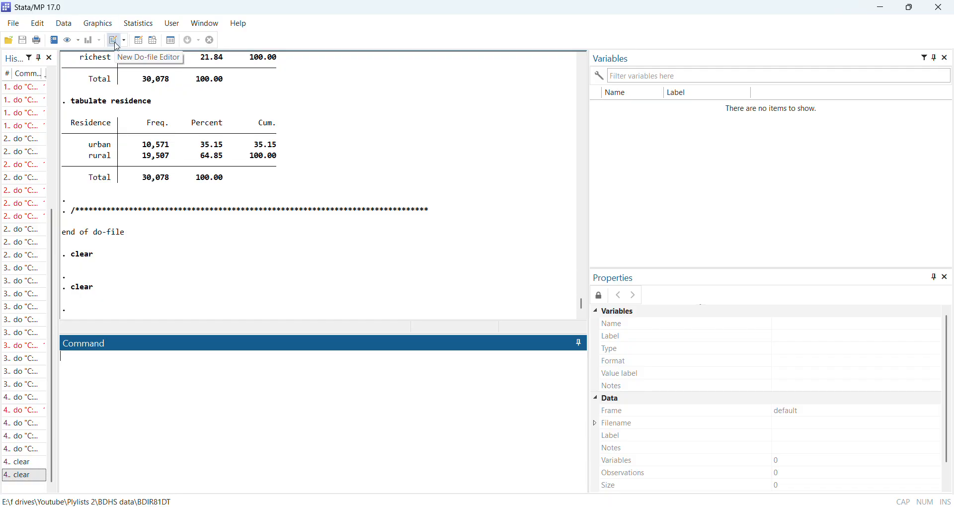
left_click(115, 40)
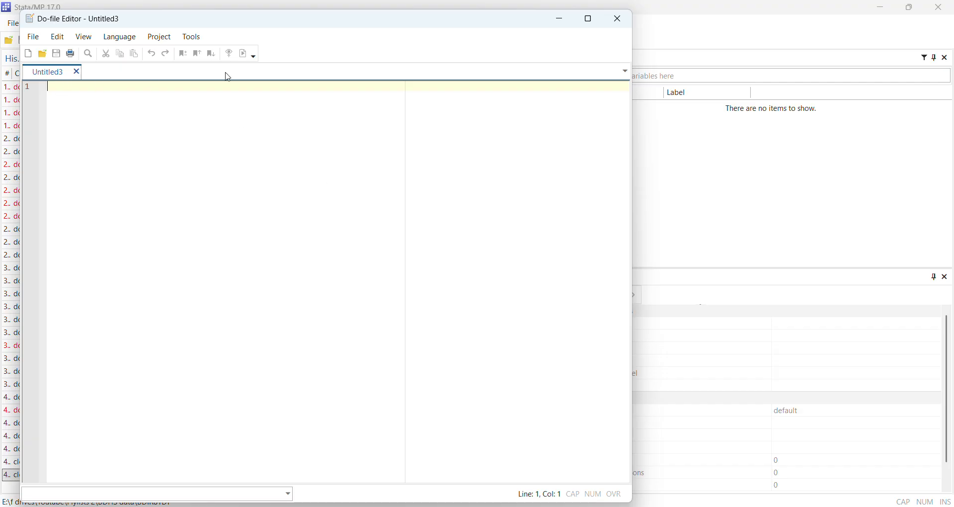
mouse_move(631, 506)
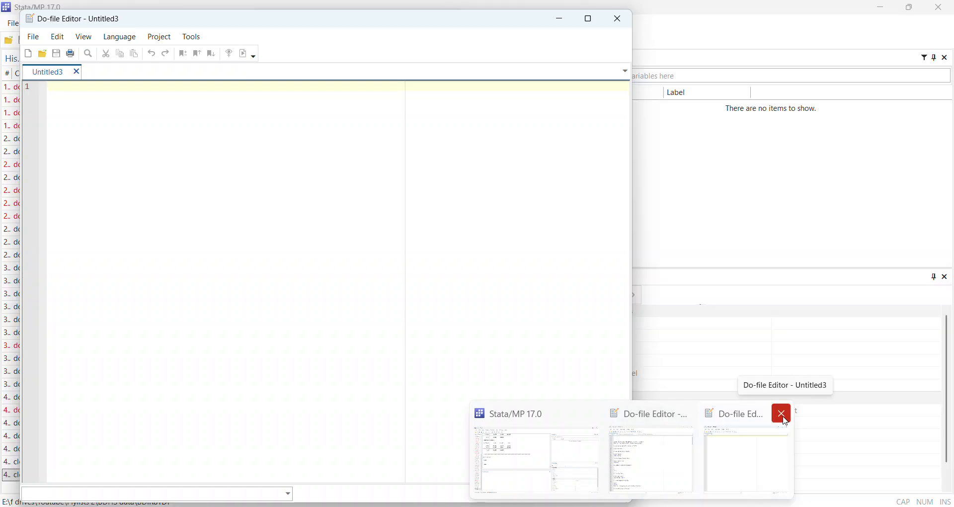
left_click(784, 417)
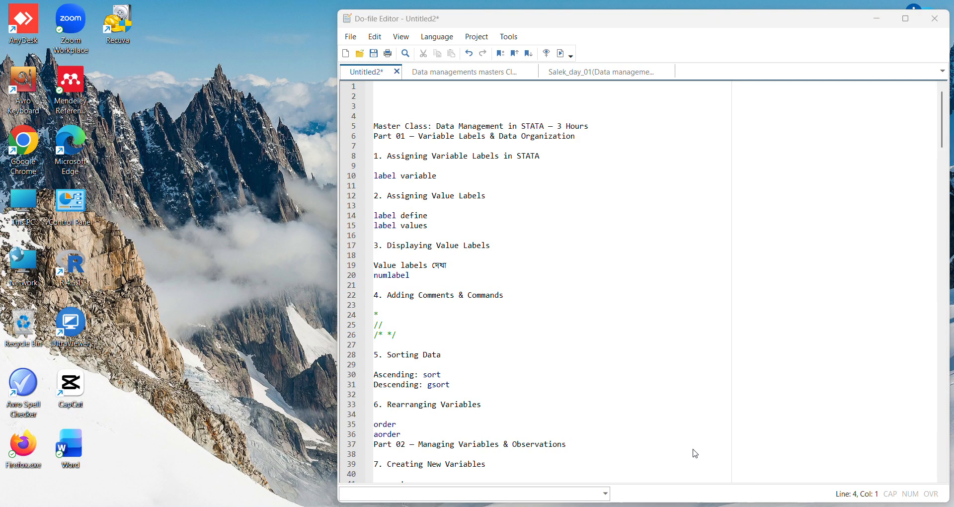
Bring up the Untitled2 do-file and insert two blank lines above the heading "1. Assigning Variable Labels in STATA".
left_click(695, 452)
left_click(388, 147)
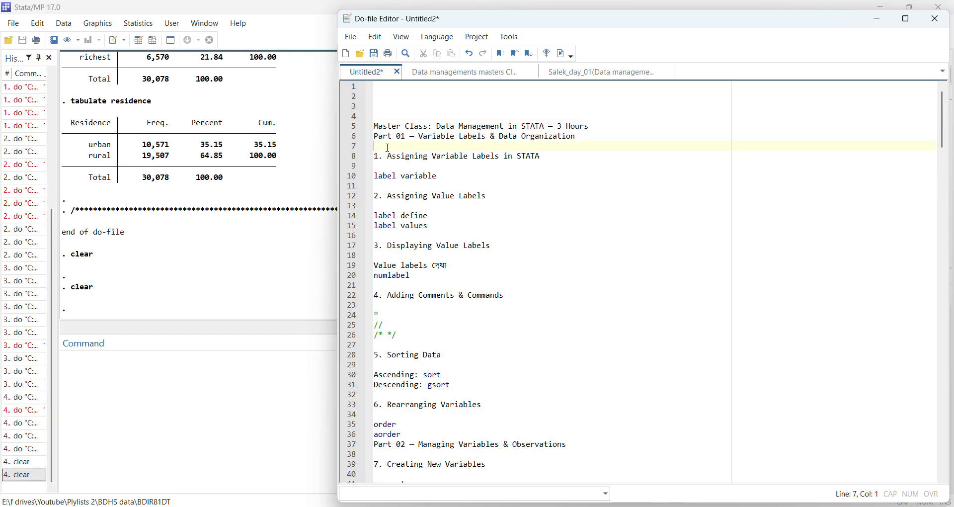
key("Return")
key("Return")
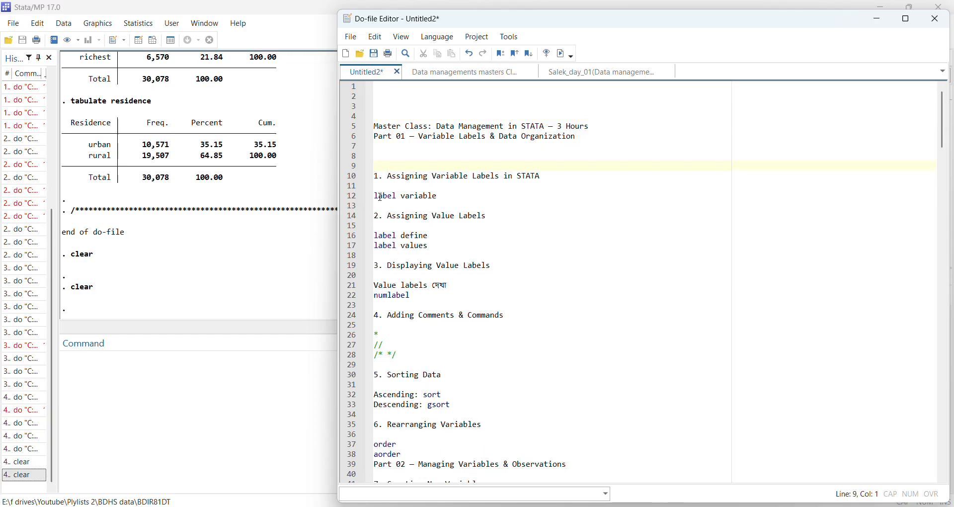
Insert three blank lines between the label variable line and the heading "2. Assigning Value Labels".
left_click(376, 206)
key("Return")
key("Return")
key("Return")
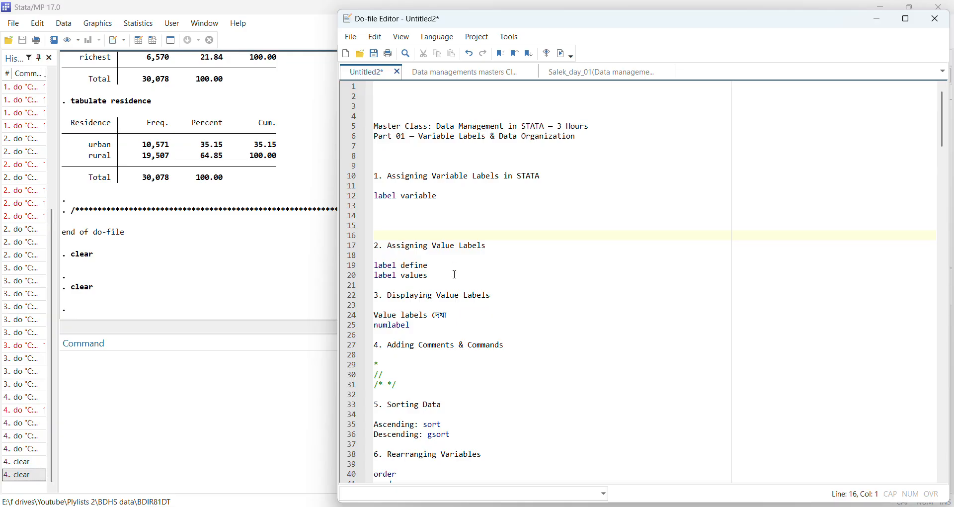
Insert two extra blank lines above each of the headings "3. Displaying Value Labels" and "4. Adding Comments & Commands".
left_click(389, 286)
key("Return")
key("Return")
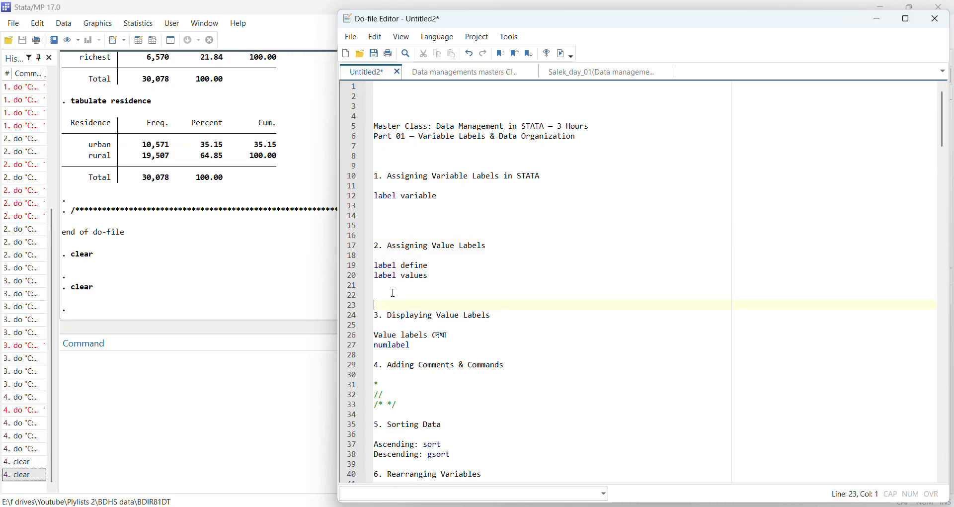
scroll(412, 340, "down", 1)
left_click(402, 324)
key("Return")
key("Return")
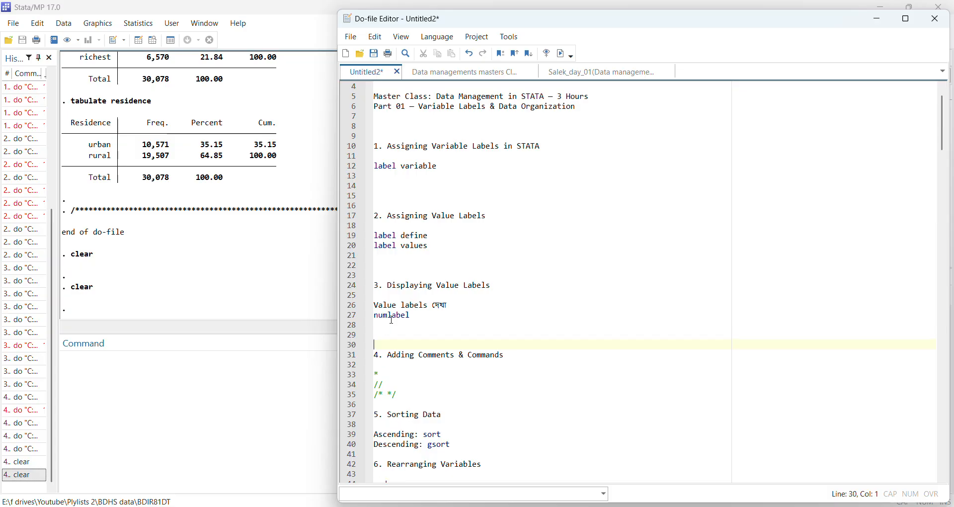
Review the rest of the master class outline, from section 4 on comments to section 32 on creating multiple variables efficiently.
scroll(403, 322, "down", 4)
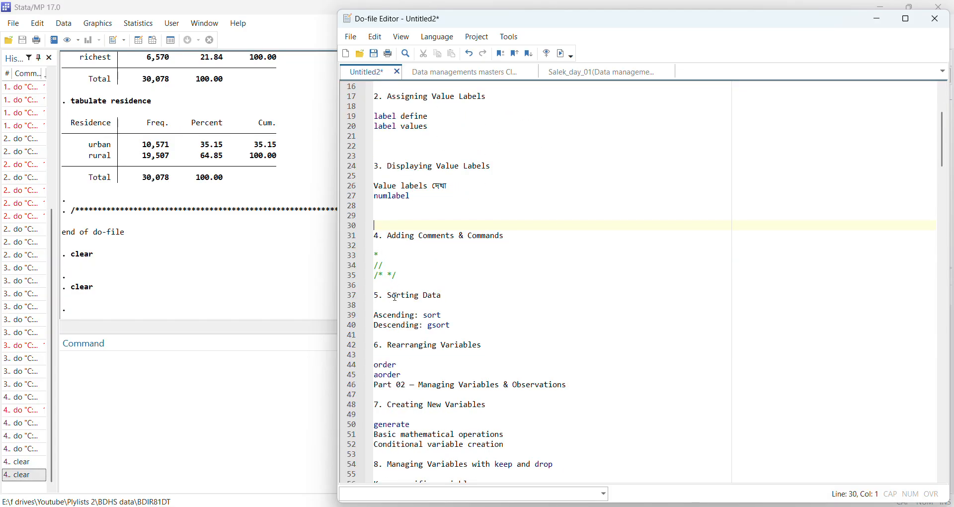
scroll(395, 297, "down", 1)
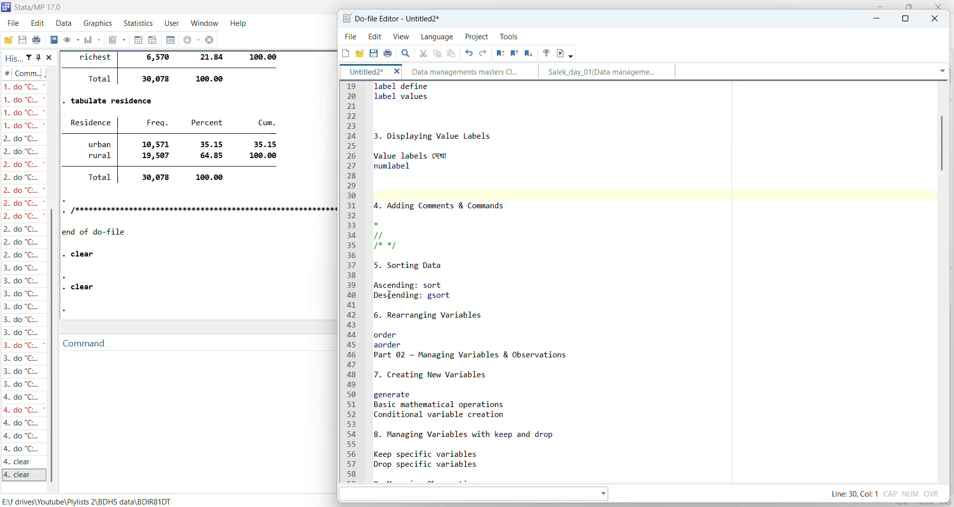
scroll(390, 295, "down", 1)
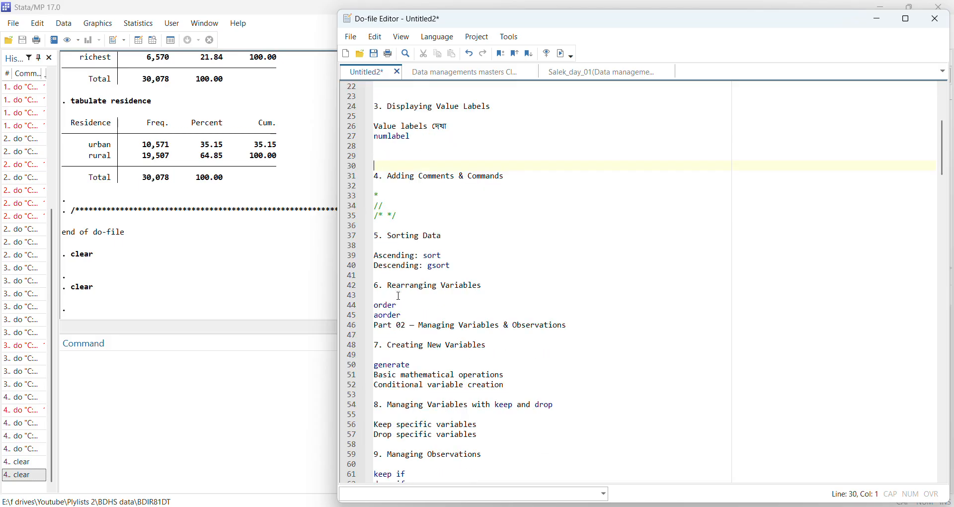
scroll(402, 300, "down", 1)
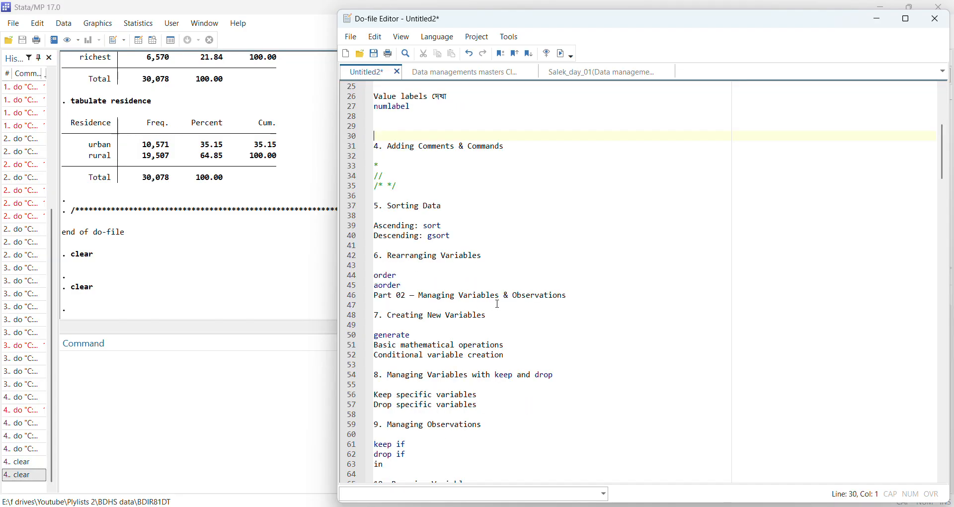
scroll(401, 354, "down", 1)
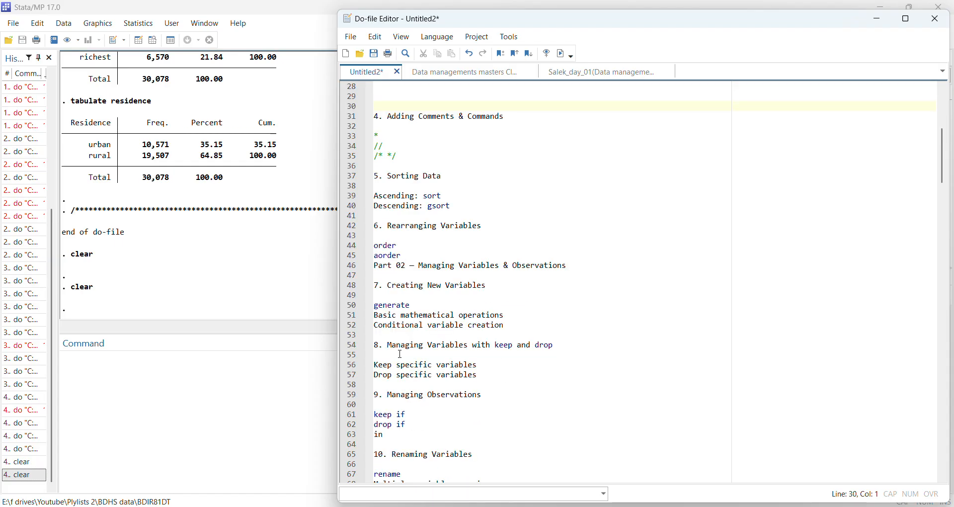
scroll(401, 354, "down", 2)
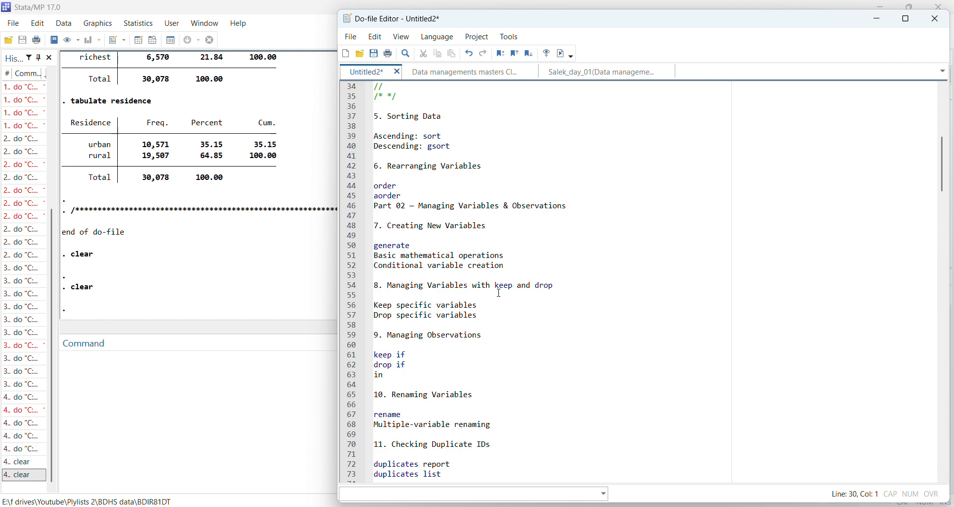
scroll(446, 344, "down", 2)
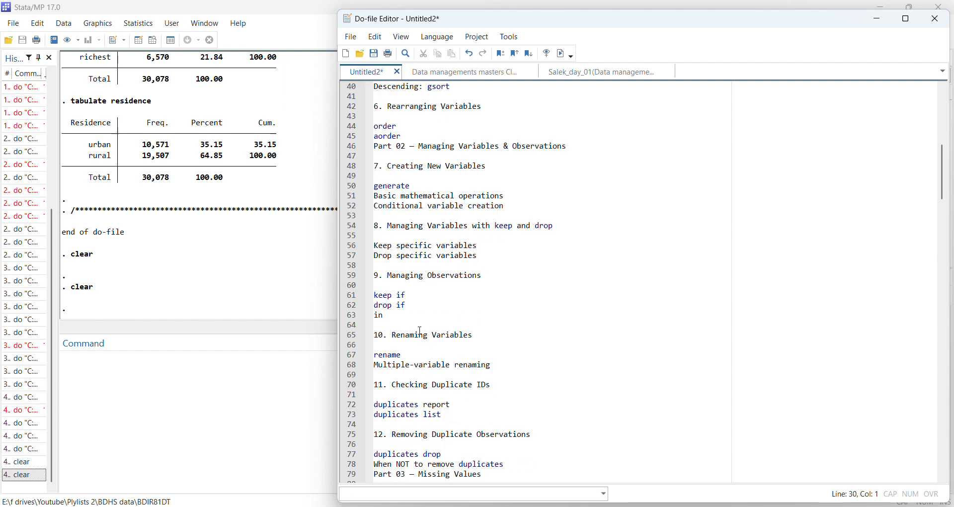
scroll(422, 331, "down", 1)
scroll(413, 309, "down", 3)
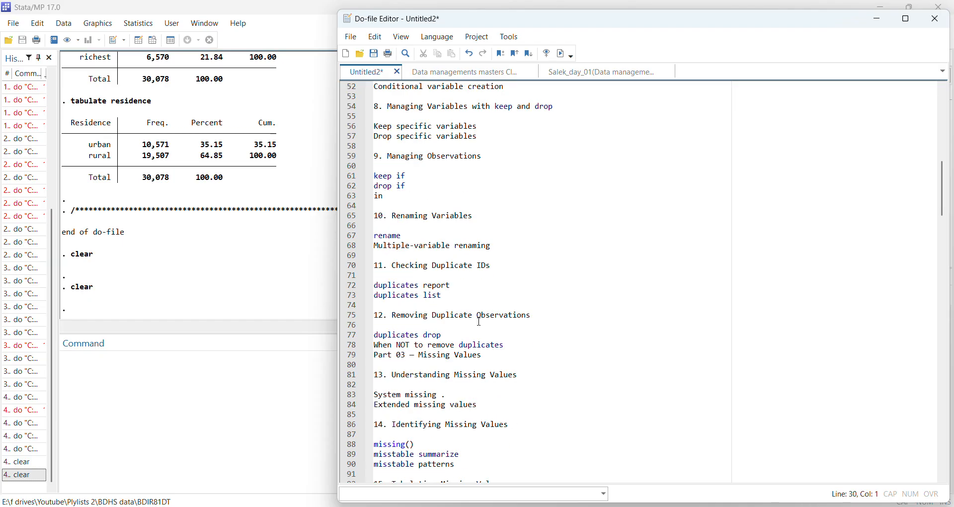
scroll(416, 342, "down", 1)
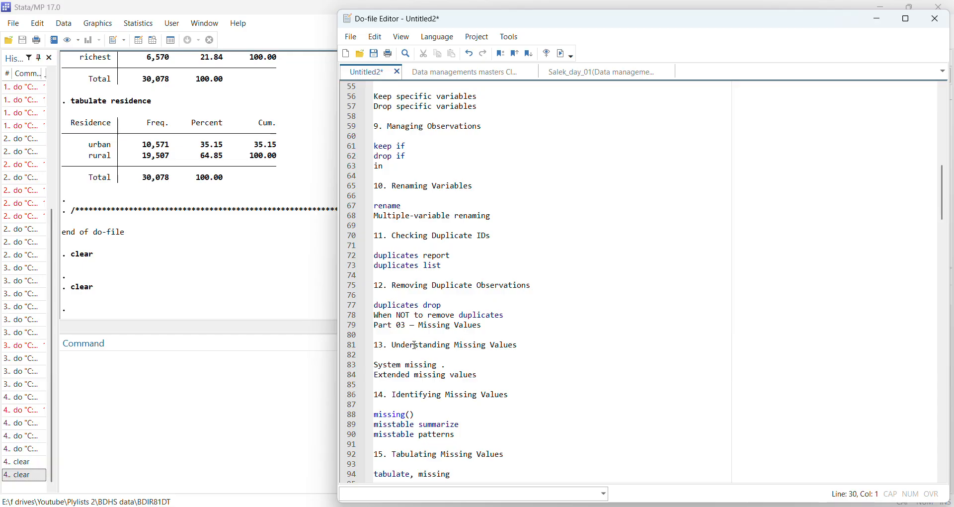
scroll(415, 346, "down", 3)
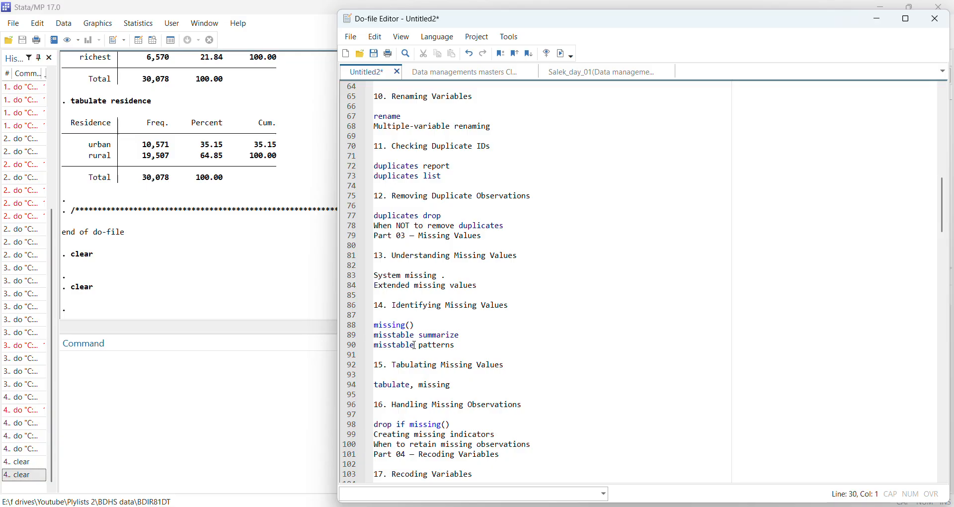
scroll(417, 347, "down", 2)
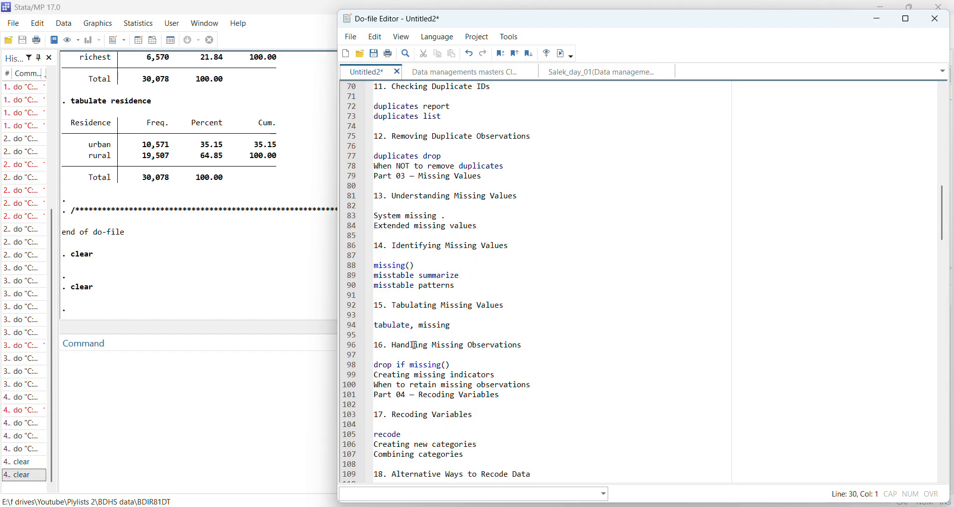
scroll(416, 346, "down", 1)
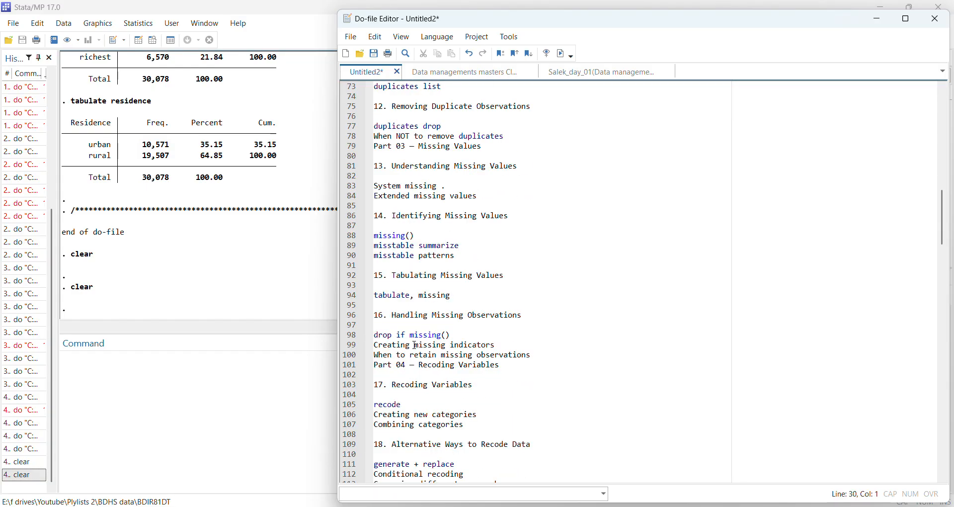
scroll(413, 387, "down", 2)
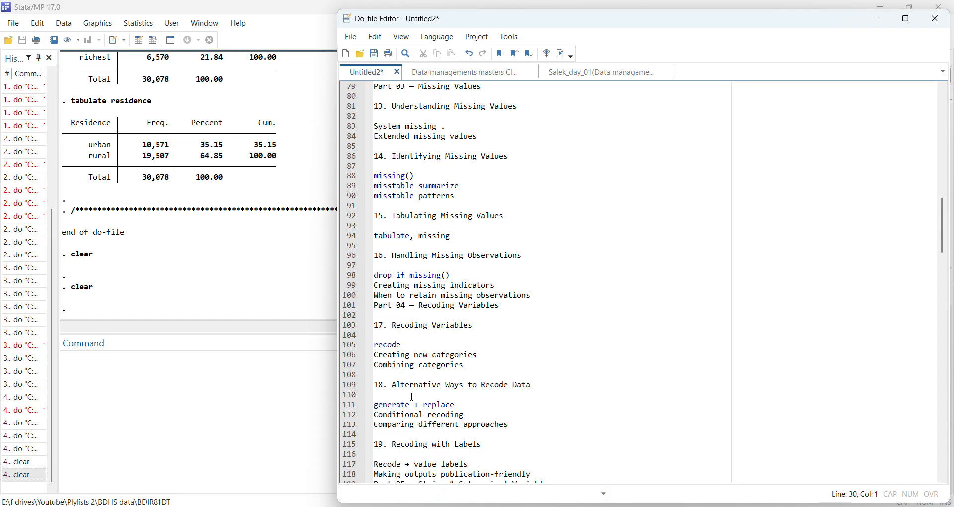
scroll(412, 402, "down", 2)
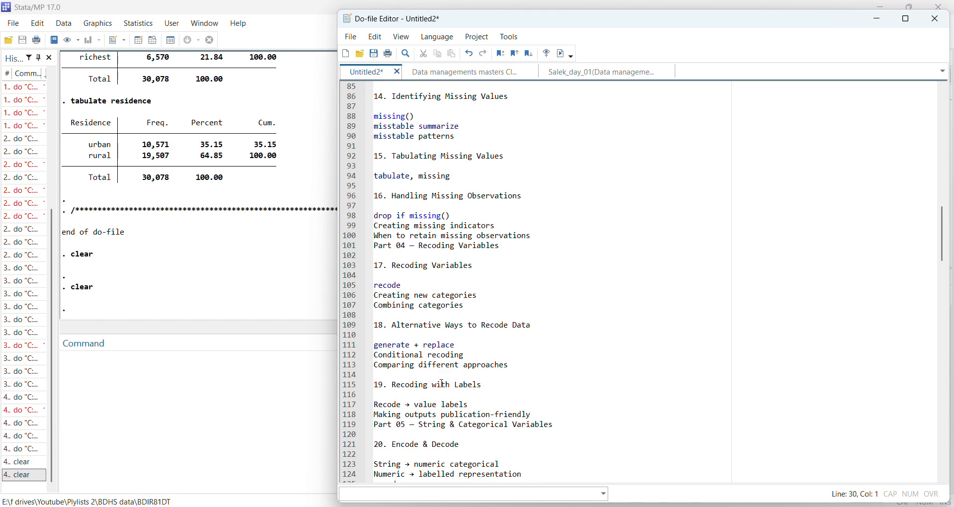
scroll(442, 383, "down", 2)
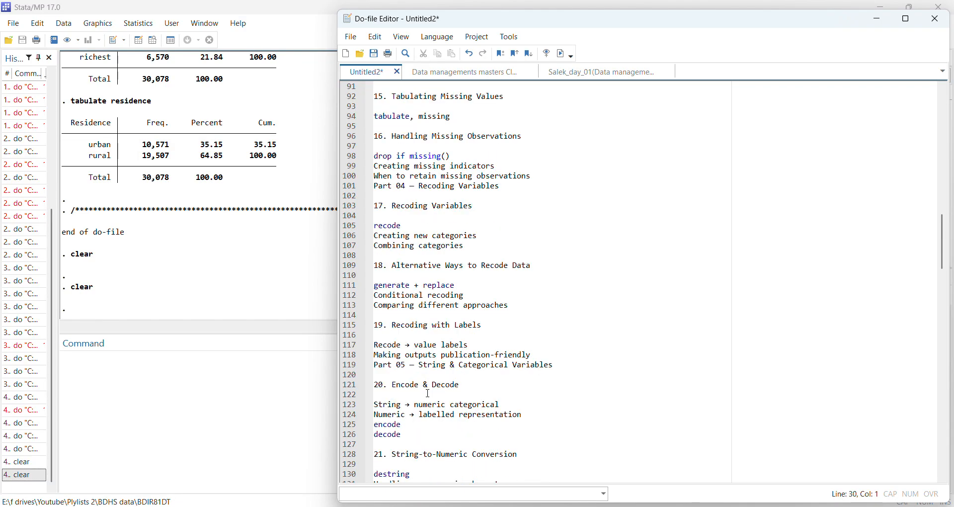
scroll(431, 396, "down", 1)
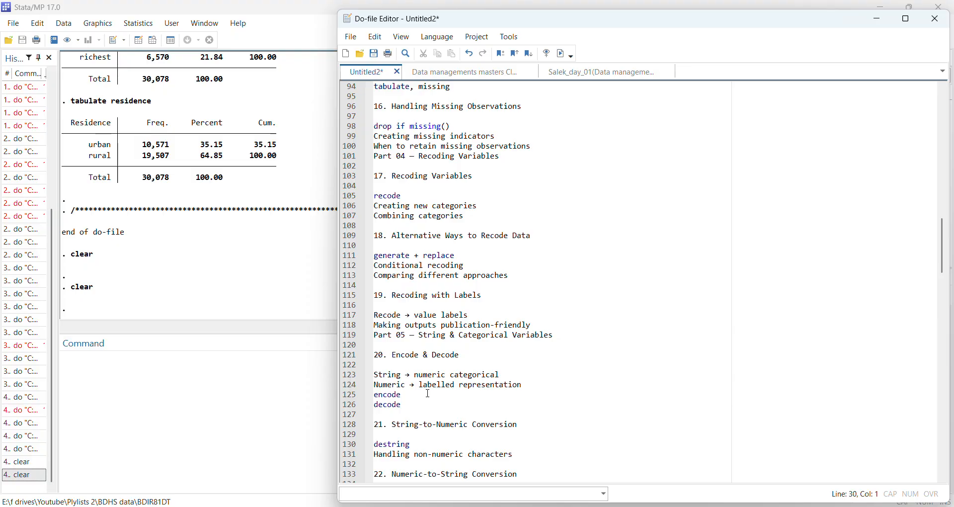
scroll(428, 394, "down", 4)
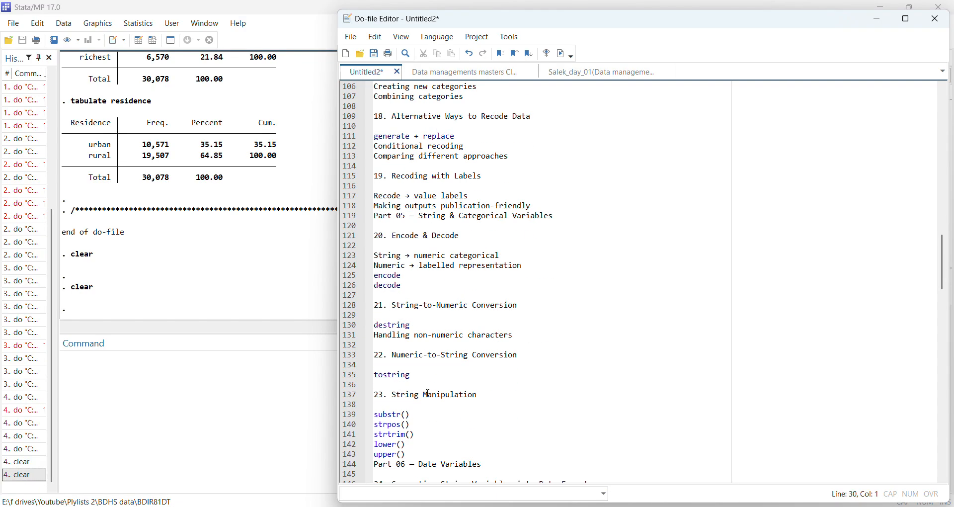
scroll(430, 388, "down", 2)
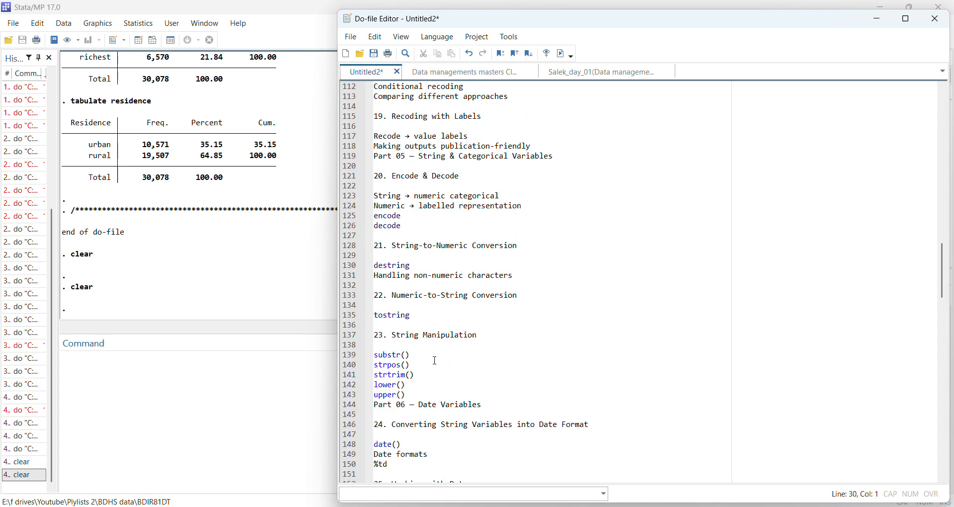
scroll(435, 360, "down", 1)
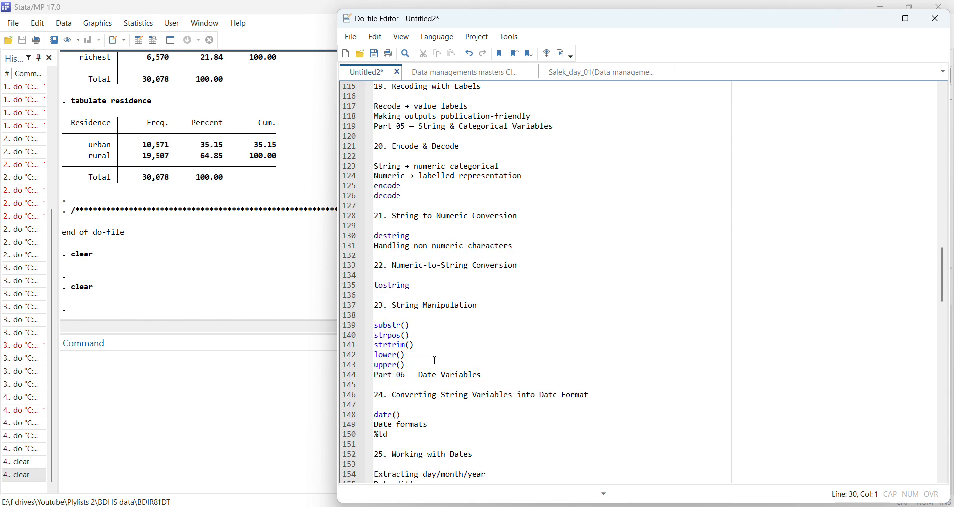
scroll(436, 362, "down", 1)
scroll(432, 377, "down", 1)
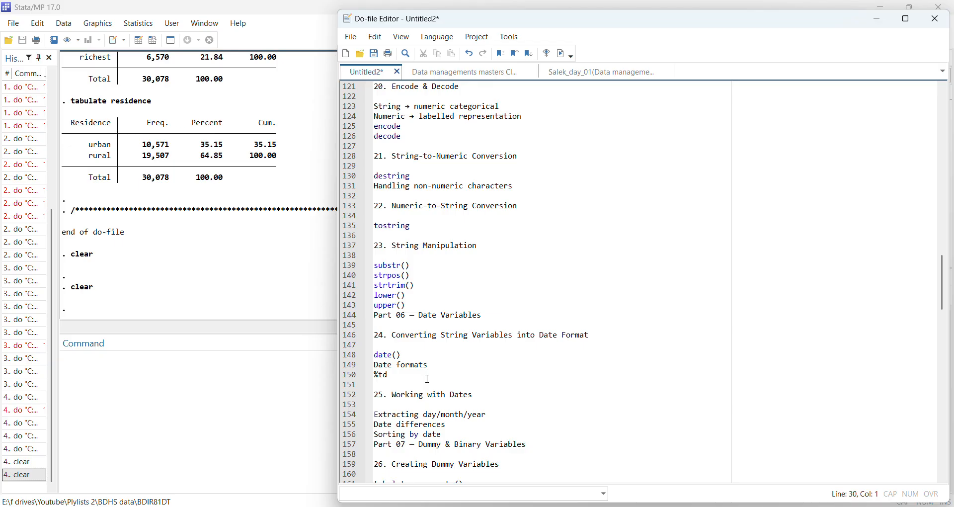
scroll(427, 380, "down", 4)
scroll(429, 381, "down", 1)
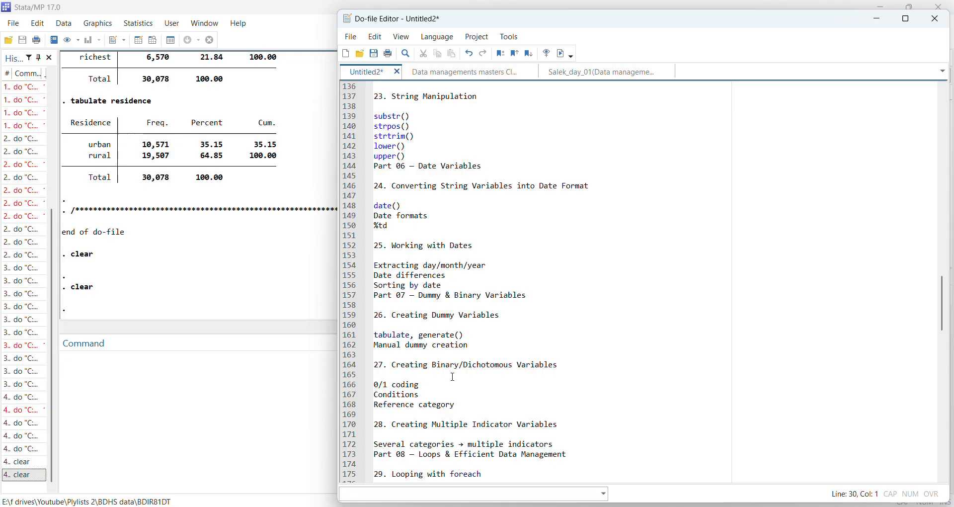
scroll(449, 402, "down", 1)
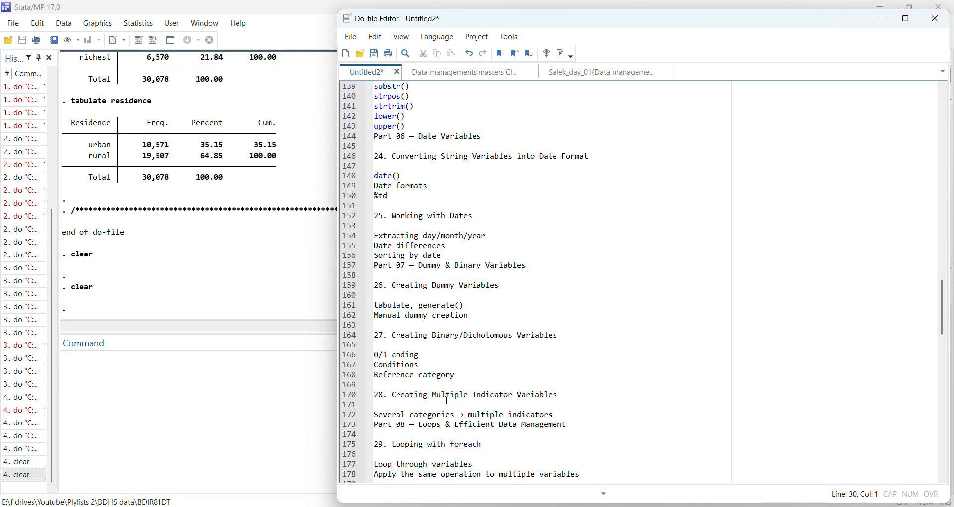
scroll(448, 401, "down", 2)
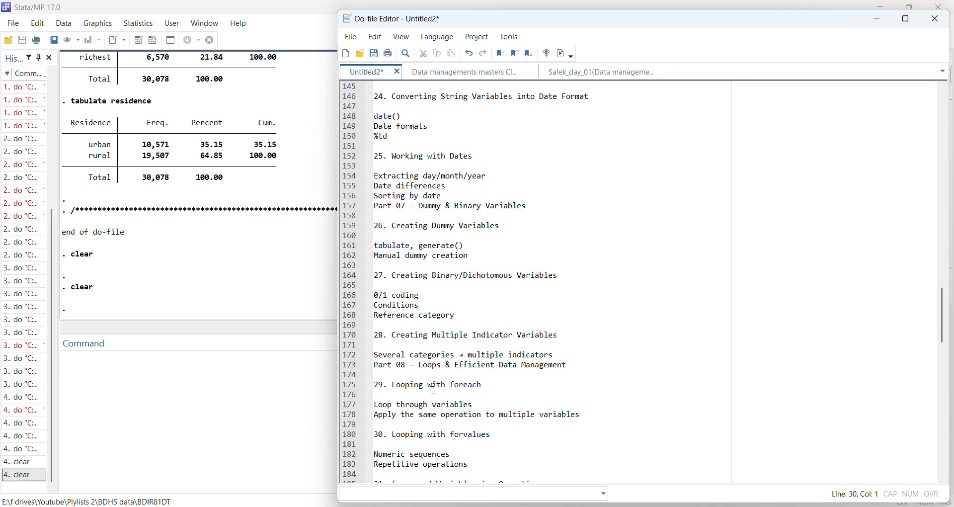
scroll(434, 391, "down", 4)
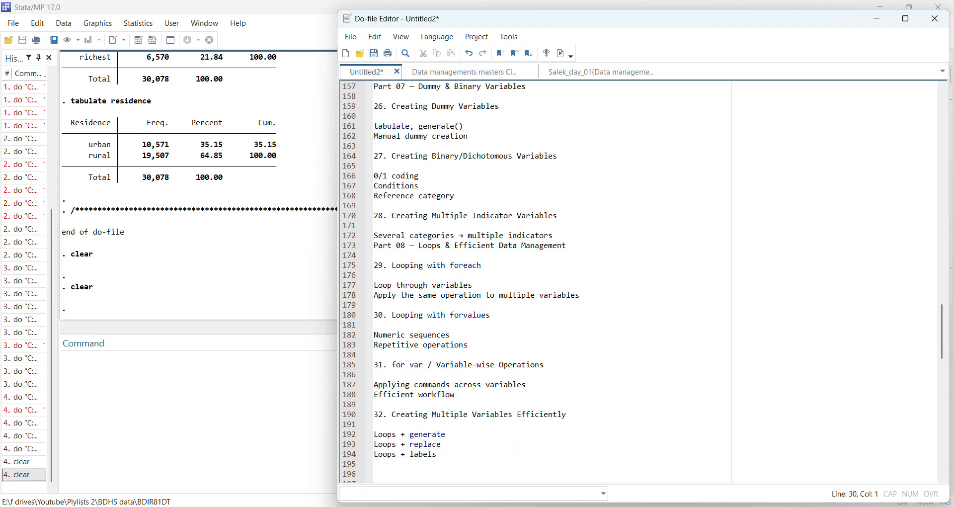
scroll(433, 391, "down", 2)
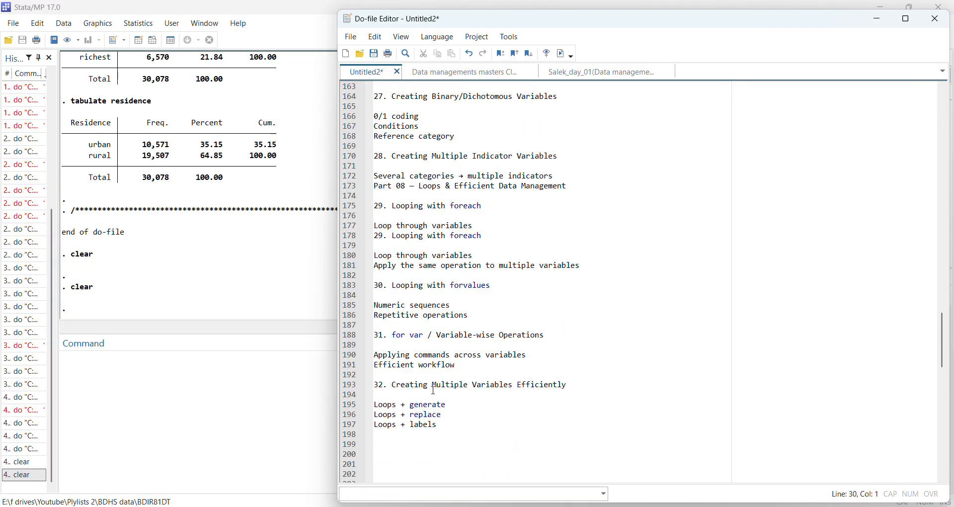
scroll(434, 391, "up", 10)
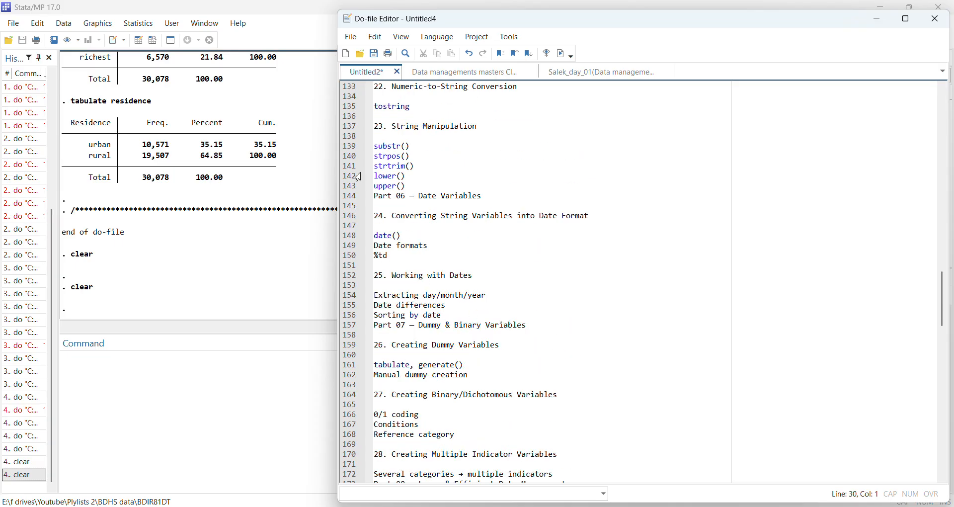
Create a new do-file and insert a run of blank lines at its start.
key("ctrl+n")
key("Return")
key("Return")
key("Return")
key("Return")
key("Return")
key("Return")
key("Return")
key("Return")
key("Return")
key("Return")
key("Return")
key("Return")
key("Return")
key("Return")
key("Return")
key("Return")
key("Return")
key("Return")
key("Return")
key("Return")
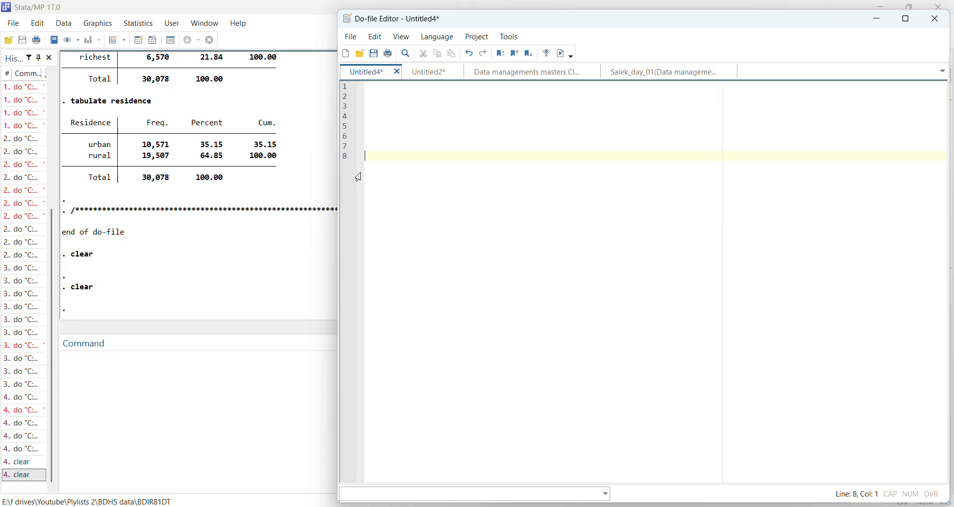
Extend the new do-file with more blank lines down to line 115.
key("Return")
key("Return")
key("Return")
key("Return")
key("Return")
key("Return")
key("Return")
key("Return")
key("Return")
key("Return")
key("Return")
key("Return")
key("Return")
key("Return")
key("Return")
key("Return")
key("Return")
key("Return")
key("Return")
key("Return")
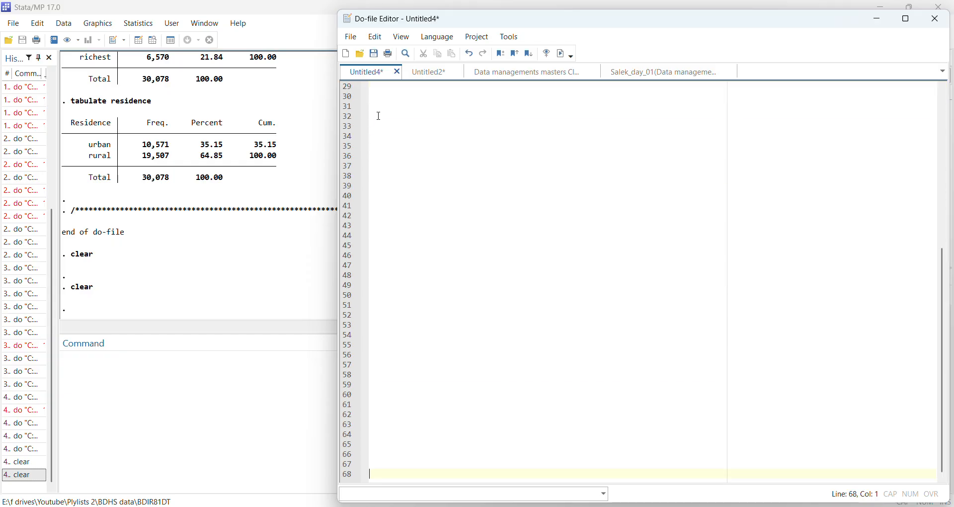
key("Return")
key("Return")
key("Return")
key("Return")
key("Return")
key("Return")
key("Return")
key("Return")
key("Return")
key("Return")
key("Return")
key("Return")
key("Return")
key("Return")
key("Return")
key("Return")
scroll(443, 157, "up", 20)
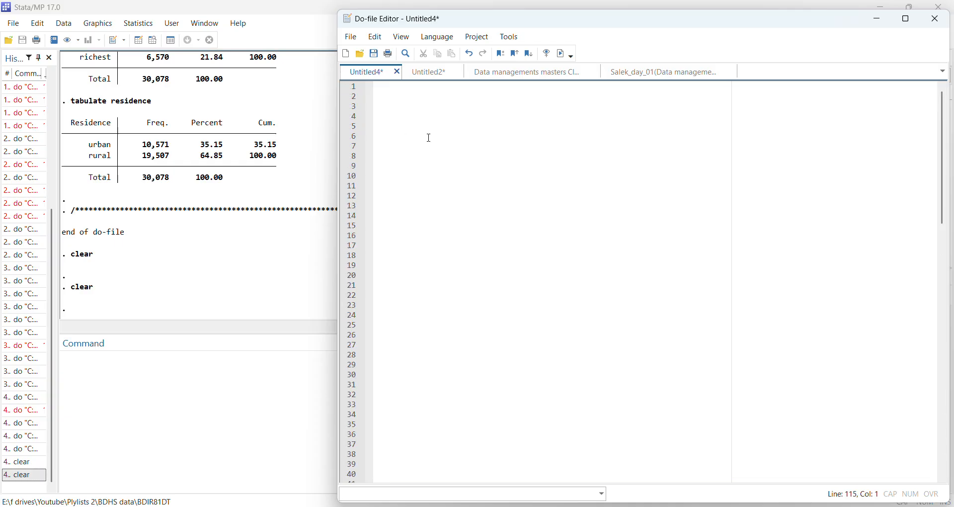
Add the comment heading "* Part 01 : Data Set Load *" on line 3 of the do-file, followed by blank lines.
left_click(394, 107)
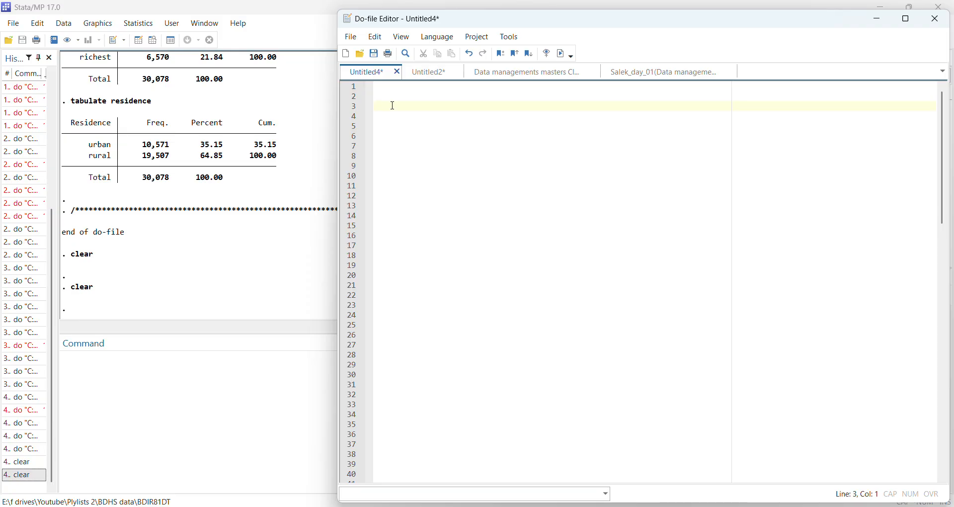
type("* c")
key("BackSpace")
type("Part 01 *")
key("BackSpace")
type(": Data Set Load ")
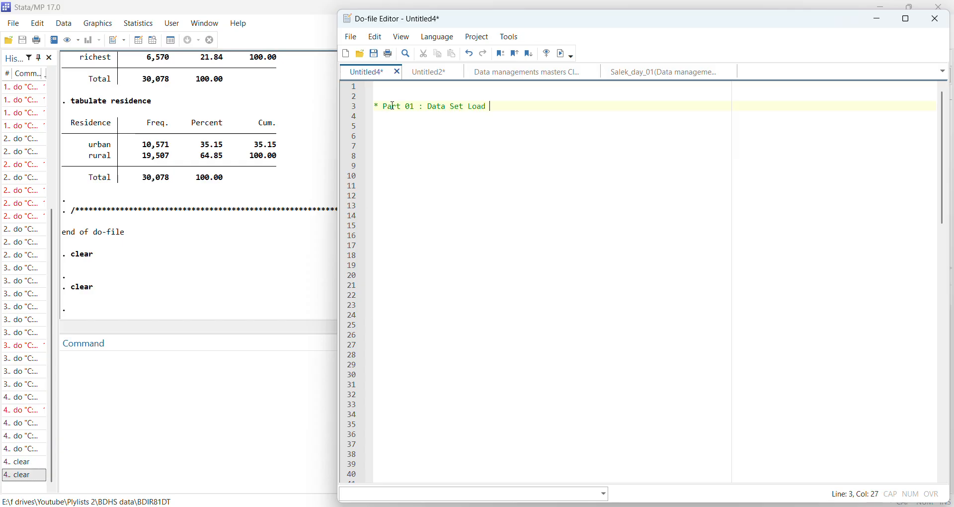
type(" *")
key("Return")
key("Return")
Write "clear all // removes previous memories" on line 7 of the do-file.
left_click(392, 144)
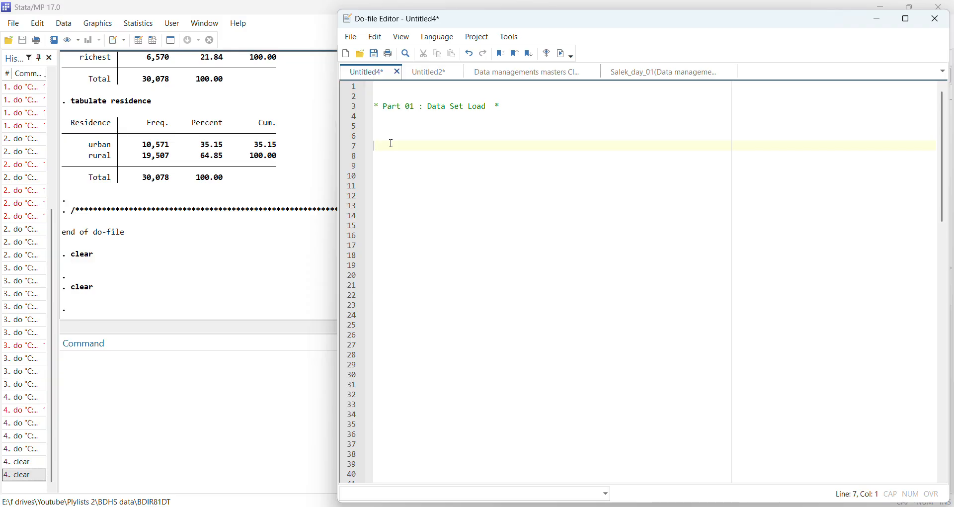
type("clear all")
key("Return")
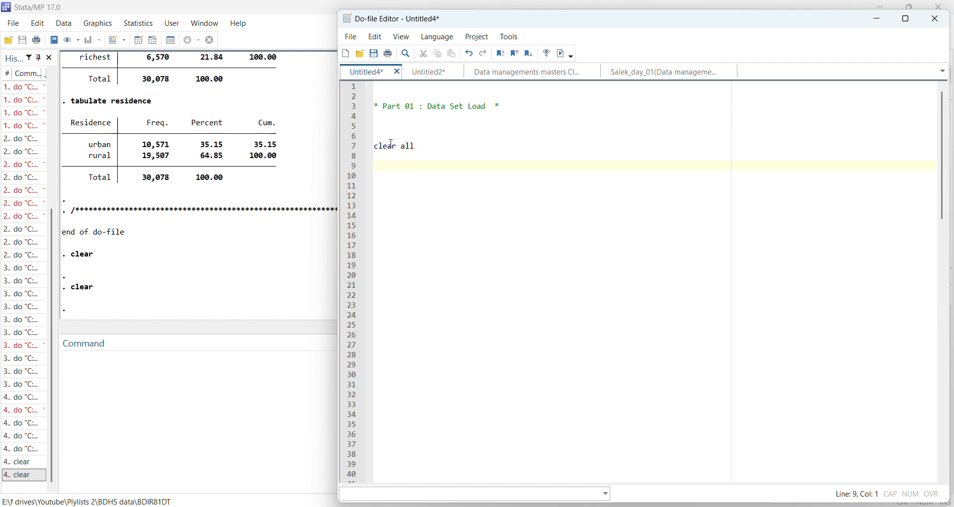
left_click(433, 143)
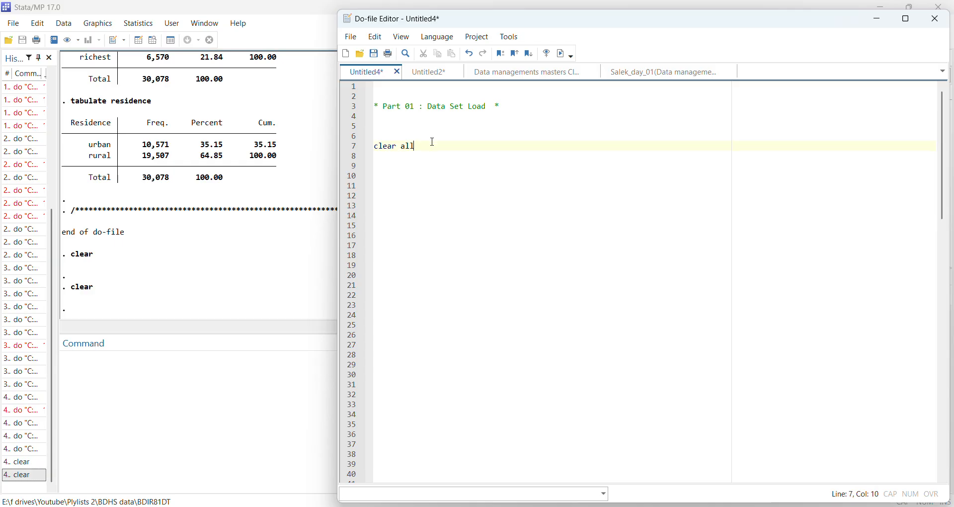
type("// r")
type("emoves previous memories")
key("Return")
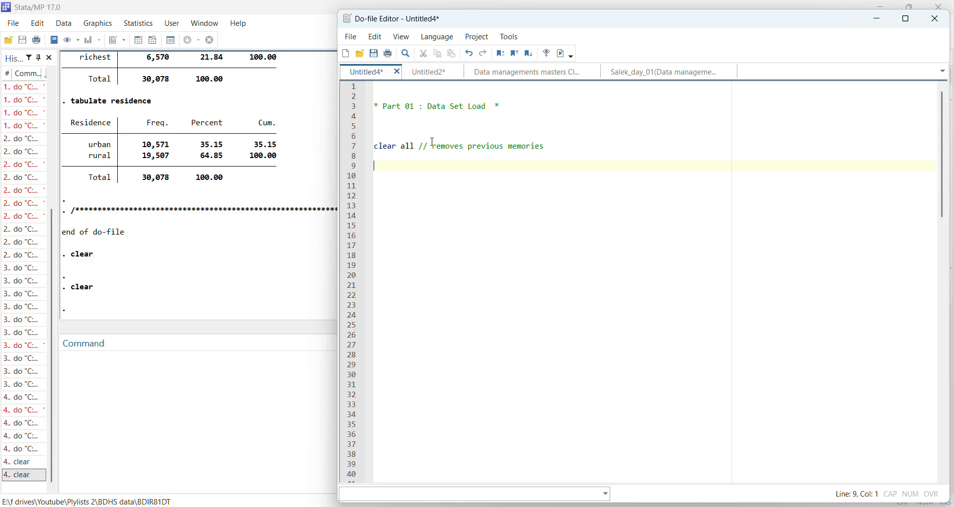
Add a "set maxvar" command on line 9 with the comment "// max for maximum and var for variables".
type("set maxvar")
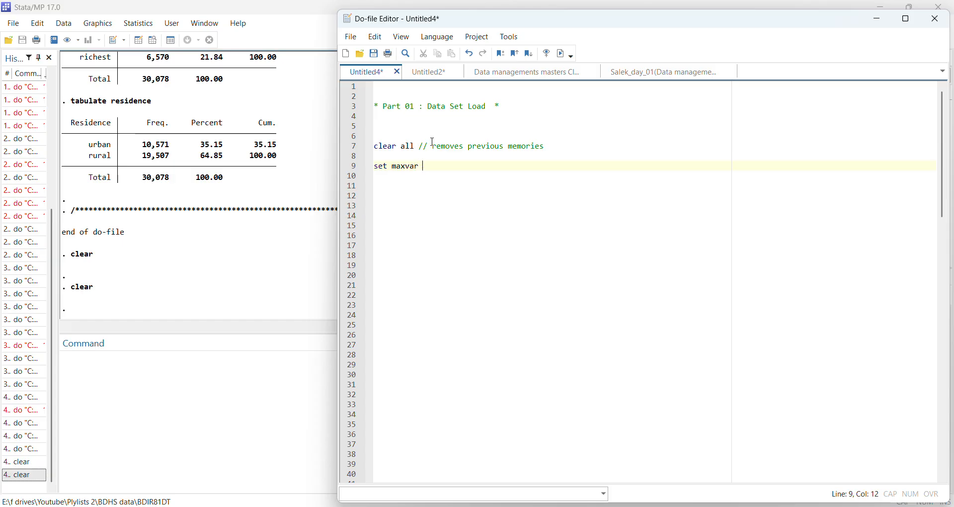
type(" // max for maximum")
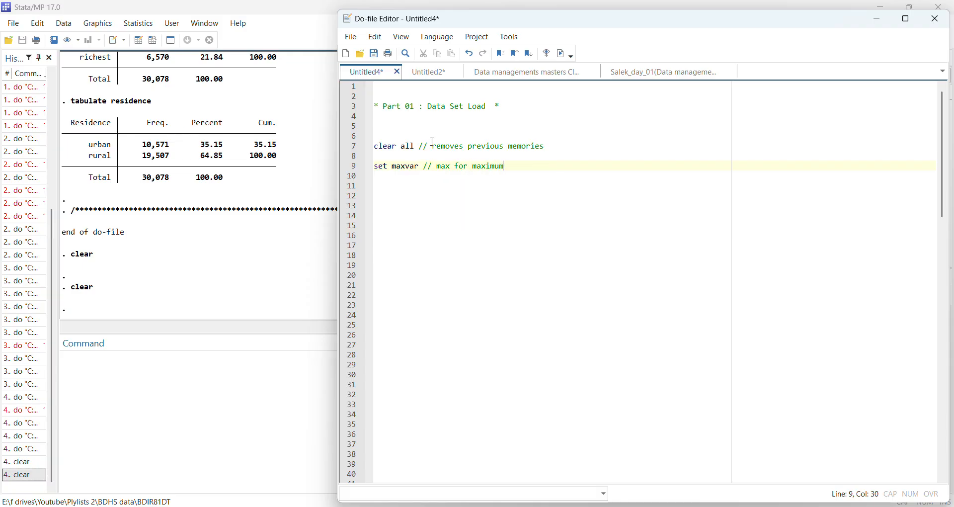
type(" and var for variables")
left_click(420, 166)
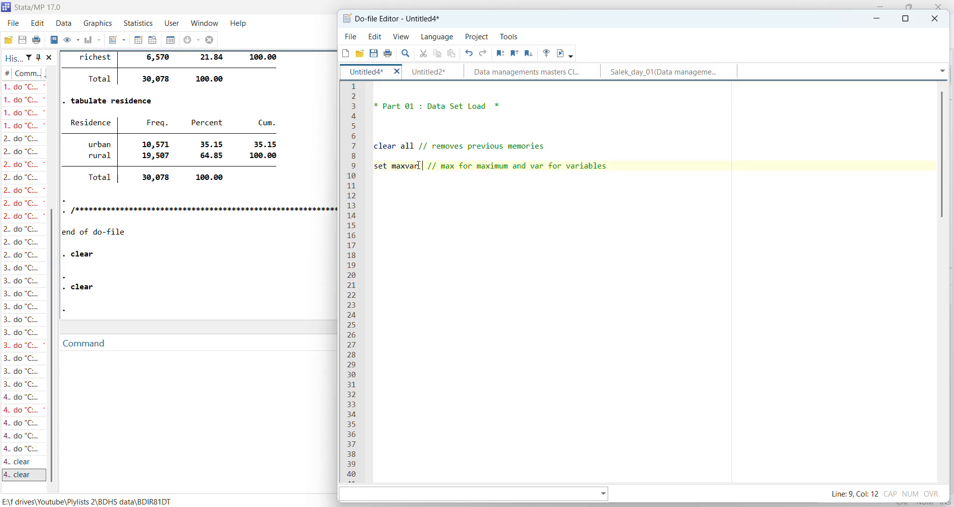
key("BackSpace")
key("BackSpace")
key("BackSpace")
key("BackSpace")
key("BackSpace")
key("BackSpace")
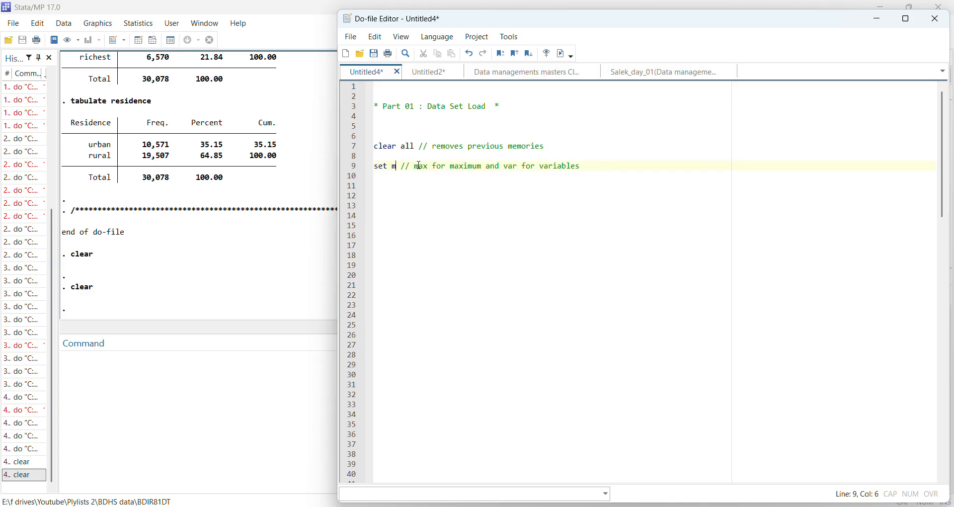
key("ctrl+z")
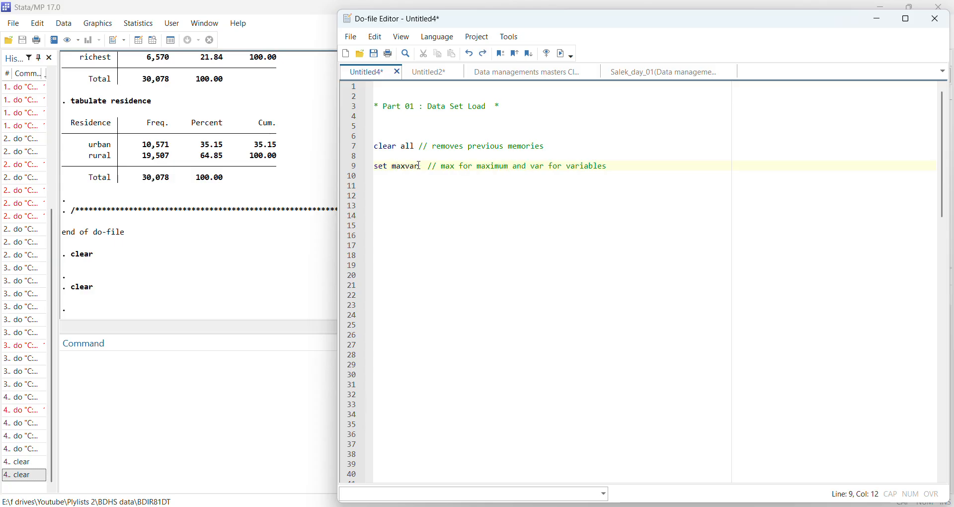
Set maxvar to 30000 and add a "set more off" command on the line below it.
type("30000")
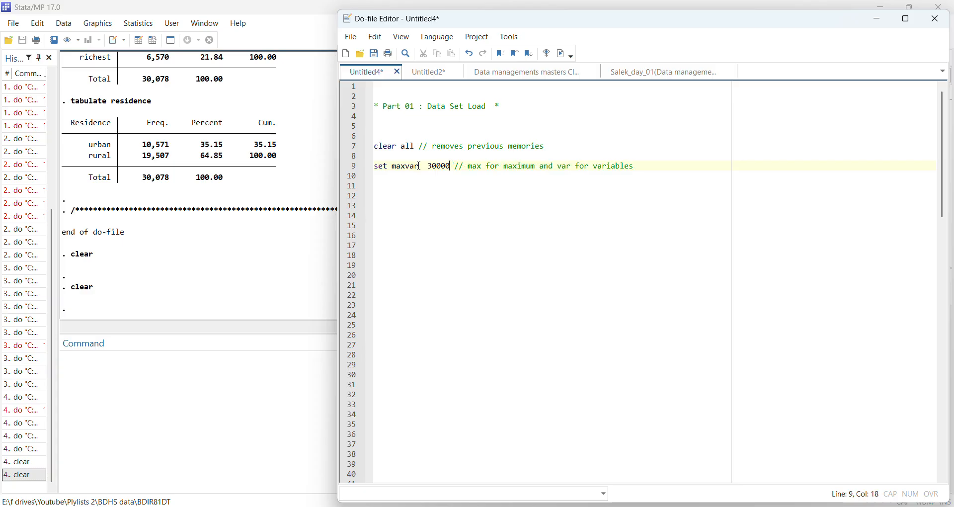
left_click(388, 180)
type("se")
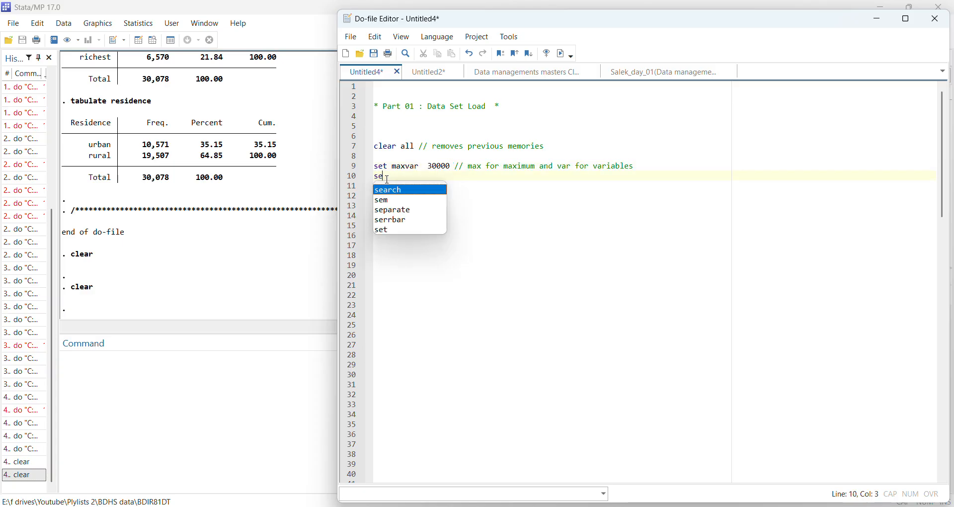
type("t more off")
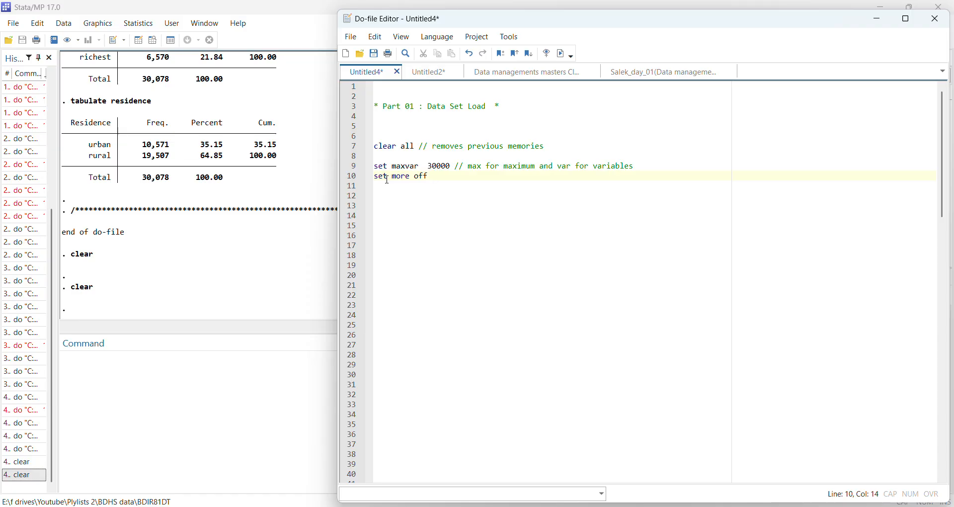
key("Return")
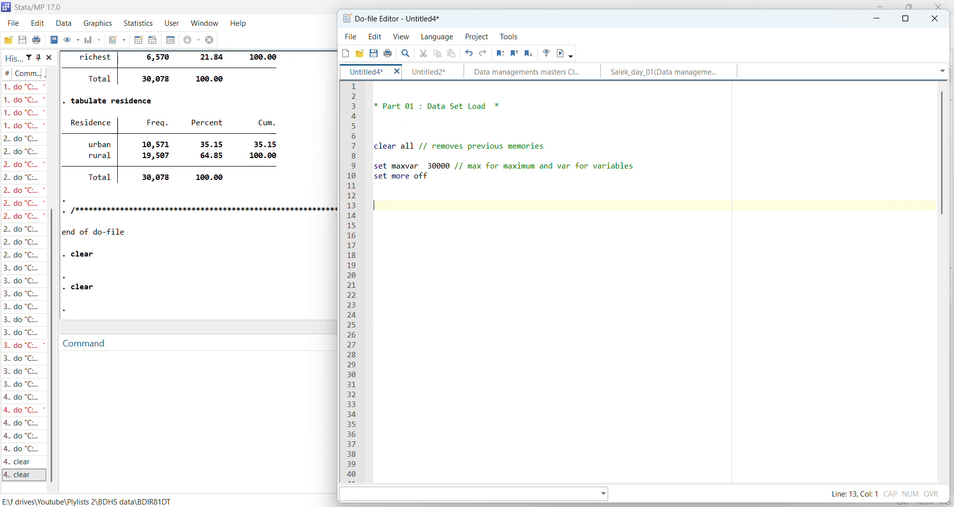
Switch to File Explorer, copy the path of BDIR81FL.DTA in the BDIR81DT folder, and return to the do-file.
left_click(379, 506)
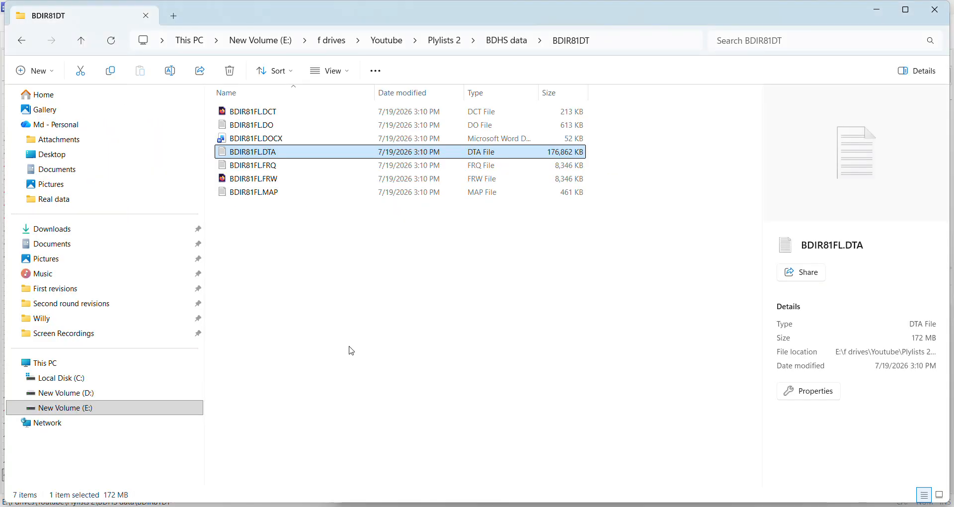
left_click(380, 75)
left_click(333, 138)
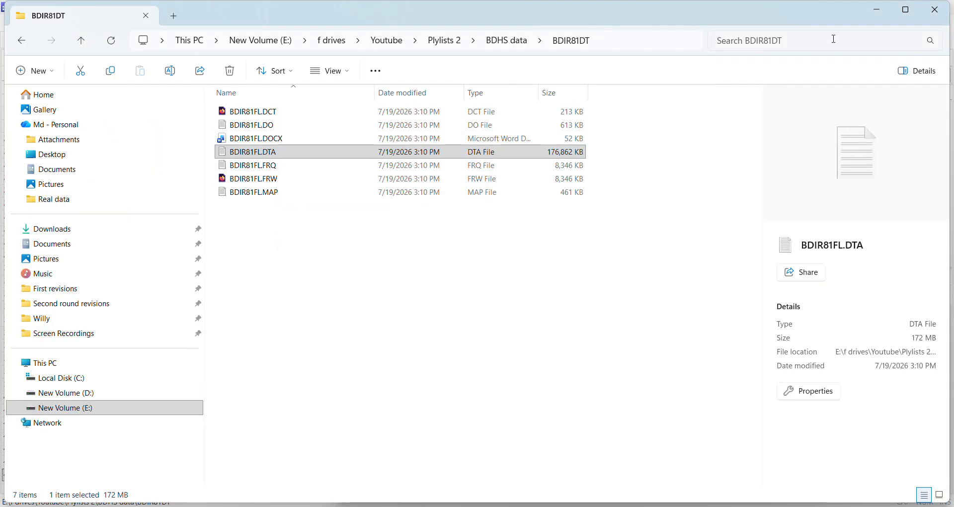
left_click(594, 492)
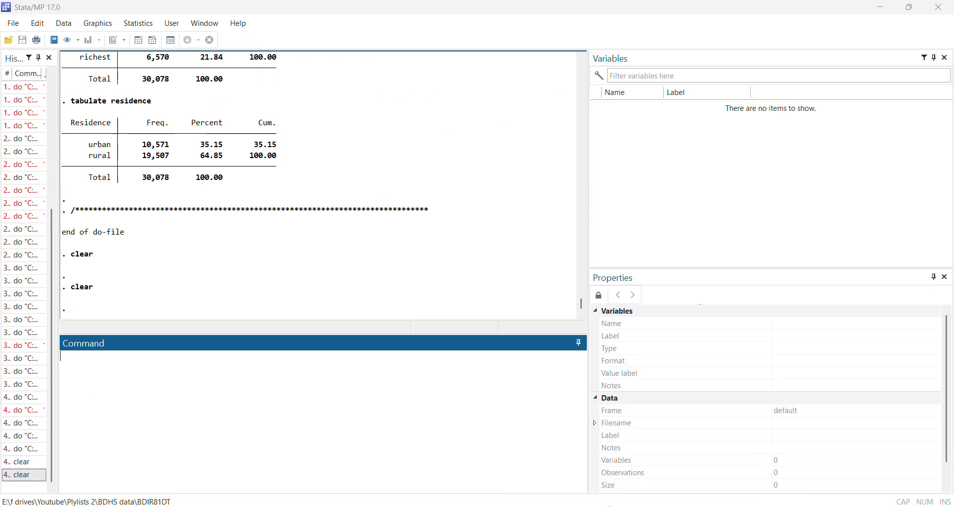
left_click(681, 464)
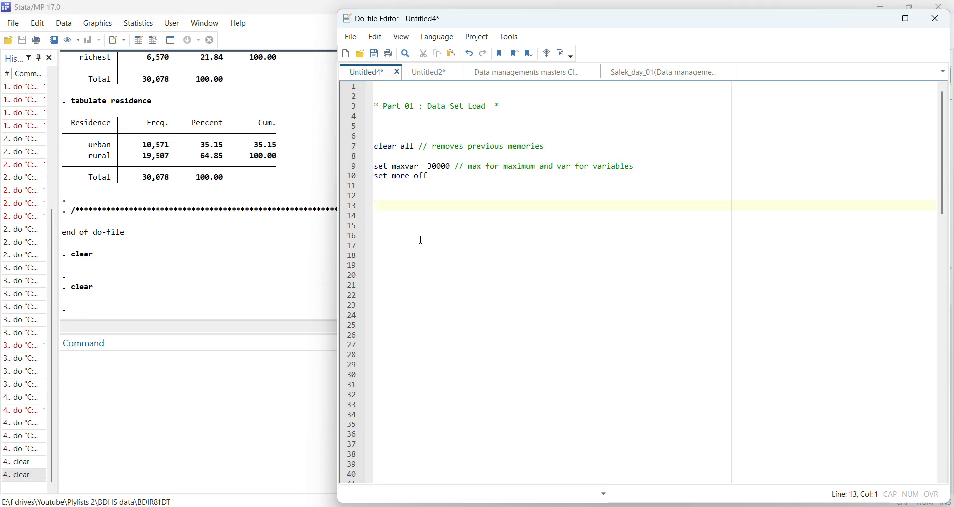
Write a "use" command on line 13 with the copied BDIR81FL.DTA path and the clear option, and execute only that line.
type("use")
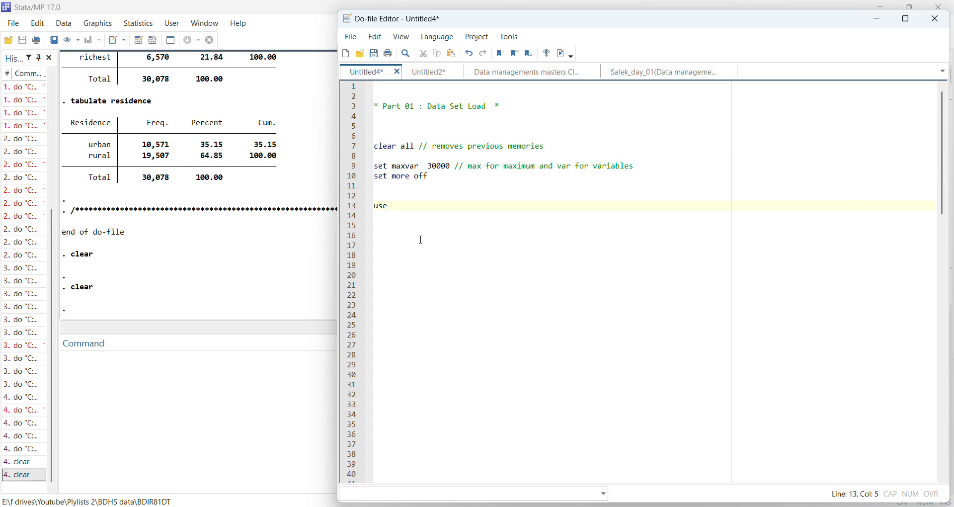
key("ctrl+v")
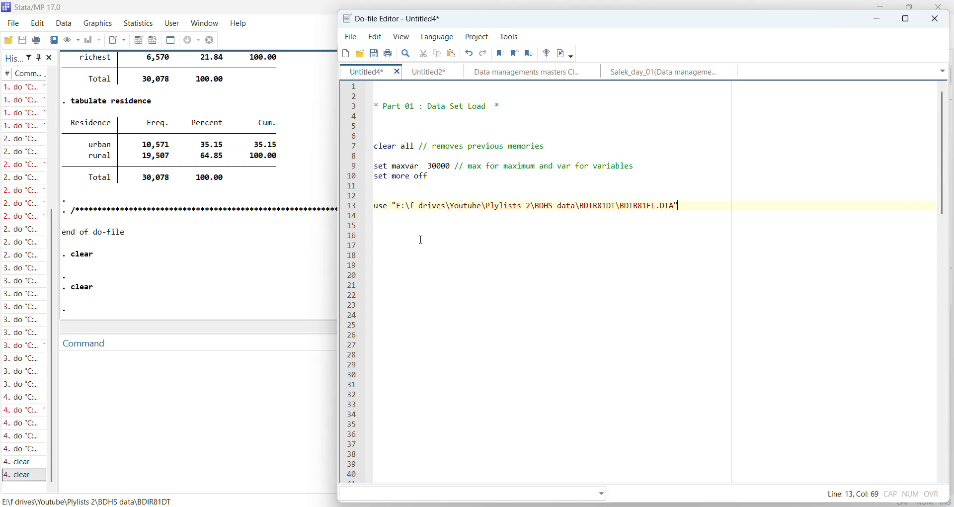
type(", clear")
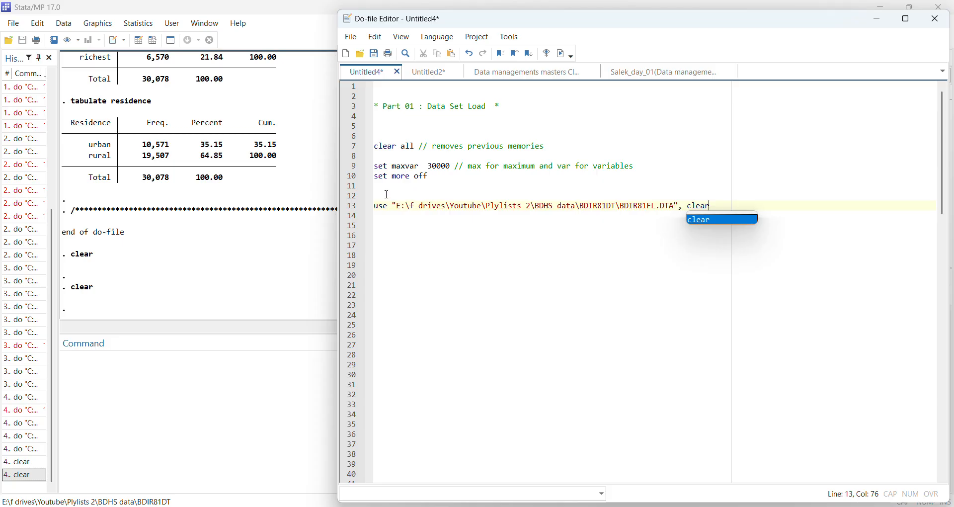
left_click_drag(387, 196, 377, 226)
left_click(565, 53)
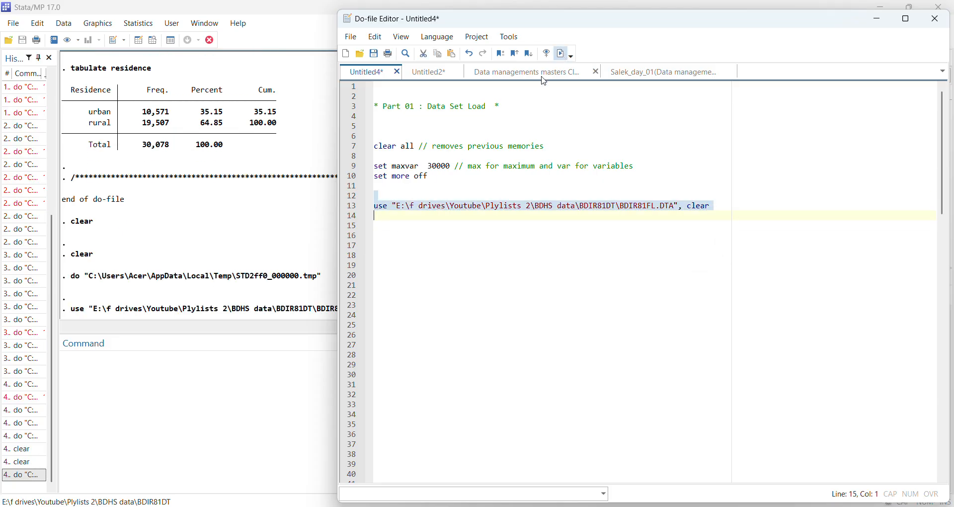
Execute the whole block from "clear all" through the "use" command and bring the main Stata window forward.
left_click(384, 186)
left_click_drag(382, 134, 475, 225)
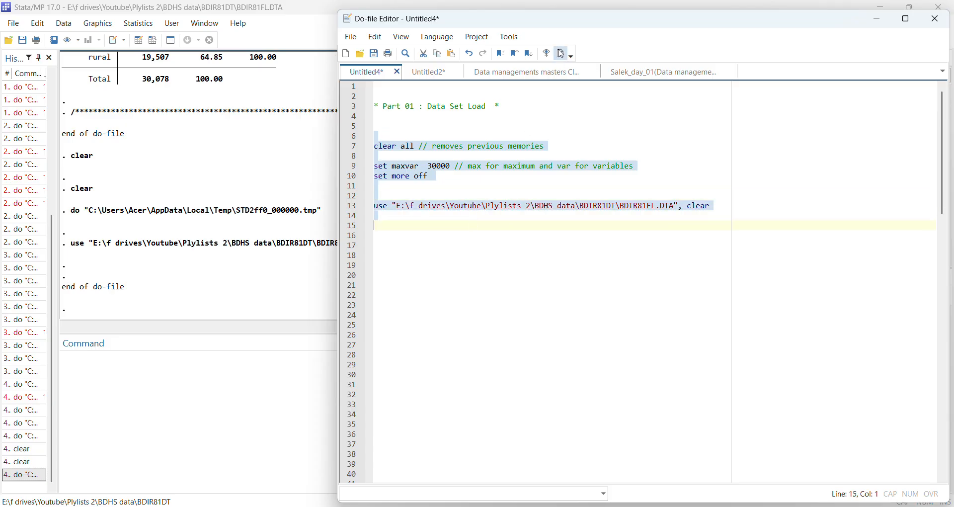
left_click(561, 53)
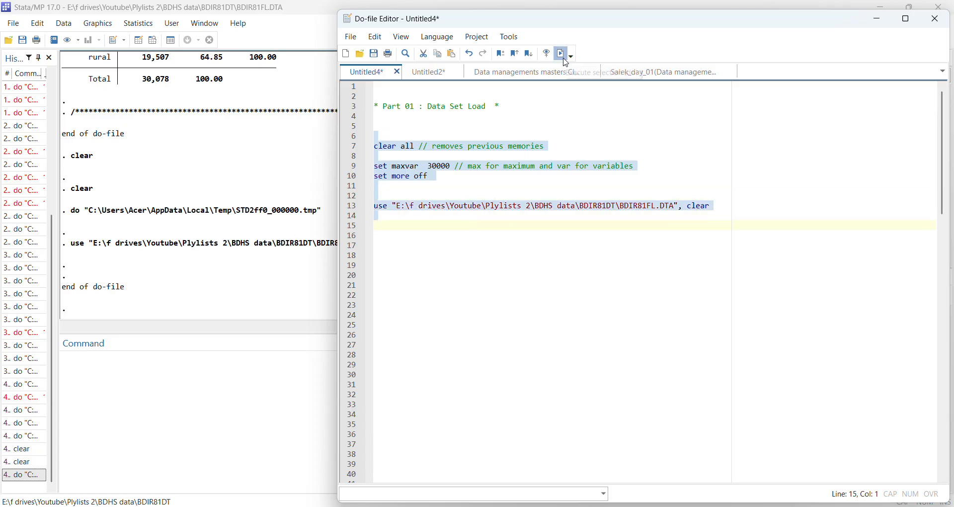
left_click(225, 268)
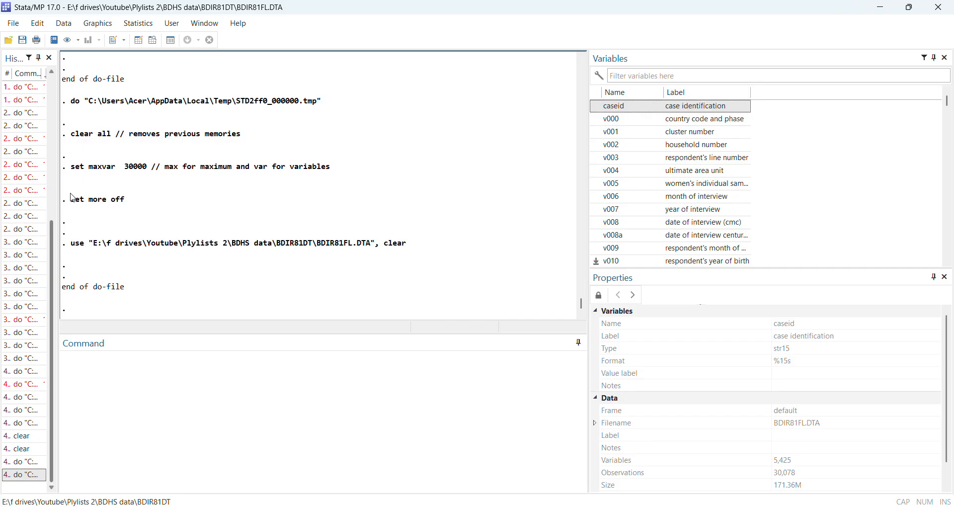
Widen the Variables pane slightly and shrink the History pane to a narrow strip.
left_click_drag(54, 185, 26, 186)
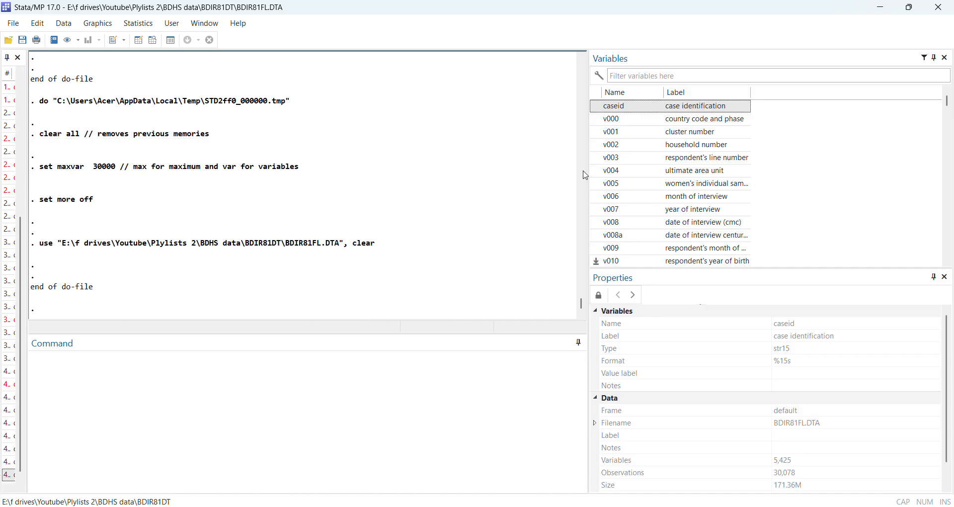
left_click_drag(586, 176, 554, 190)
left_click_drag(26, 173, 147, 172)
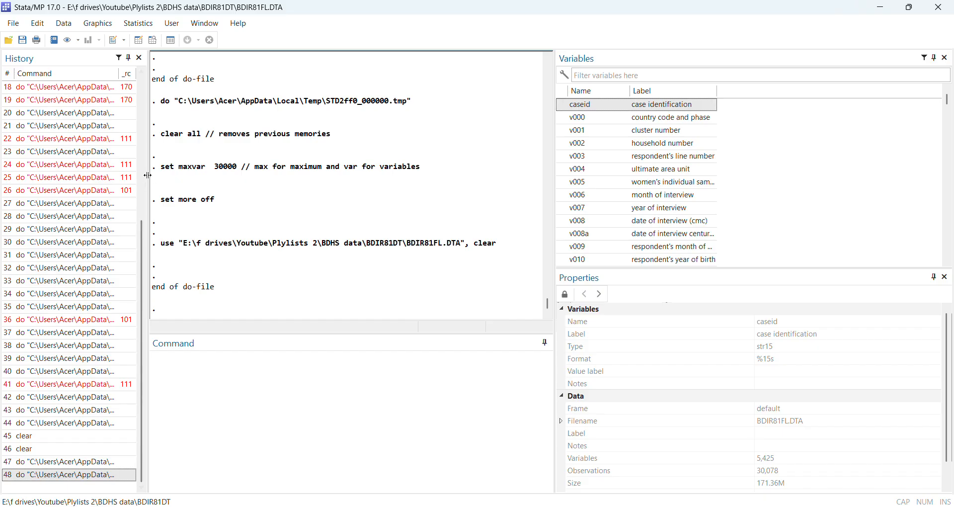
left_click_drag(148, 176, 18, 176)
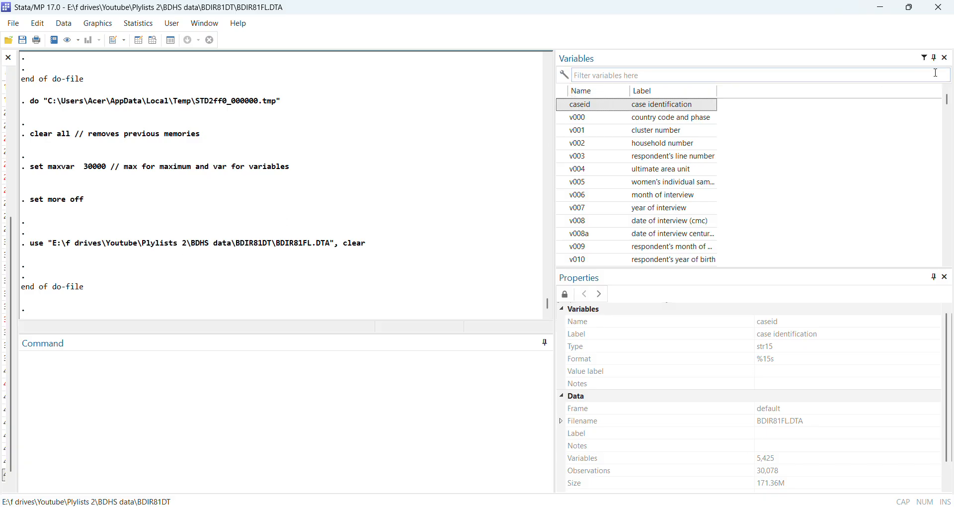
Hide the filter bar of the Variables pane and show it again.
left_click(926, 59)
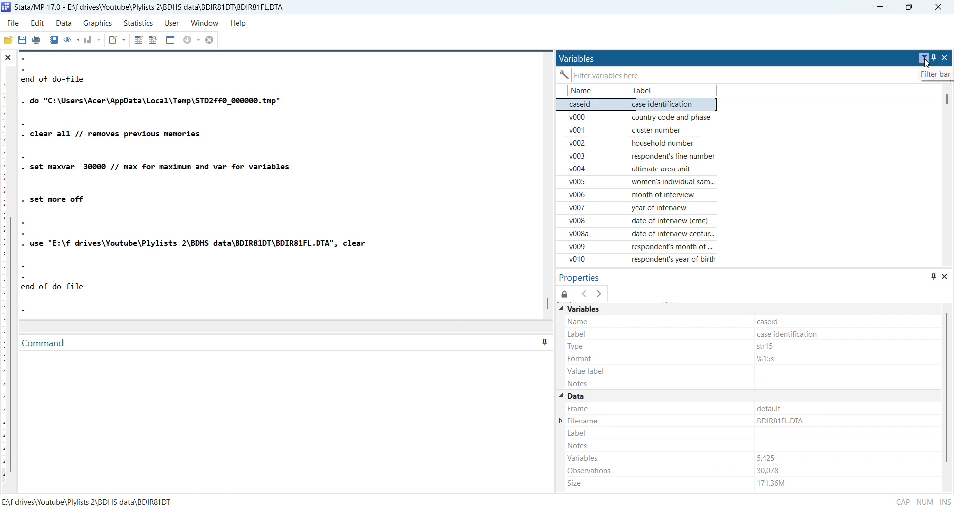
left_click(927, 62)
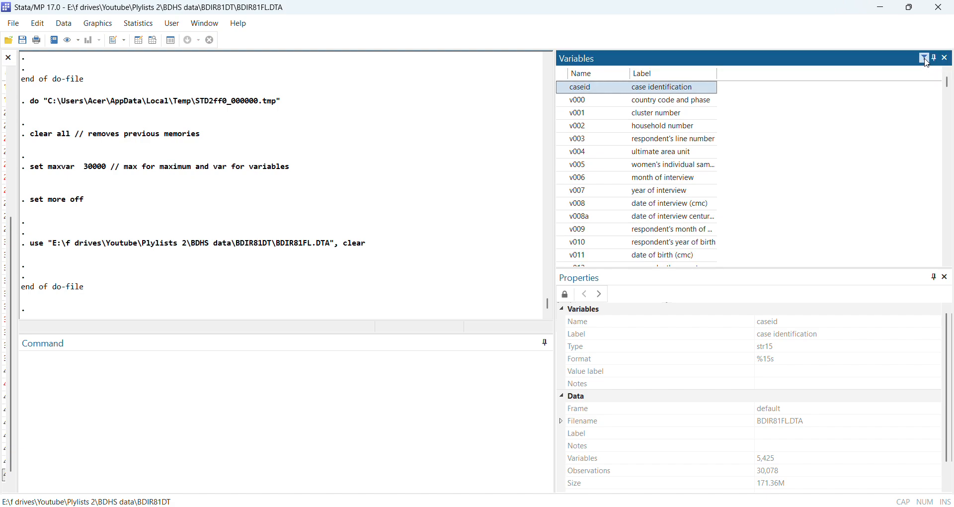
left_click(927, 62)
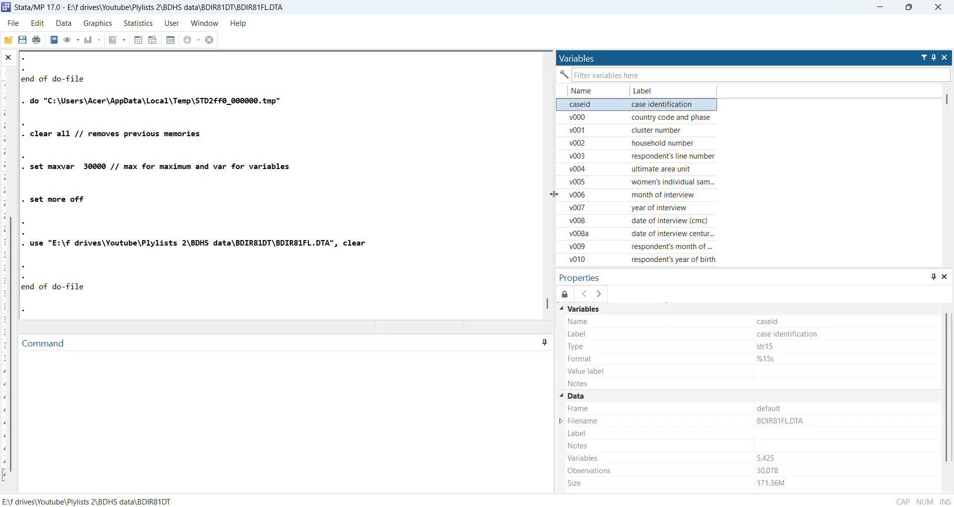
Widen the Variables and Properties panes further and reduce the height of the Command pane.
left_click_drag(554, 195, 510, 211)
left_click_drag(447, 332, 451, 351)
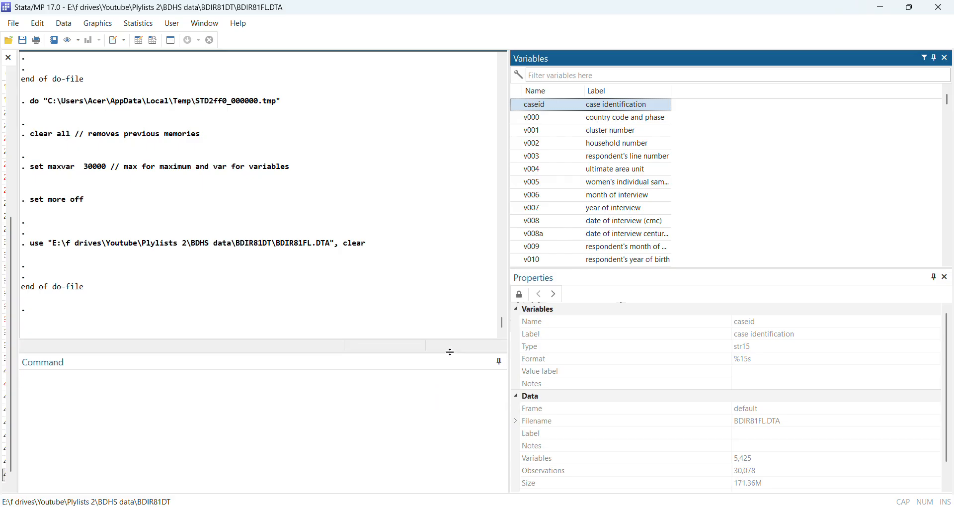
Tabulate caseid with the command "tab caseid", inserting the variable name from the Variables list.
left_click(160, 401)
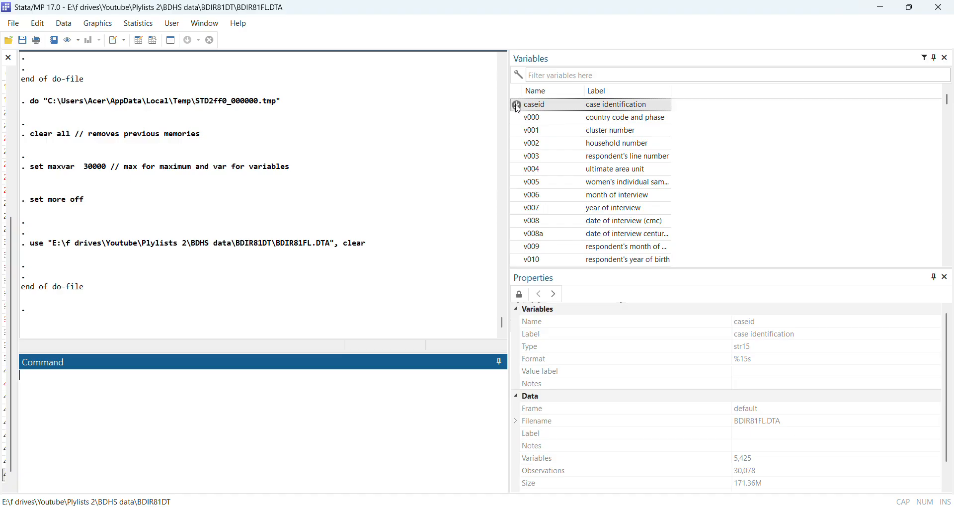
left_click(517, 106)
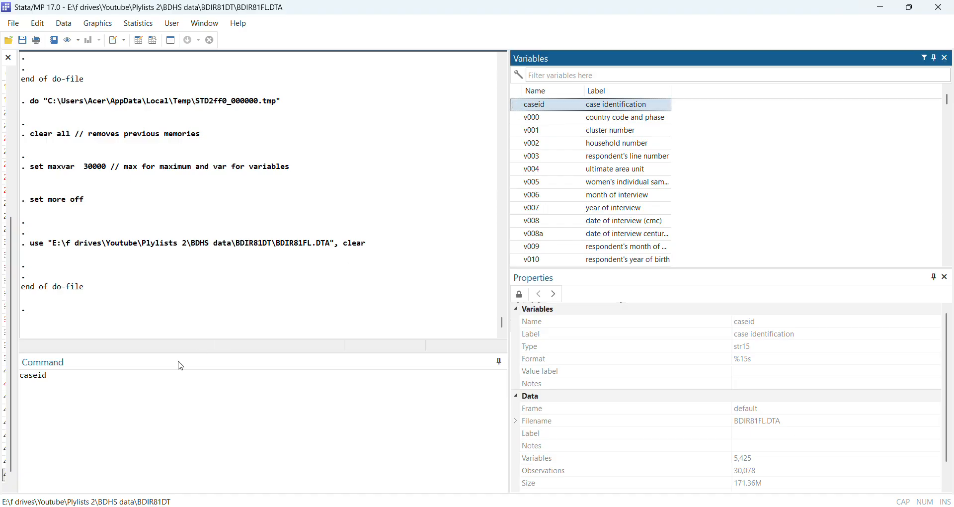
left_click(22, 376)
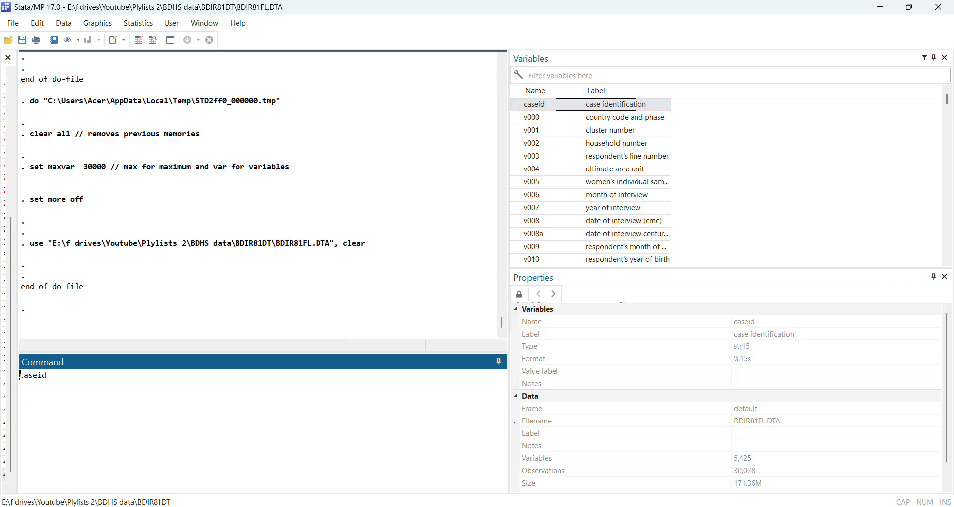
type("tab")
key("Return")
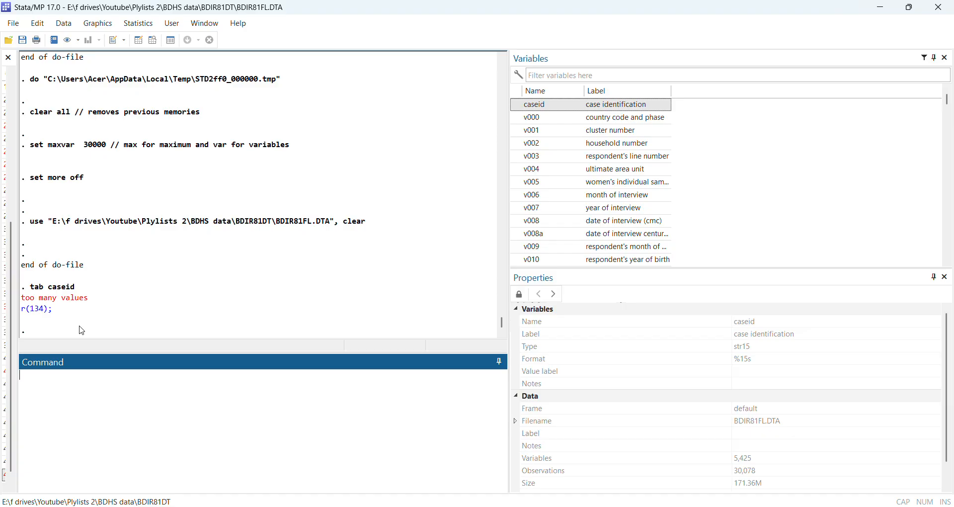
Bring up the Do-file Editor and add the comment heading "*** Basic Exploration **" on line 19.
mouse_move(521, 121)
mouse_move(632, 506)
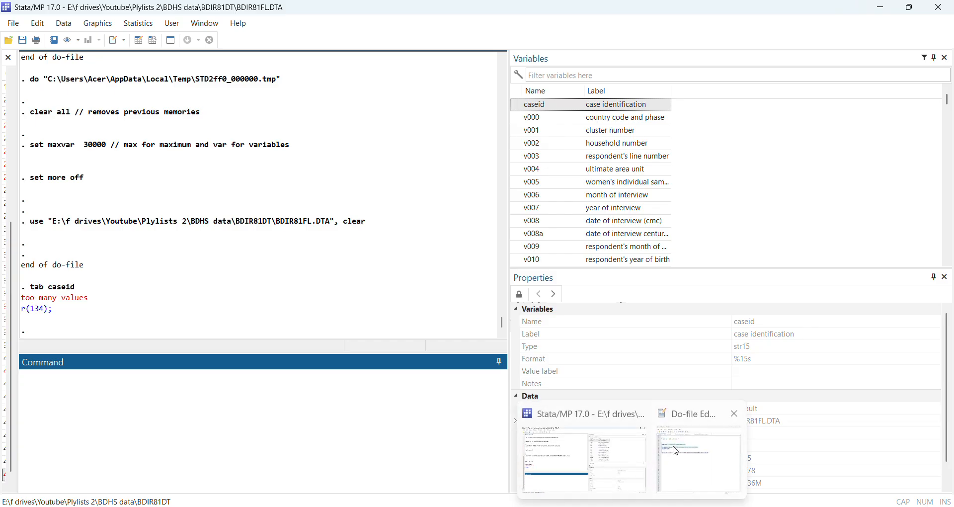
left_click(698, 452)
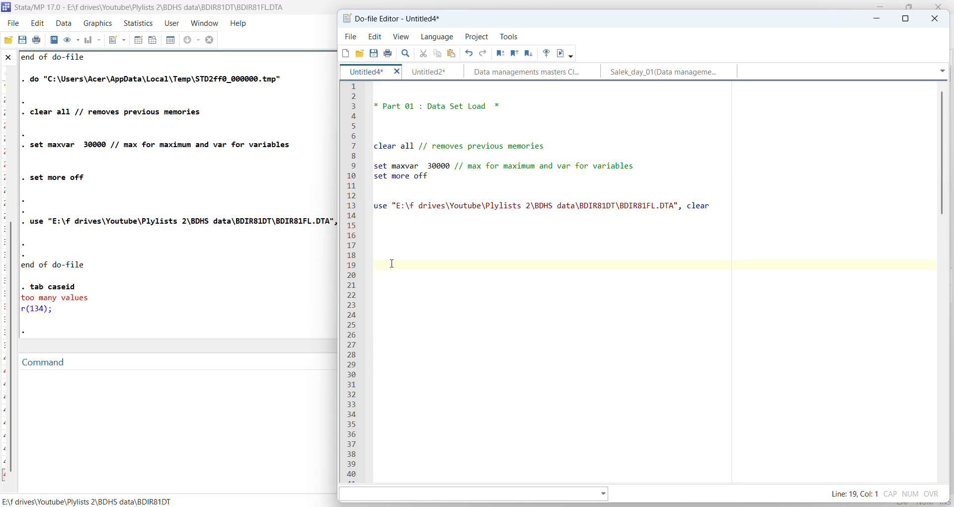
type("***")
type("Basic Exploration ")
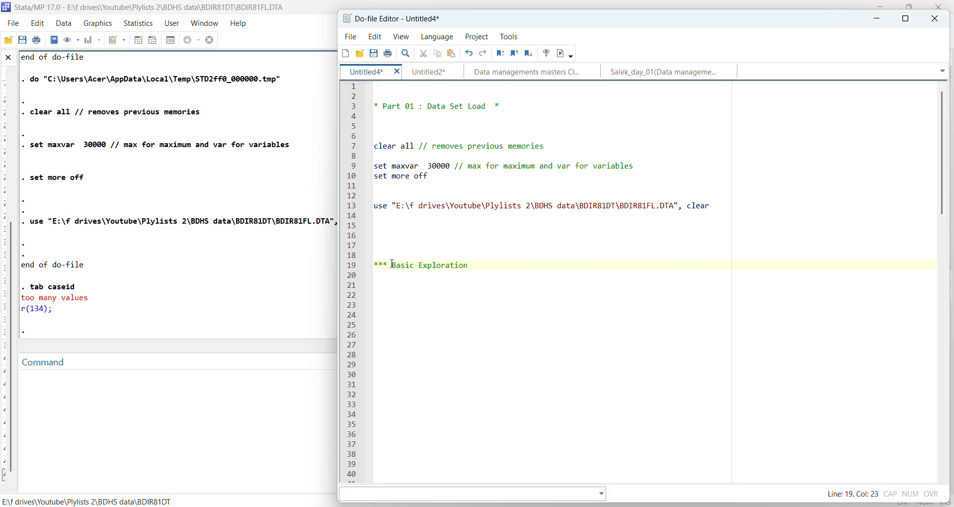
type("**")
key("Return")
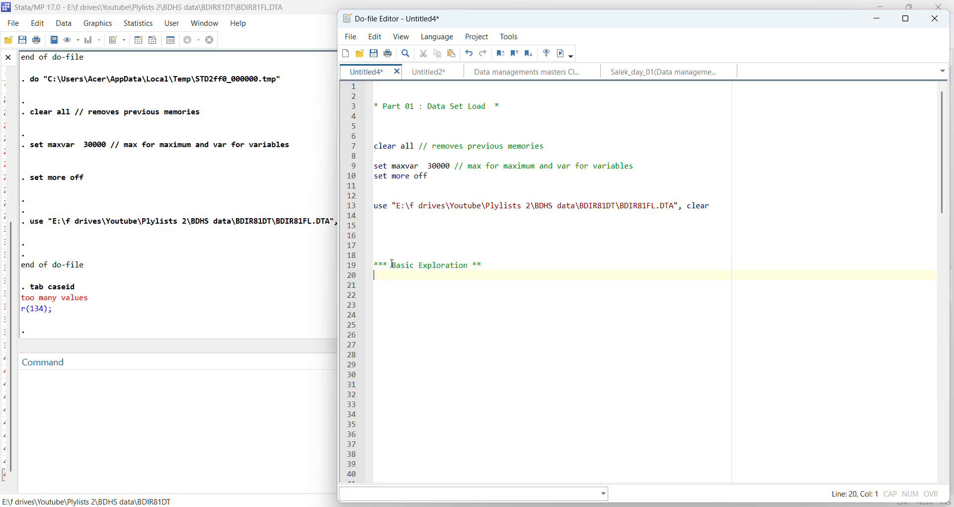
Write the comment "* V005 convert to standard format devided by 1000000" under the Basic Exploration heading.
type("* Voo")
key("BackSpace")
key("BackSpace")
key("BackSpace")
type("005 convert t")
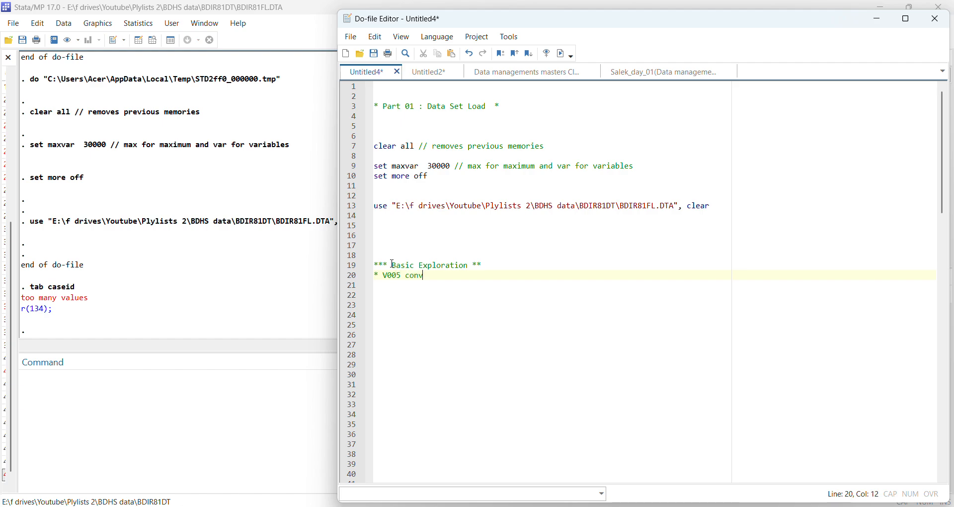
type("o standard format b")
key("BackSpace")
type("devied")
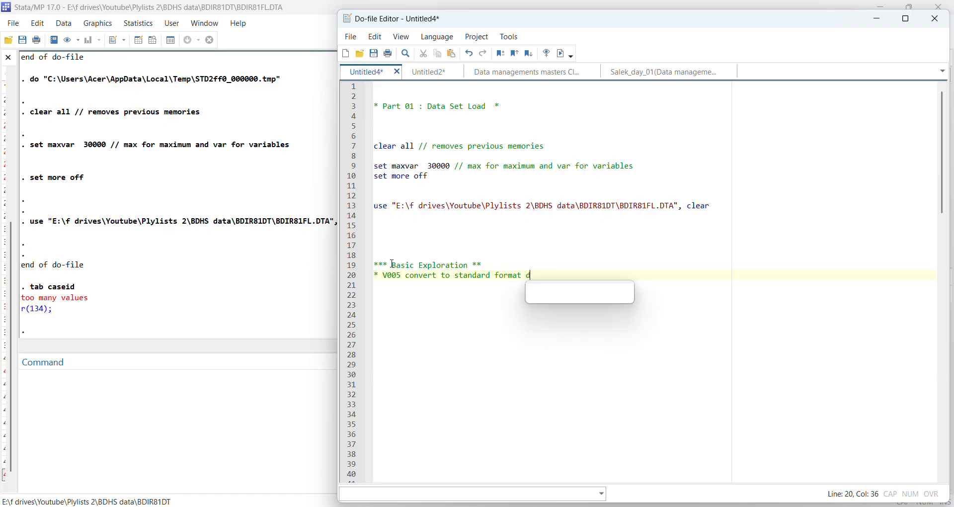
key("BackSpace")
key("BackSpace")
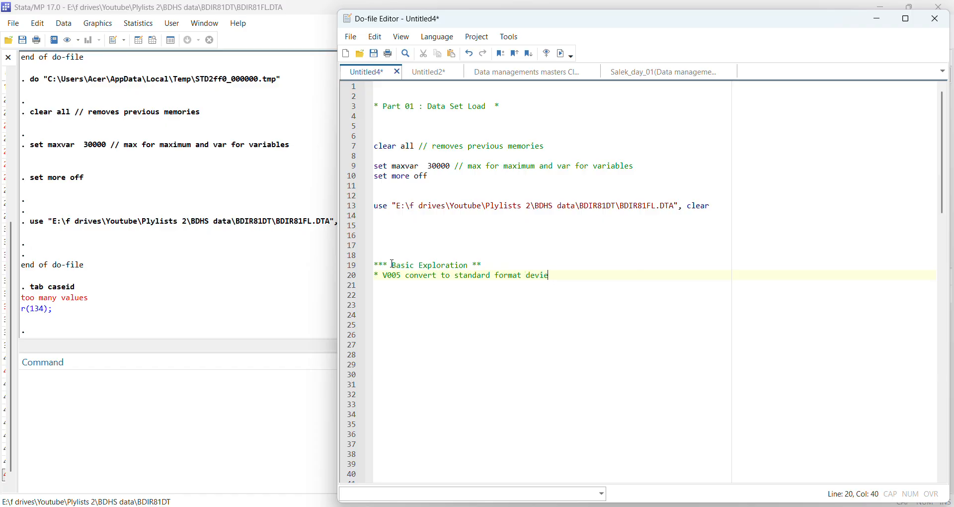
type("ded by v005")
key("BackSpace")
key("BackSpace")
key("BackSpace")
key("BackSpace")
type("1000000")
Run "codebook v005" in the main Stata window and narrow the Variables and Properties panes to widen the Results area.
left_click(174, 242)
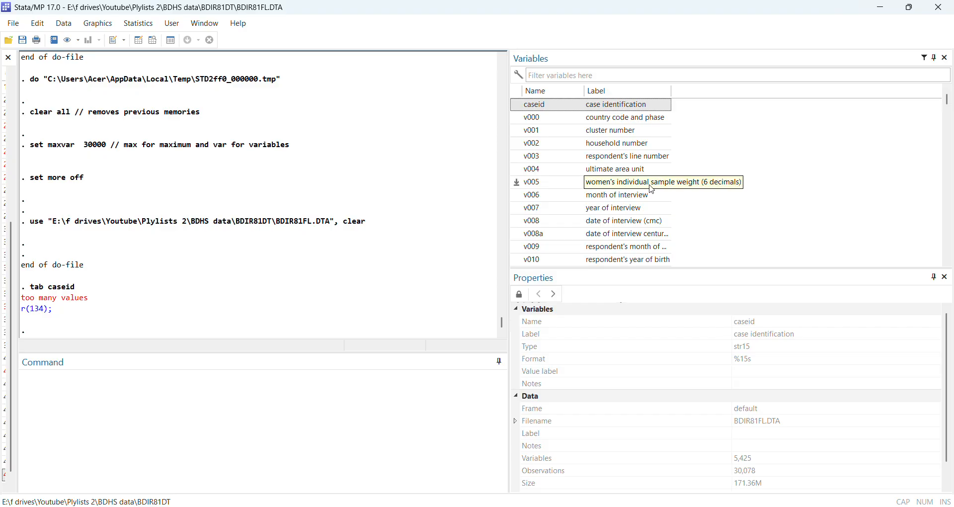
left_click(68, 393)
type("c")
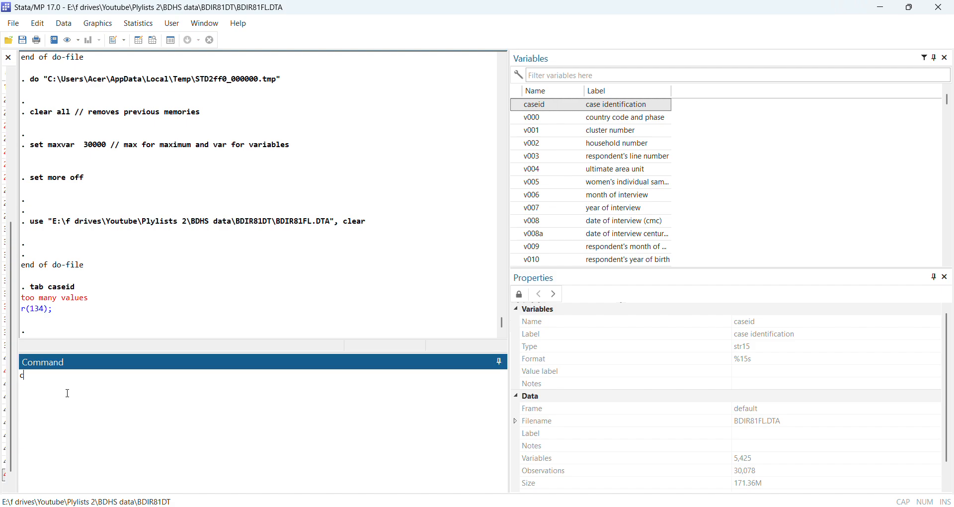
type("odebook")
double_click(518, 183)
left_click(194, 383)
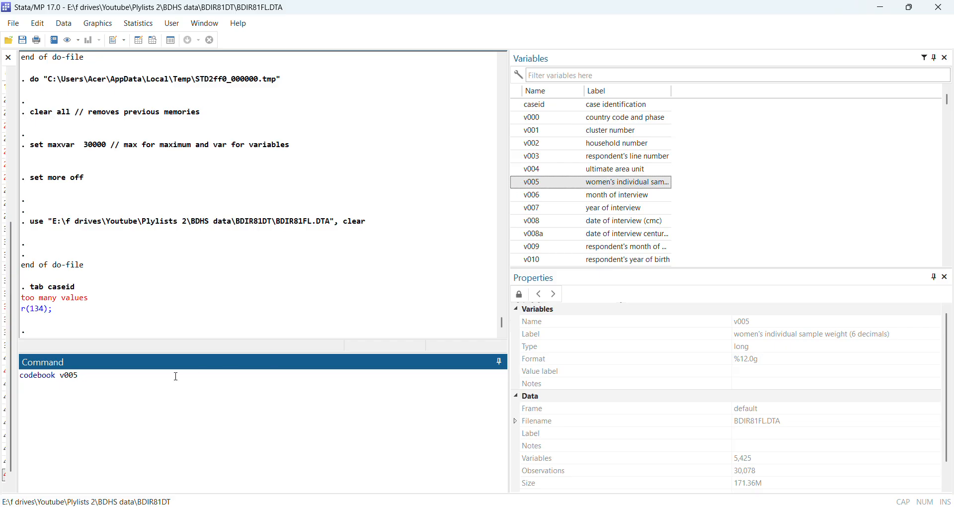
key("Return")
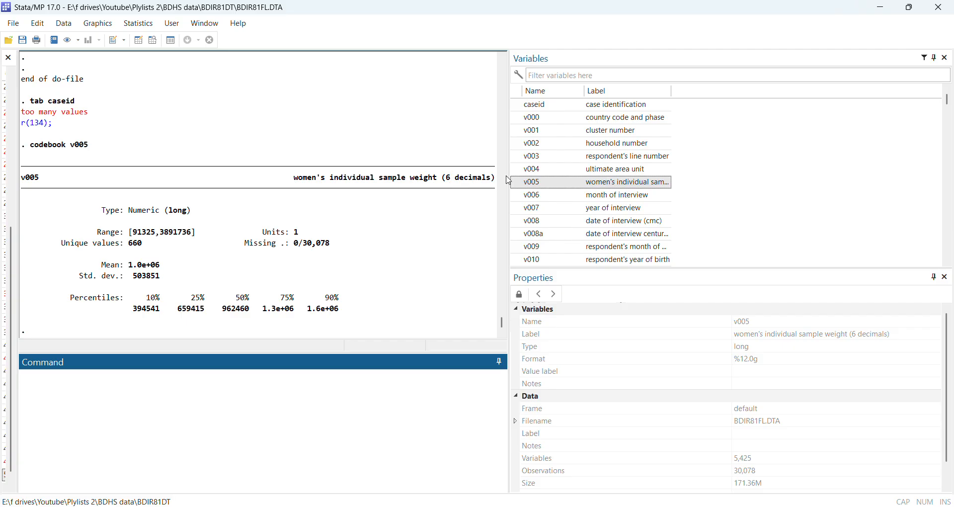
left_click_drag(509, 175, 601, 176)
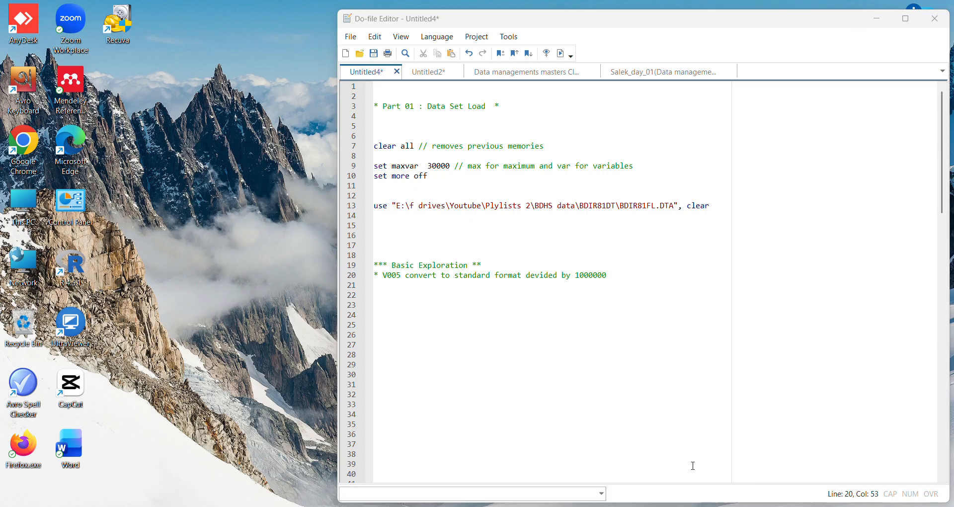
Return to the do-file and write the comment "* Survey design variables (v021, v022, v023, v005)" on line 23.
left_click(692, 464)
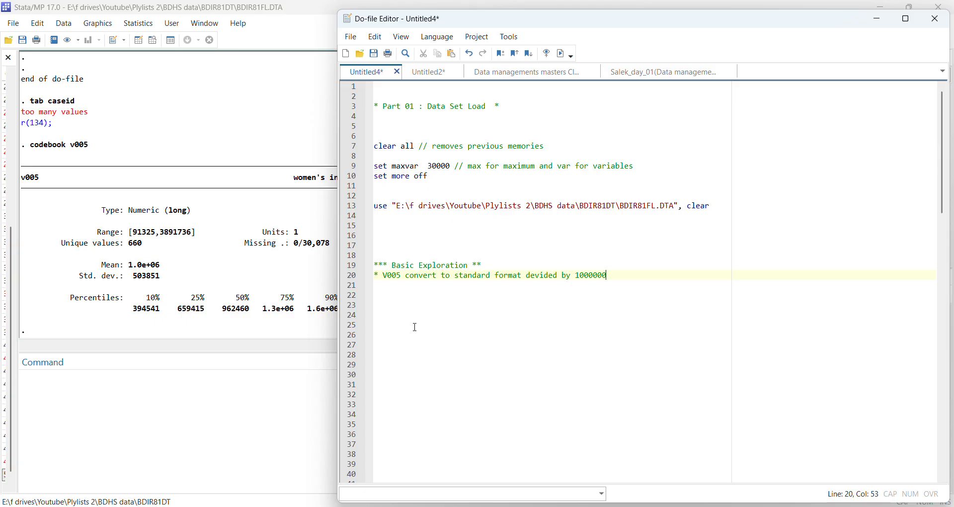
left_click(399, 312)
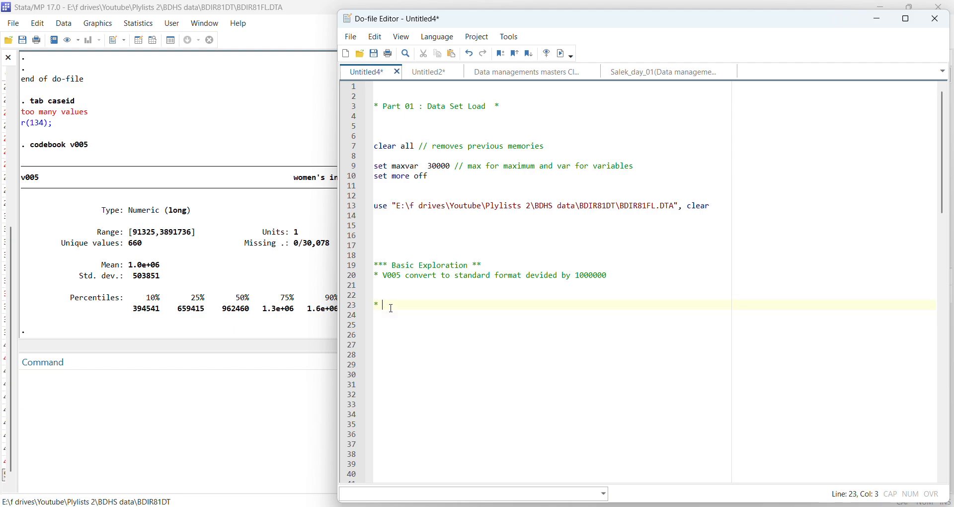
type("Survey design variables")
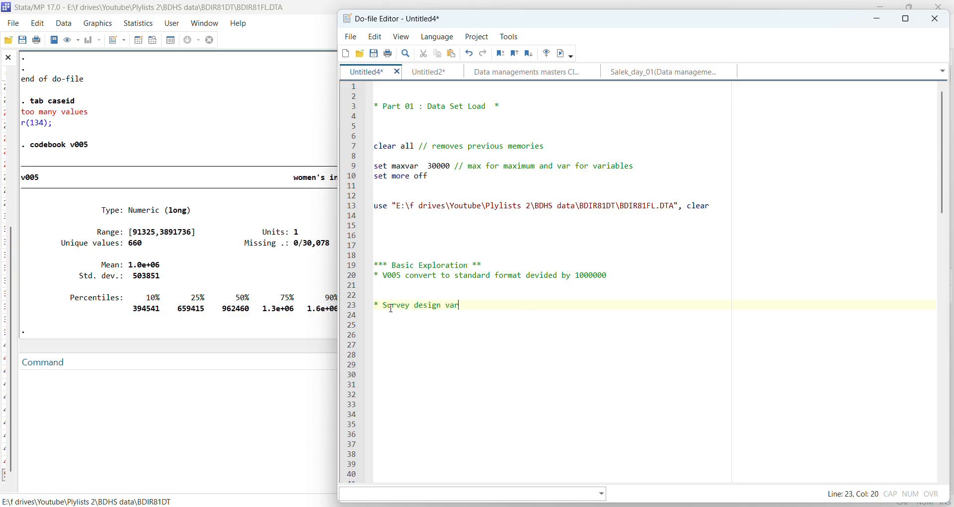
key("Return")
type("(v021, v022, v022")
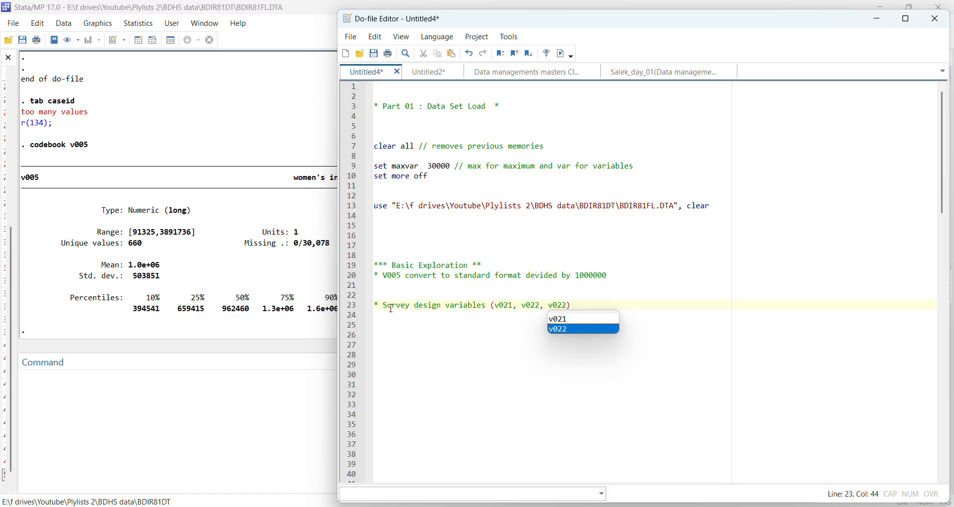
key("BackSpace")
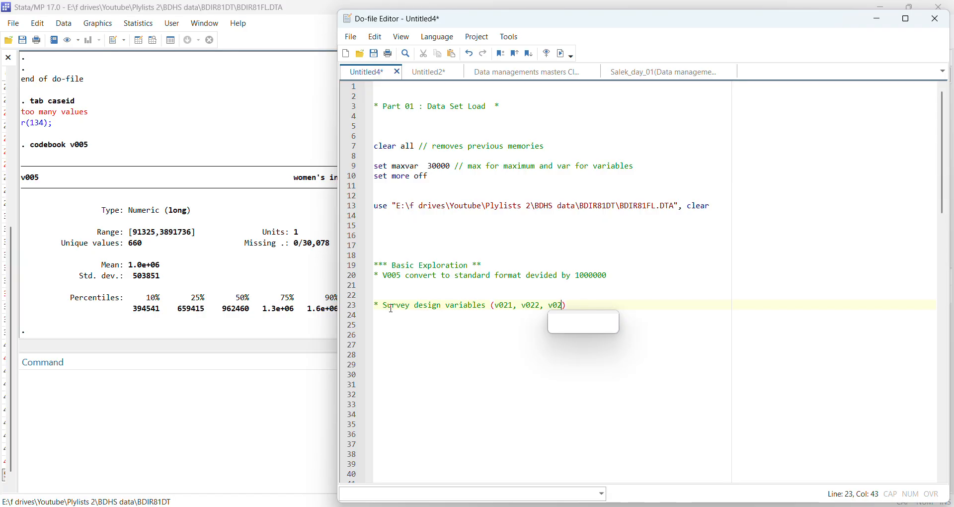
type("3, v0")
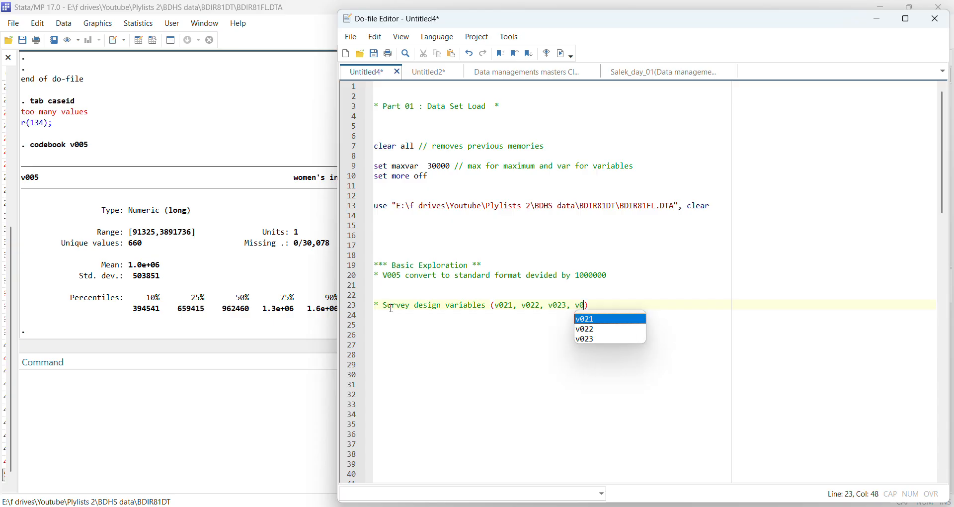
type("05")
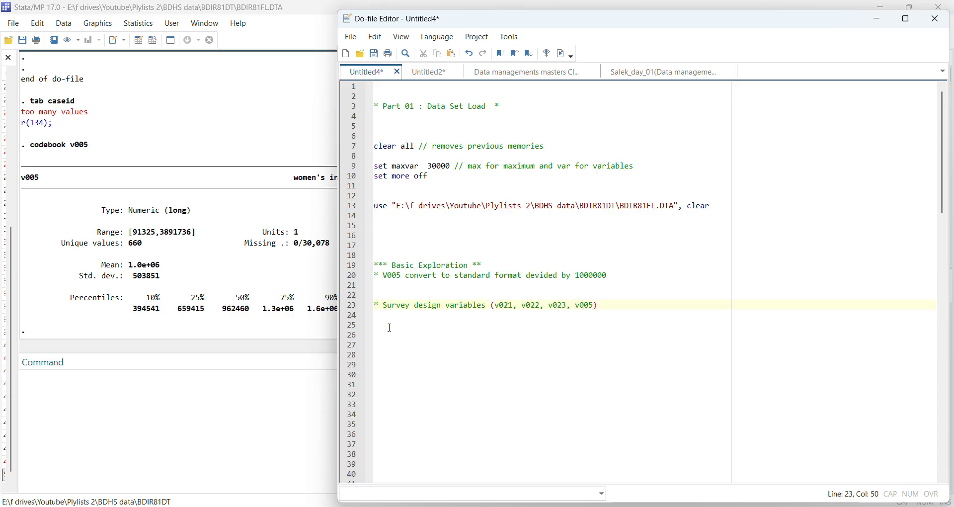
Examine the labels of the survey design variables v021, v022 and v023 in the Variables list.
left_click(283, 379)
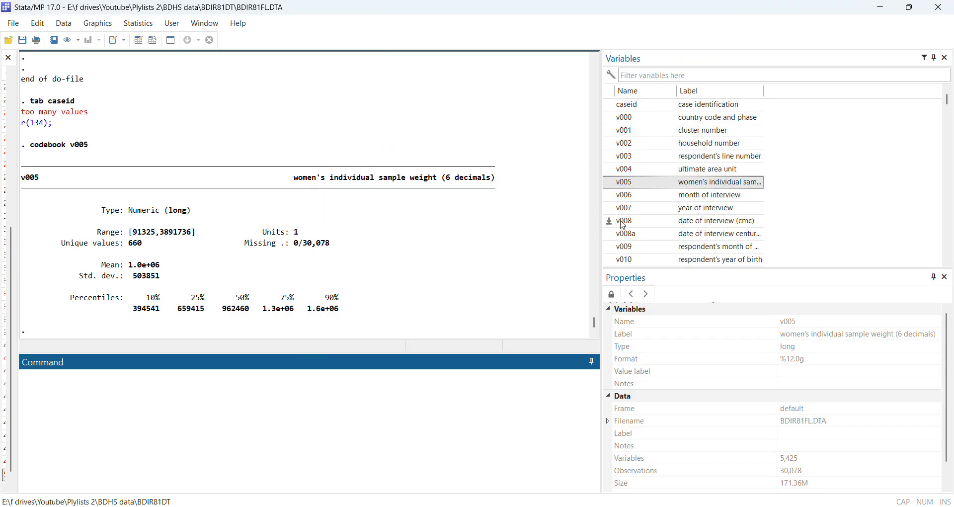
scroll(623, 225, "down", 5)
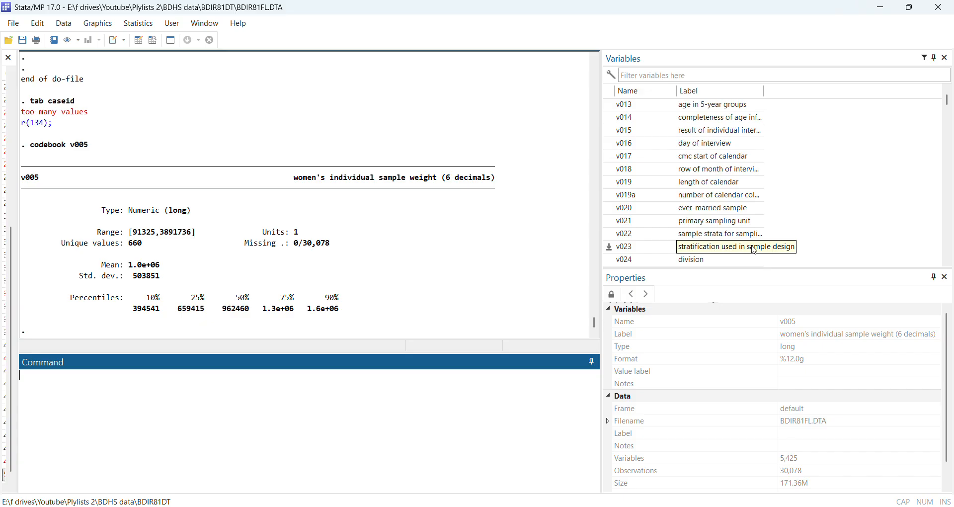
scroll(719, 255, "down", 1)
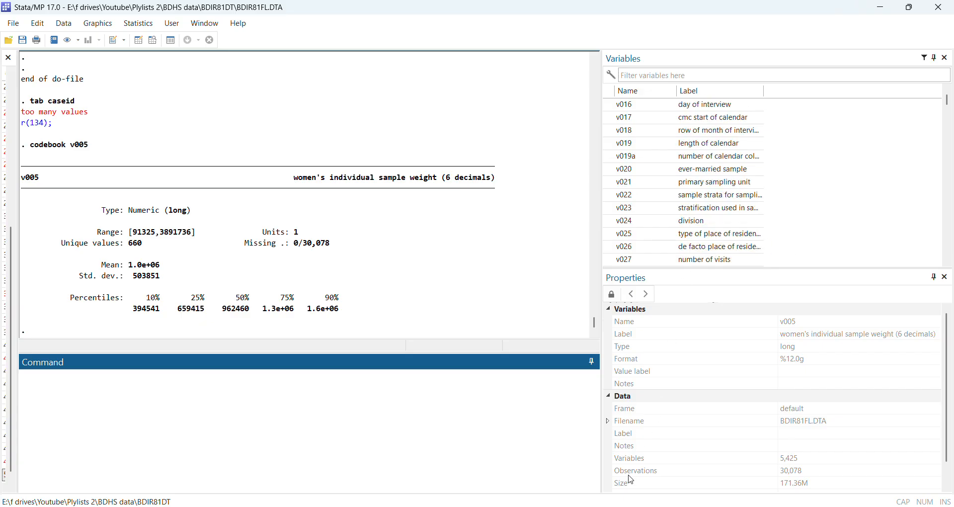
Add the comment "* v022 used for single country" on line 26 of the do-file.
mouse_move(630, 503)
left_click(695, 462)
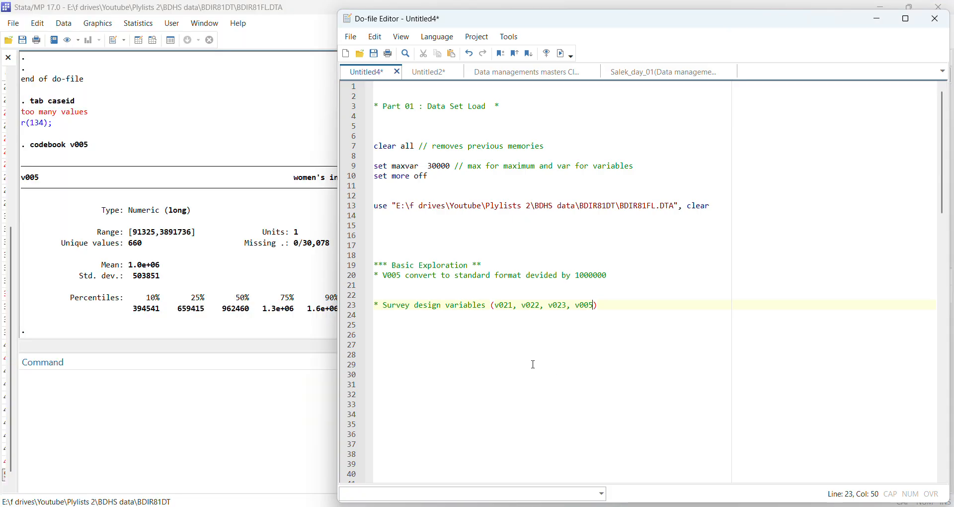
left_click(541, 306)
left_click(386, 334)
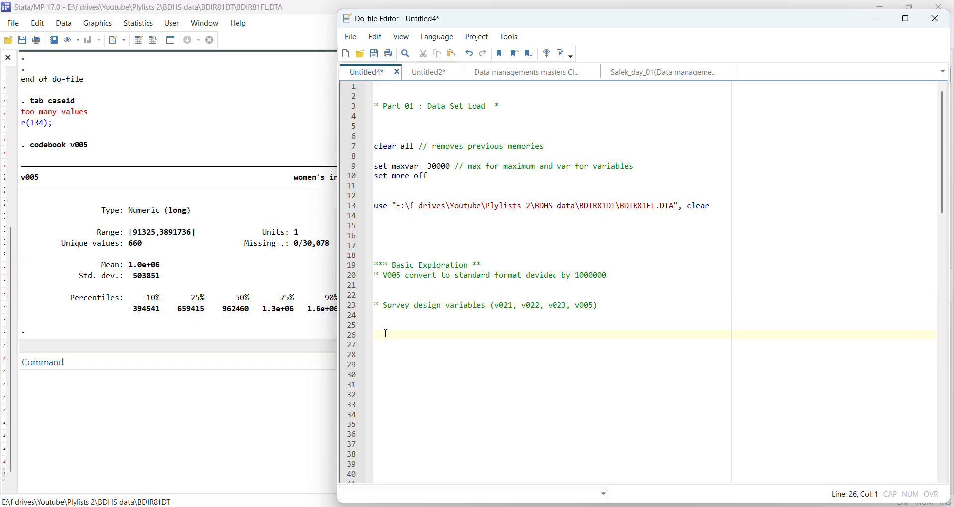
type("* v00")
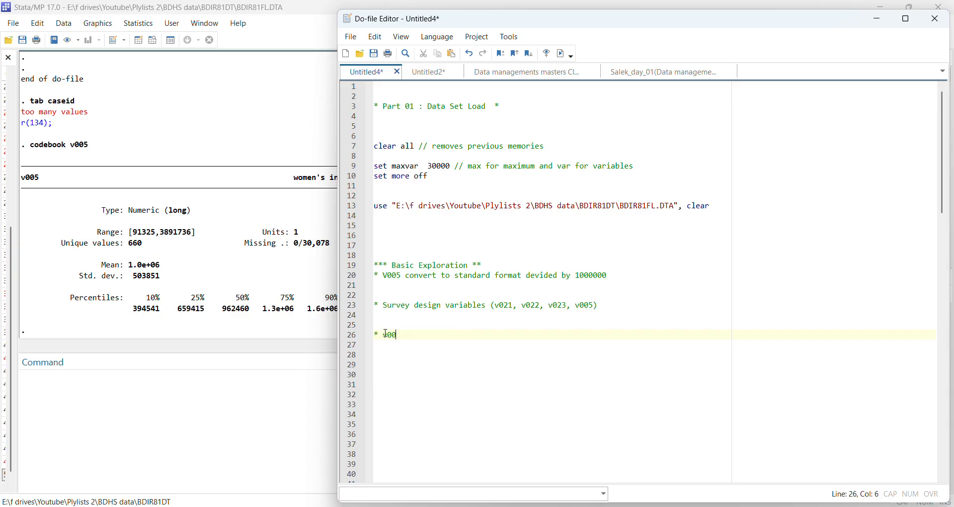
key("BackSpace")
type("22 used f")
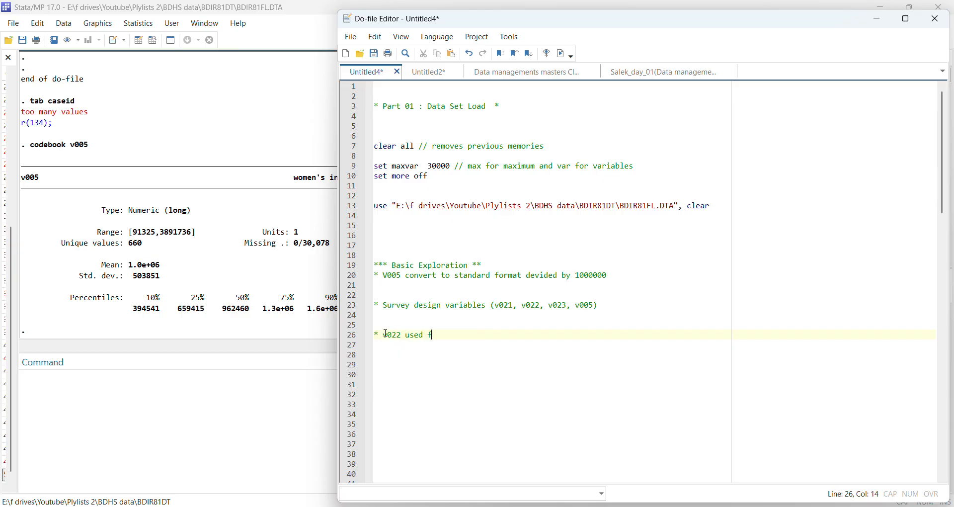
type("or single country")
Extend the v022 comment on line 26 with ", v023 for multi/pooled country".
left_click(271, 360)
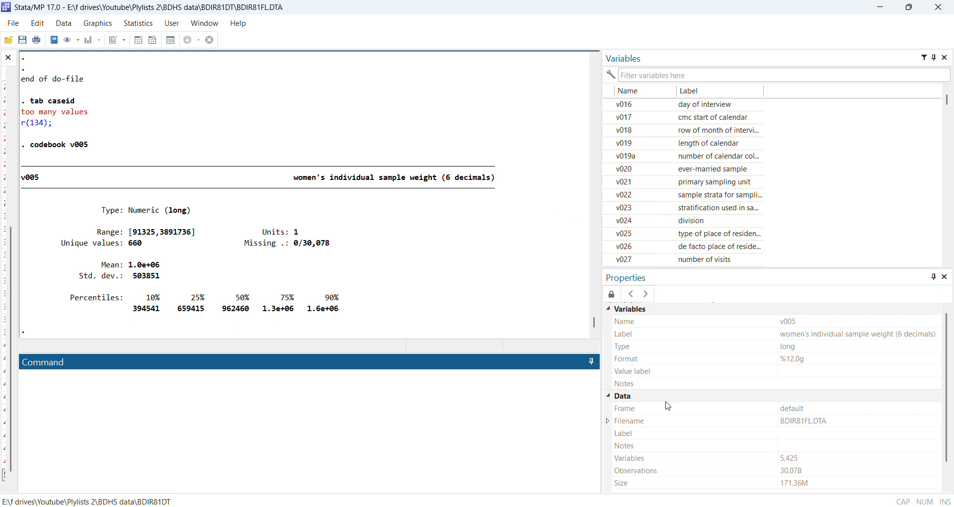
left_click(675, 478)
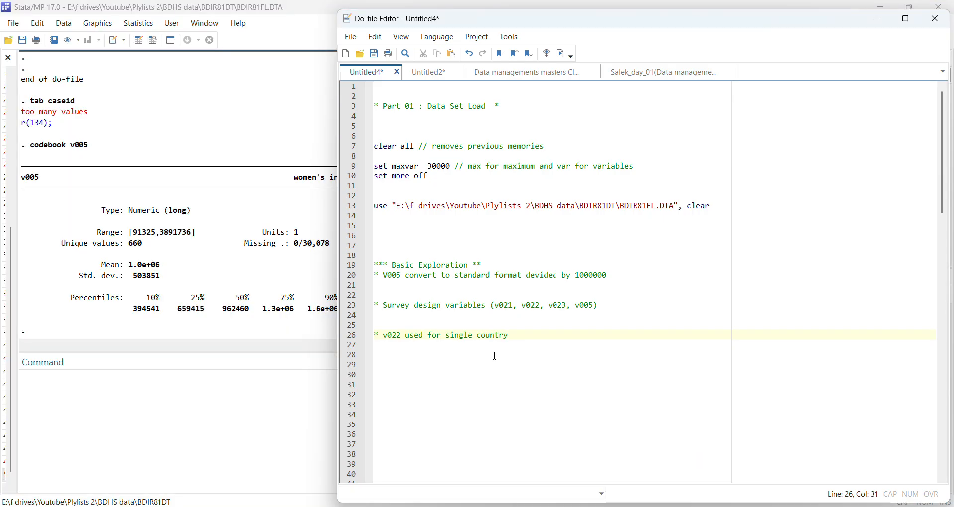
type(", v0")
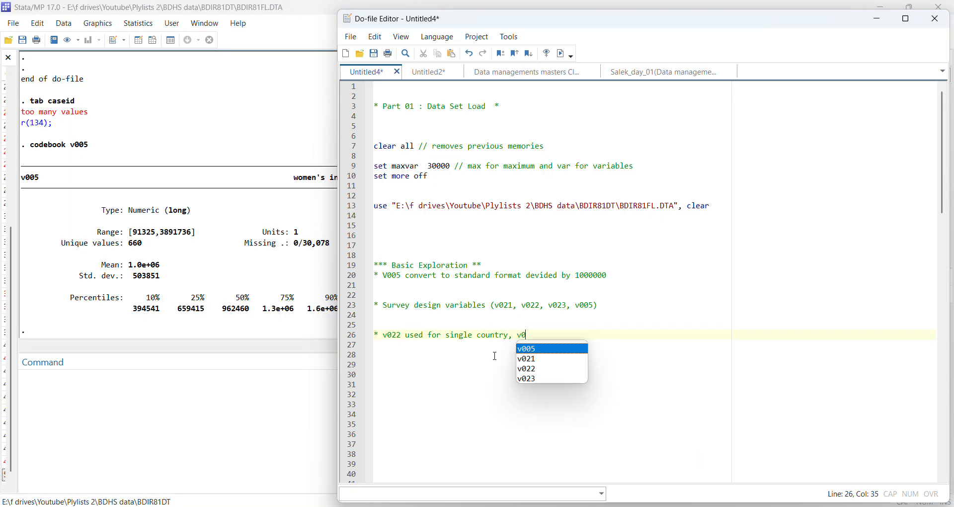
type("23 for m")
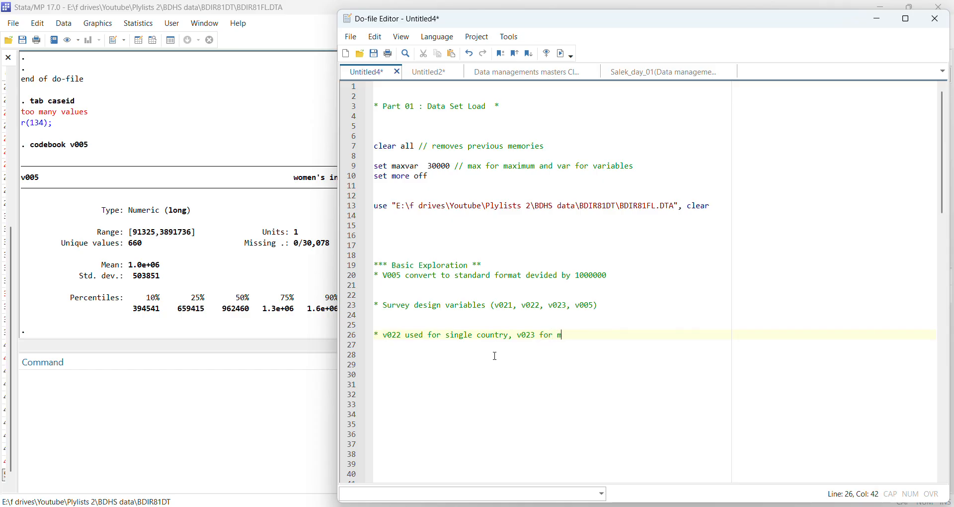
type("ulti/pooled country")
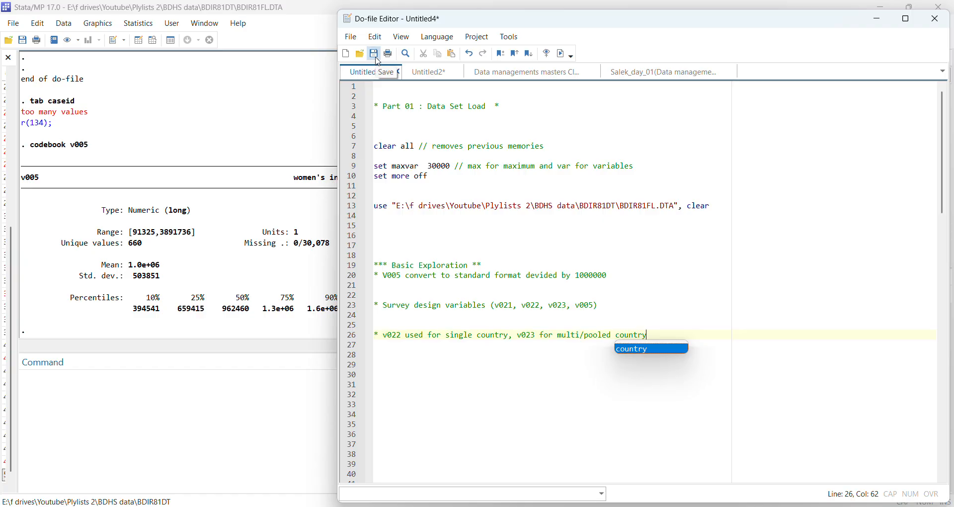
Save the do-file in the Code File folder under the name "Master data managements".
left_click(376, 55)
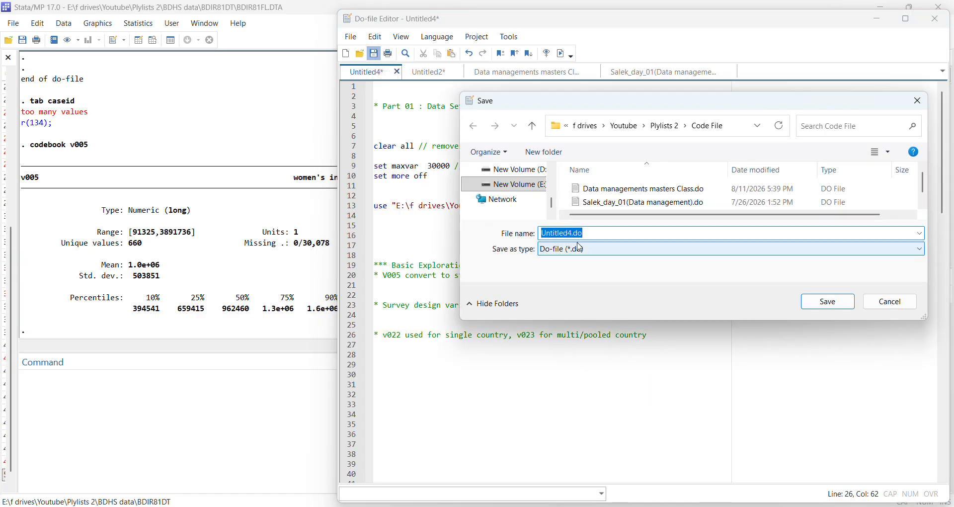
type("Master")
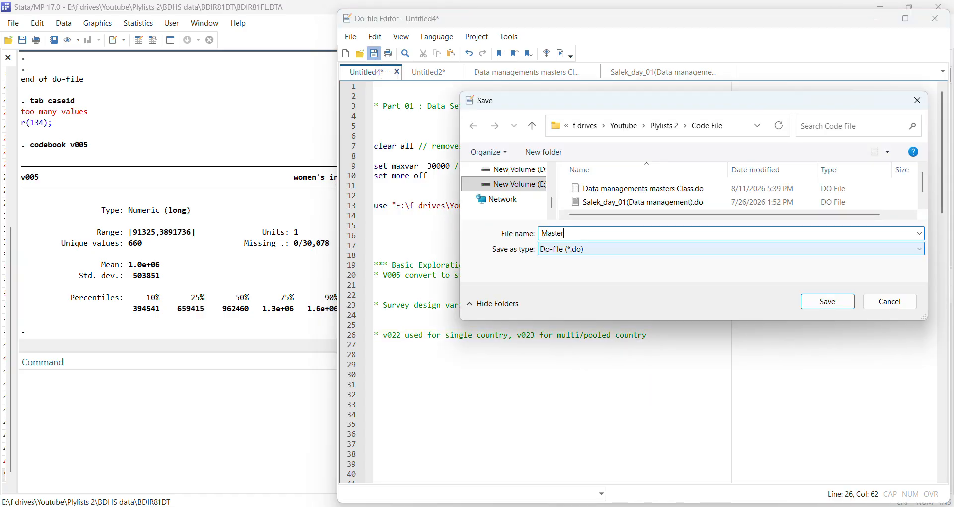
type(" data managements")
left_click(827, 301)
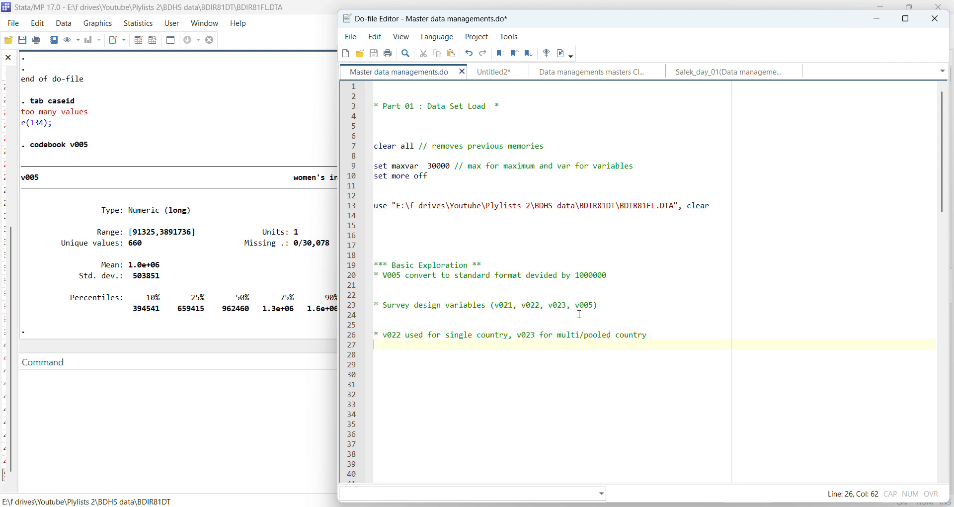
Write "describe v005" on line 30 of the do-file, run only that line and view its output in the Results window.
key("Return")
key("Return")
key("Return")
key("Return")
key("Return")
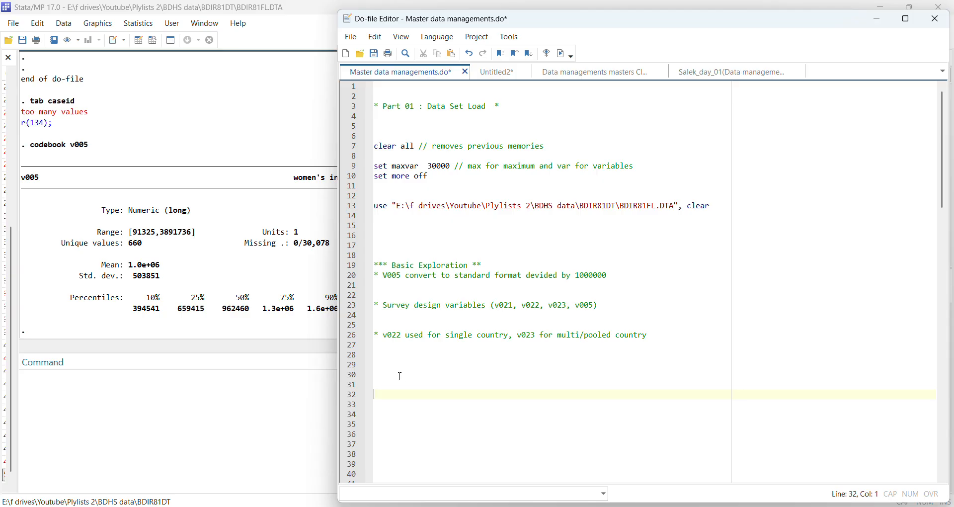
type("describe")
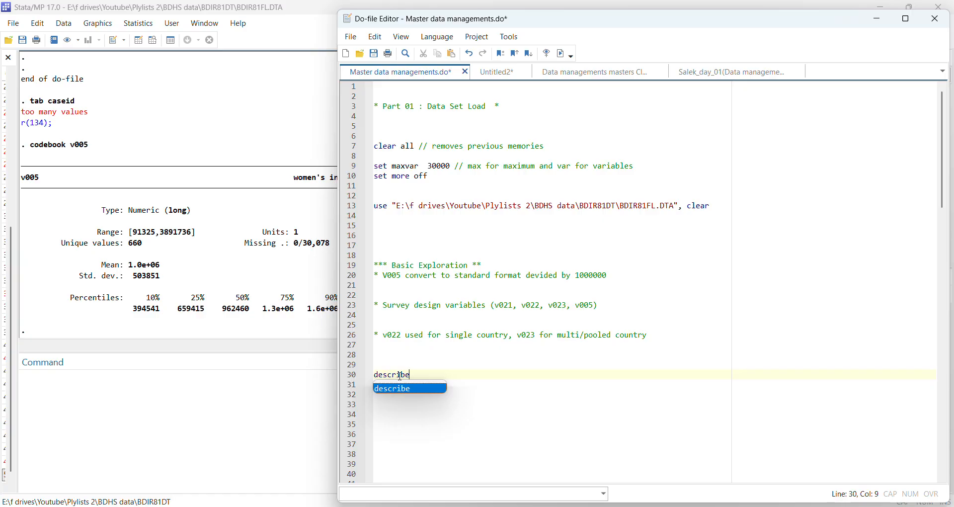
type("v005")
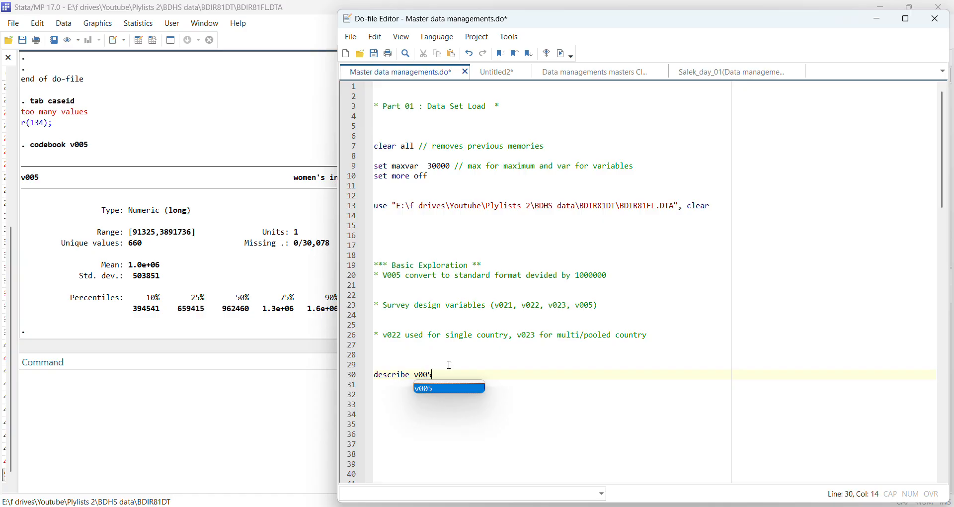
left_click_drag(438, 375, 374, 375)
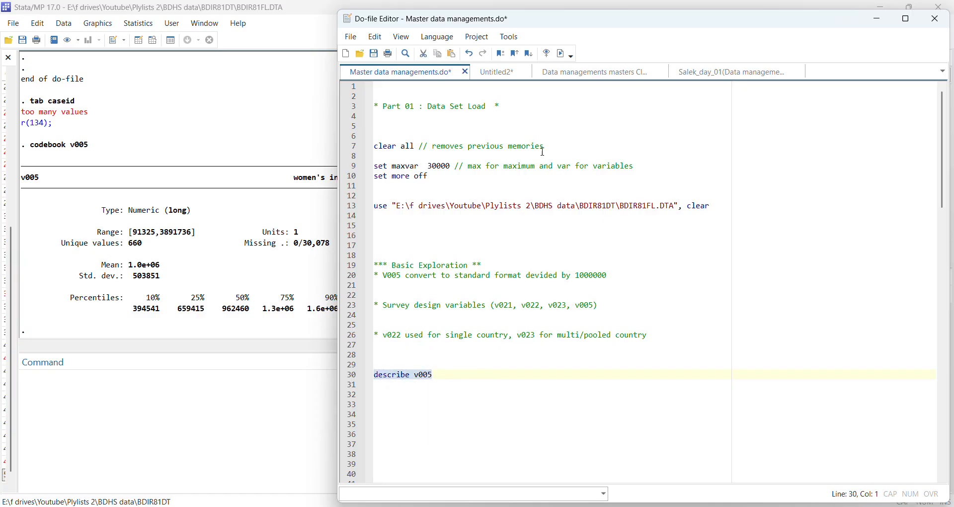
left_click(562, 54)
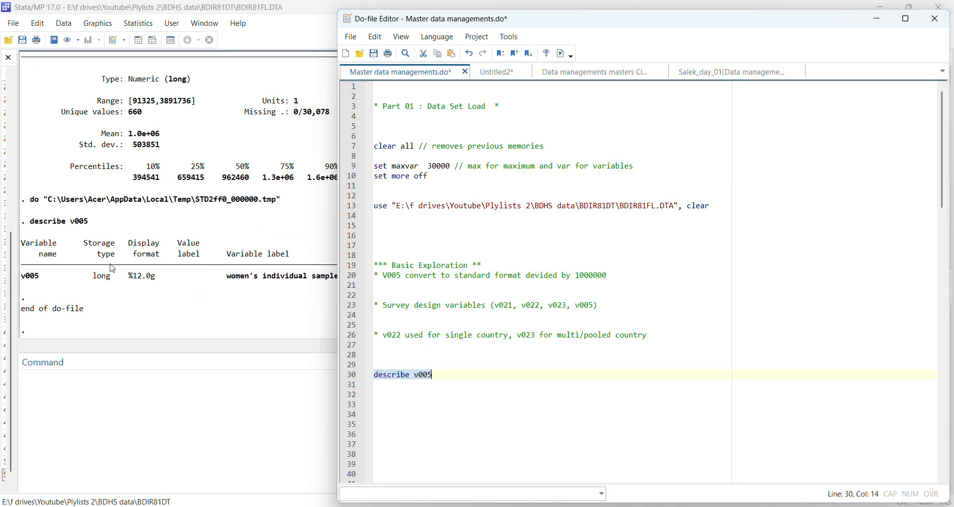
left_click(61, 246)
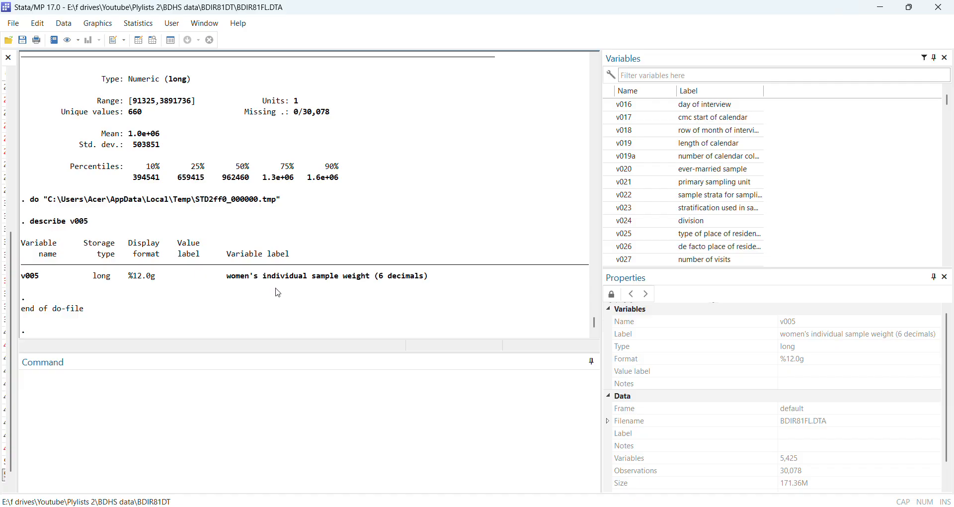
Return to the do-file and append the comment "// initial prperties" to the describe v005 command on line 30.
mouse_move(639, 504)
left_click(695, 457)
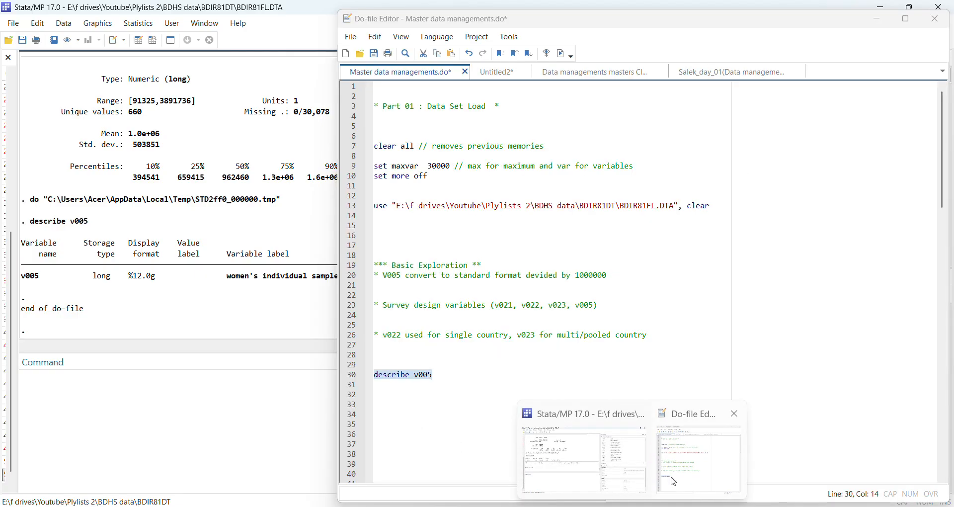
type("/")
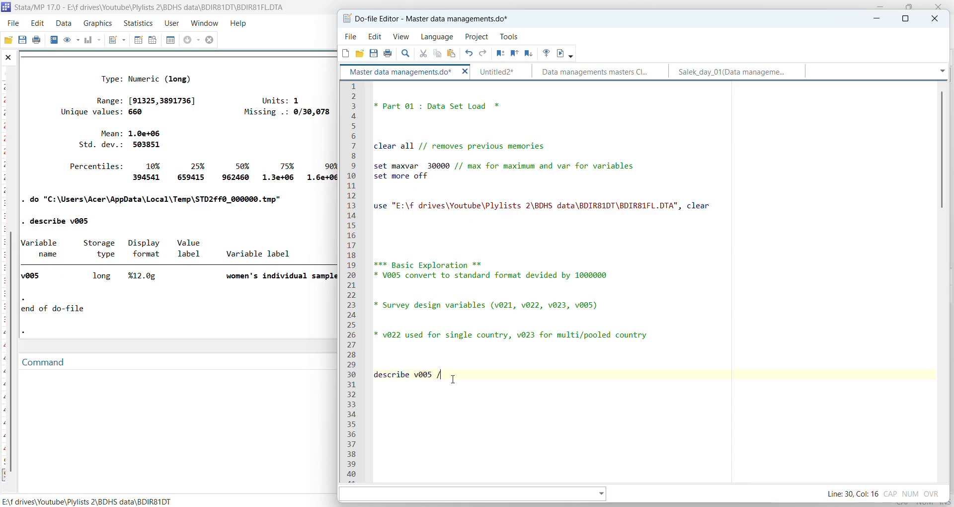
type("/ initial pr")
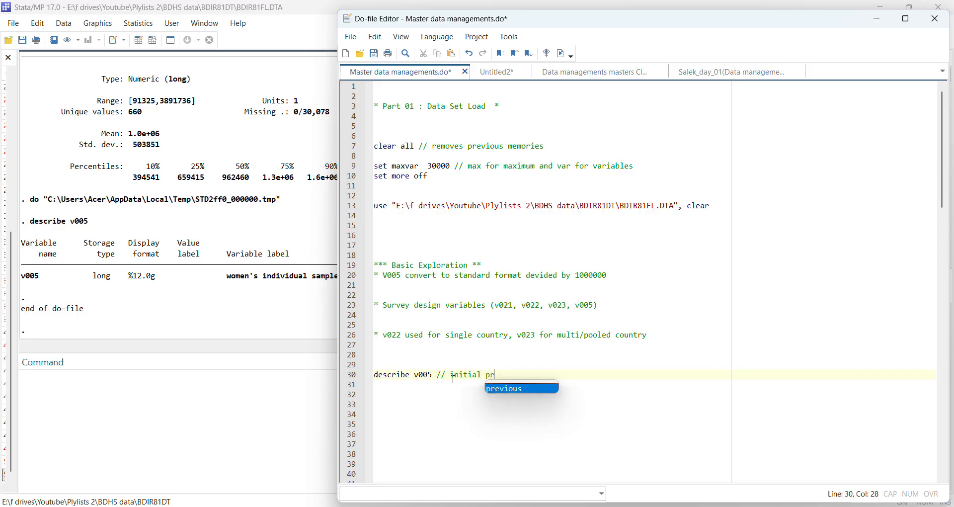
type("perties")
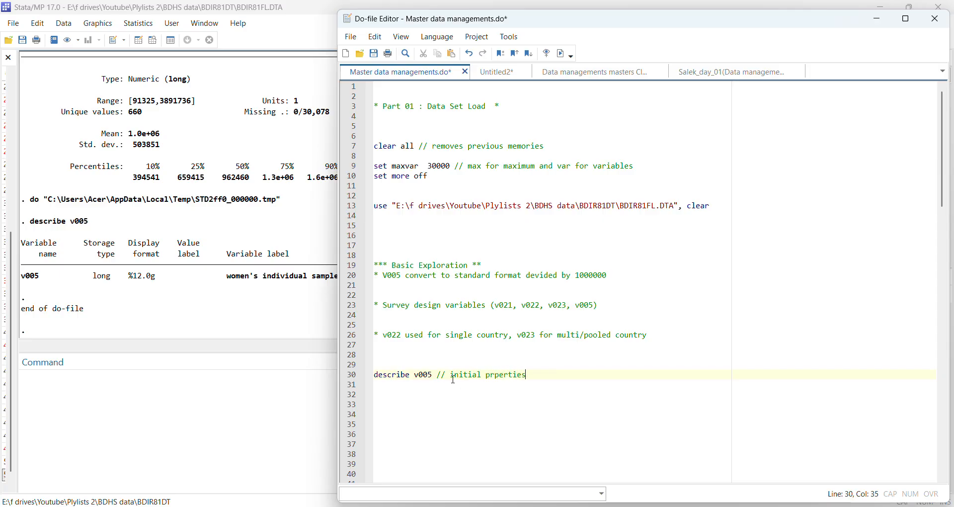
key("Return")
key("Return")
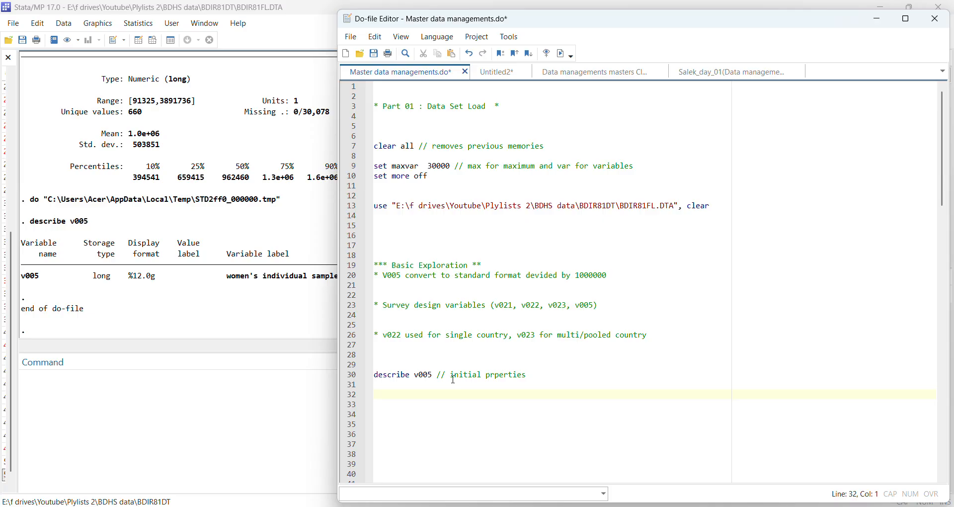
Add the command "ds v005" on line 32 of the do-file and run it twice.
type("ds")
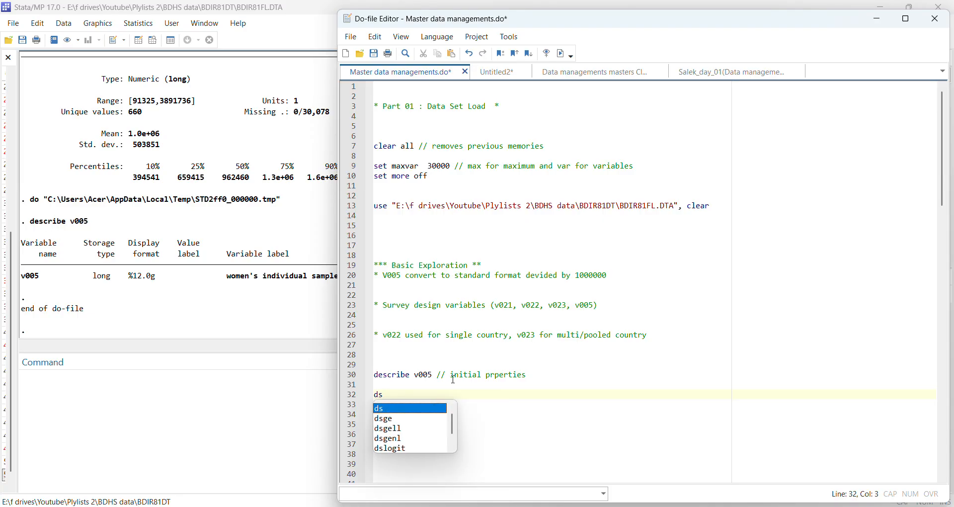
type(" v005")
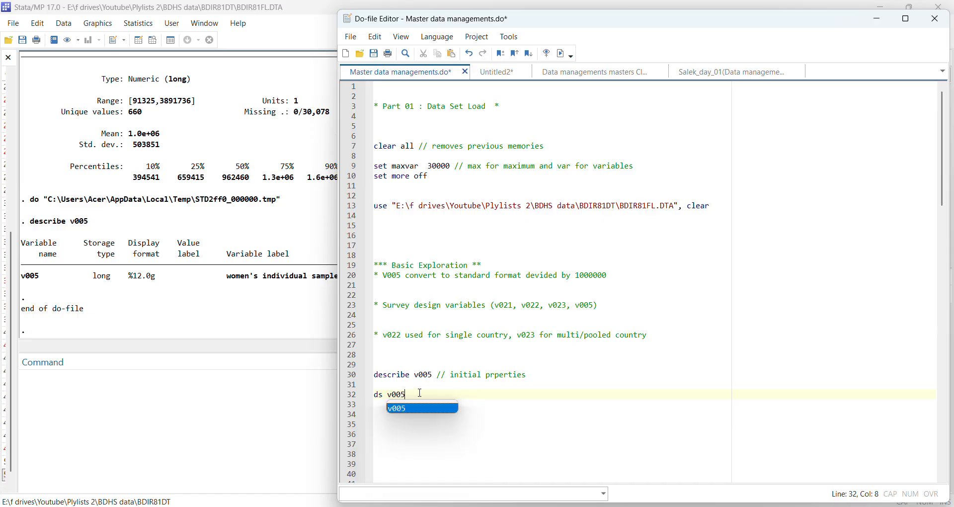
left_click_drag(420, 392, 373, 395)
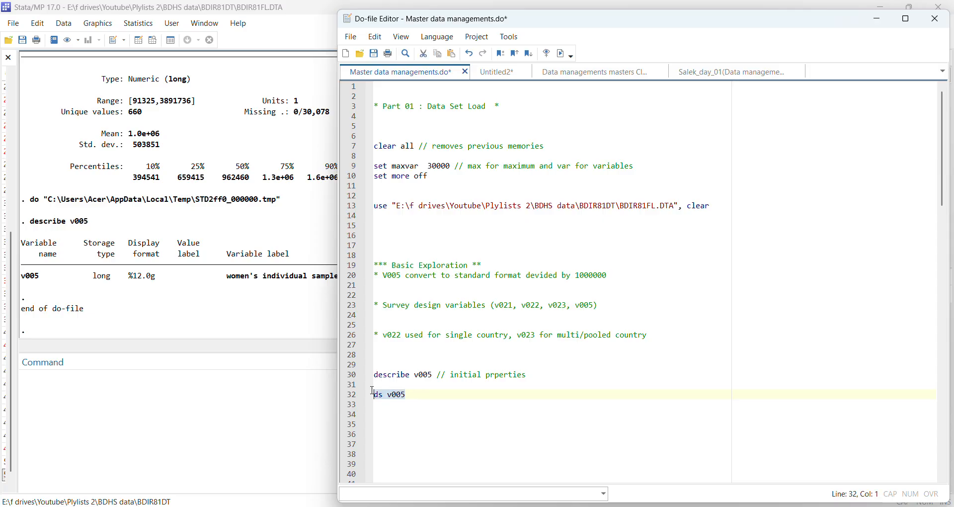
left_click(562, 54)
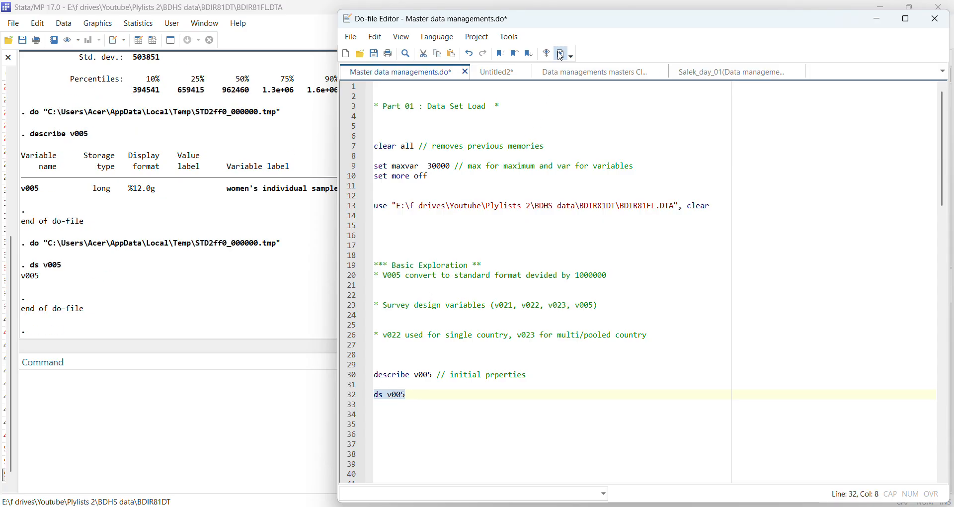
left_click(390, 395)
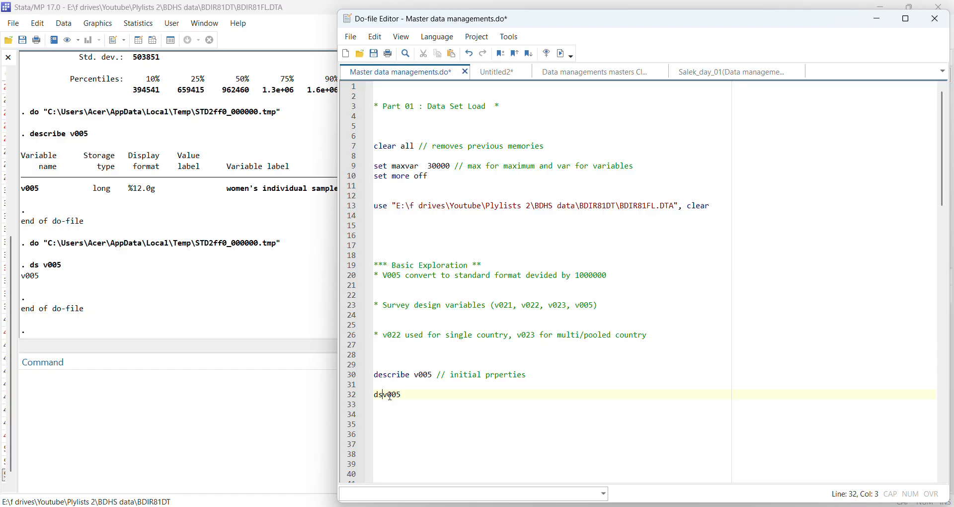
left_click_drag(417, 396, 376, 385)
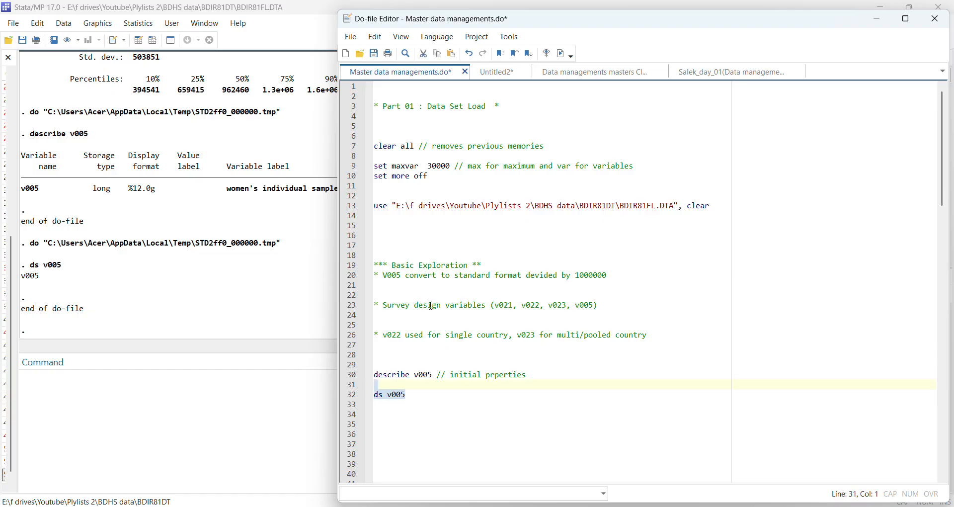
left_click(561, 53)
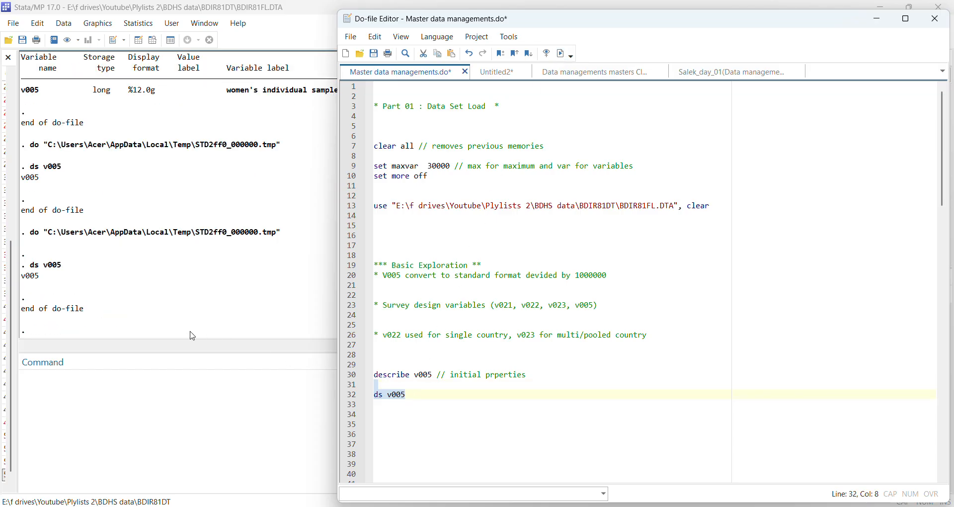
Change line 32 to "ds *" with v005 split onto line 33, try running v005 alone, and run "ds *".
left_click(391, 403)
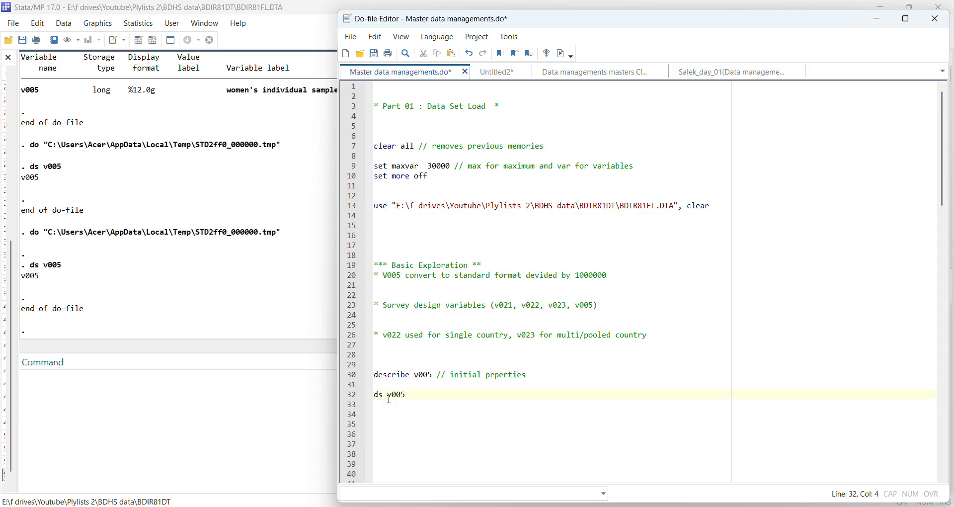
key("BackSpace")
key("Return")
type("*")
left_click_drag(394, 405, 364, 404)
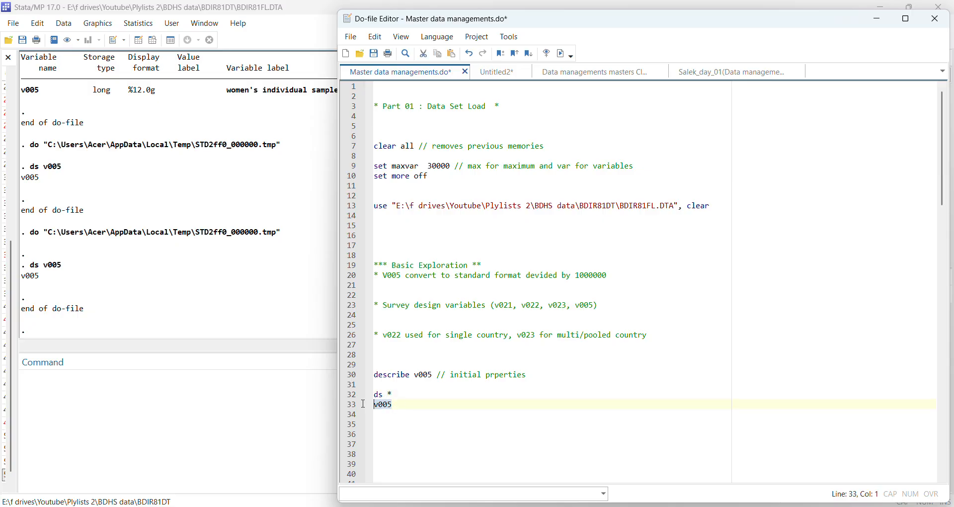
left_click(562, 53)
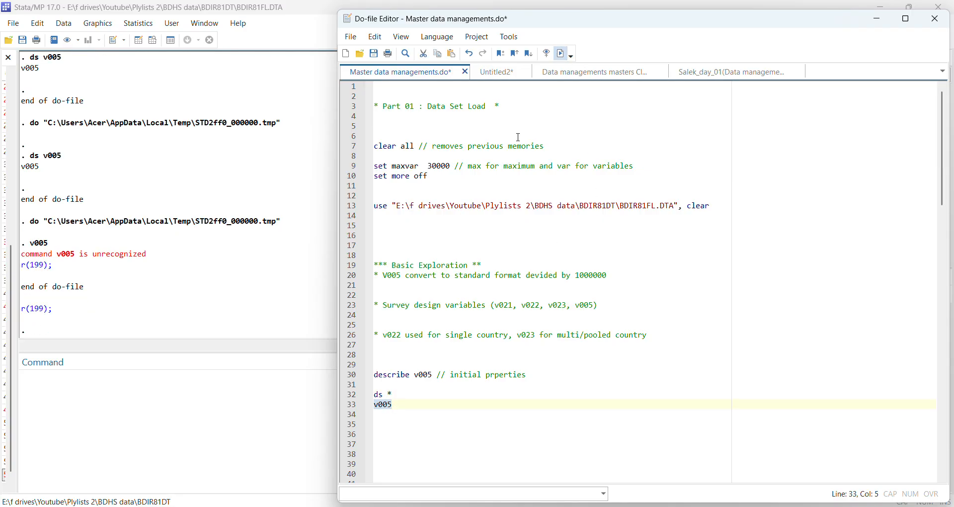
left_click_drag(402, 396, 364, 396)
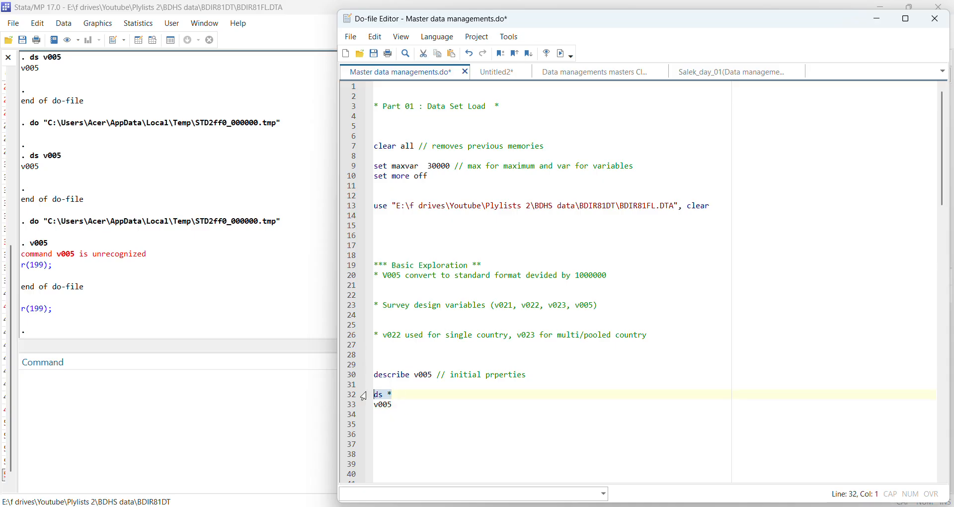
left_click(561, 53)
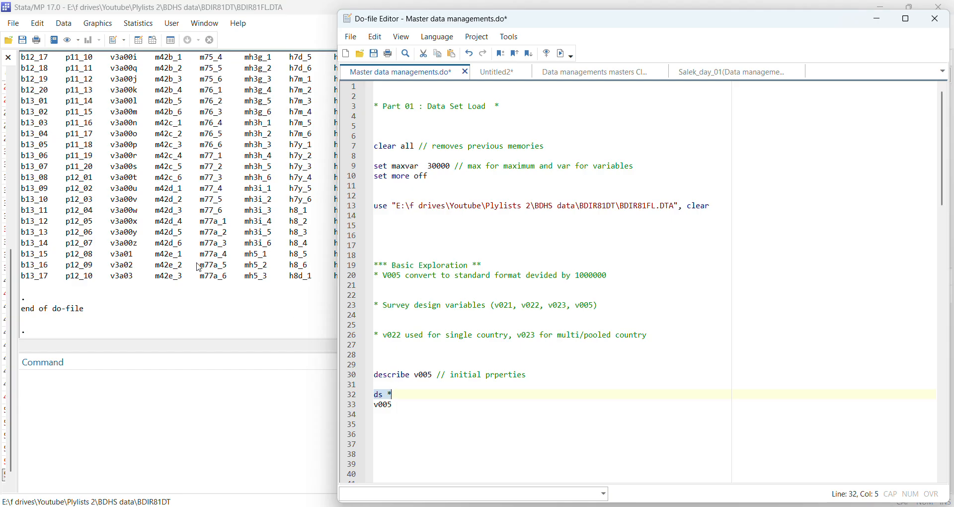
Insert two blank lines below "ds *" so that v005 stands on line 35.
scroll(200, 267, "up", 20)
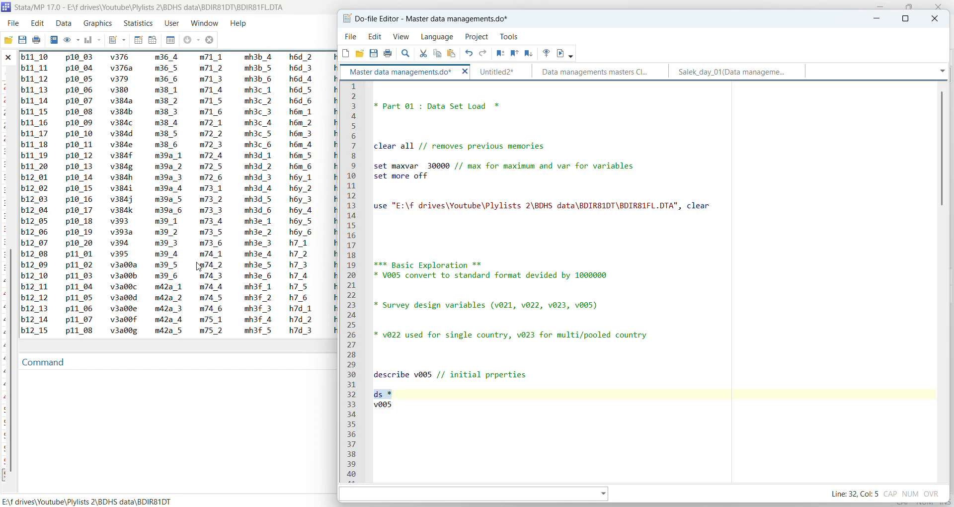
left_click(376, 405)
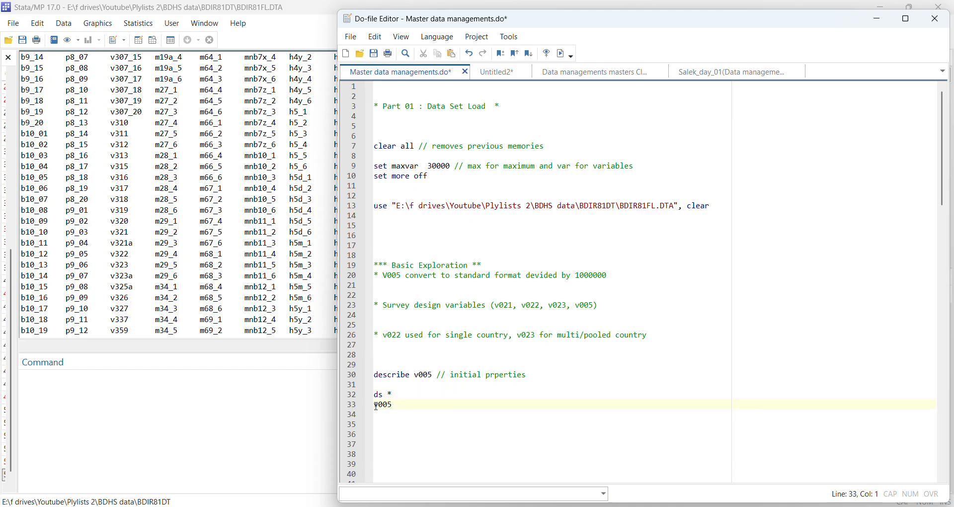
key("Return")
key("Return")
Examine the earlier output in the Results window, including the variable descriptions, the duplicates check and the misstable summarize table.
scroll(231, 263, "up", 15)
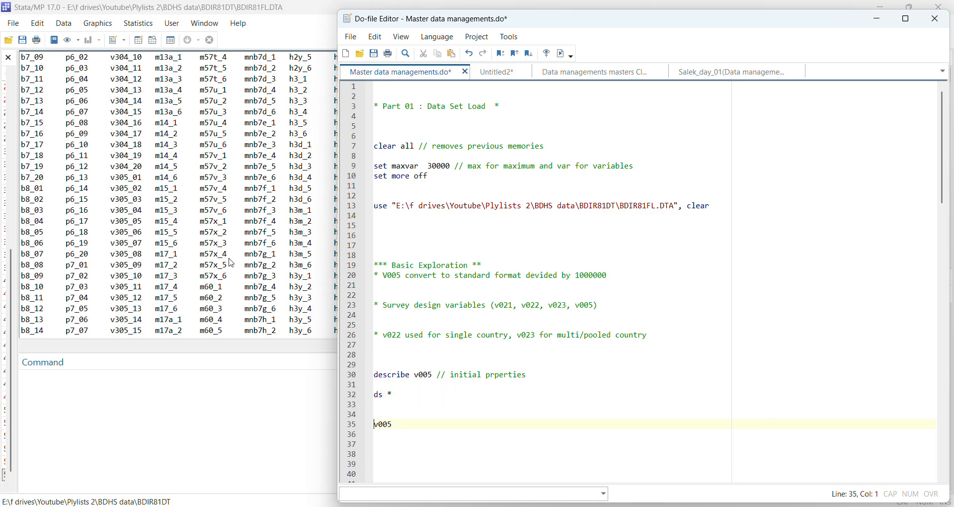
left_click(232, 263)
scroll(597, 296, "up", 10)
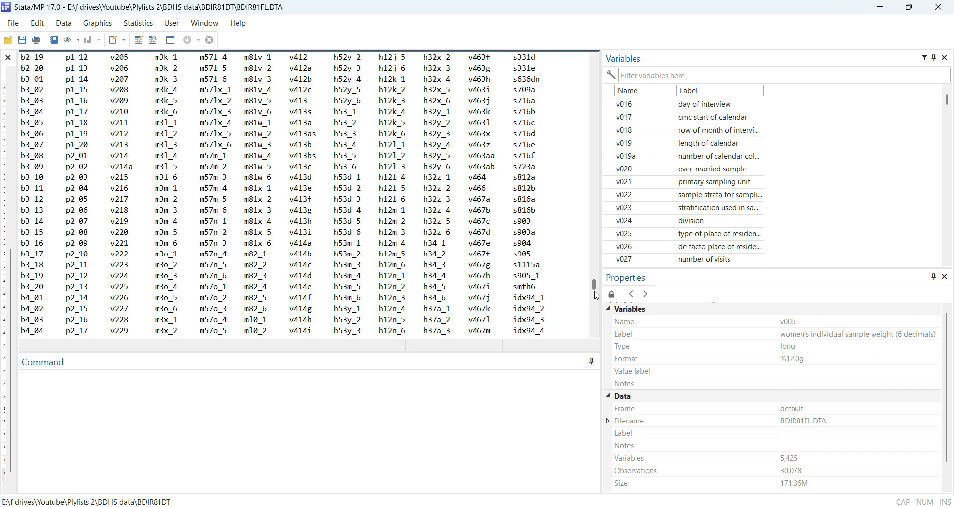
left_click_drag(598, 296, 588, 62)
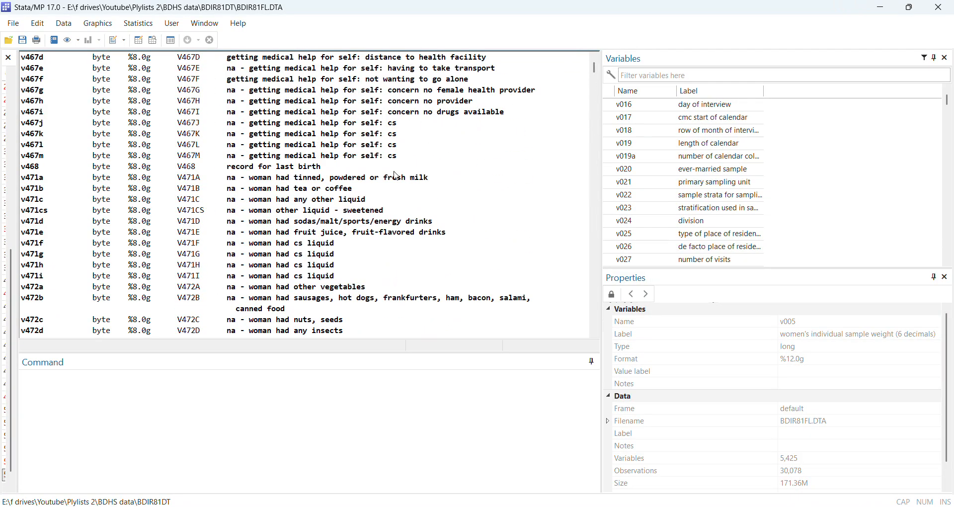
scroll(396, 175, "down", 7)
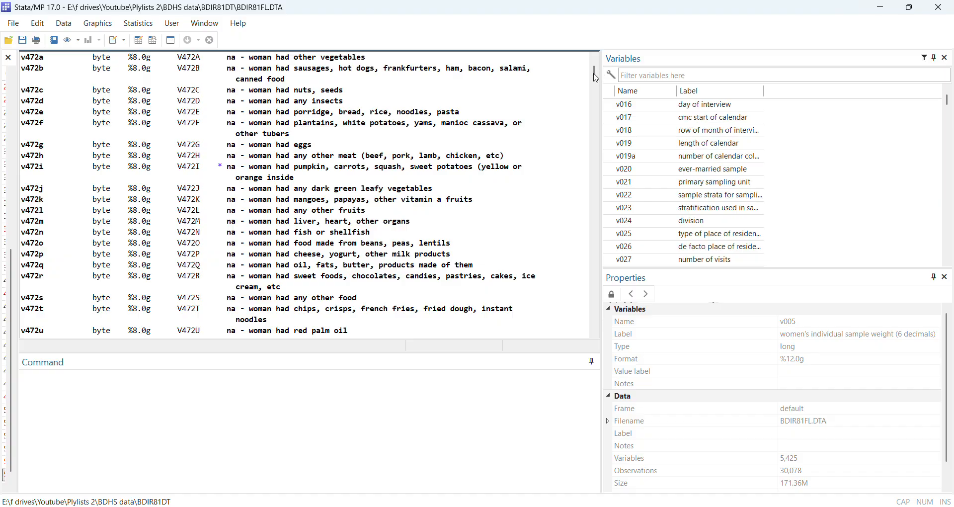
left_click_drag(596, 78, 583, 187)
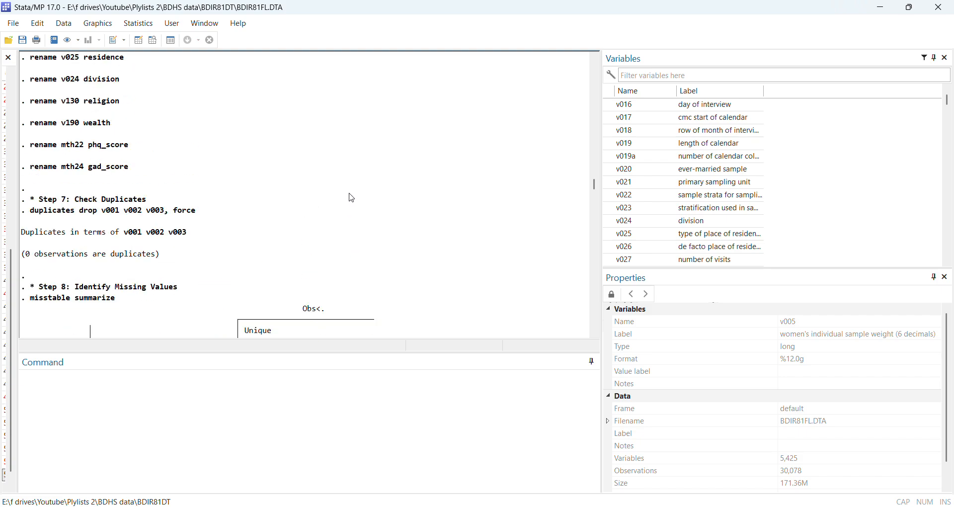
scroll(201, 204, "up", 4)
scroll(192, 208, "down", 7)
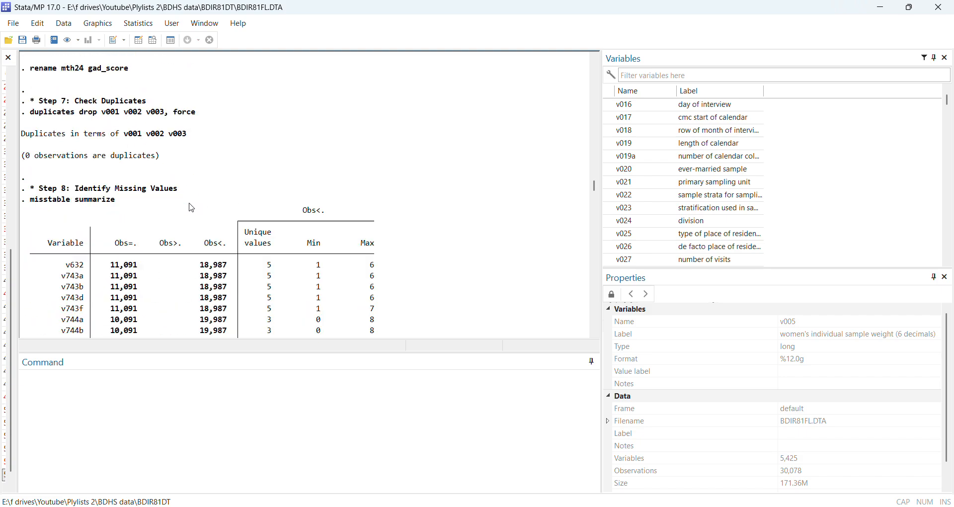
scroll(192, 208, "down", 6)
scroll(97, 159, "up", 3)
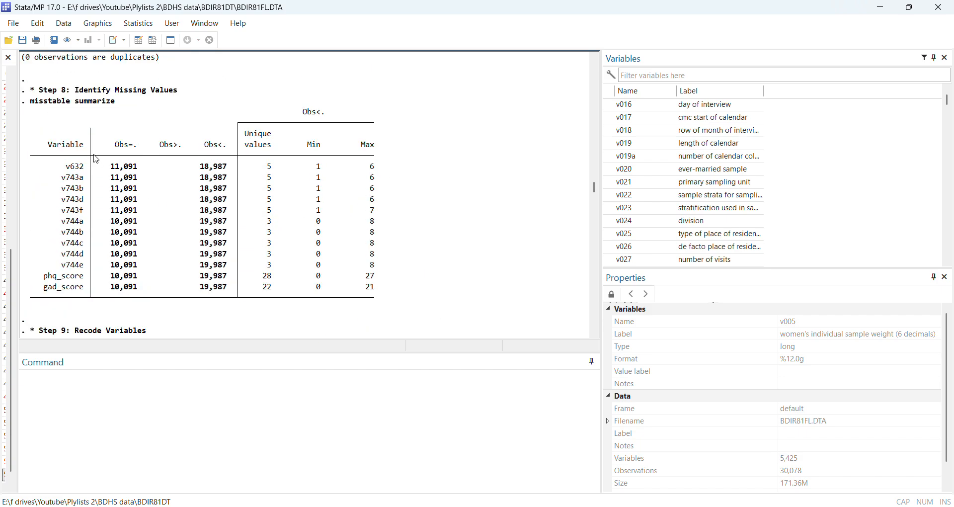
Examine the rest of the Results output, from the recoding and empowerment variable steps to the ds * variable listing.
scroll(91, 149, "up", 1)
scroll(100, 158, "down", 12)
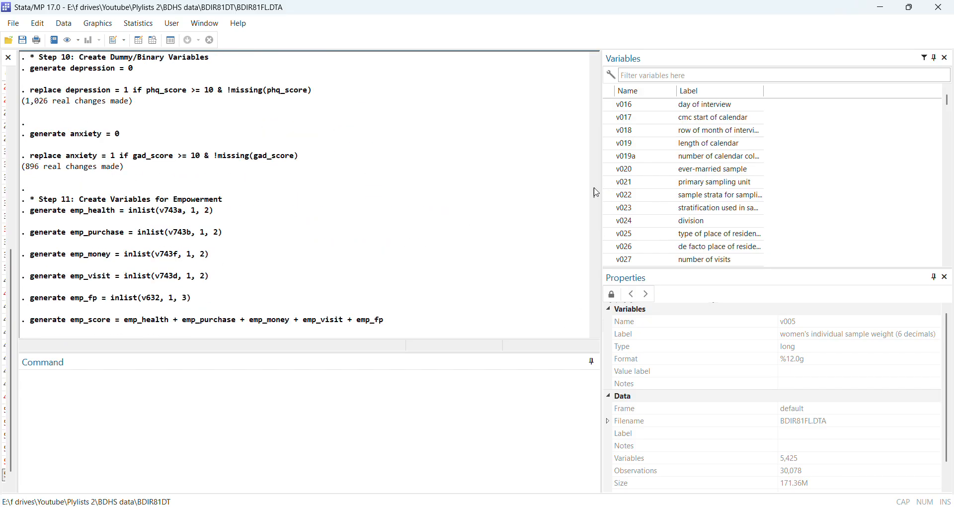
left_click_drag(597, 193, 596, 251)
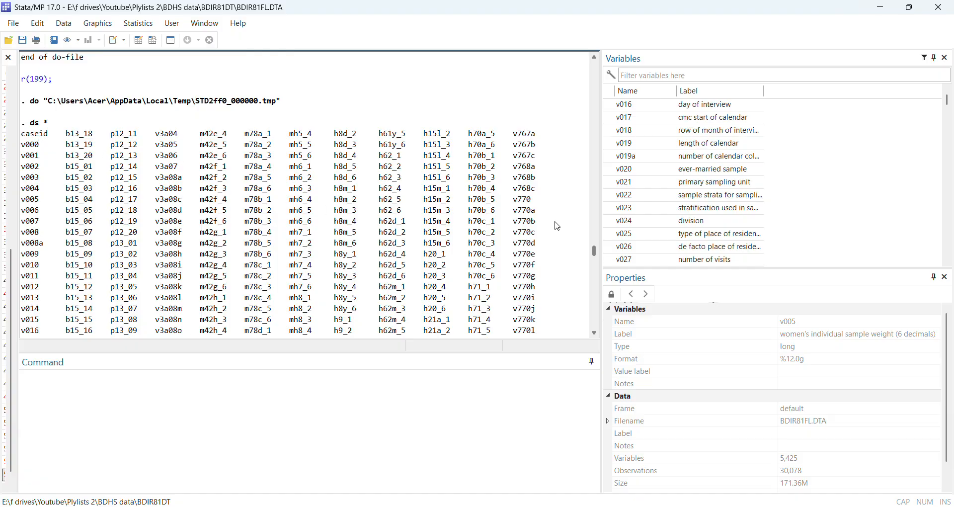
left_click_drag(594, 251, 583, 330)
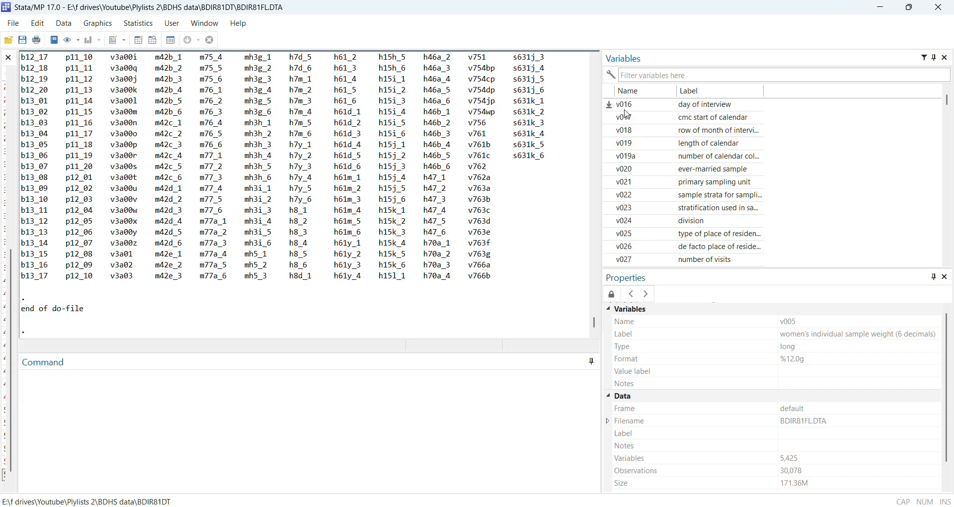
Filter the variables by "age" and tabulate b6_01 (age at death) with the tab command.
left_click(638, 77)
type("age")
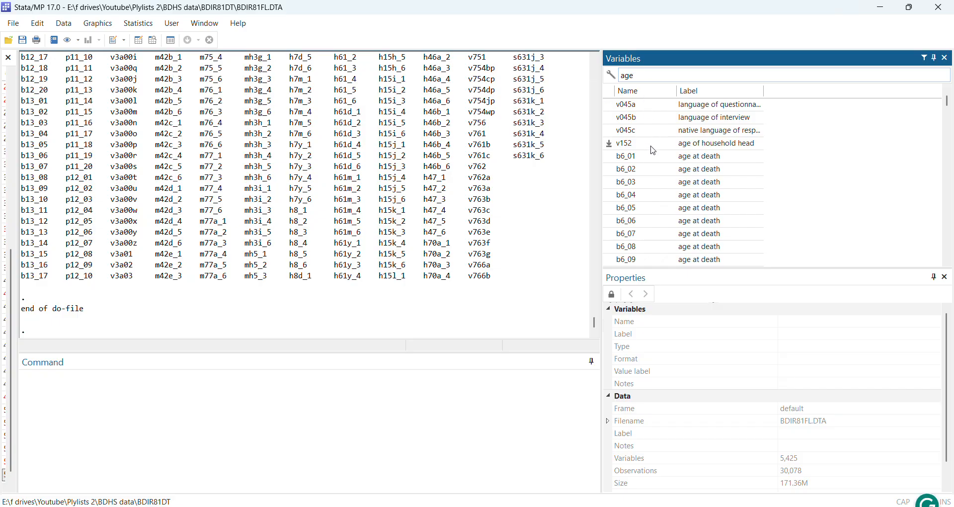
left_click(609, 157)
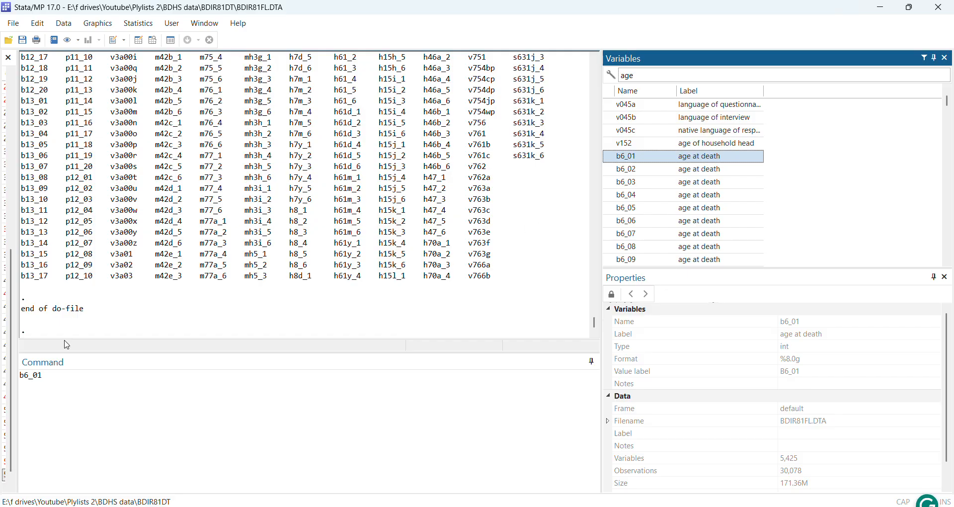
left_click(21, 375)
type("tab1")
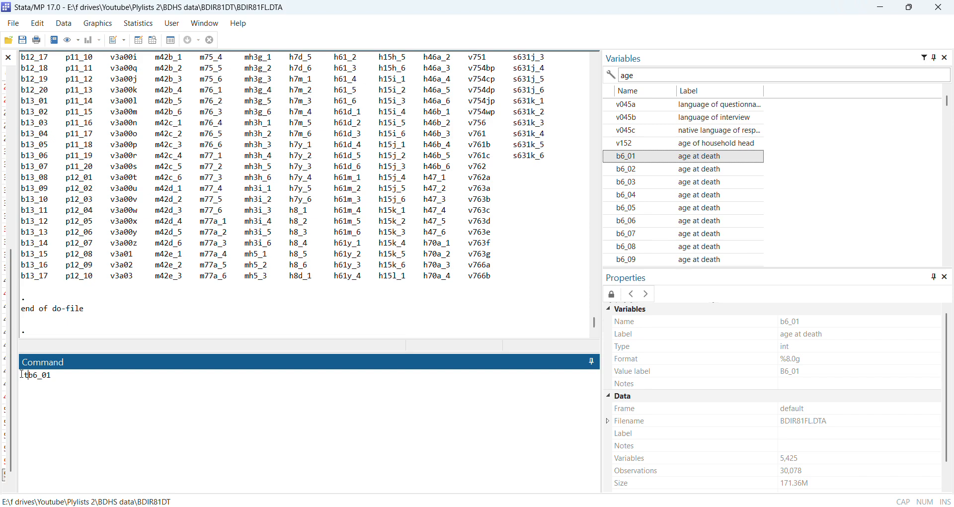
key("Return")
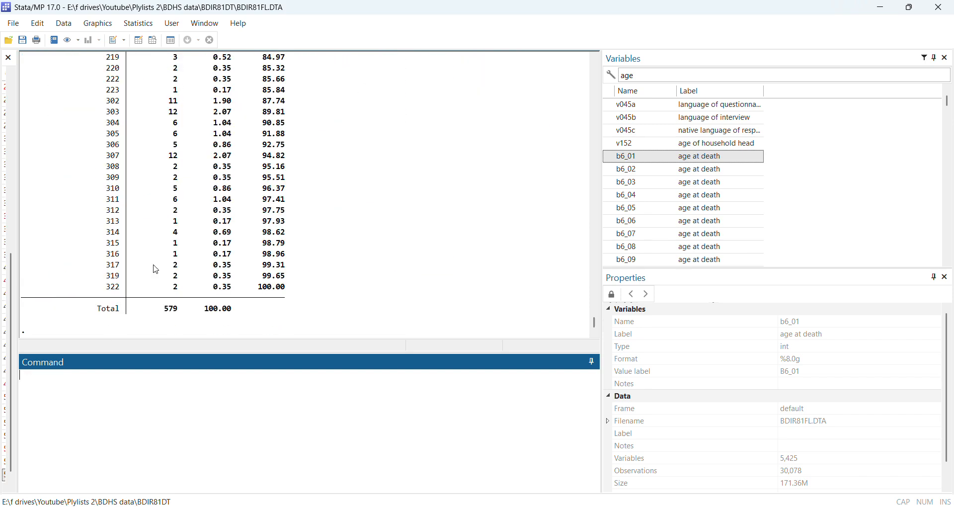
scroll(159, 263, "up", 20)
scroll(161, 247, "up", 4)
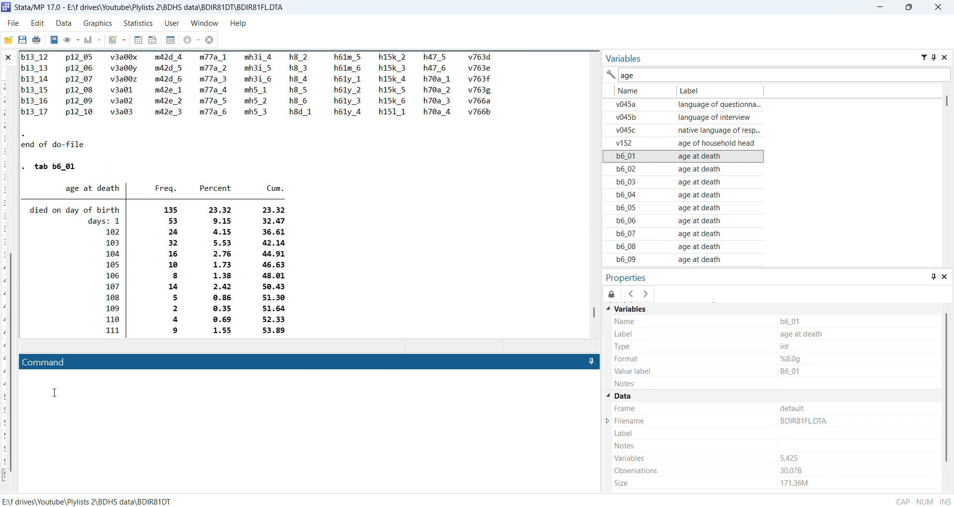
Run the command "describe b6_01".
type("describe")
double_click(611, 158)
left_click(414, 388)
key("Return")
Run the command "codebook b6_01".
type("c")
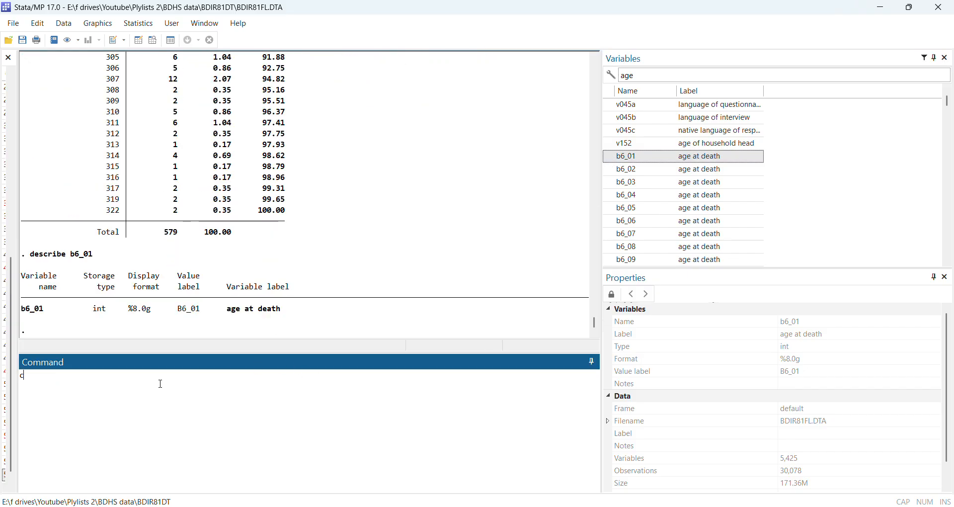
type("odebook")
double_click(627, 158)
left_click(254, 405)
key("Return")
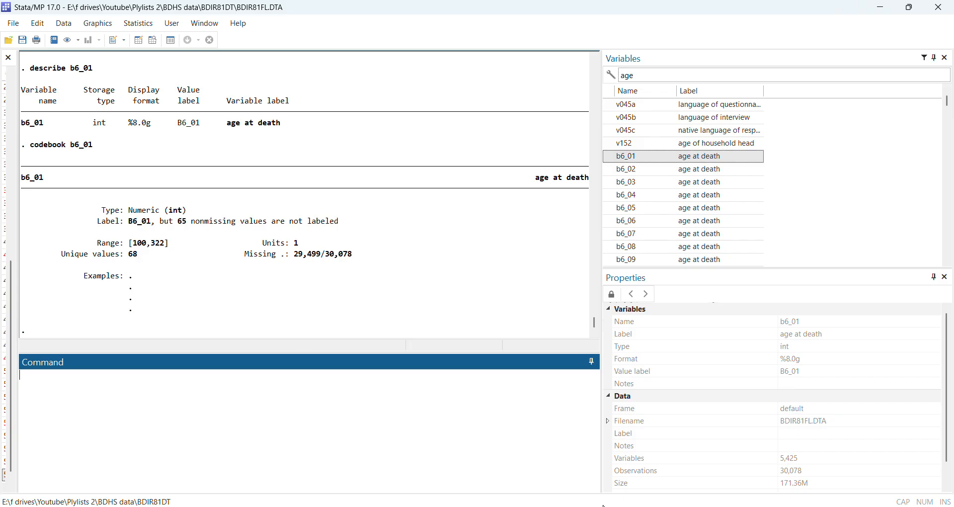
Replace v005 on line 35 of the do-file with the comment "* 3 basic command describe, tab(table), codebook".
left_click(700, 451)
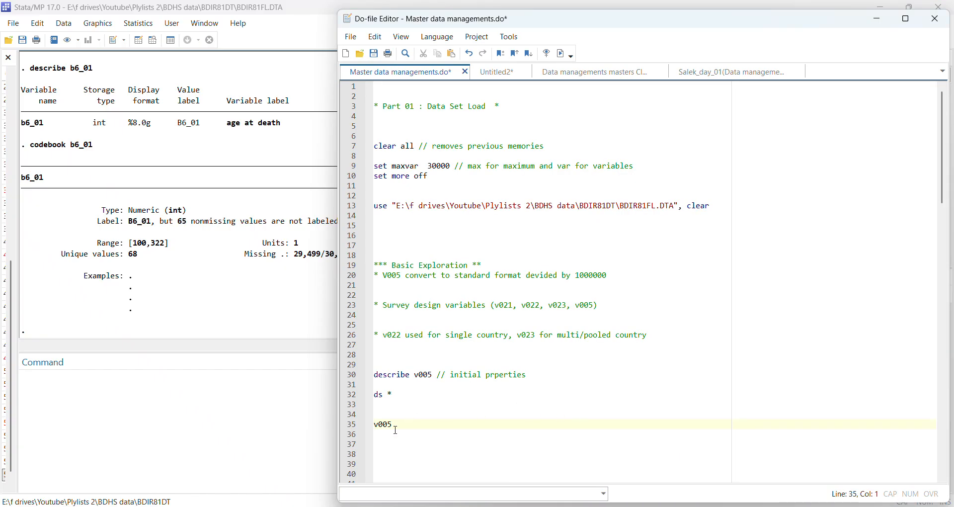
left_click_drag(396, 426, 361, 425)
key("BackSpace")
type("* 3 basic co")
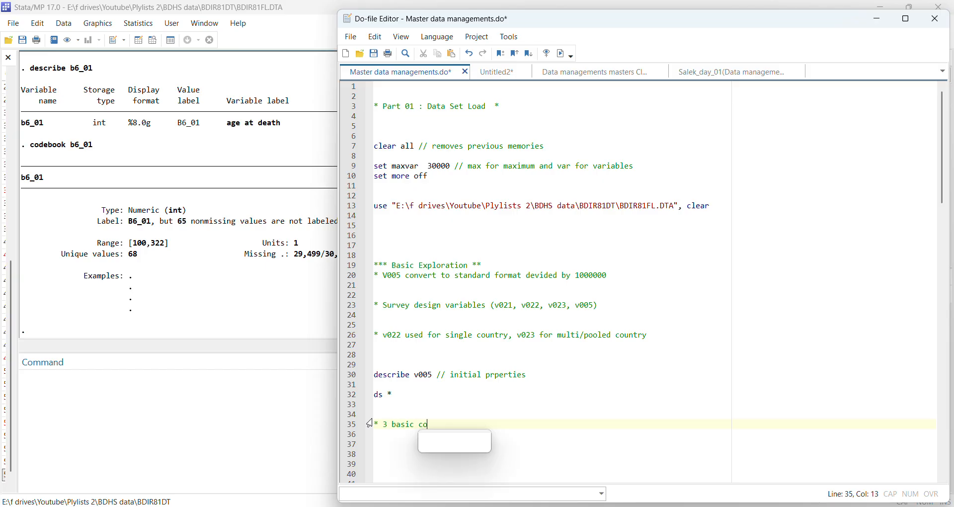
type("mmand des")
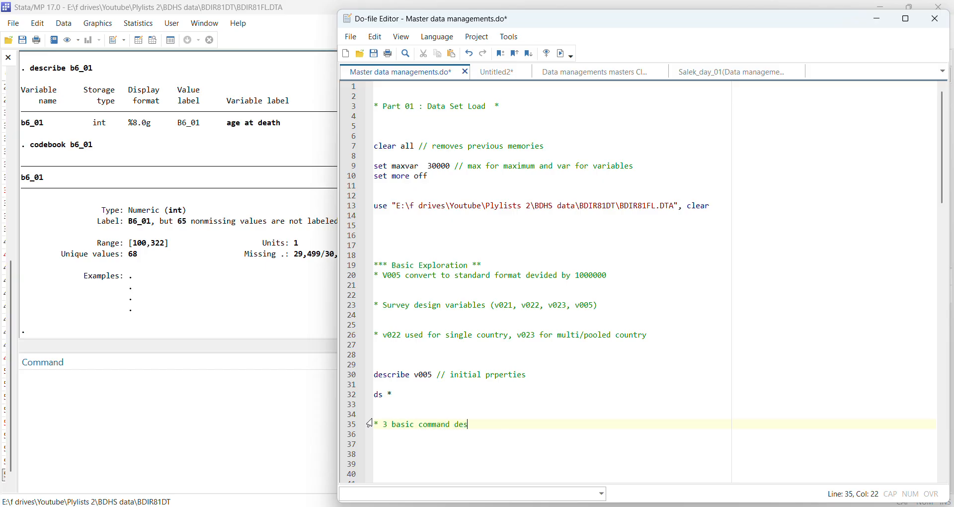
type("cribe, tab(table), code")
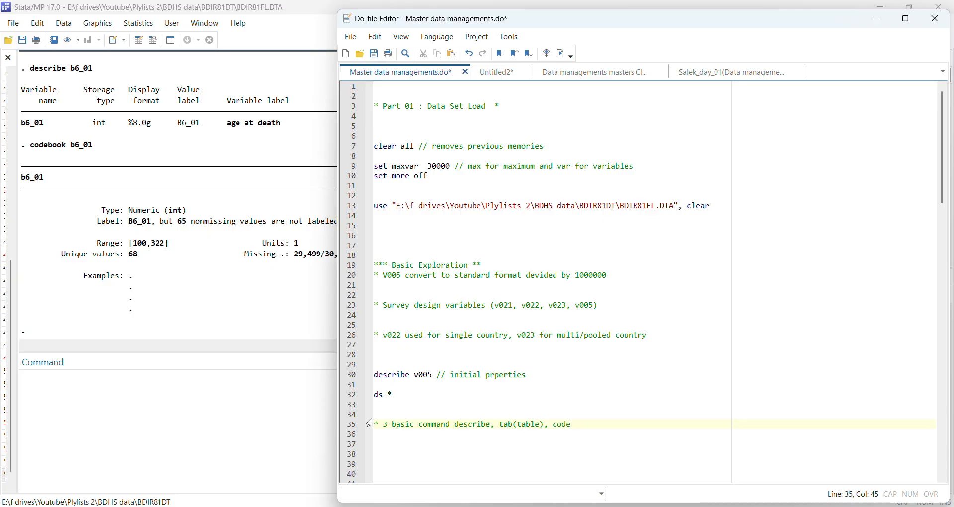
type("book")
Add a long run of blank lines below the basic-commands comment and save the do-file.
key("Return")
key("Return")
key("Return")
key("Return")
key("Return")
key("Return")
key("Return")
key("Return")
key("Return")
key("Return")
key("Return")
key("Return")
key("Return")
key("Return")
key("Return")
key("Return")
key("Return")
key("Return")
key("Return")
key("Return")
key("Return")
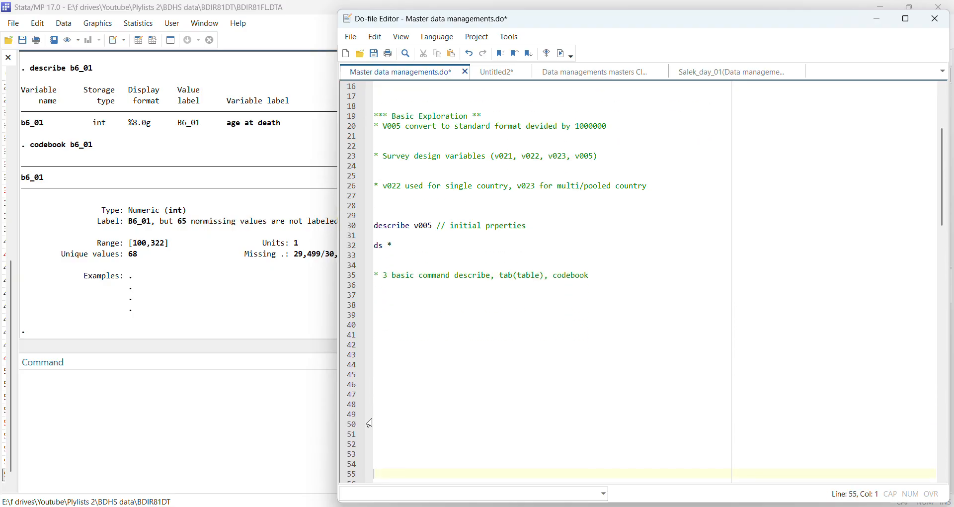
scroll(390, 386, "up", 4)
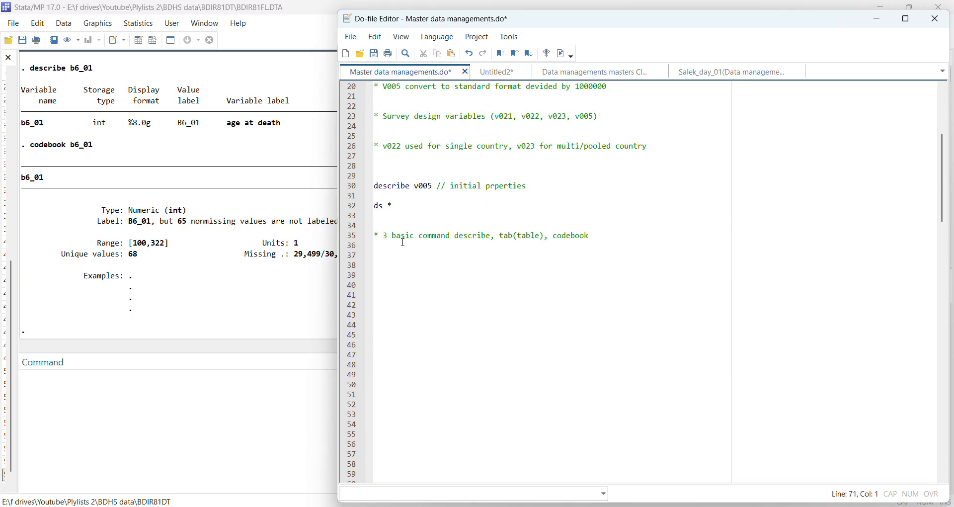
left_click(375, 54)
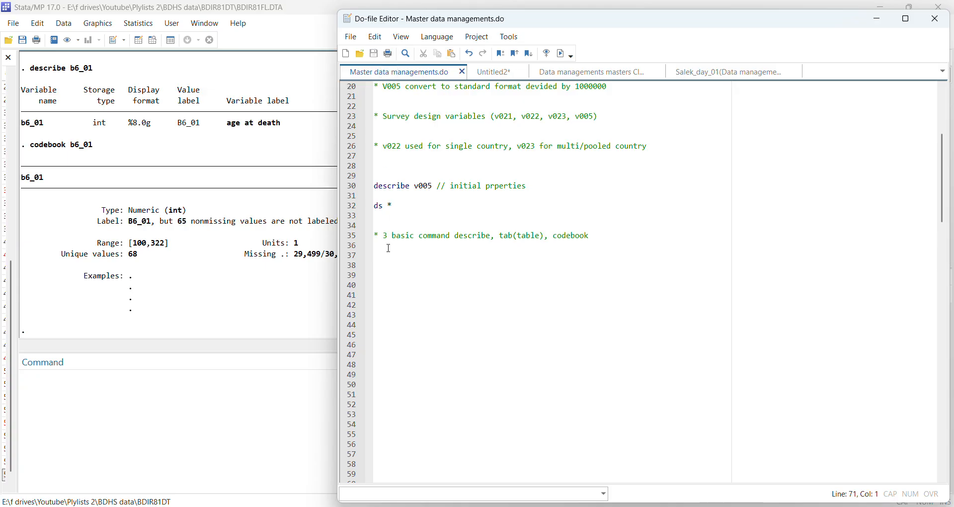
Copy "describe v005" from line 30 to line 40 and extend it to "describe v005 v021 v022 v023".
left_click(390, 255)
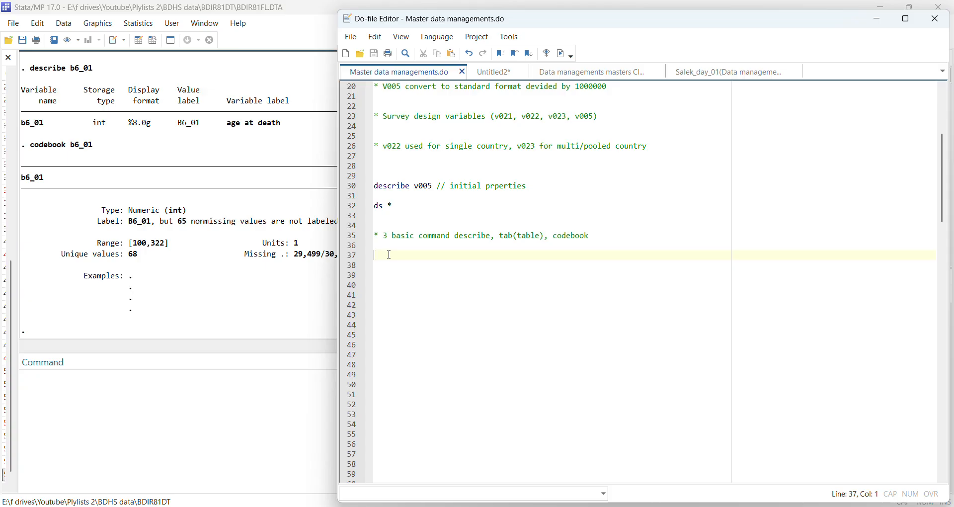
scroll(404, 190, "up", 1)
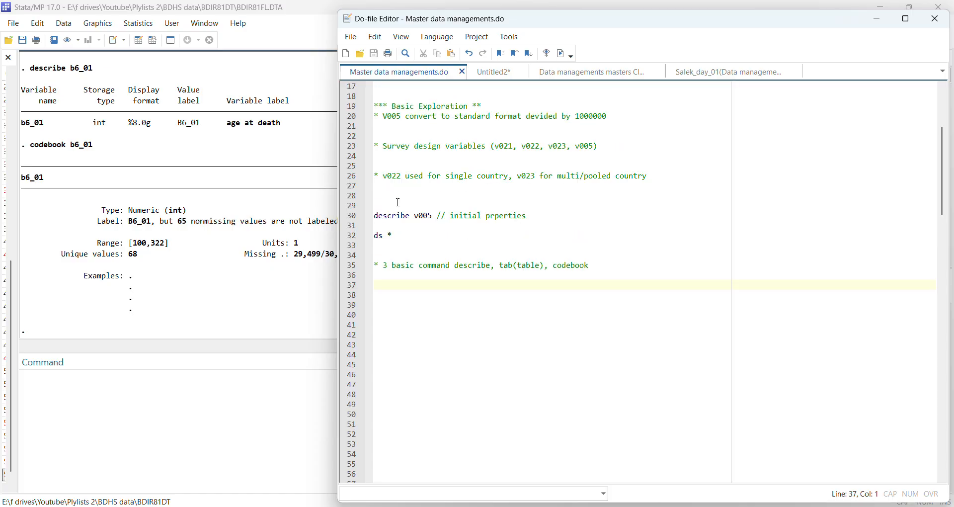
left_click_drag(373, 216, 434, 221)
key("ctrl+c")
left_click(379, 315)
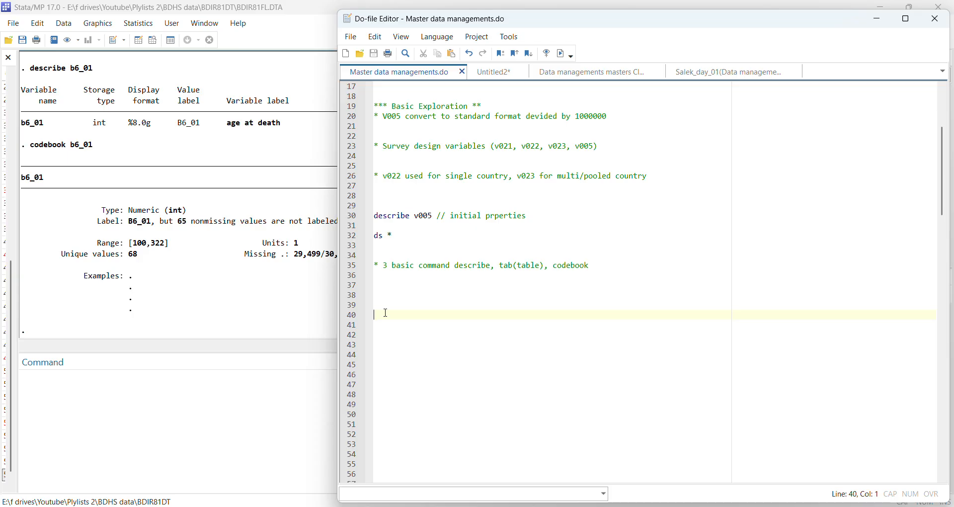
key("ctrl+v")
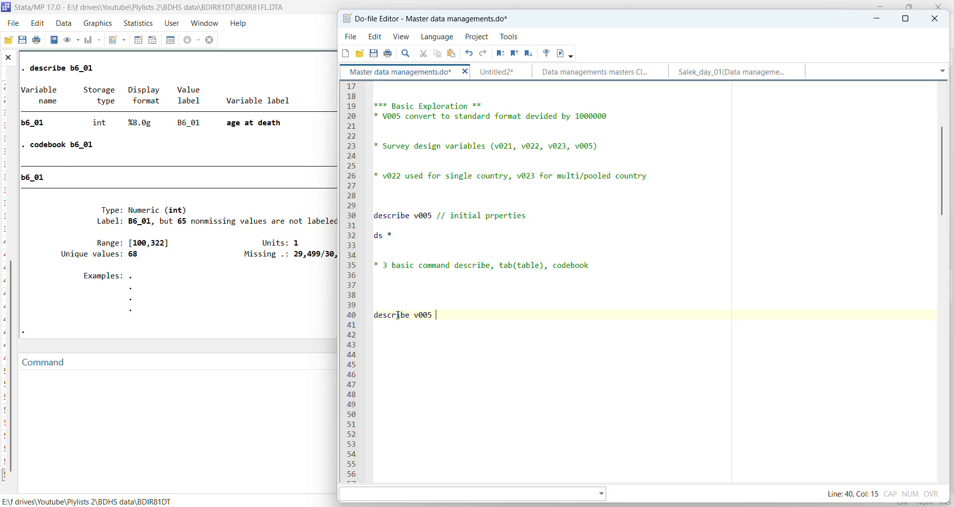
type("v021 v022 v022")
key("BackSpace")
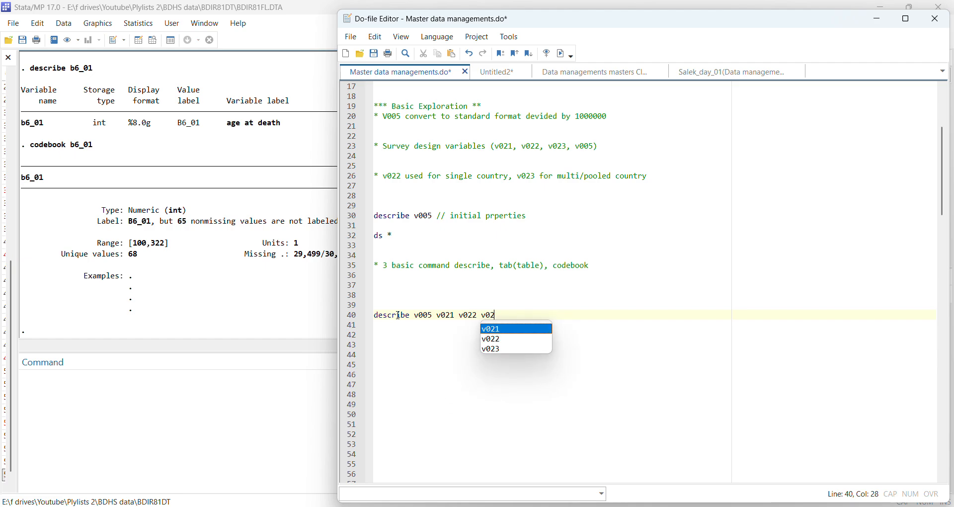
type("3")
Run the line 40 describe command for v005, v021, v022 and v023 and view its output in full.
left_click(400, 313)
left_click_drag(399, 304, 411, 332)
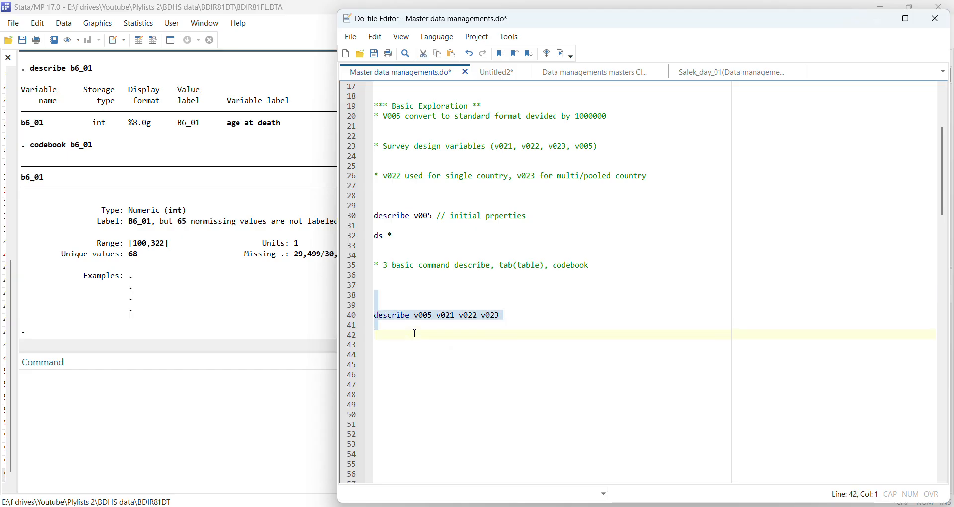
left_click(564, 53)
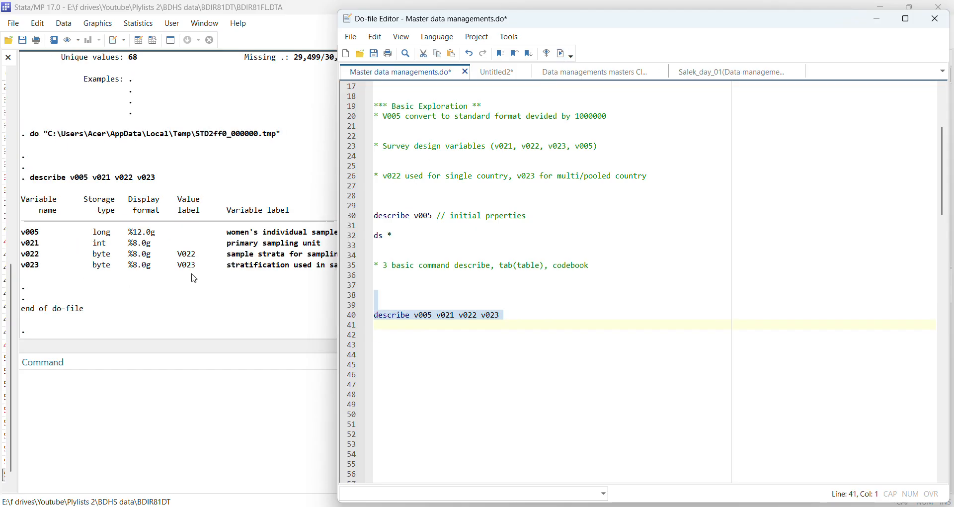
left_click(147, 283)
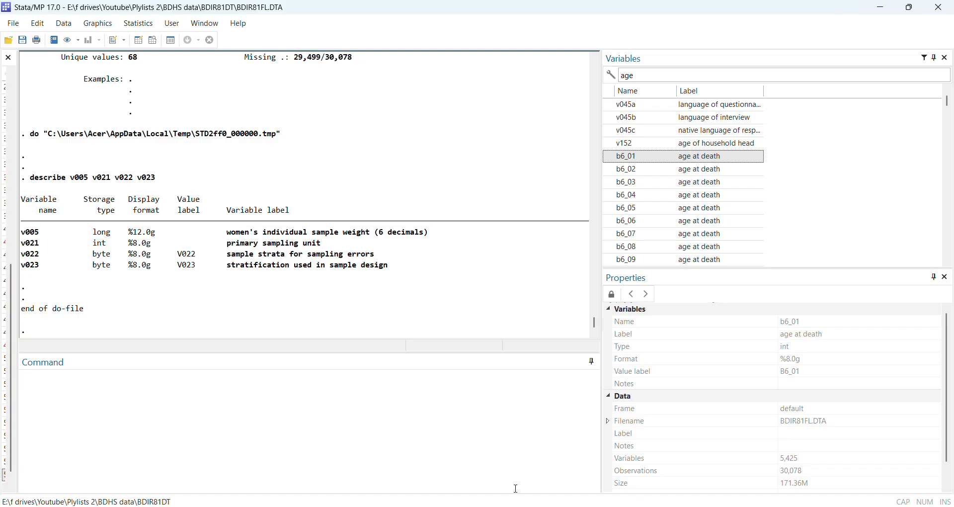
Append the comment "// survey design variables" to line 40 of the do-file and add blank lines below it.
mouse_move(632, 506)
left_click(560, 487)
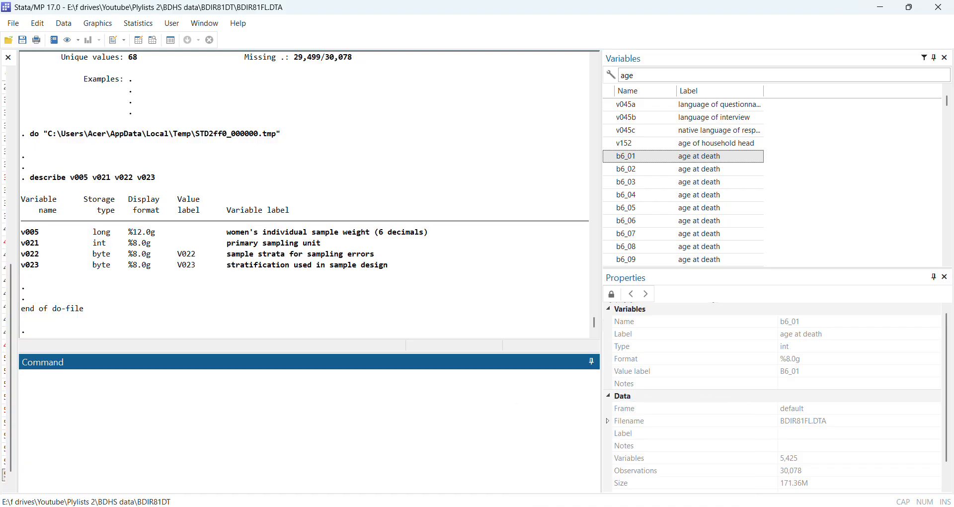
left_click(669, 492)
left_click(418, 302)
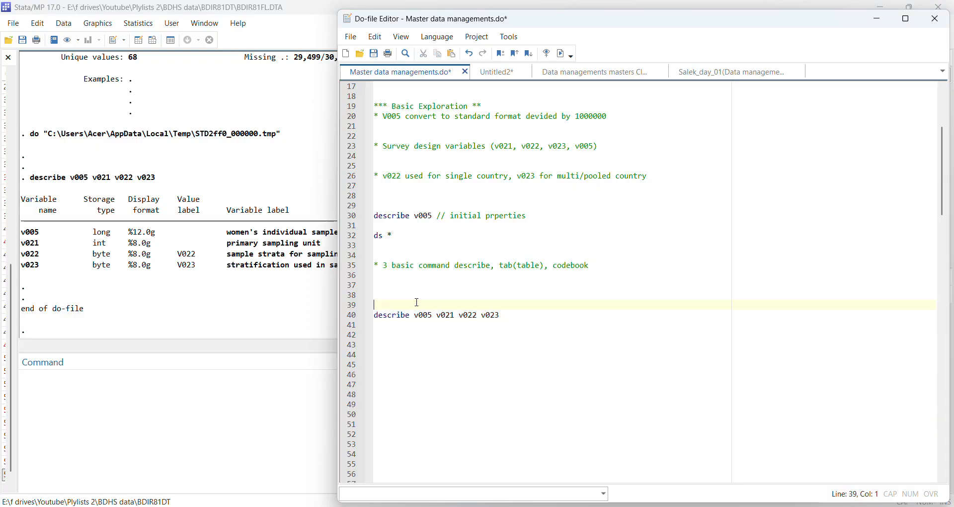
left_click(513, 316)
type("// survey ")
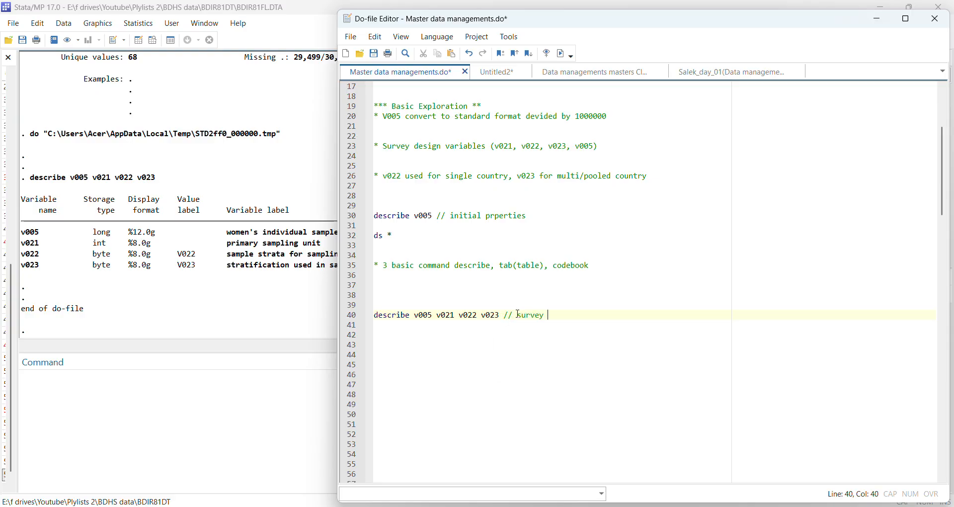
type("design var iables")
key("Return")
key("Return")
key("Return")
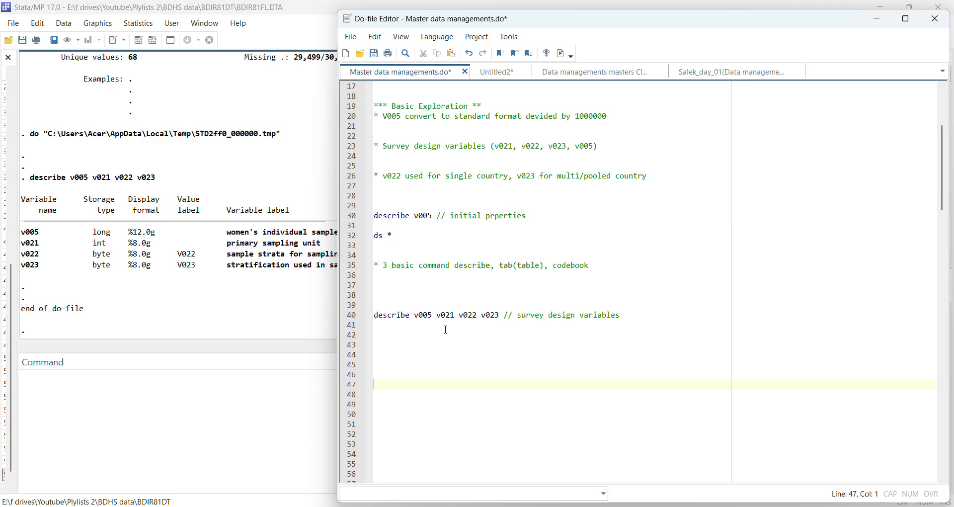
Add the comment heading "* Labeling variables" on line 43 of the do-file.
left_click(407, 347)
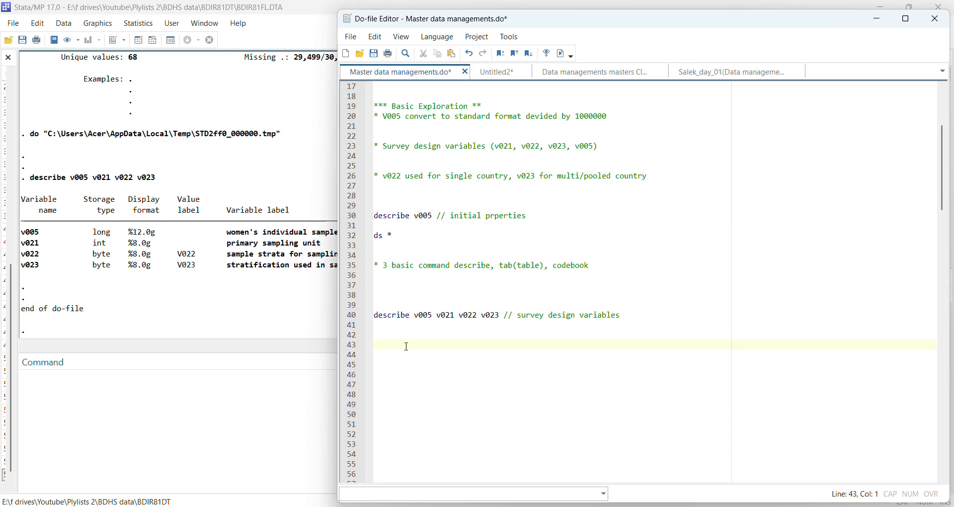
type("* Labeling variable")
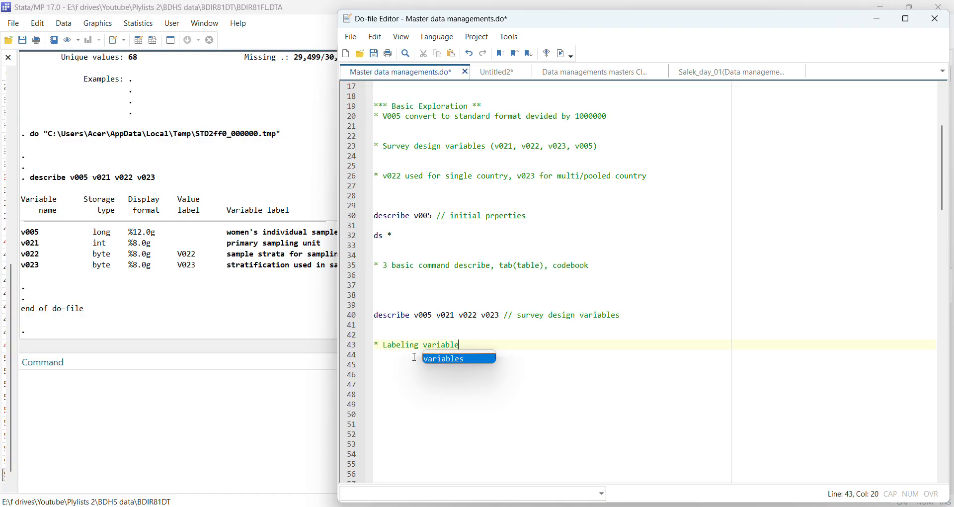
type("s")
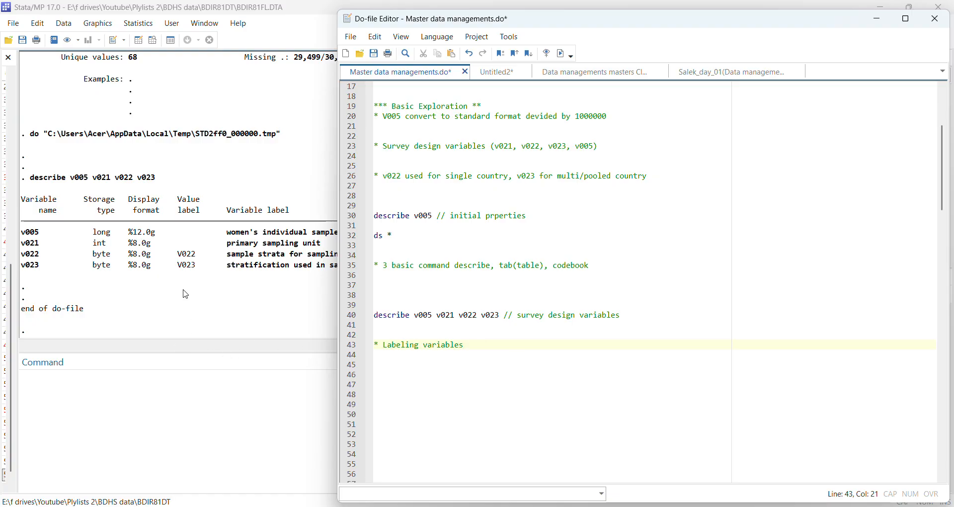
Review the variable labels in the describe output for the survey design variables and return to the do-file.
left_click(155, 293)
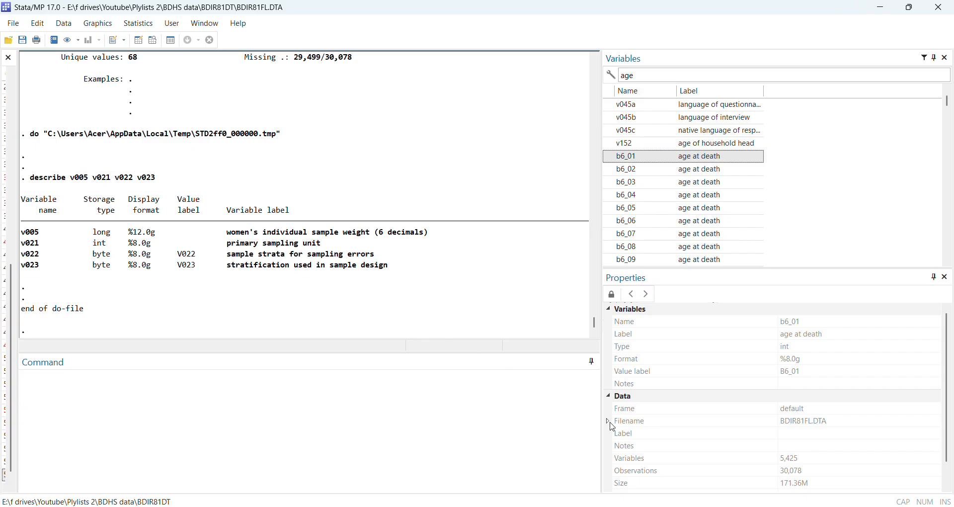
mouse_move(596, 502)
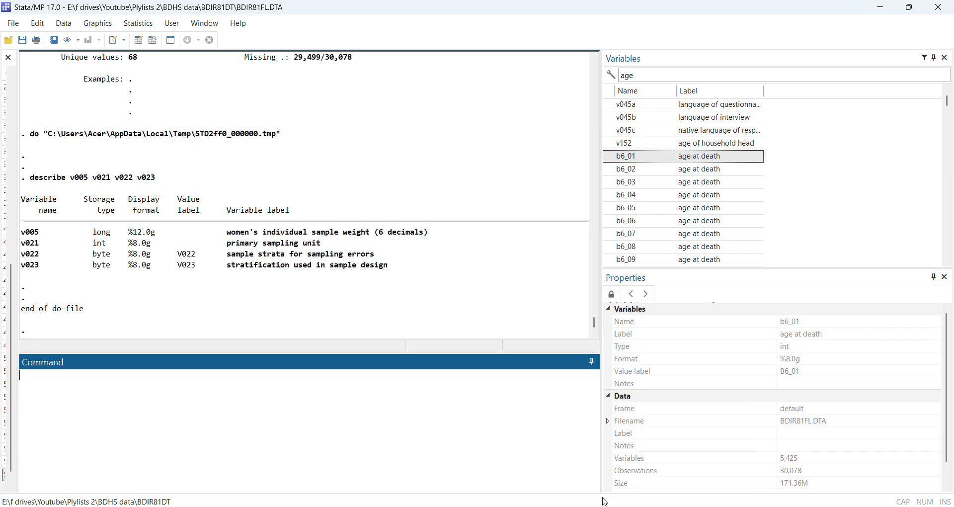
left_click(700, 462)
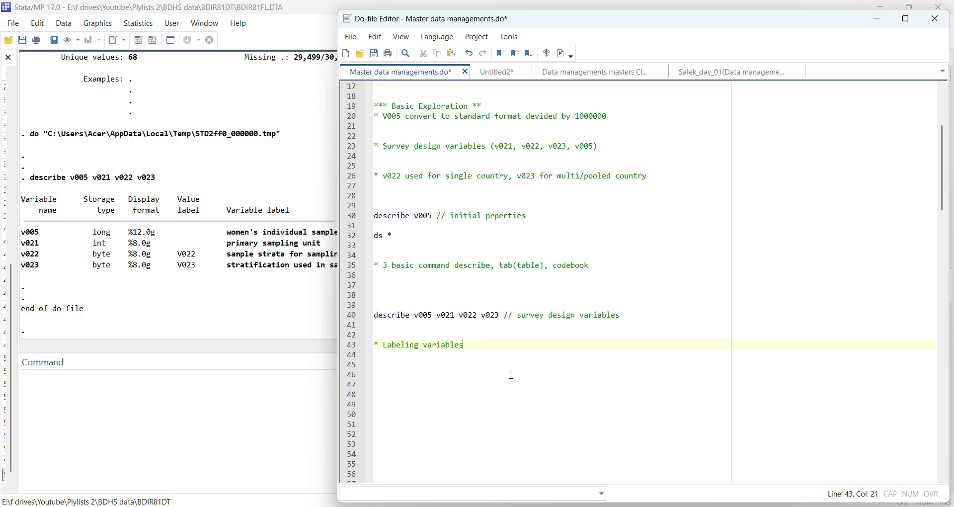
Add the comment "* label +variable+variable code" on line 45, under the Labeling variables heading.
key("Return")
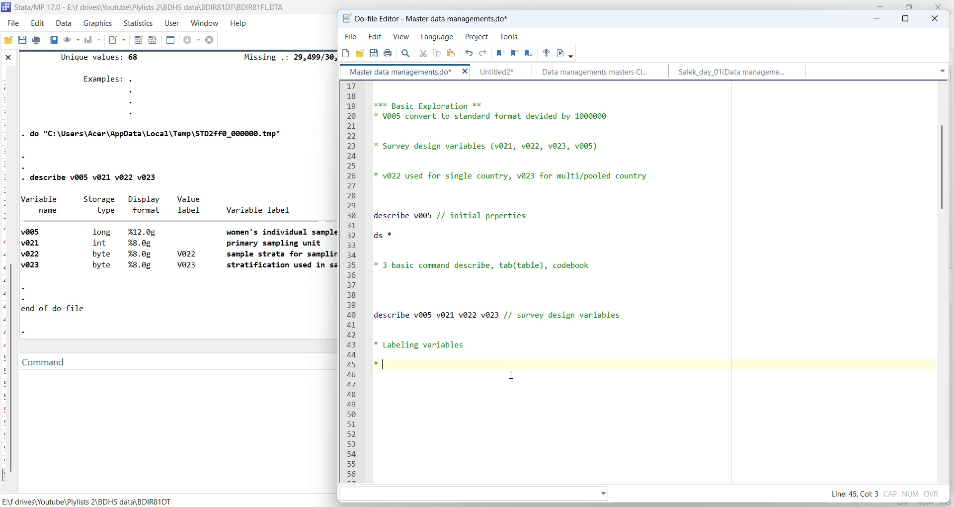
type("label")
type(" v")
type("varia")
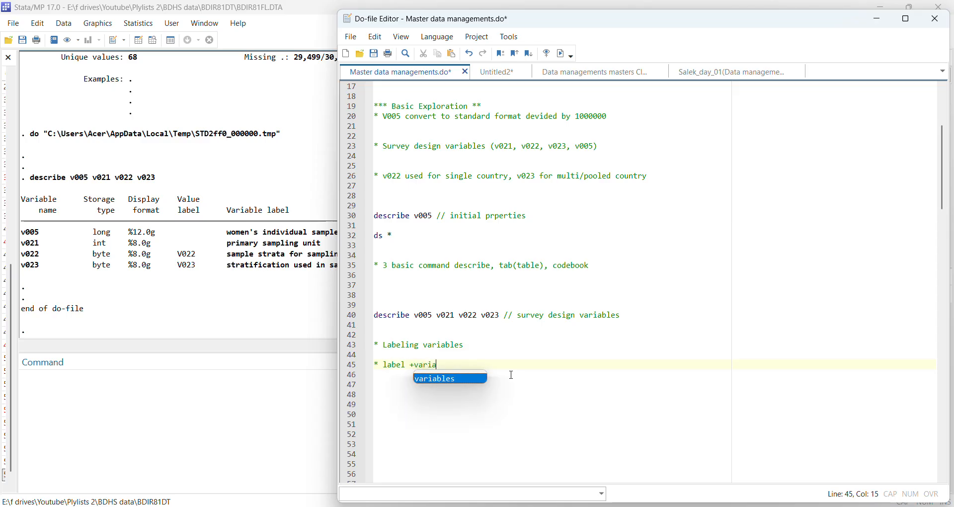
type("ble+var")
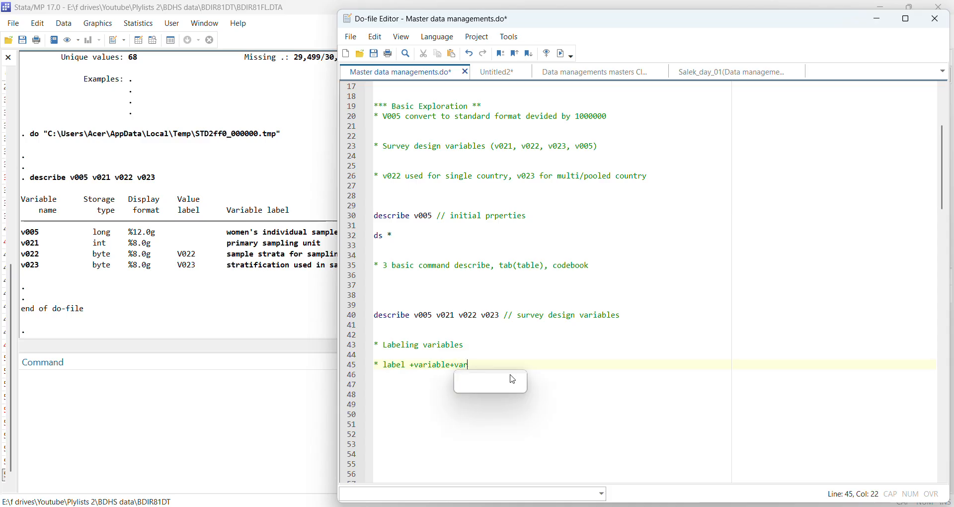
type("iable code")
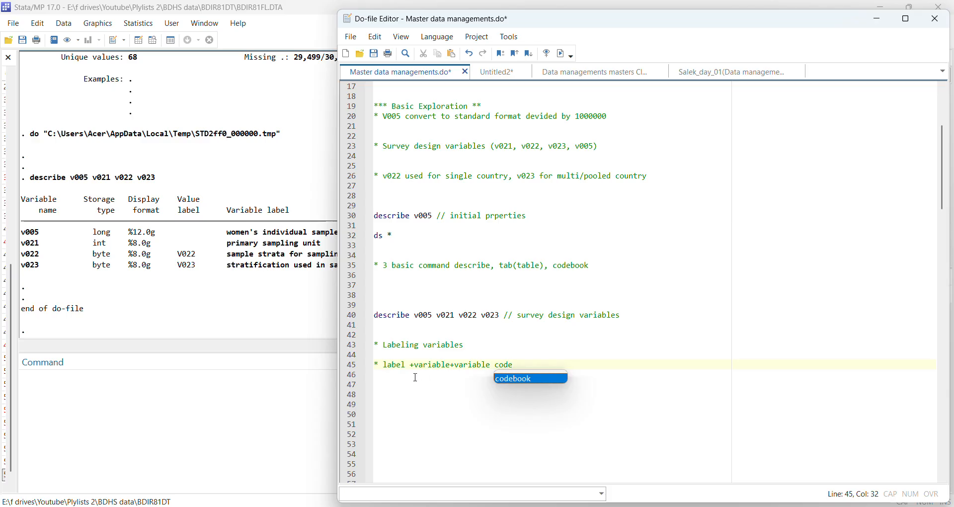
Prefix the comment text on line 45 with "Rule :".
left_click(388, 367)
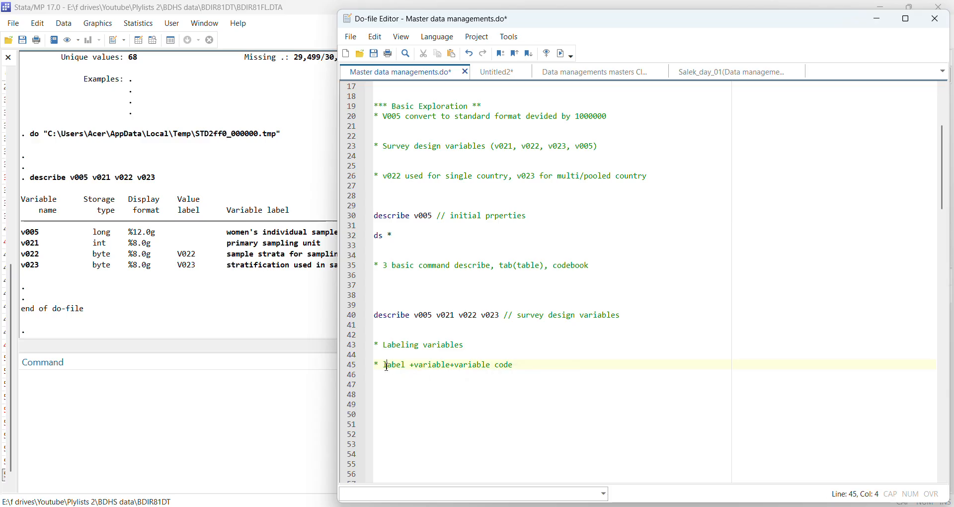
type("Ru")
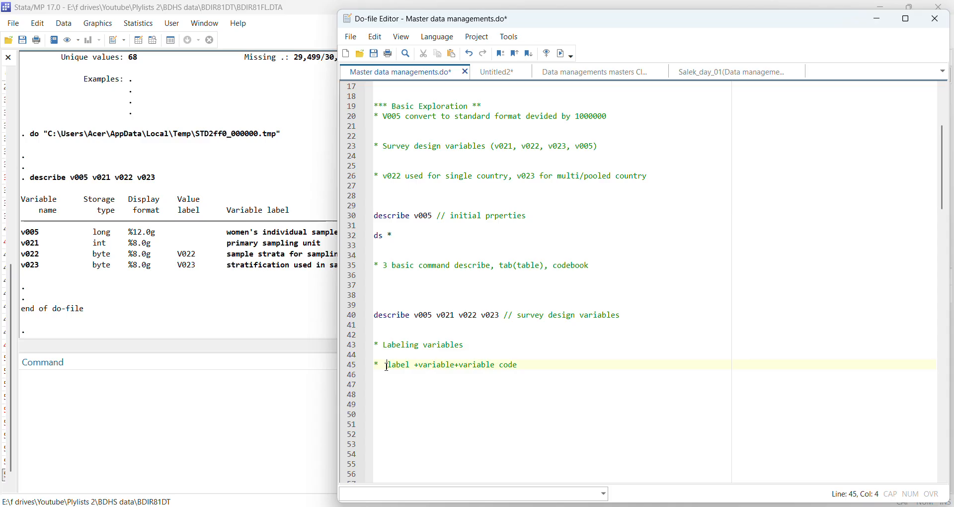
type("le ")
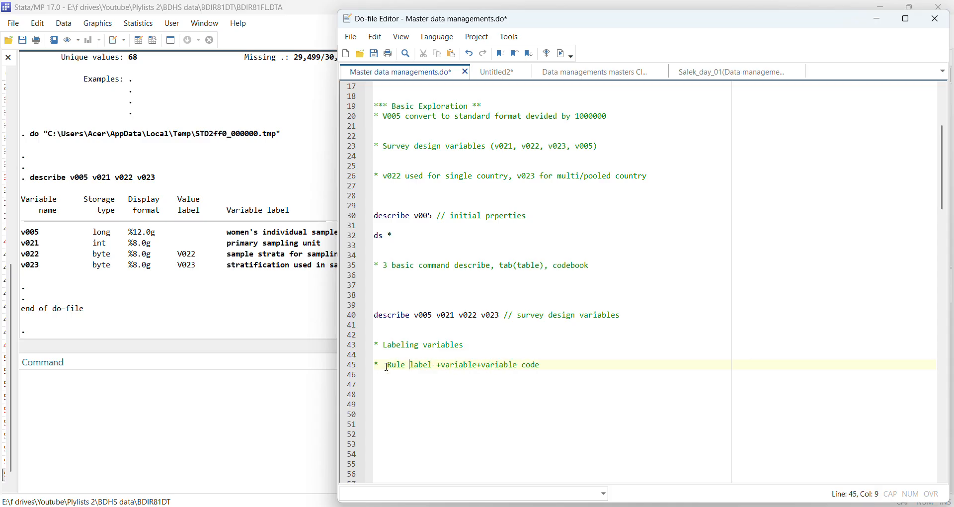
type(":")
Write the commands label variable v005 and label variable v022 on lines 46 and 47, below the rule comment.
left_click(566, 373)
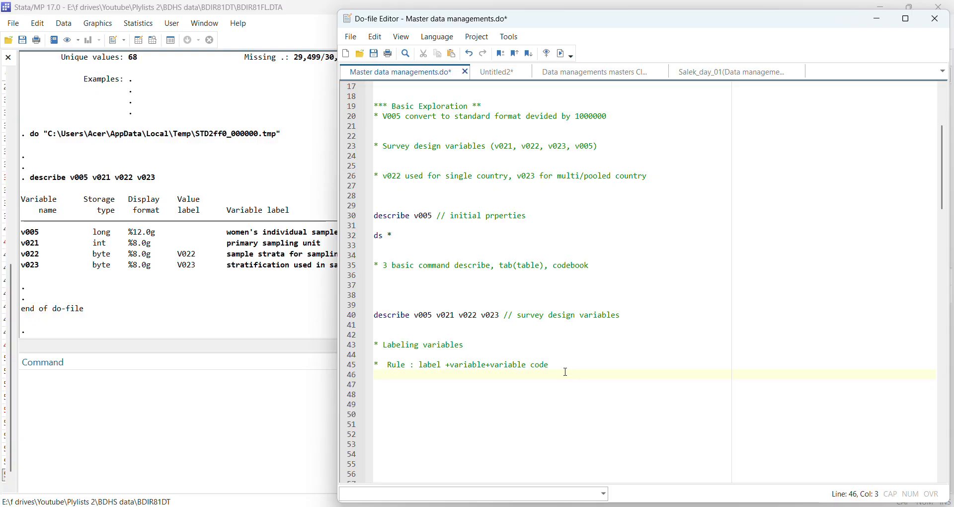
type("label ")
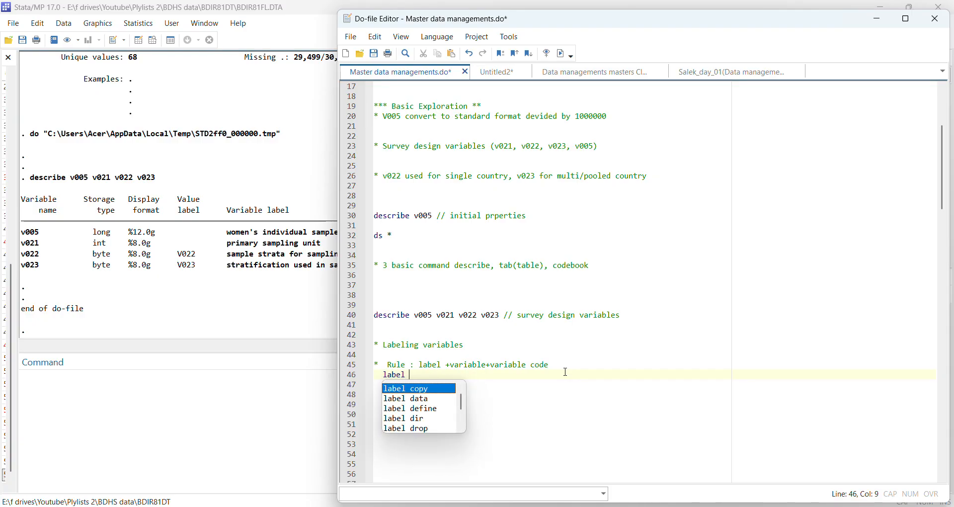
type("v")
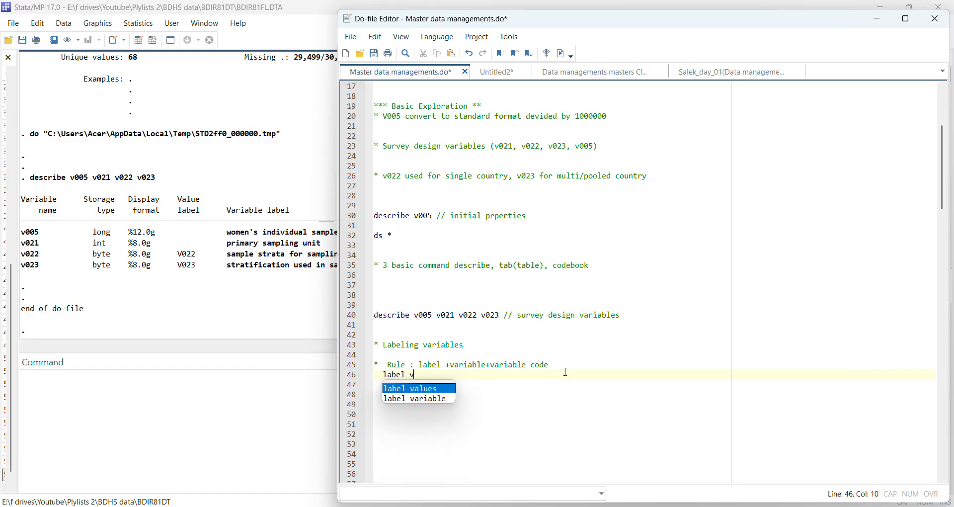
type("ariable v005")
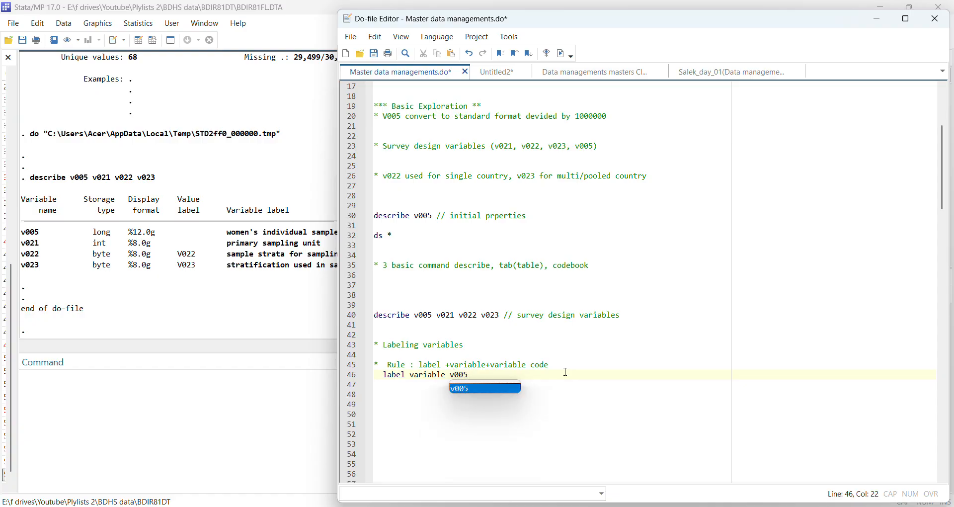
key("Return")
key("Return")
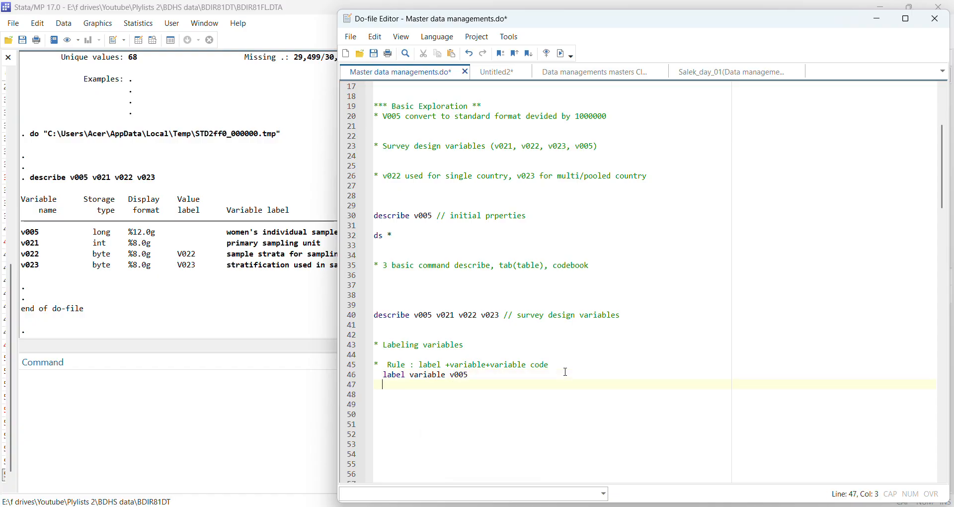
type("label")
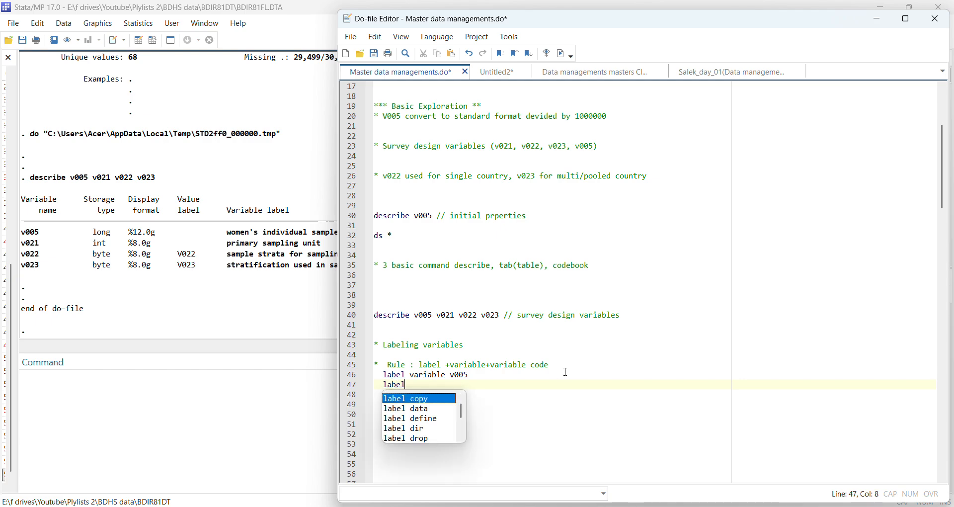
type(" varia")
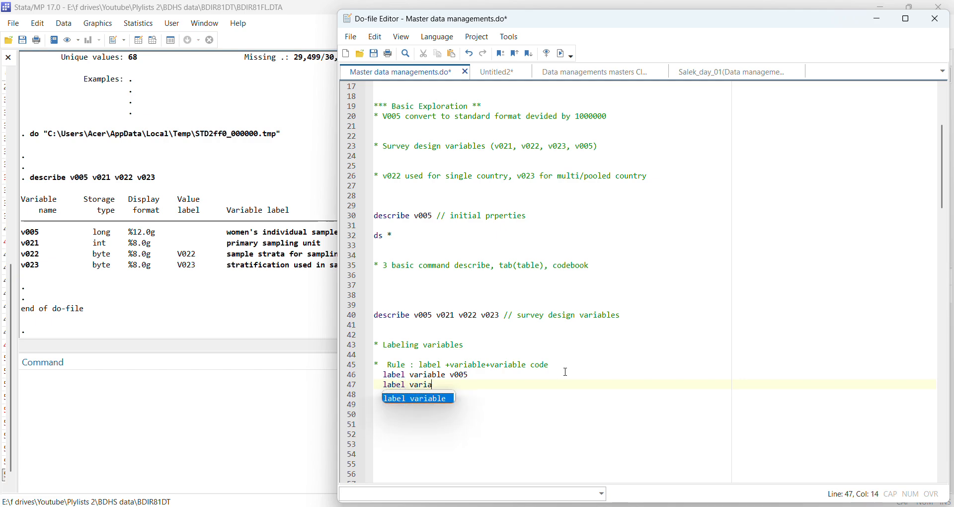
type("ble v022")
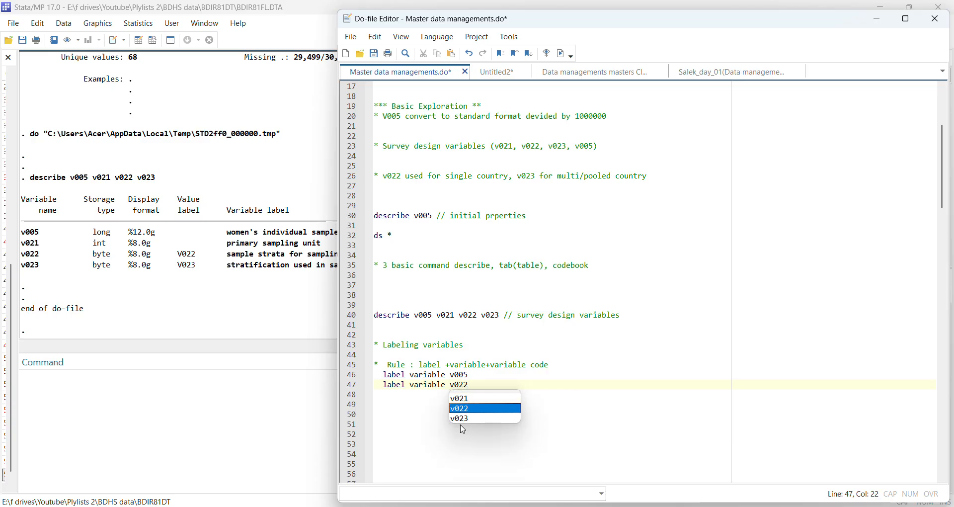
left_click(415, 423)
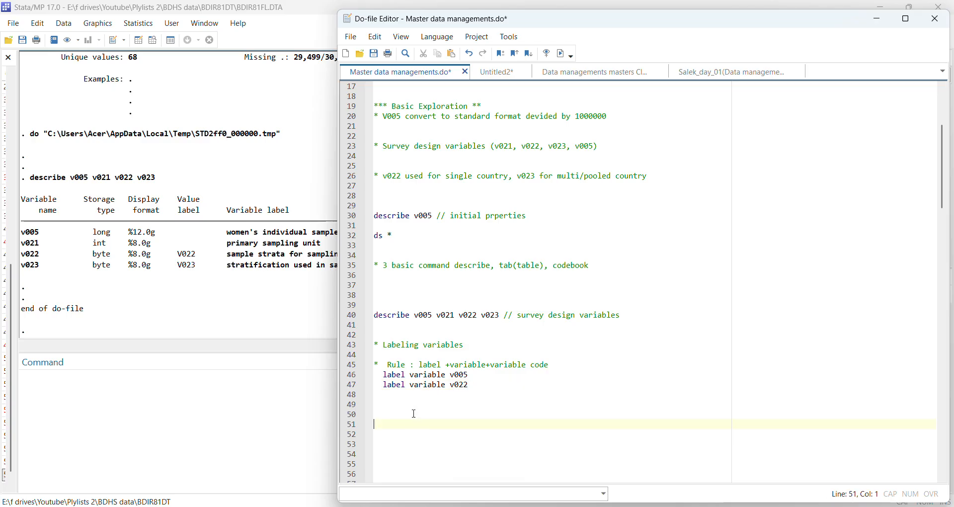
Copy the two label variable commands, change line 47 to v021, and paste the copies on the lines below it.
left_click_drag(390, 377, 461, 393)
key("ctrl+c")
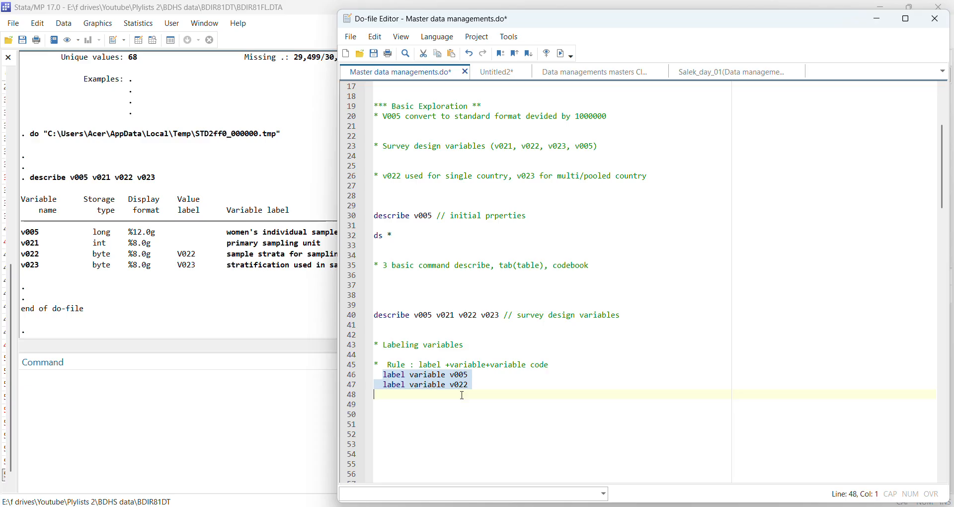
left_click(472, 386)
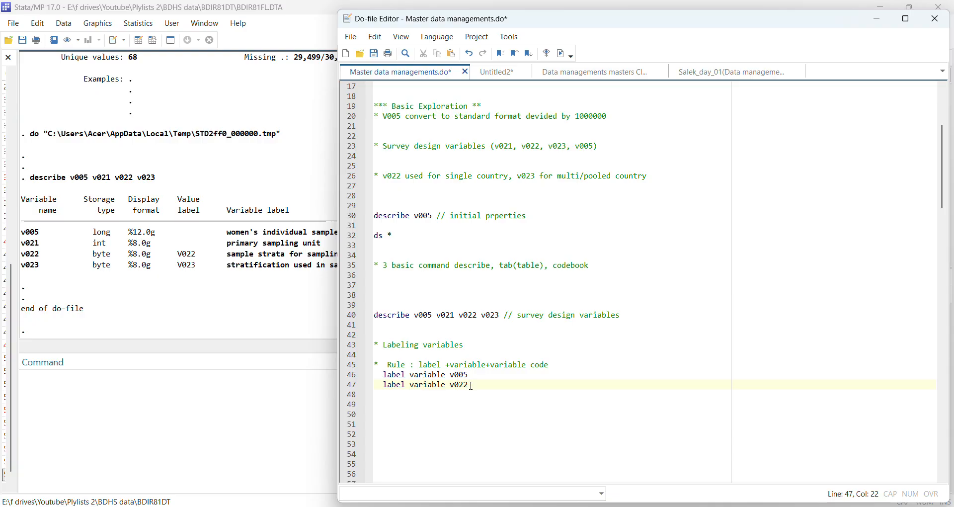
key("BackSpace")
type("1")
key("Return")
key("ctrl+v")
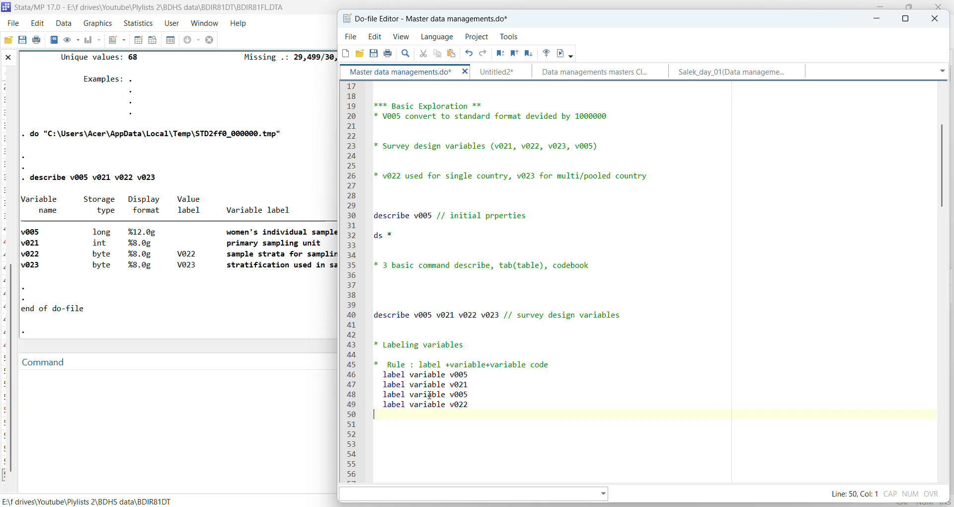
Change the variables in the two pasted label commands on lines 48 and 49 to v022 and v023.
left_click(473, 396)
key("BackSpace")
key("BackSpace")
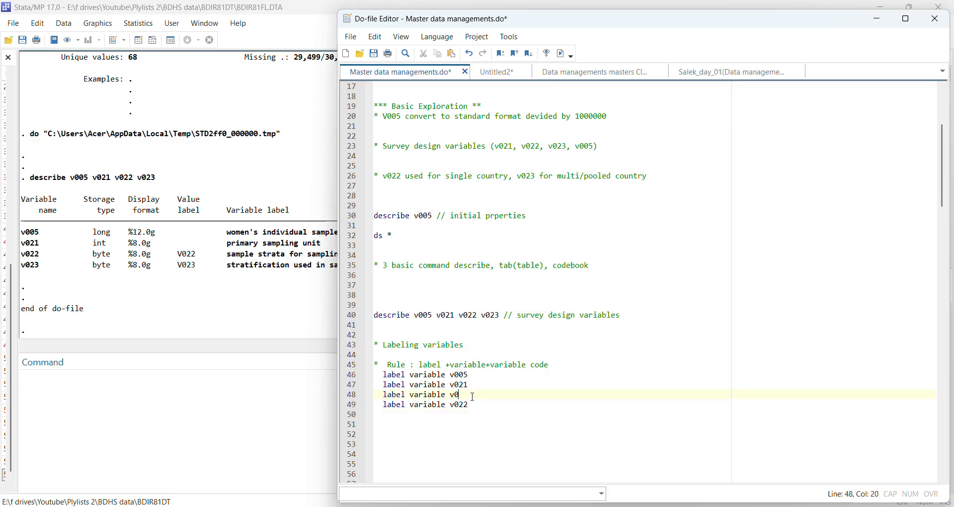
type("22")
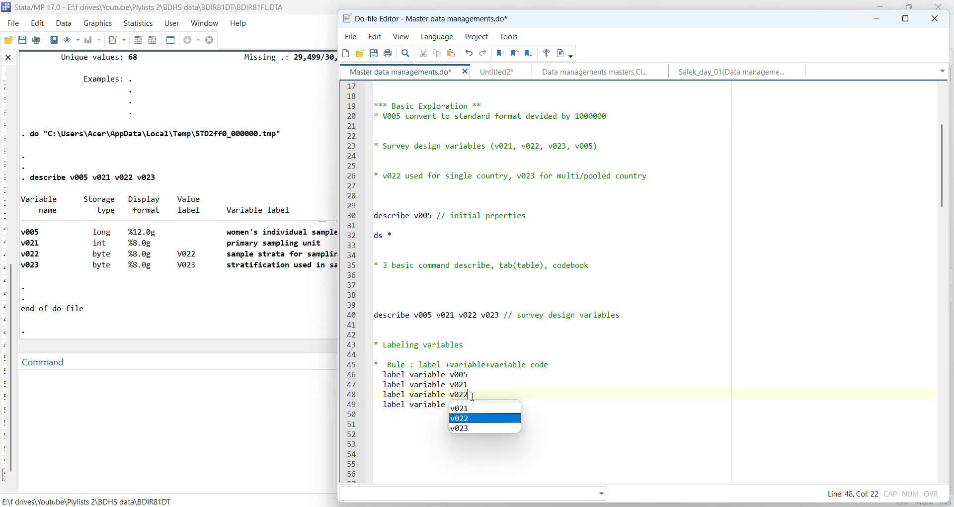
left_click(473, 408)
key("BackSpace")
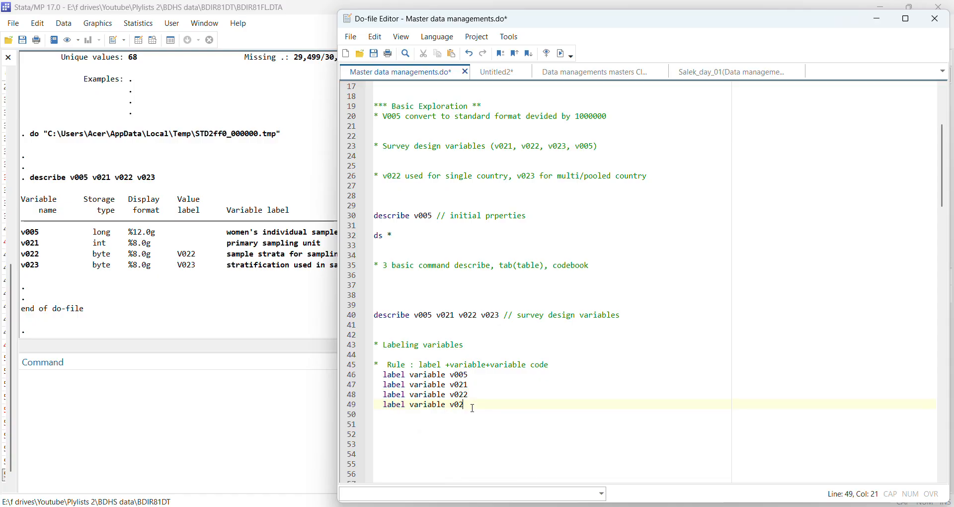
type("3")
Run the rule comment and the four label variable commands on lines 45 to 49.
left_click_drag(376, 354, 469, 421)
left_click(561, 59)
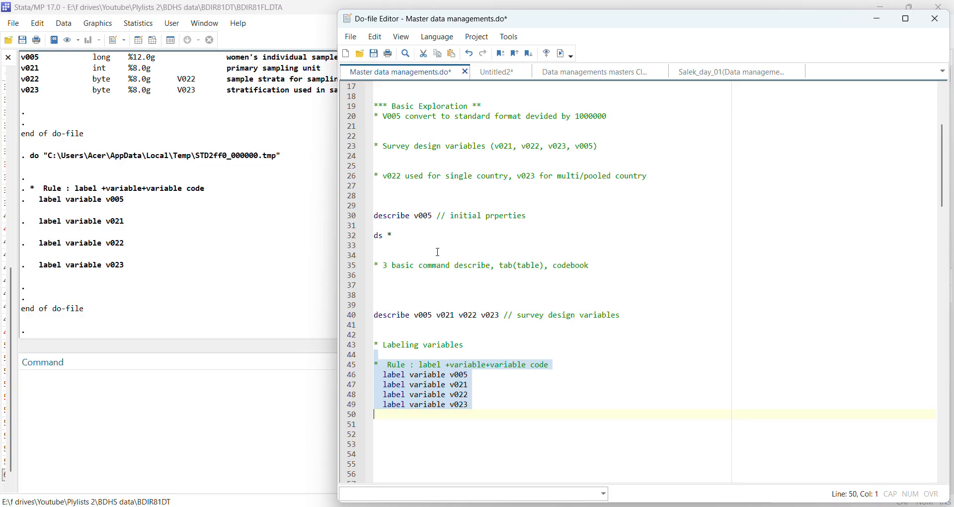
Add a long block of blank lines below the label variable commands, starting from line 51.
left_click(398, 422)
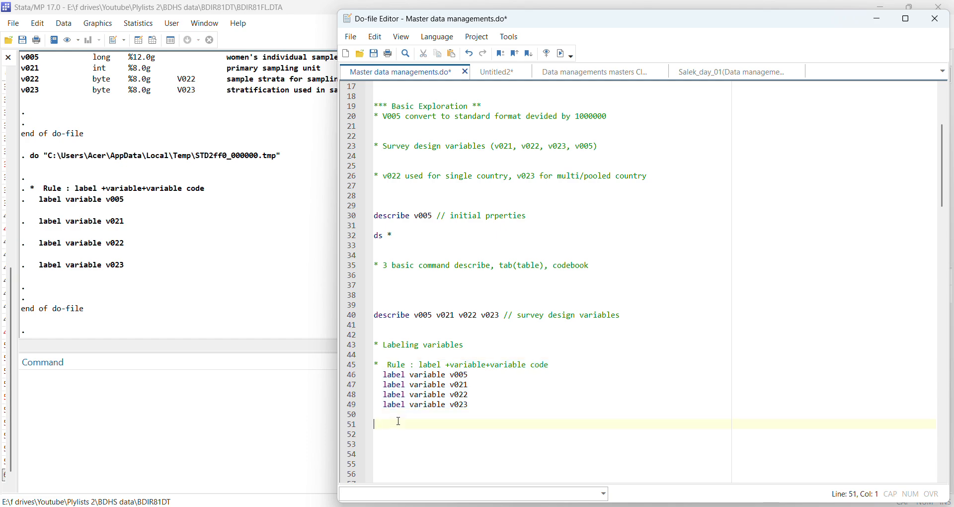
key("Return")
key("Return")
key("Return")
key("Return")
key("Return")
key("Return")
key("Return")
key("Return")
key("Return")
key("Return")
key("Return")
key("Return")
key("Return")
key("Return")
key("Return")
key("Return")
key("Return")
key("Return")
key("Return")
key("Return")
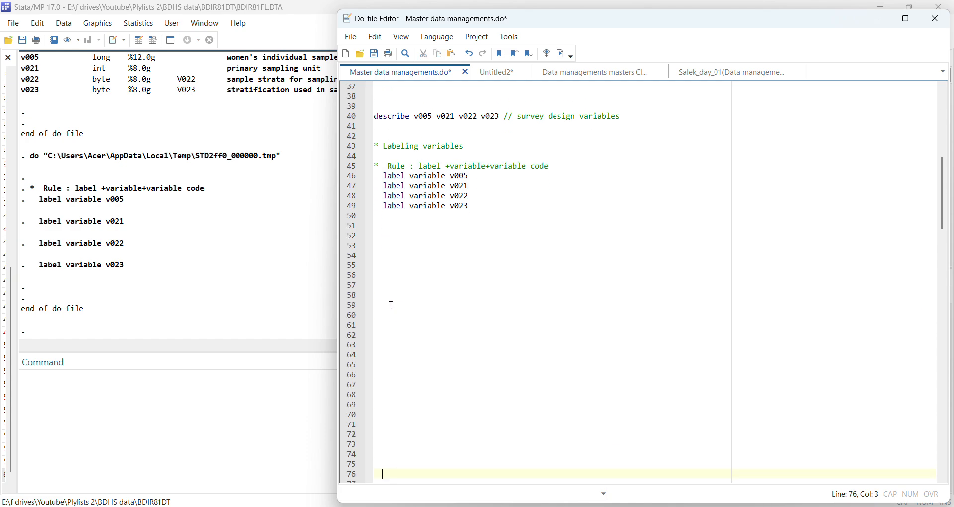
Review the opening topics of the course outline in Untitled2 and return to the Master data managements do-file.
left_click(512, 72)
scroll(453, 241, "up", 8)
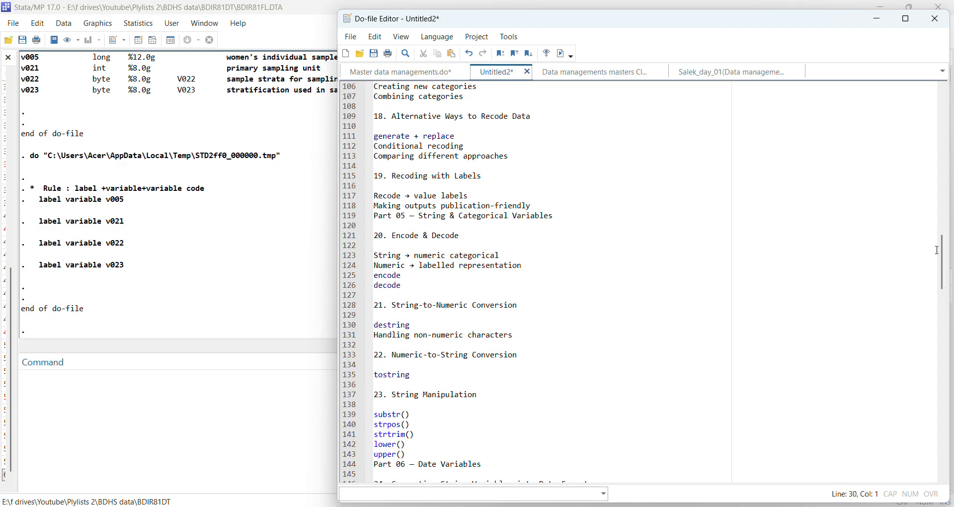
left_click_drag(938, 250, 932, 113)
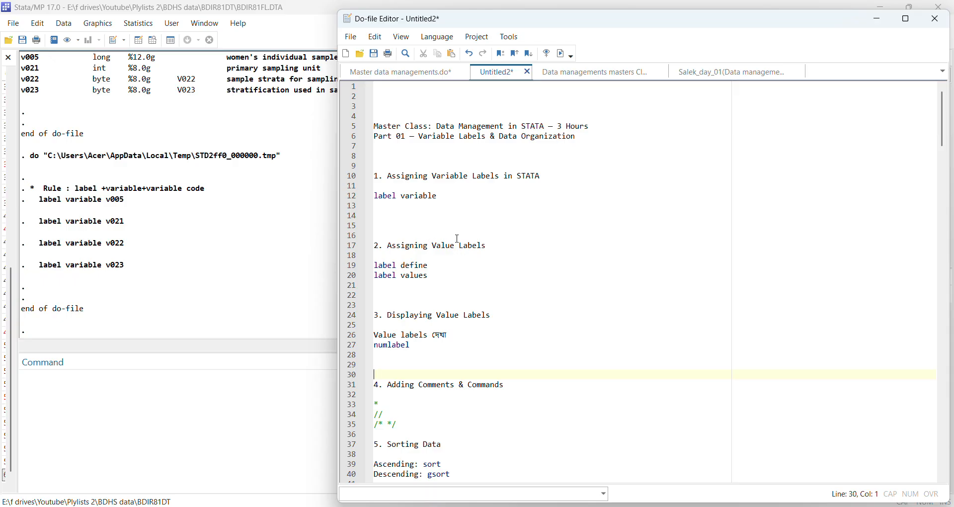
left_click(418, 74)
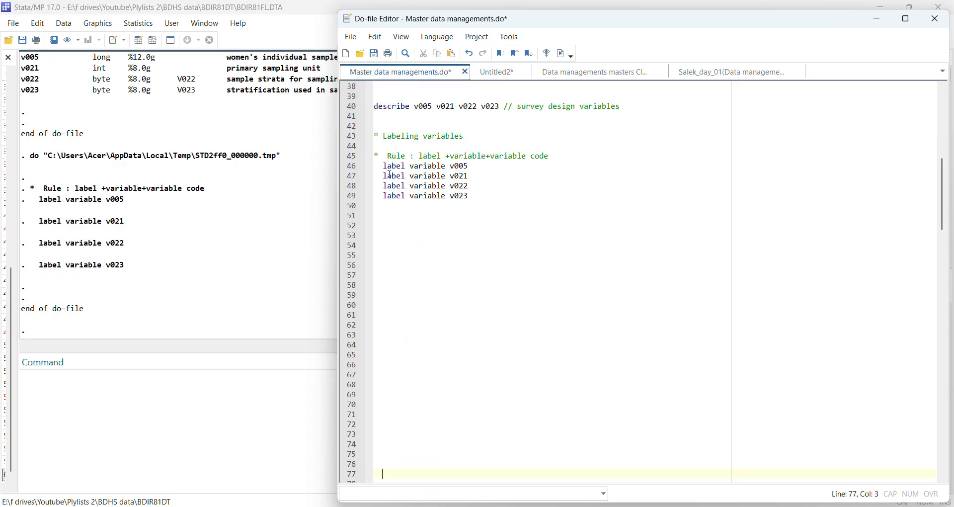
Add the comment heading "* Demographics Variables" on line 53 with blank lines below it.
left_click(387, 236)
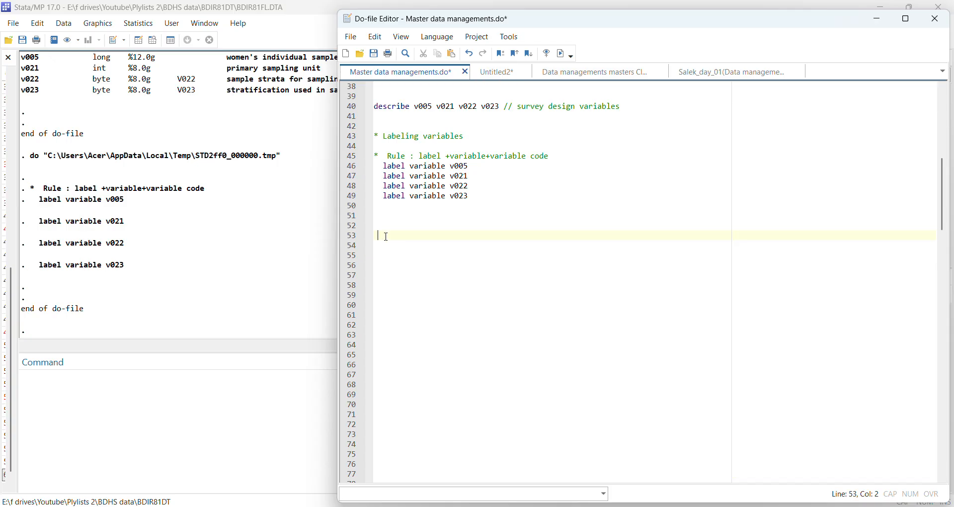
type("* Demographics Variables")
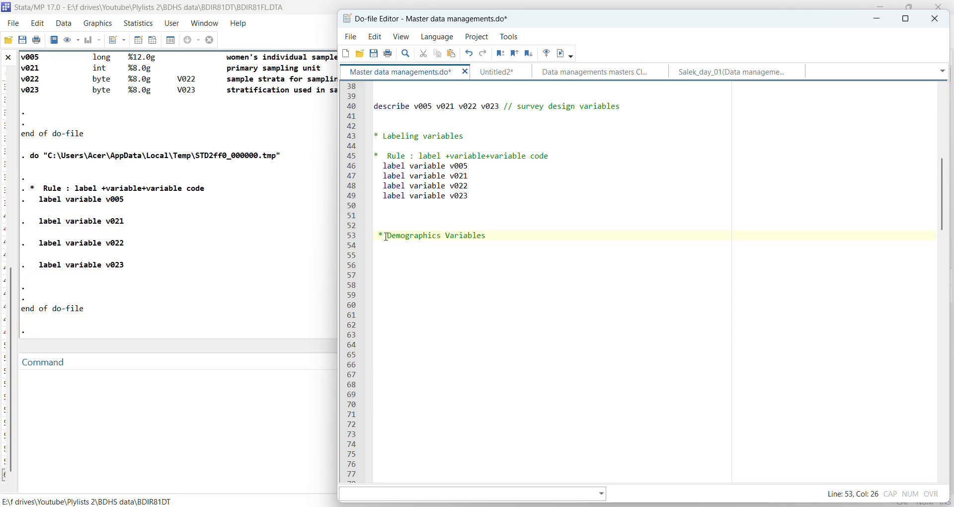
key("Return")
key("Return")
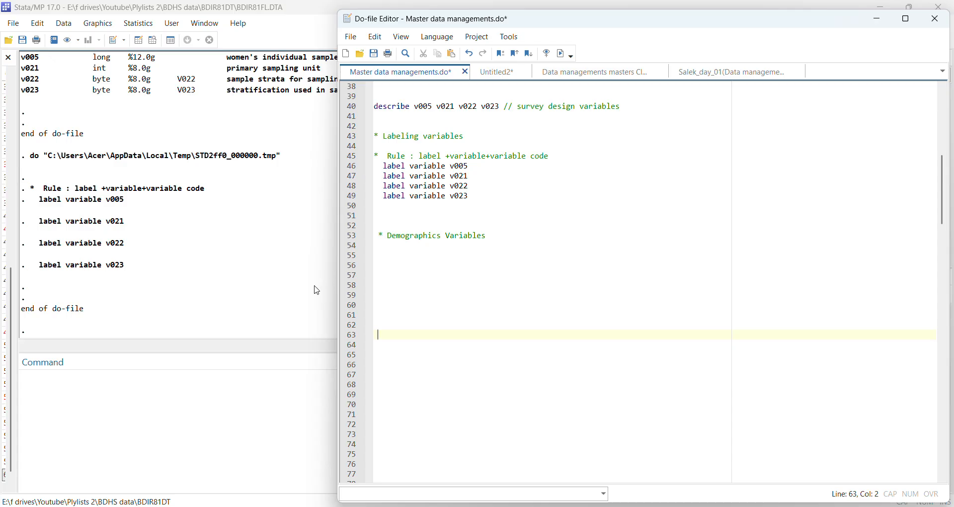
Filter the variable list to v012, tabulate that variable, and look through its age frequency table.
left_click(242, 278)
left_click(647, 79)
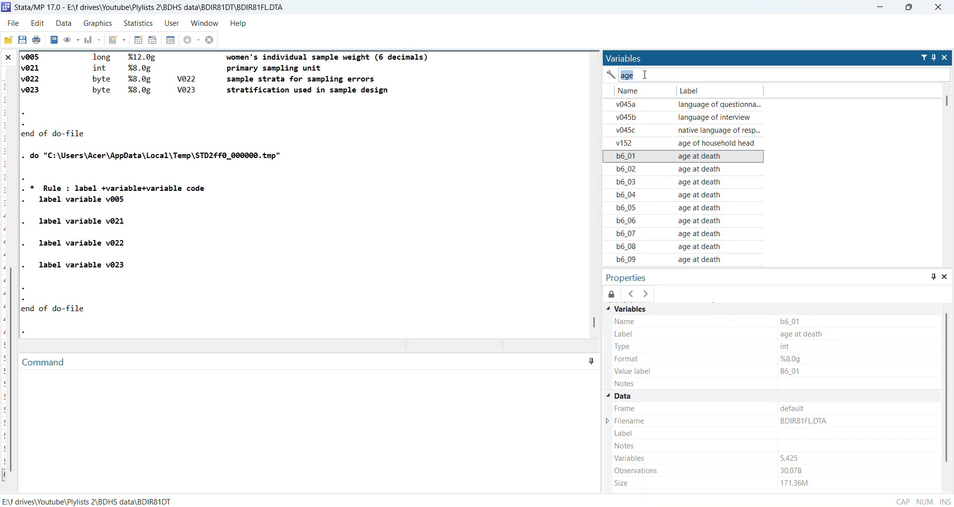
type("v012")
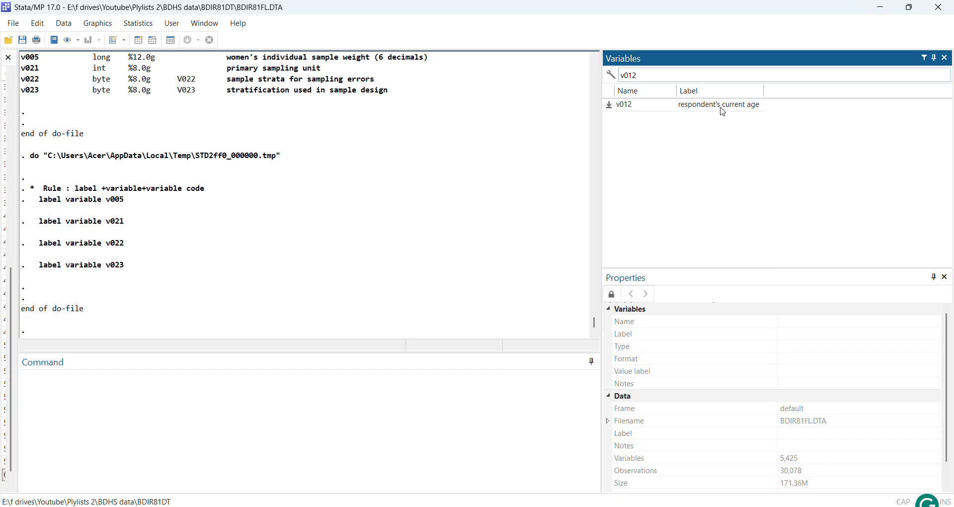
double_click(614, 109)
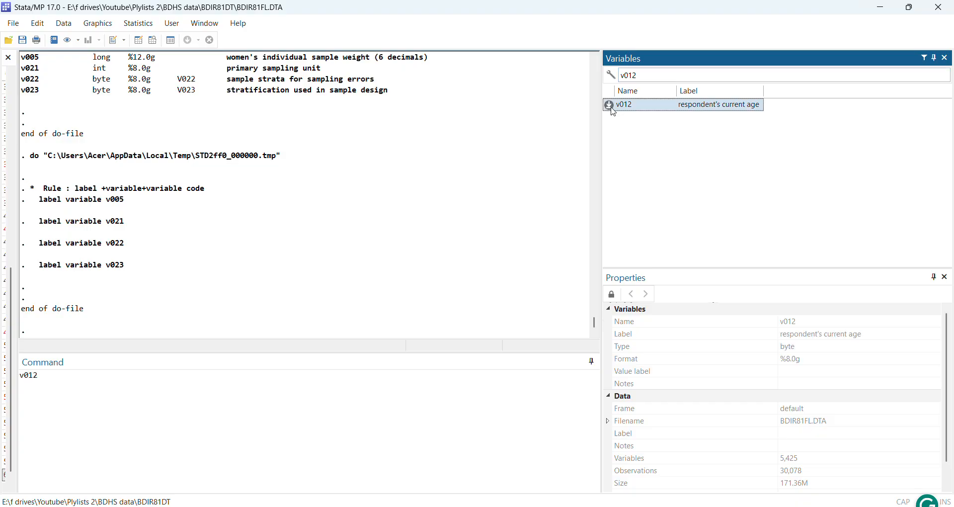
left_click(22, 377)
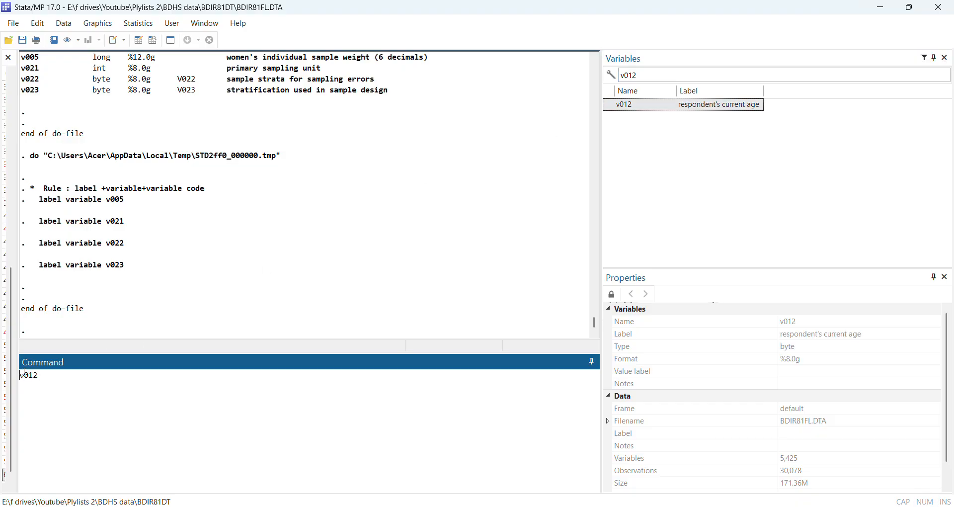
type("tab")
key("Return")
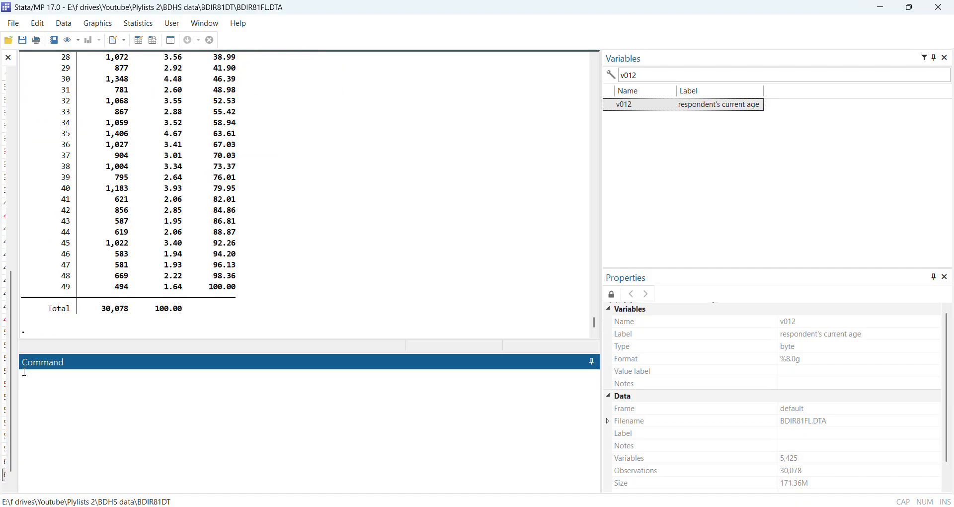
scroll(63, 321, "up", 10)
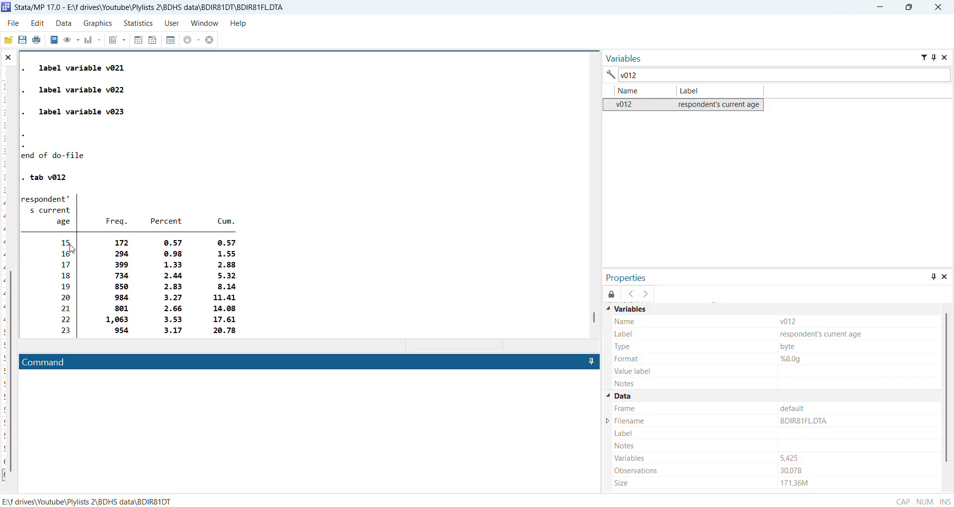
scroll(70, 251, "down", 1)
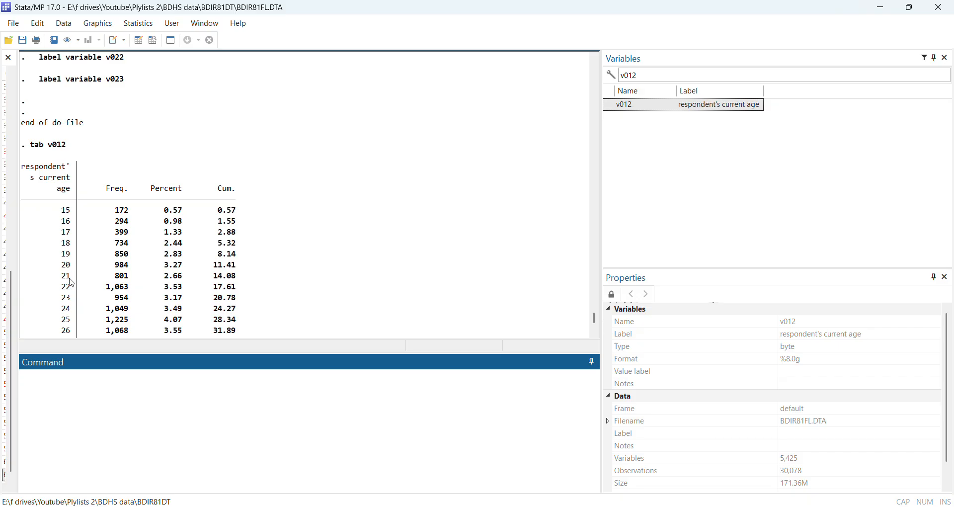
scroll(71, 282, "down", 9)
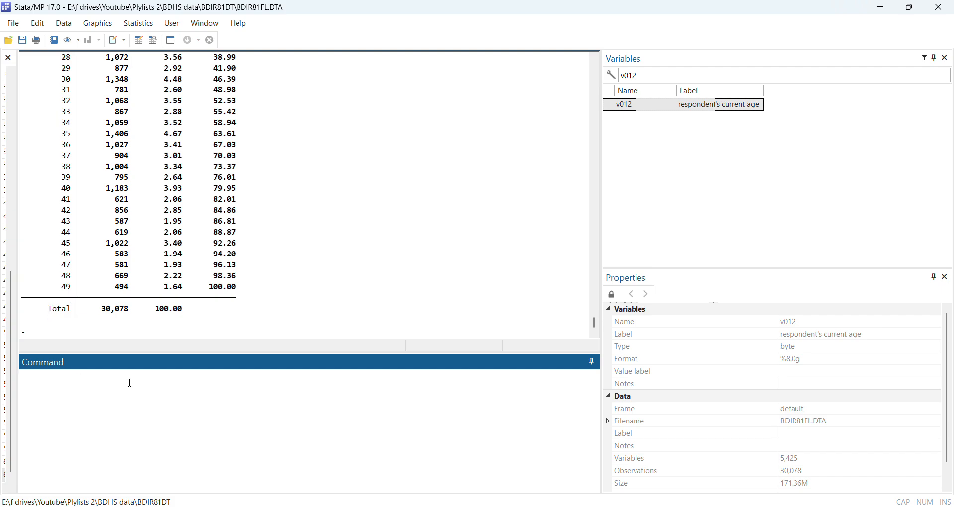
Add the comment "* reproductive aged women(15-49)" on line 55 of the do-file, below the Demographics Variables heading.
mouse_move(632, 504)
left_click(695, 457)
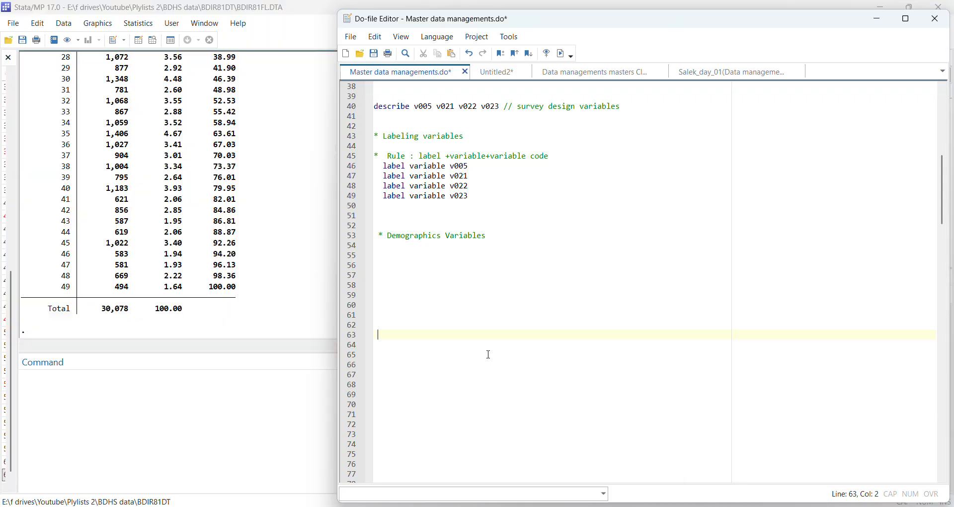
left_click(386, 255)
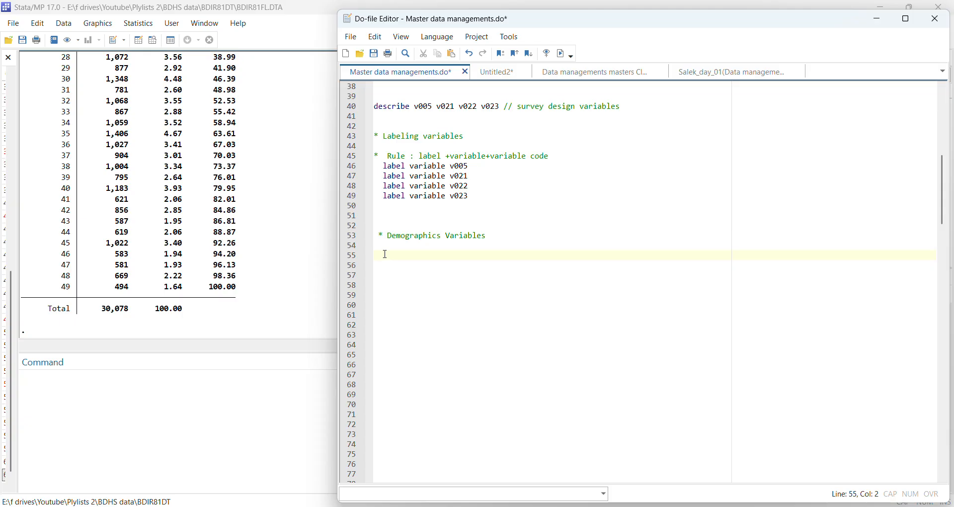
type("* r")
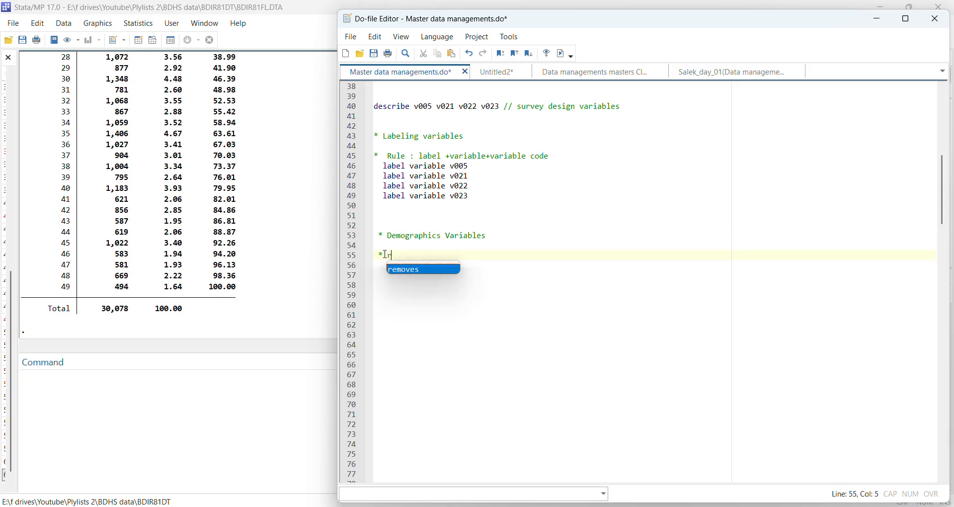
type("eproducti")
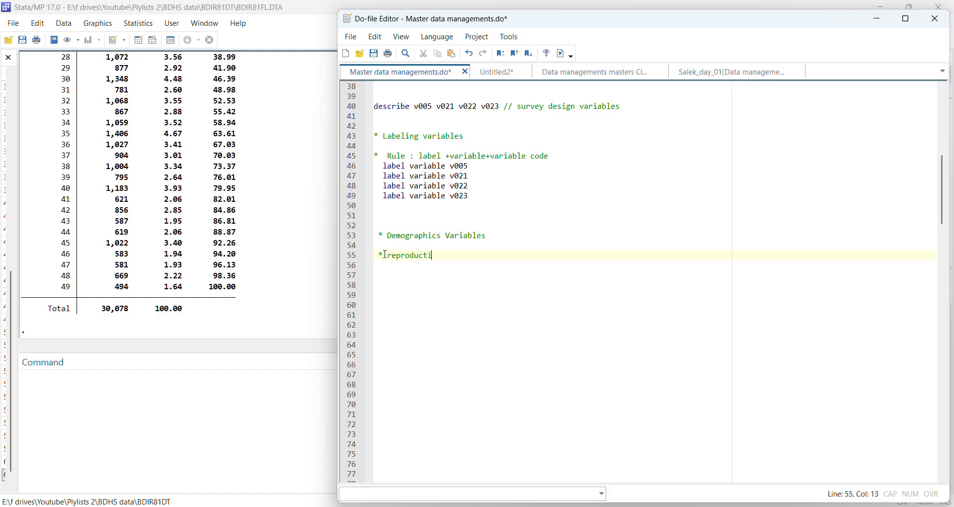
type("ve aged women()15-")
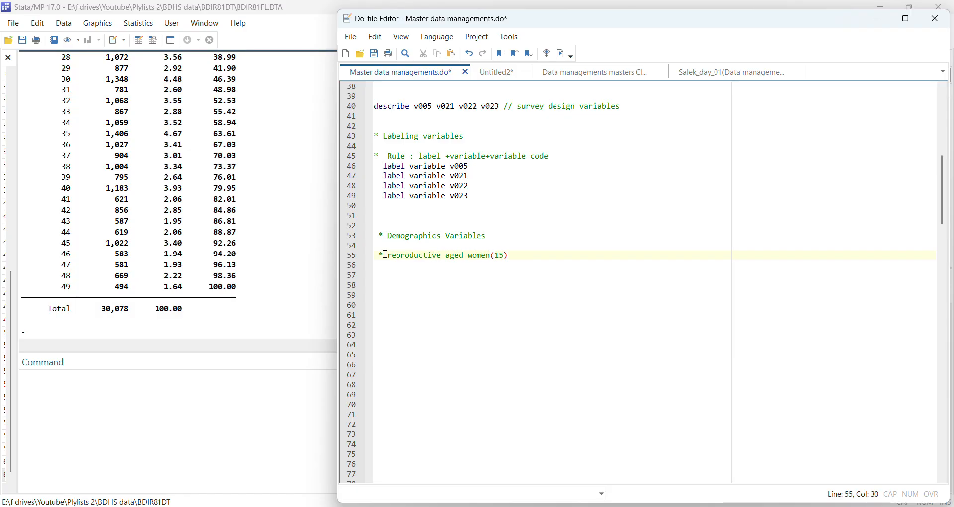
type("49")
Extend the line 55 comment with "years LIMCs" after the age range and save the do-file.
left_click(536, 256)
type("LIMCs")
left_click(516, 256)
key("Right")
type("years")
left_click(374, 53)
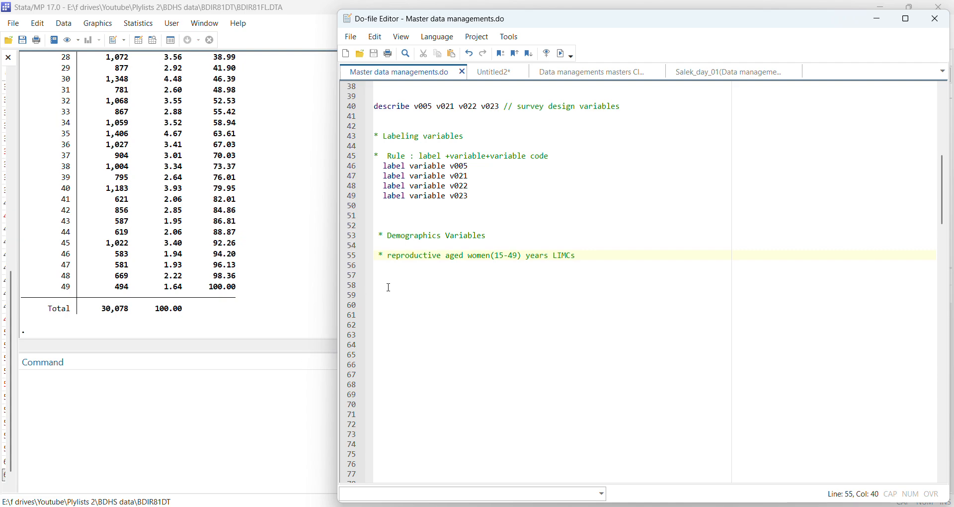
Return to the main Stata window and filter the variable list to v106.
left_click(237, 214)
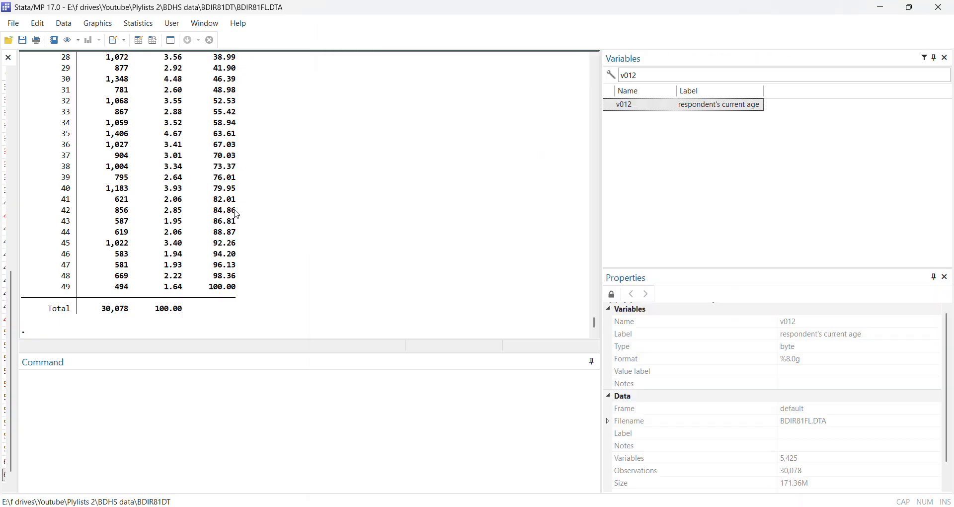
left_click(658, 77)
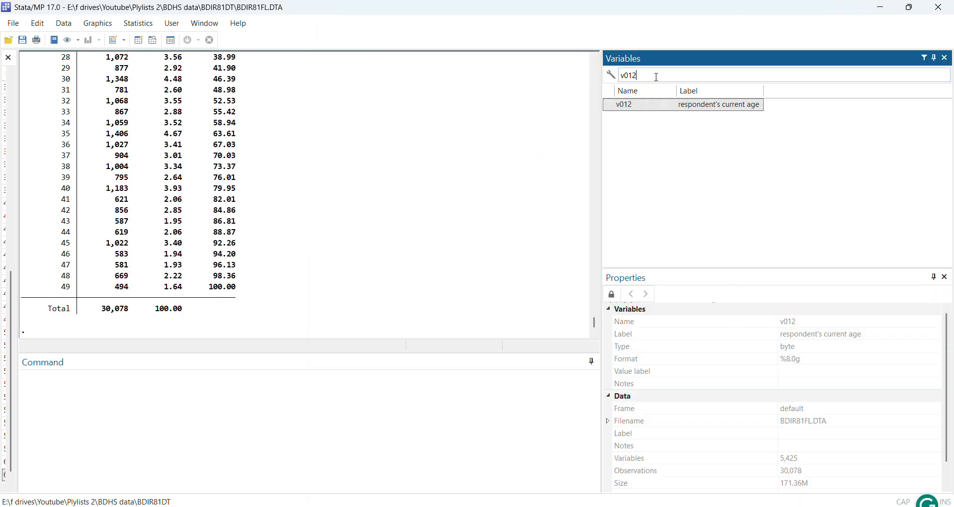
key("BackSpace")
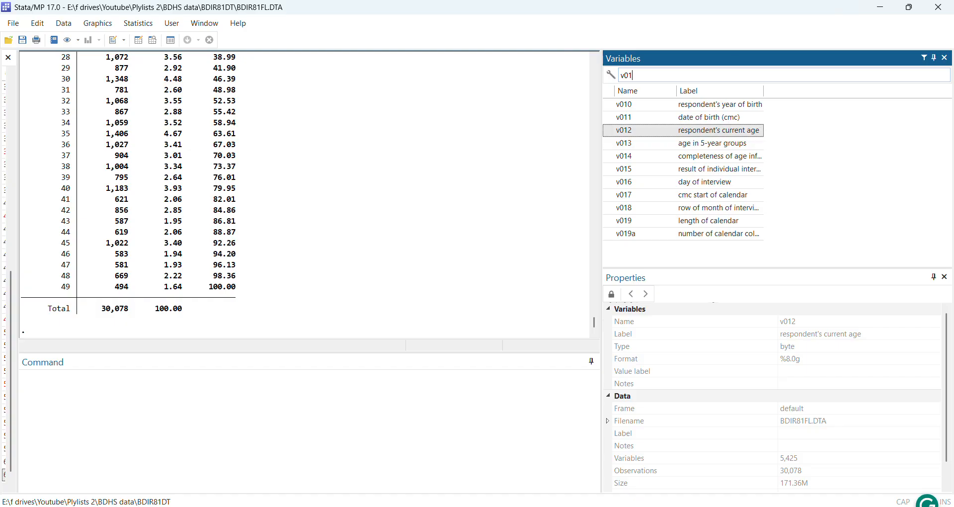
type("6")
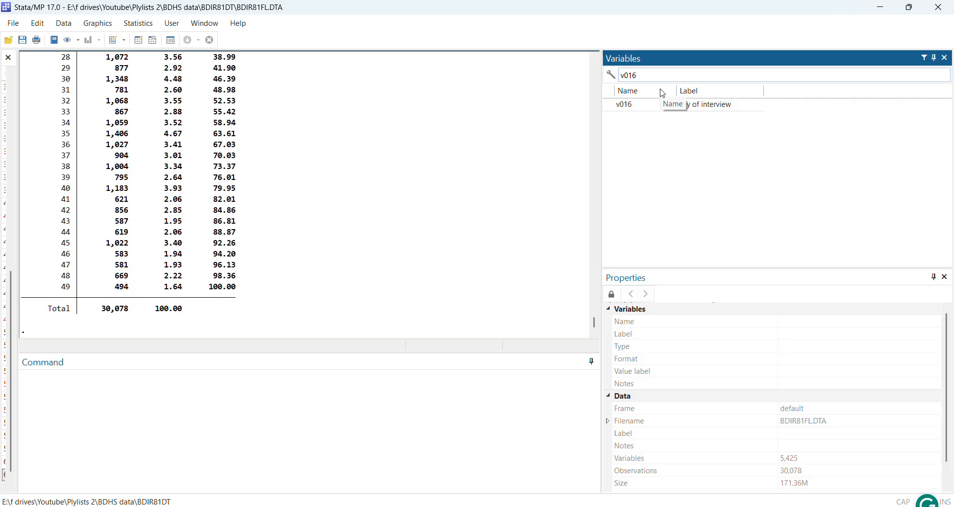
key("BackSpace")
key("BackSpace")
key("BackSpace")
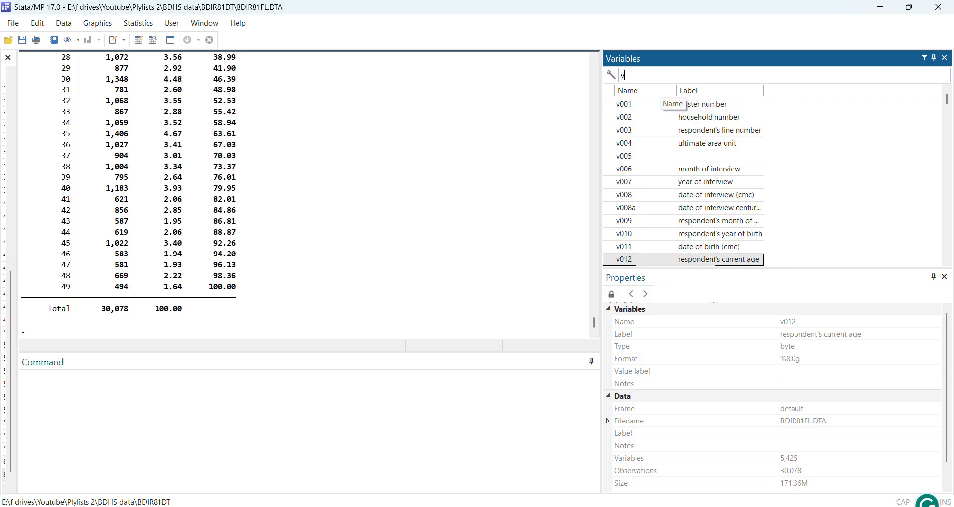
type("106")
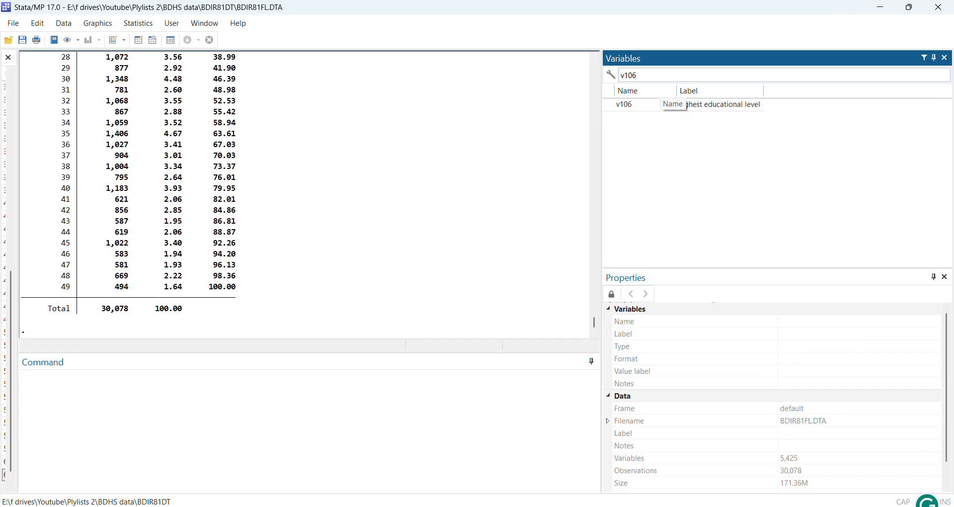
Tabulate the highest educational level variable v106.
left_click(609, 105)
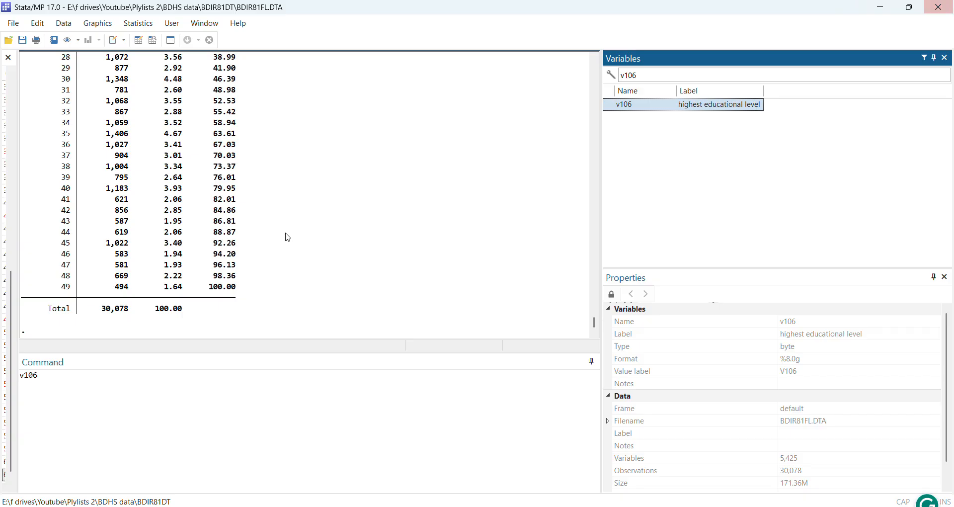
left_click(21, 376)
type("tab")
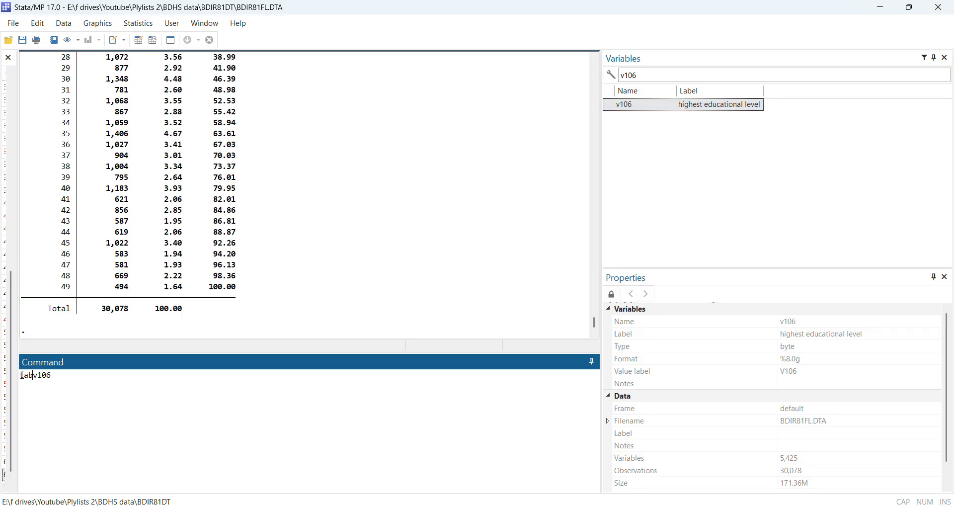
key("Return")
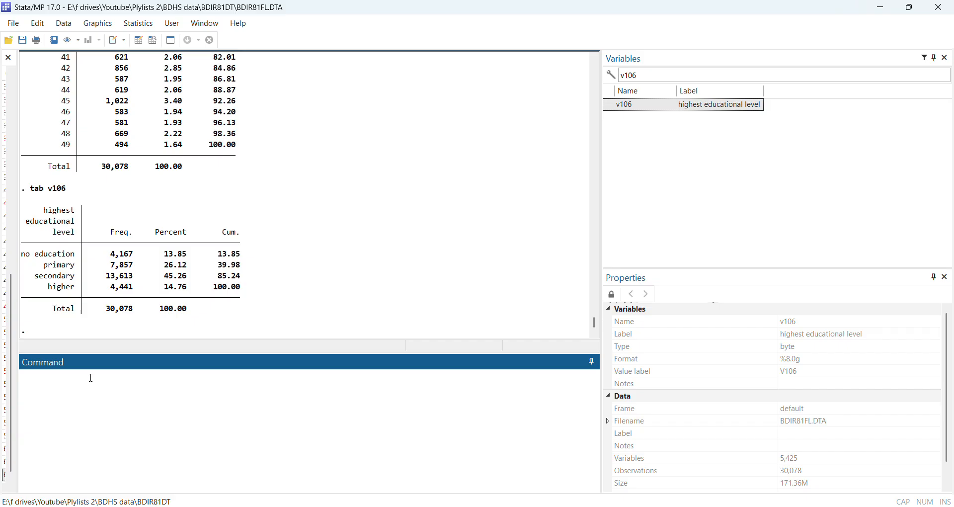
Run describe v106 and codebook v106 to show the education variable's storage details and value codes.
type("describe v106")
key("Return")
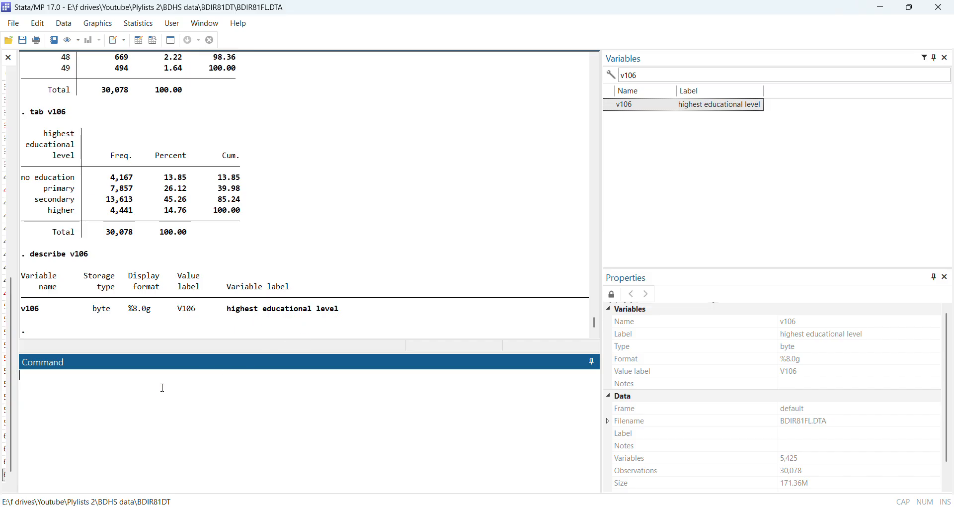
type("codebook")
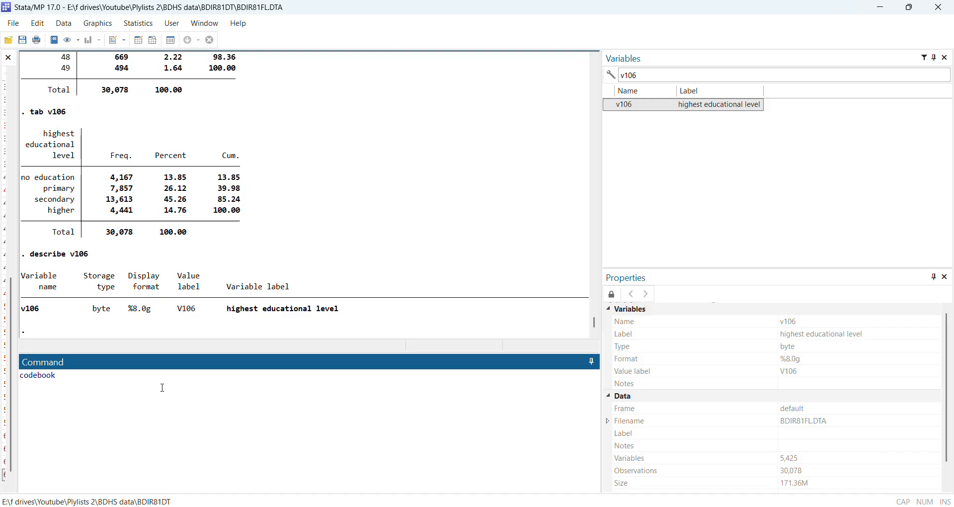
type(" v106")
key("Return")
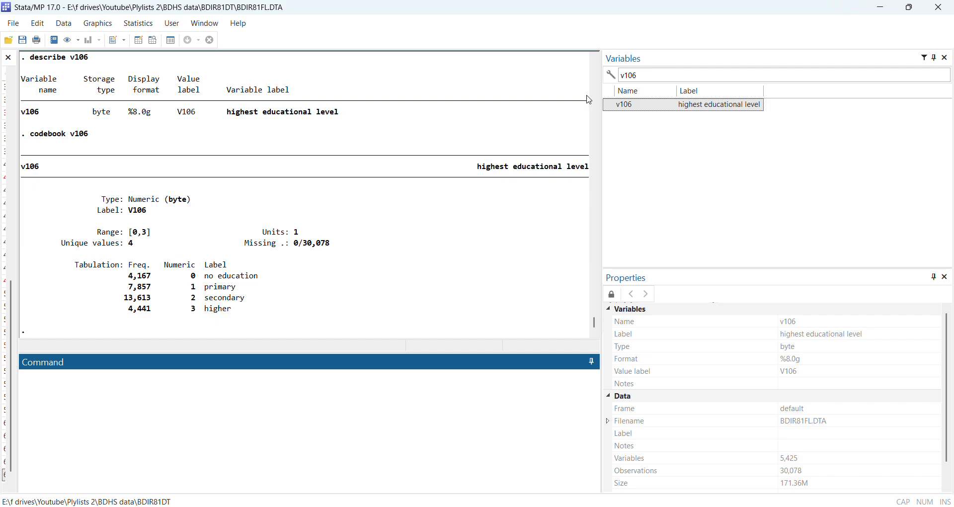
Filter the variable list to v025 and tabulate the type of place of residence.
double_click(649, 76)
type("v02")
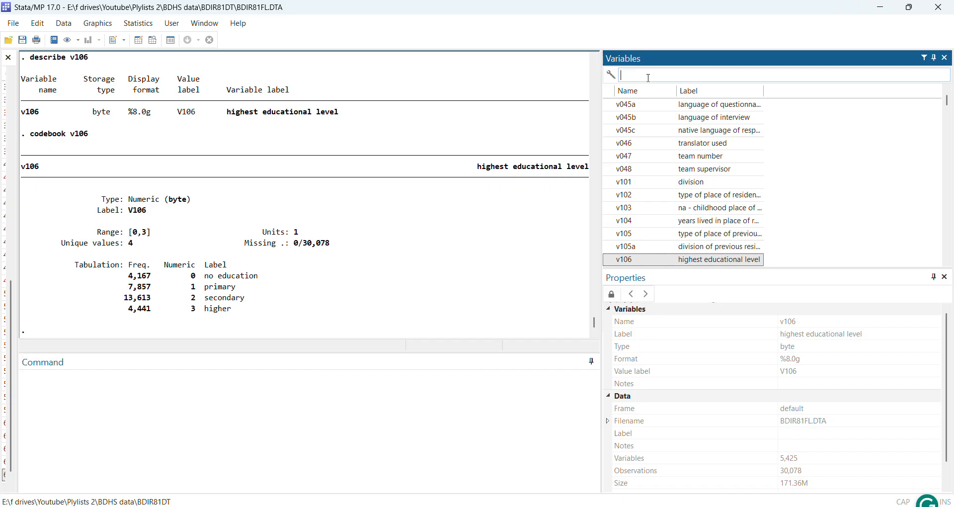
type("5")
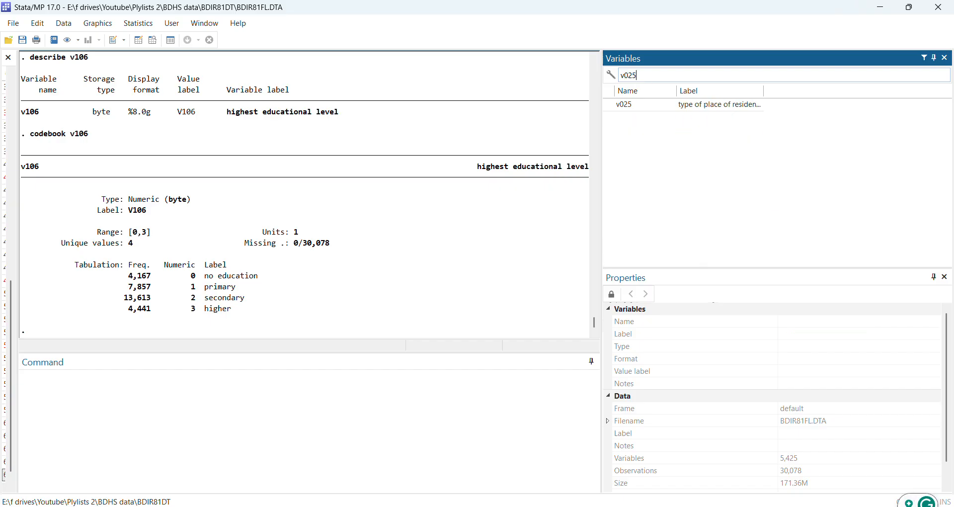
double_click(621, 106)
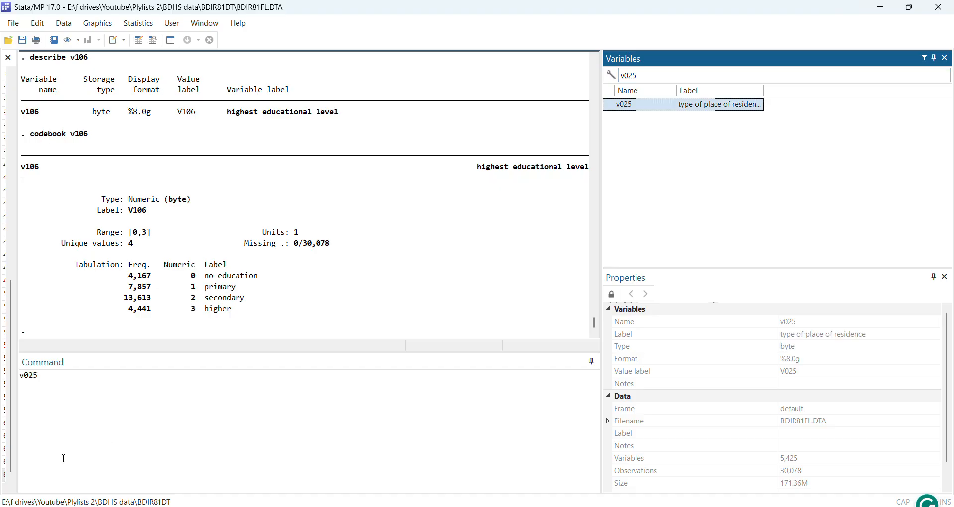
left_click(22, 378)
type("tab")
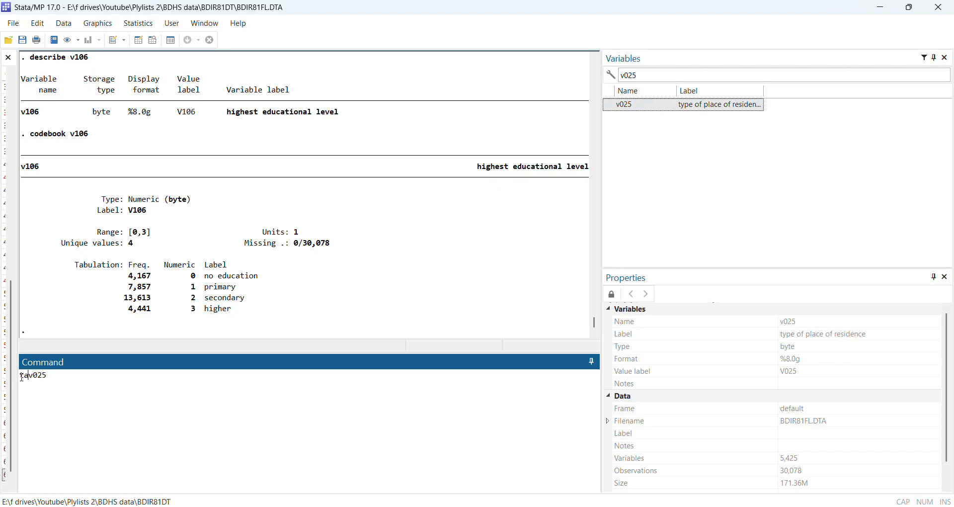
key("Return")
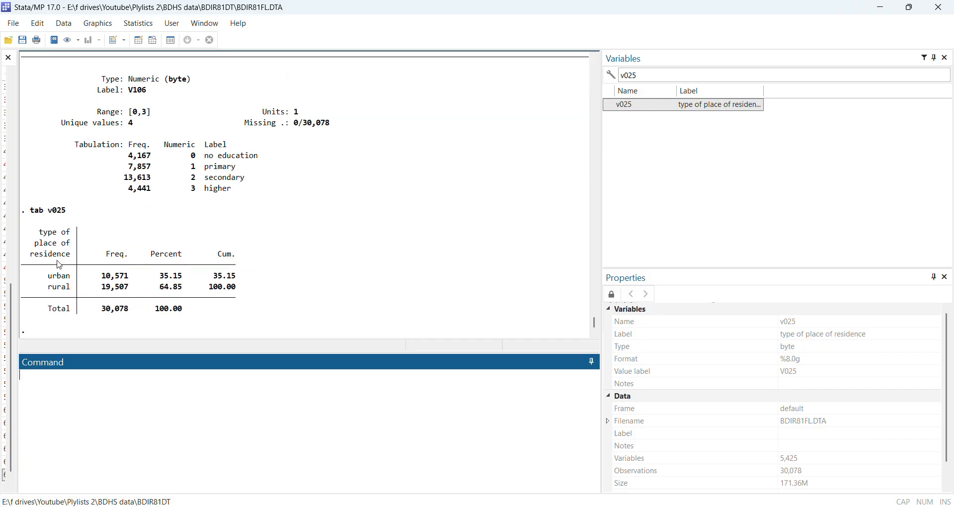
type("code boo")
key("BackSpace")
key("BackSpace")
key("BackSpace")
key("BackSpace")
key("BackSpace")
key("BackSpace")
key("BackSpace")
key("BackSpace")
Switch to the do-file editor and add the line "tab v012 // table" below the reproductive aged women comment.
mouse_move(633, 505)
left_click(663, 481)
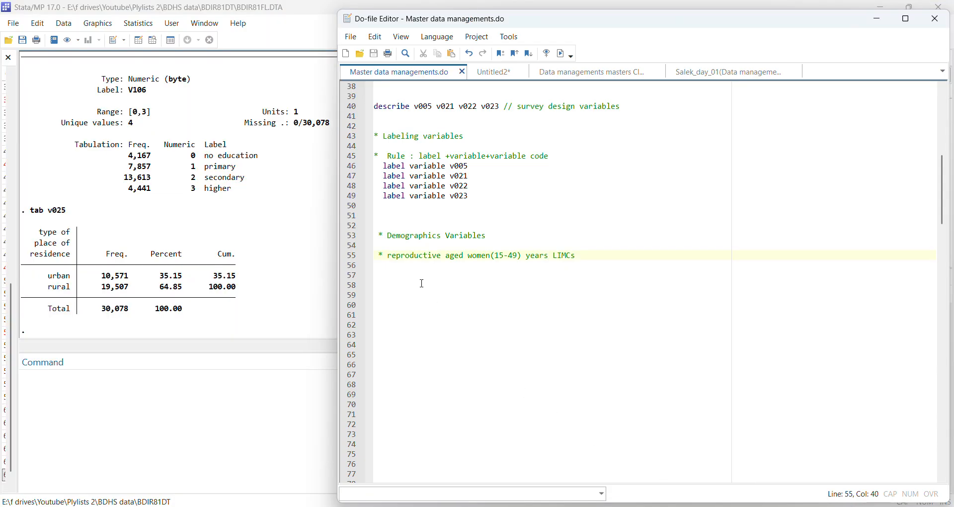
left_click(405, 287)
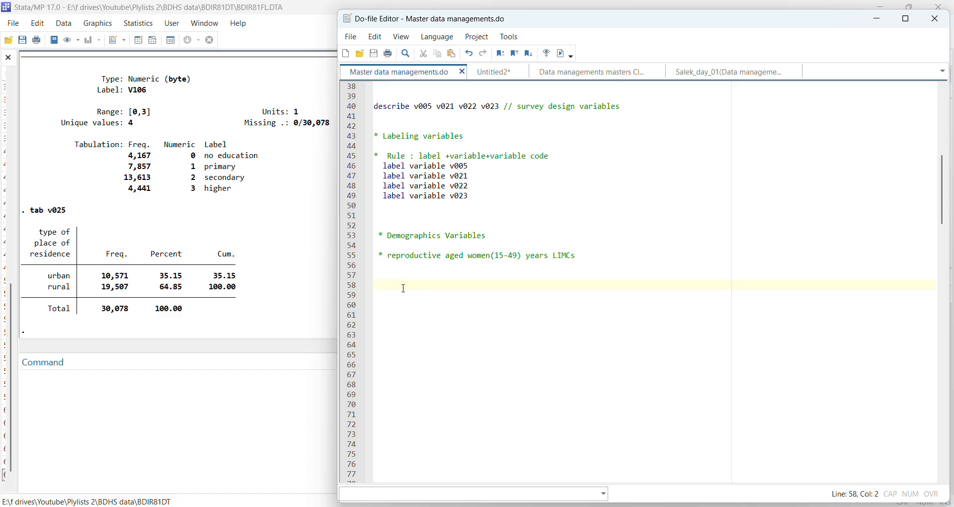
type("tab v")
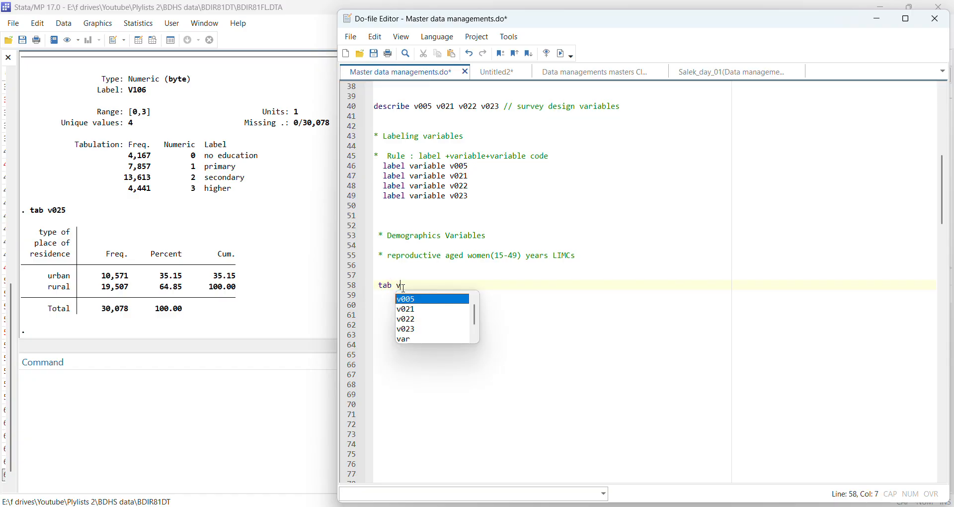
type("12")
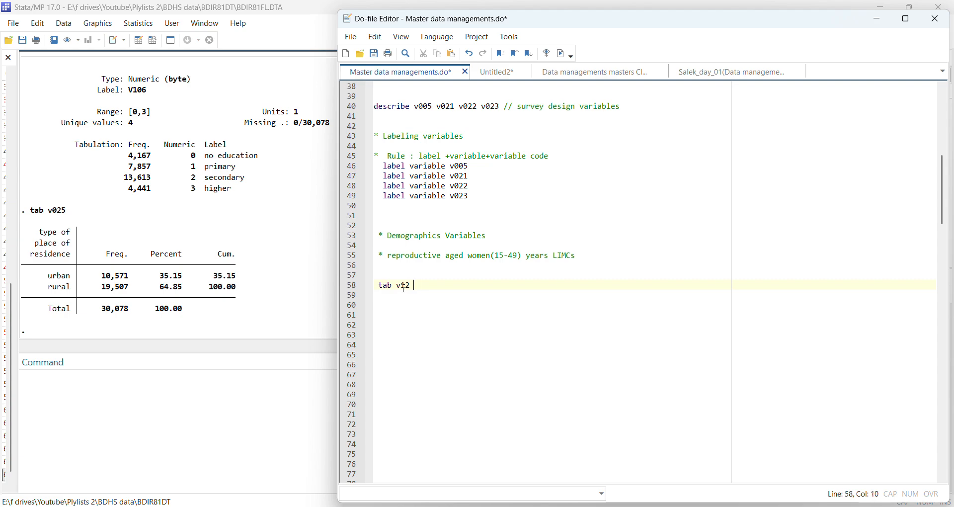
left_click(404, 284)
type("0")
left_click(431, 286)
type("// table  descri")
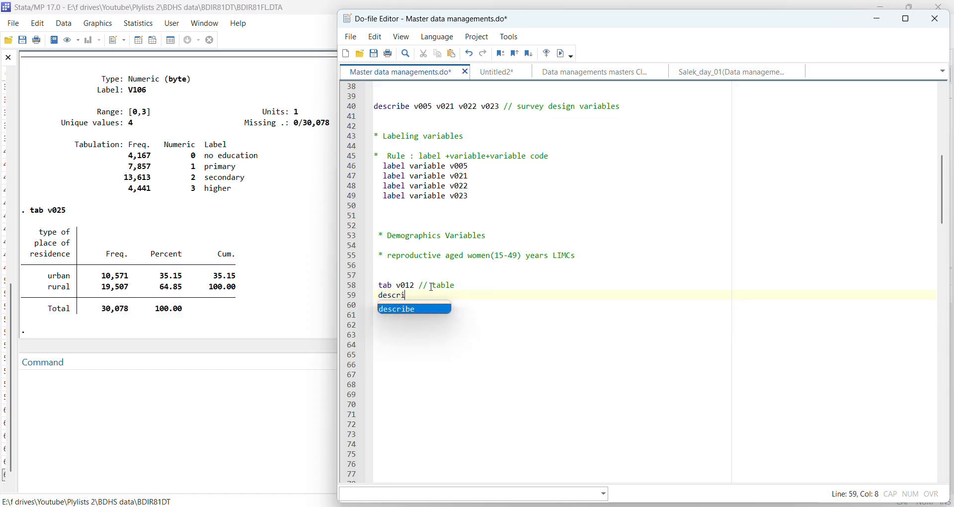
Add the commands "describe v012 //" and "codebook v012" beneath the tab v012 line.
type("be v")
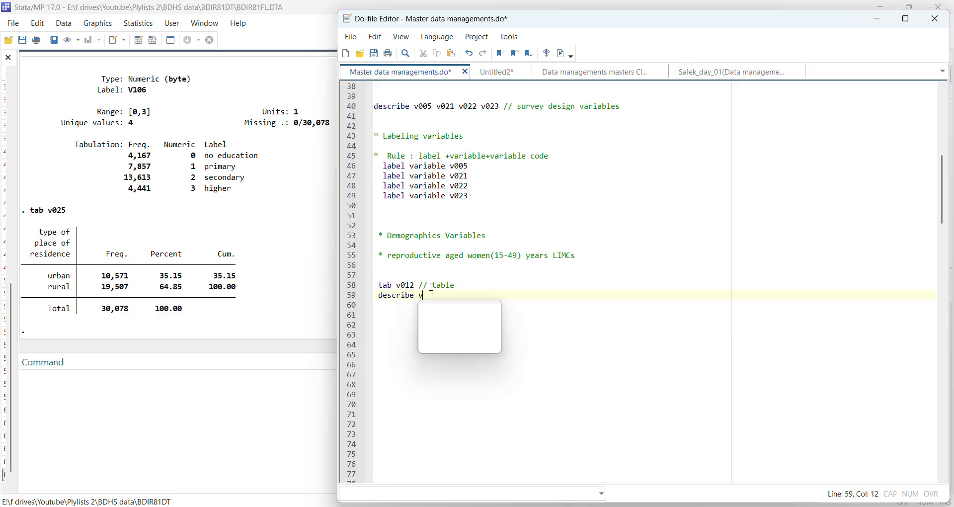
type("012 //")
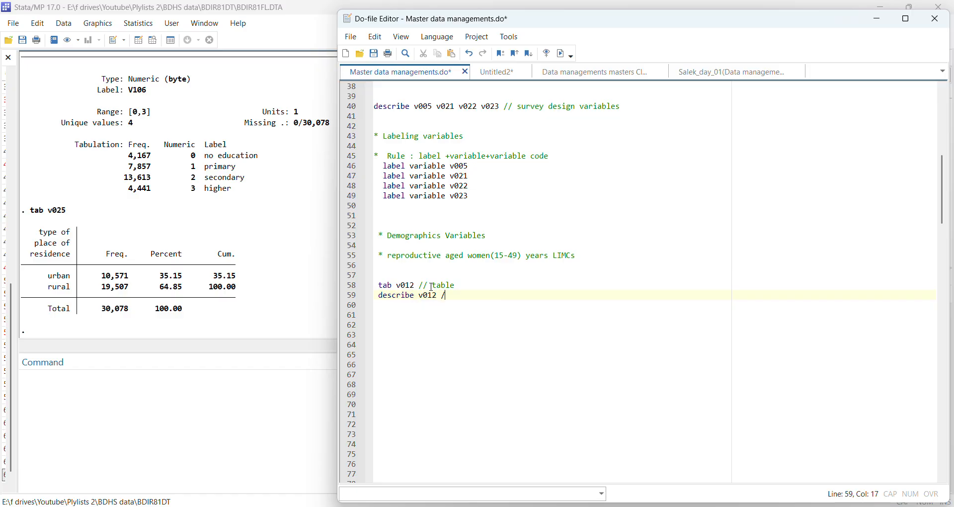
key("Return")
key("Return")
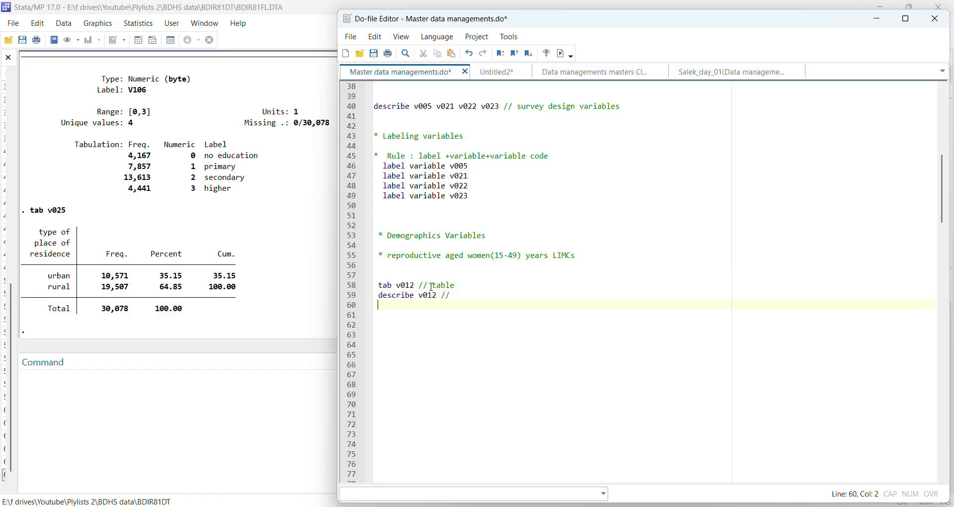
type("codebo")
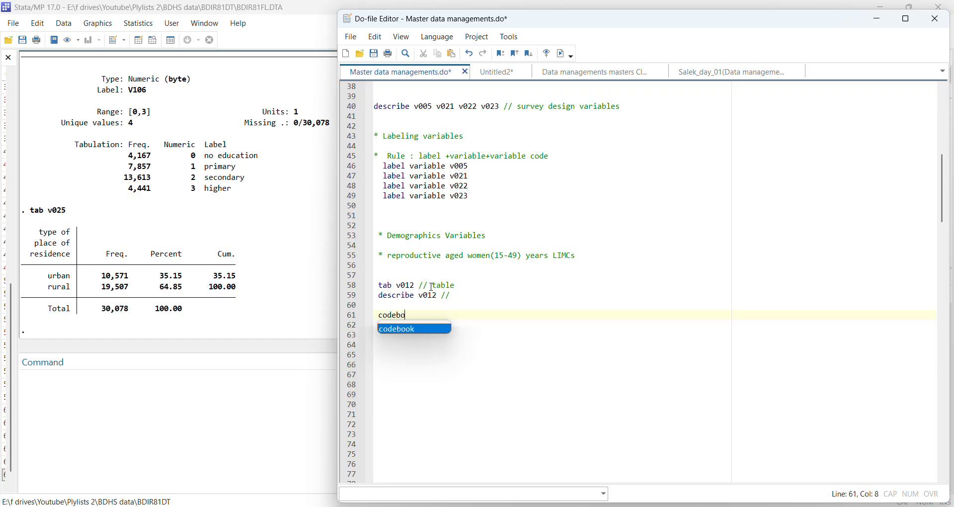
type("ok v012")
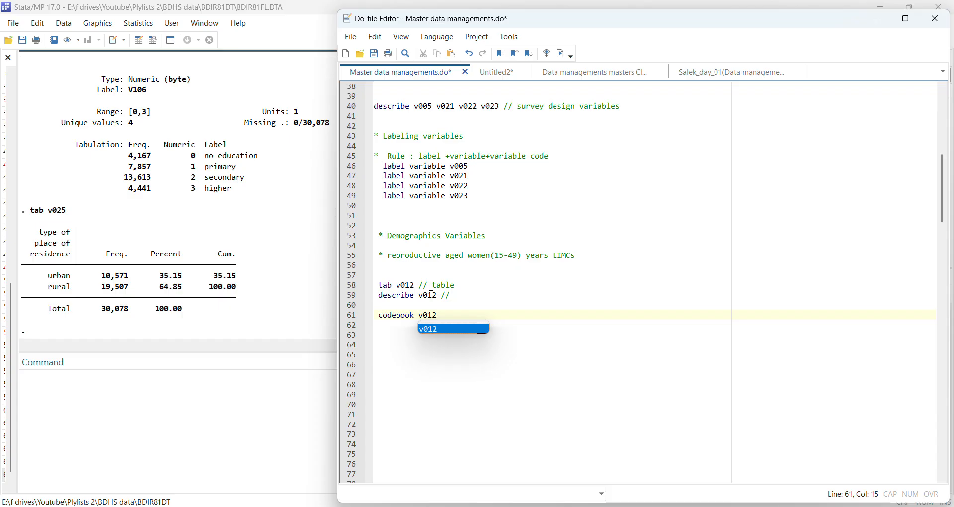
key("Return")
key("Return")
key("Return")
key("Return")
key("Return")
key("Return")
key("Return")
key("Return")
key("Return")
key("Return")
key("Return")
key("Return")
key("Return")
Run the tab, describe and codebook lines for v012 and save the do-file.
left_click_drag(398, 274, 442, 324)
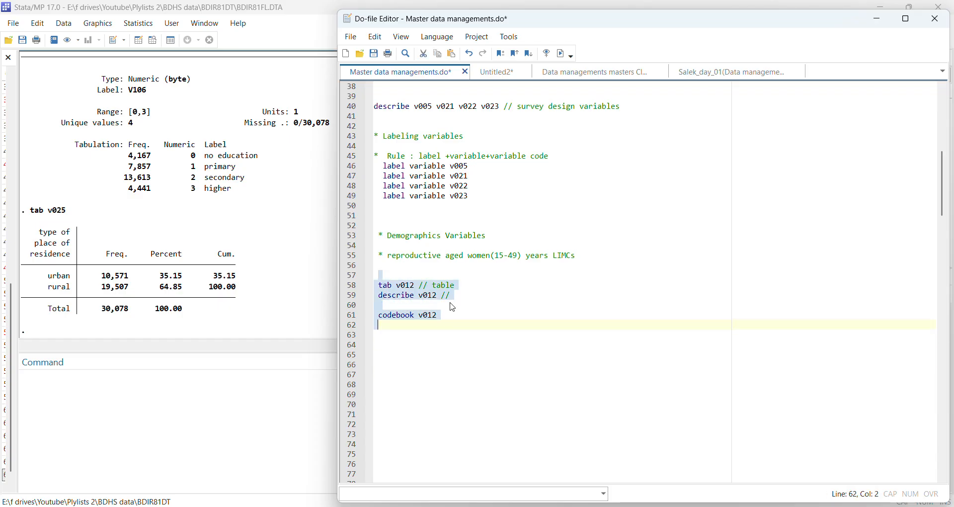
left_click(562, 53)
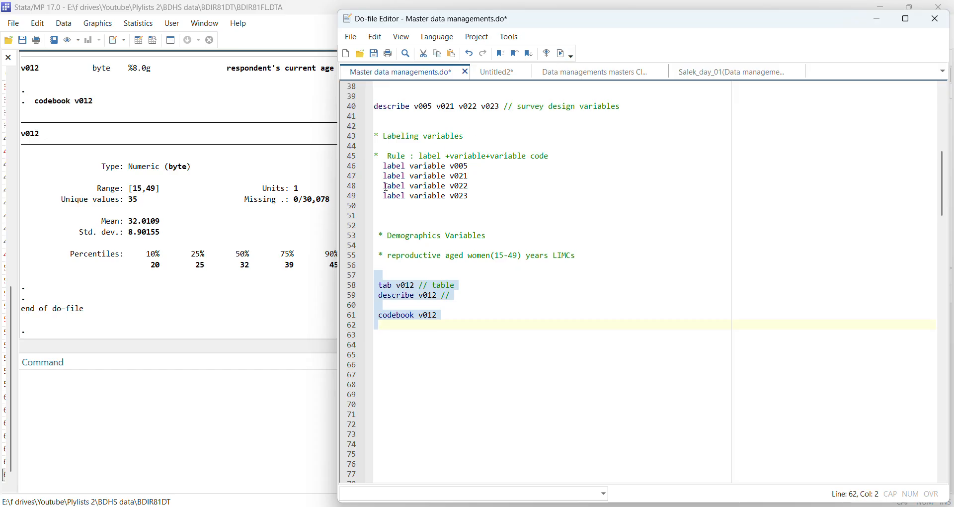
left_click(374, 54)
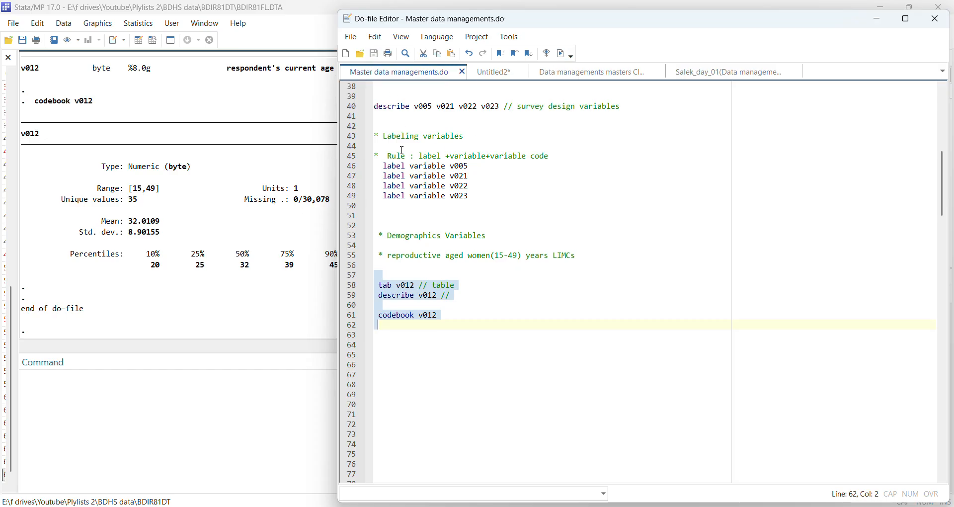
left_click(389, 352)
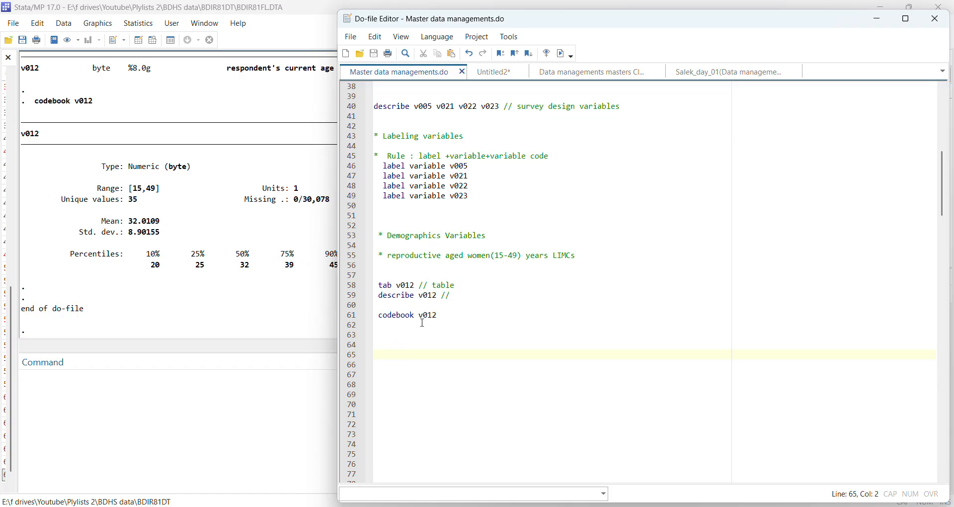
Extend the Demographics Variables comment with "(v012=age, v106= education, v025 place of residence)".
left_click(501, 237)
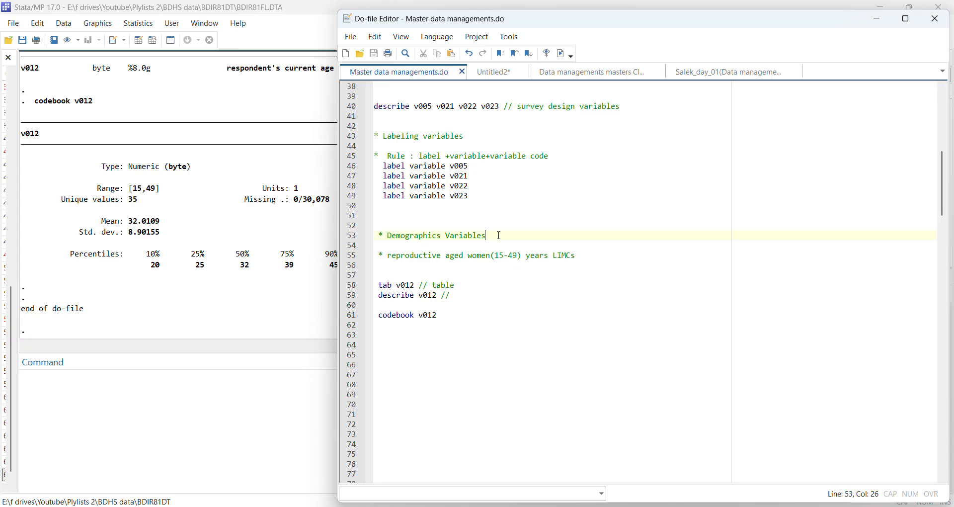
type("(v012")
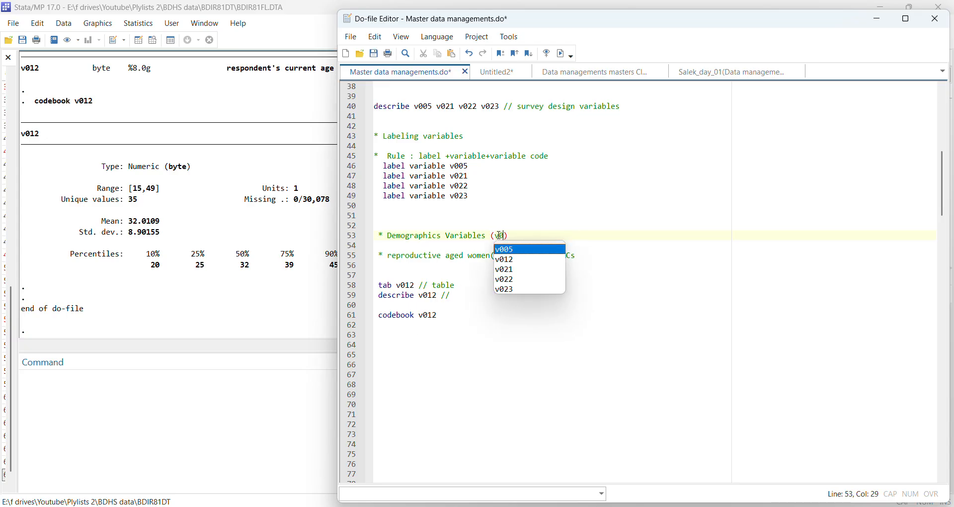
type("=age, ")
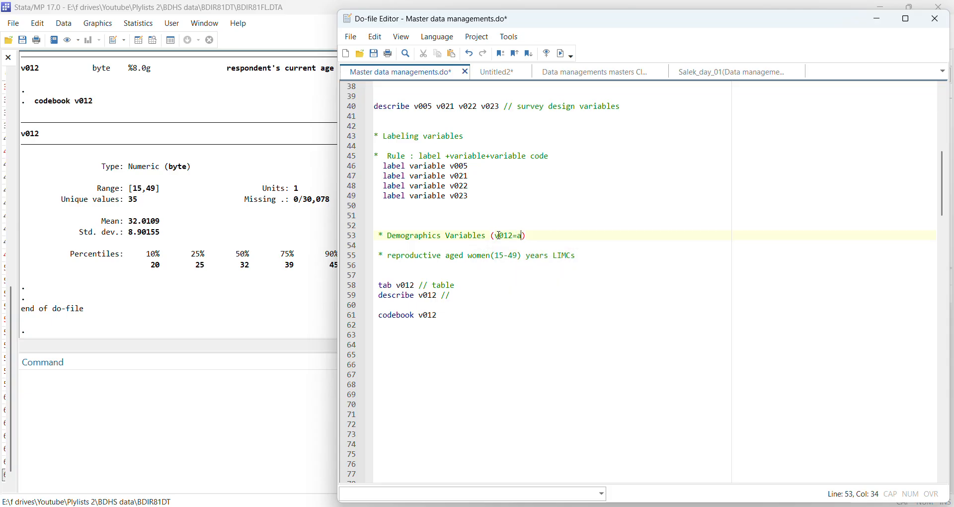
type("v0")
key("BackSpace")
type("106= education, v025 ")
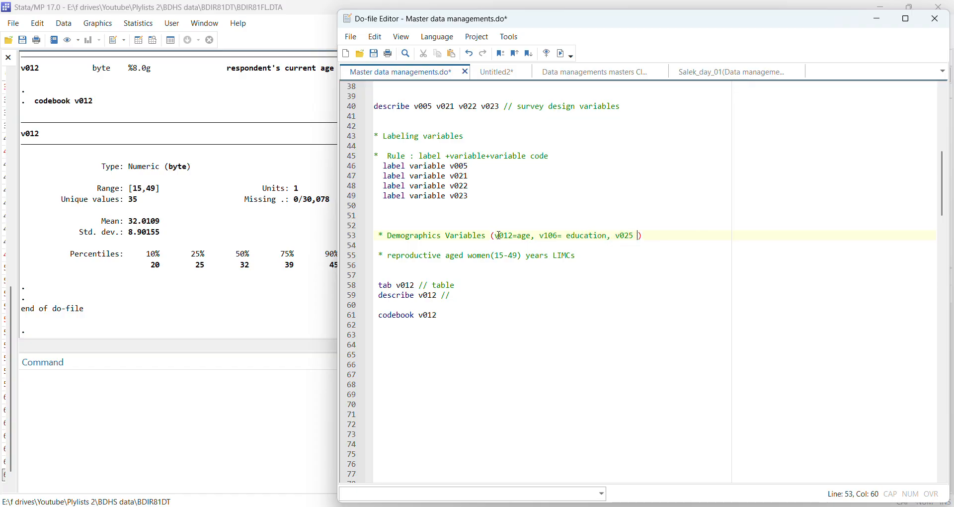
type("place of ")
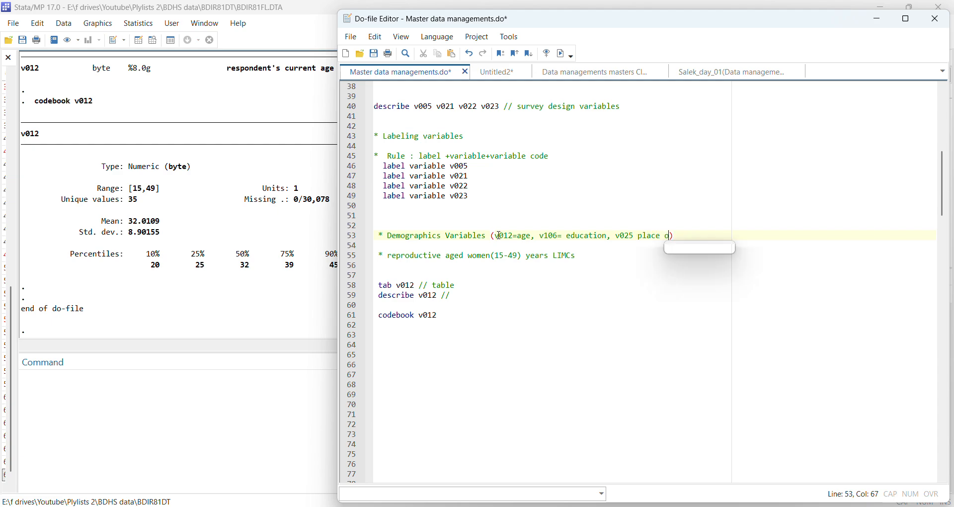
type("residence")
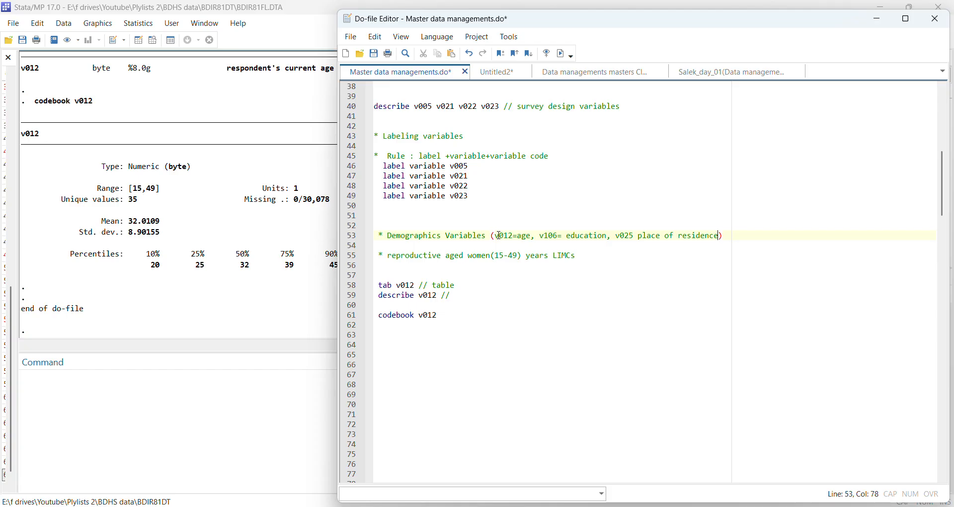
Look up v024 in the main window's variable list and add "v024 division" to the Demographics Variables comment.
type(", v02")
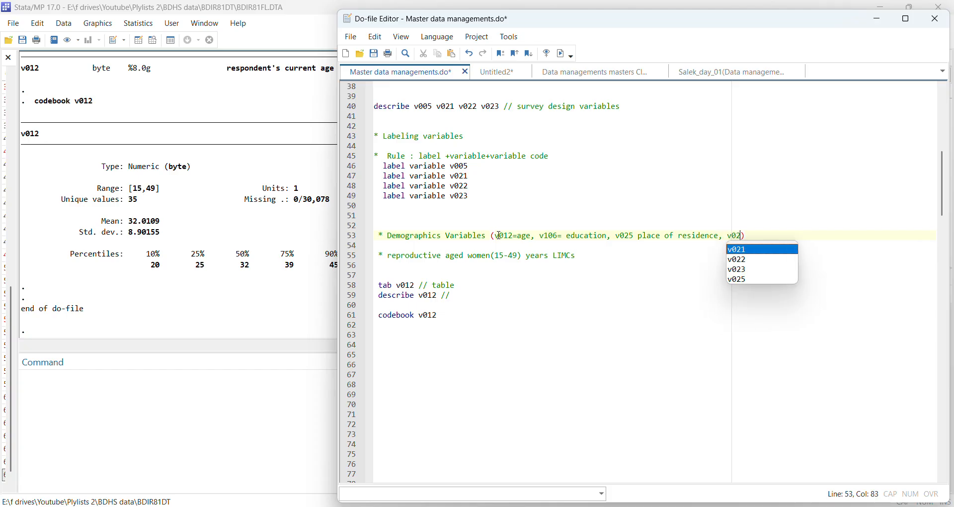
type("4")
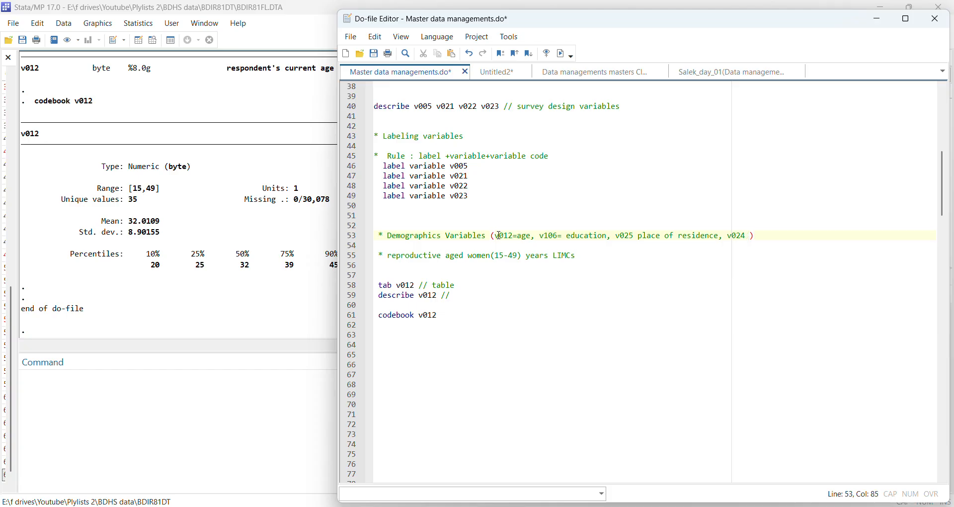
left_click(334, 174)
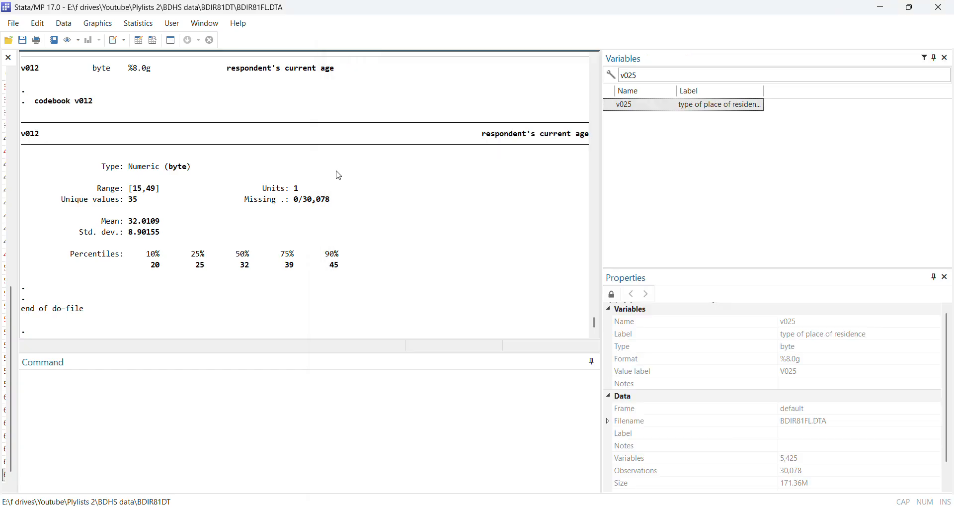
left_click(652, 77)
key("BackSpace")
type("4")
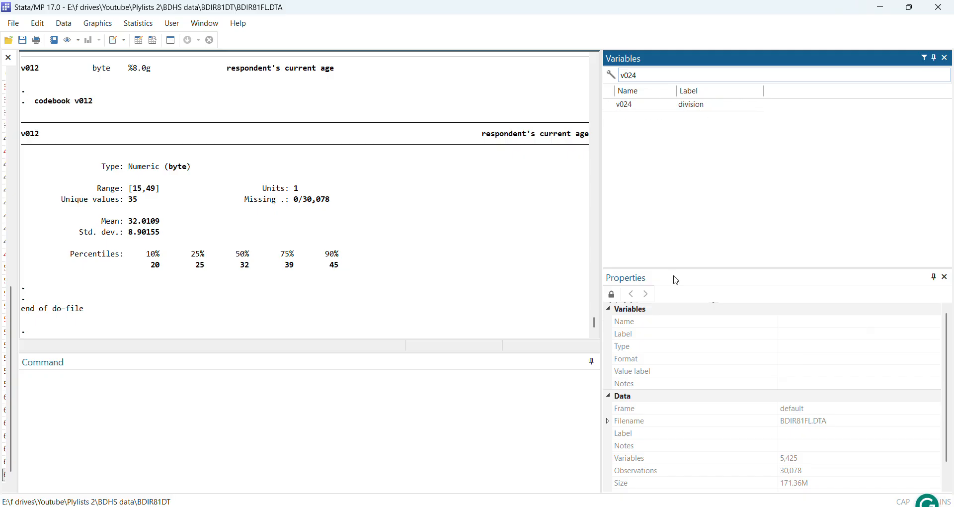
mouse_move(645, 502)
left_click(692, 476)
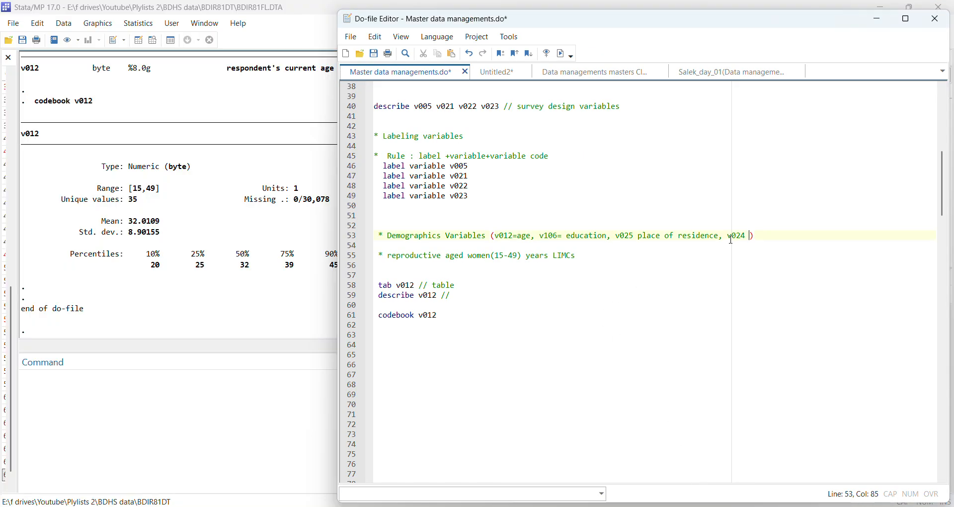
type("division")
Filter the variable list to v130 and add "v130 religion" to the Demographics Variables comment in the do-file.
left_click(217, 416)
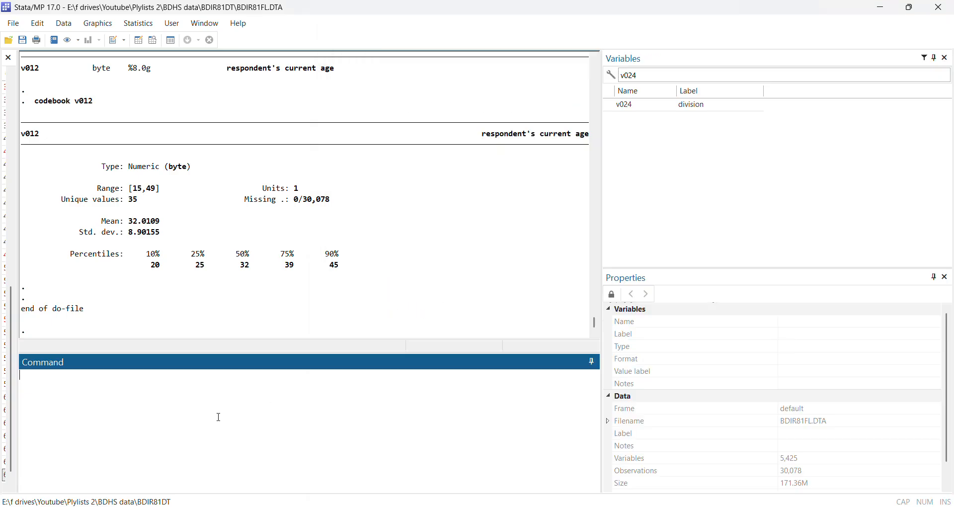
double_click(631, 75)
type("v130")
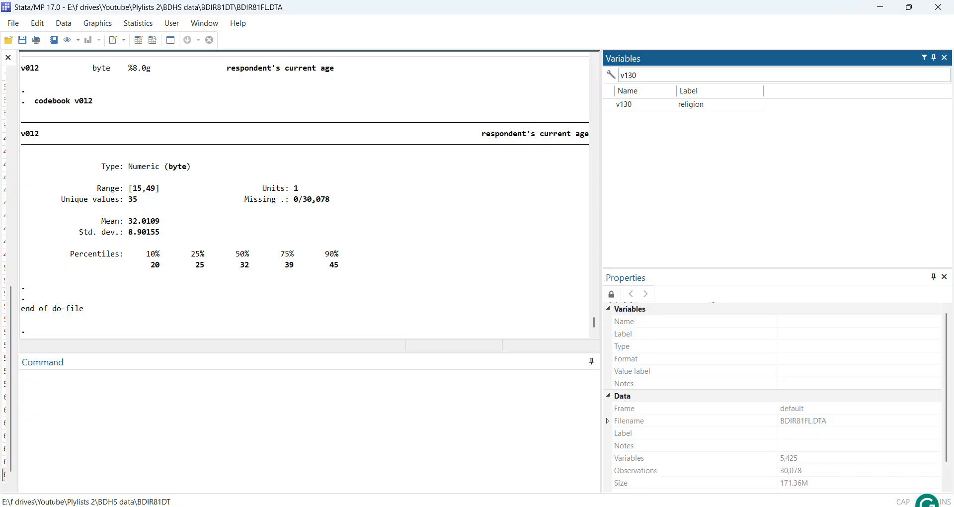
mouse_move(632, 502)
left_click(702, 450)
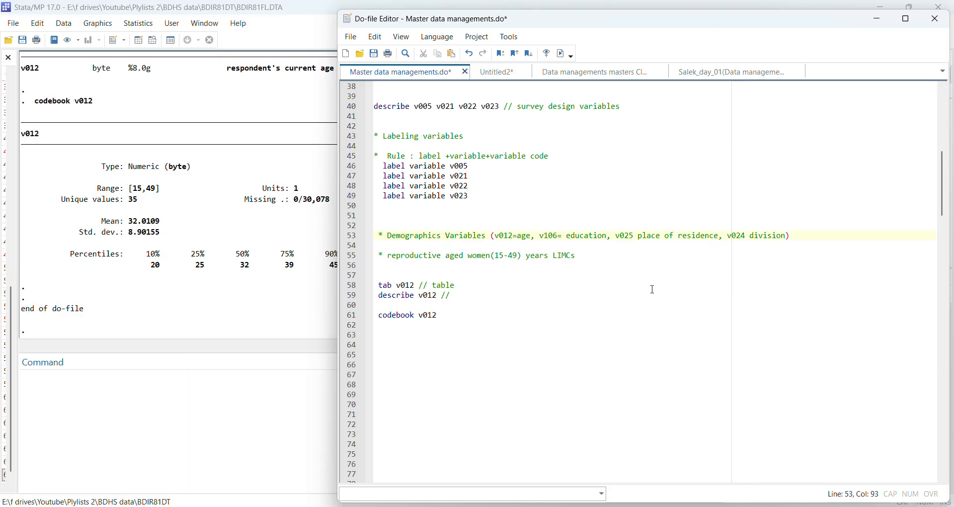
type(", v130 religi")
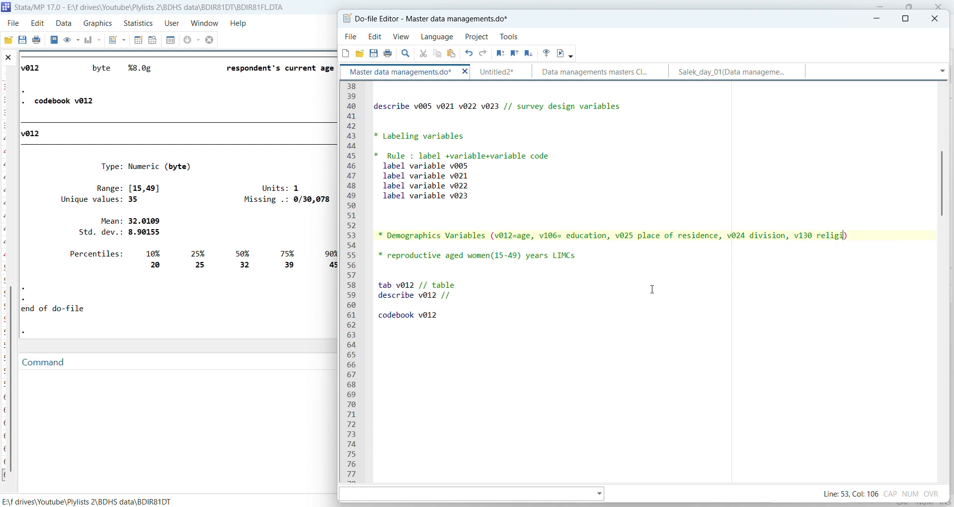
type("on")
Filter the variable list to v136, add v136 to the do-file's Demographics Variables comment, and return to the main Stata window.
left_click(280, 267)
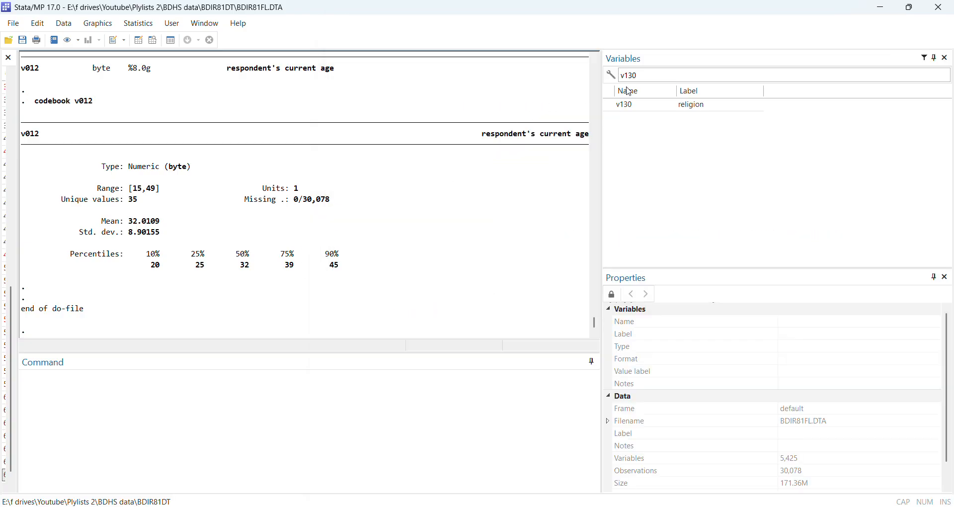
double_click(647, 75)
left_click(647, 75)
key("BackSpace")
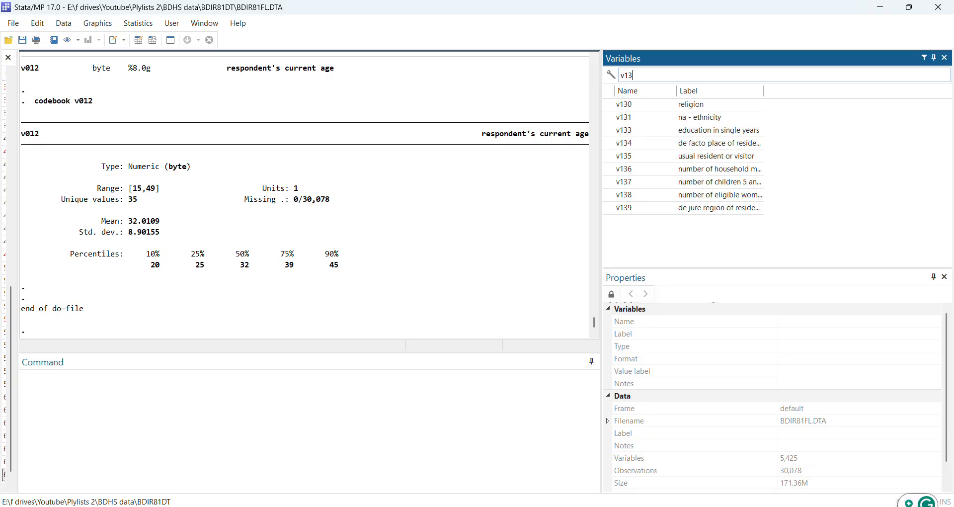
type("6")
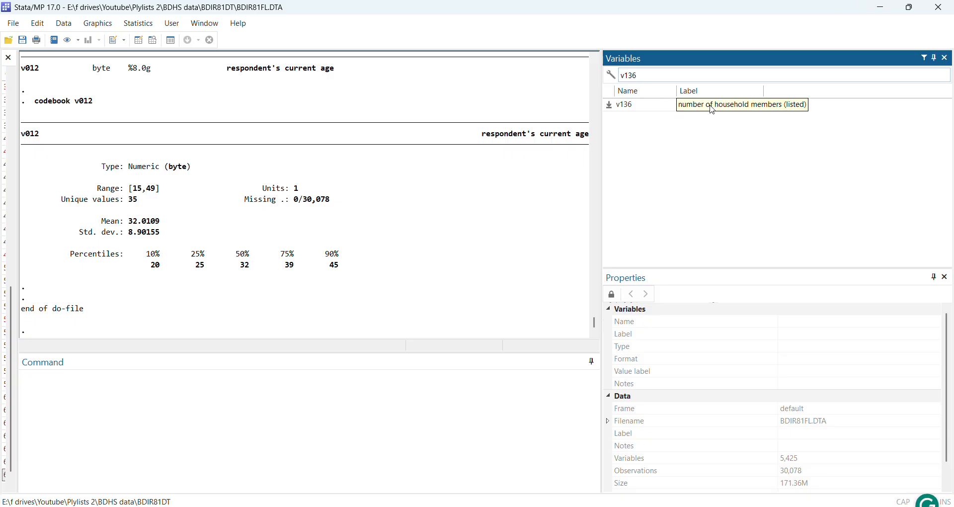
mouse_move(628, 504)
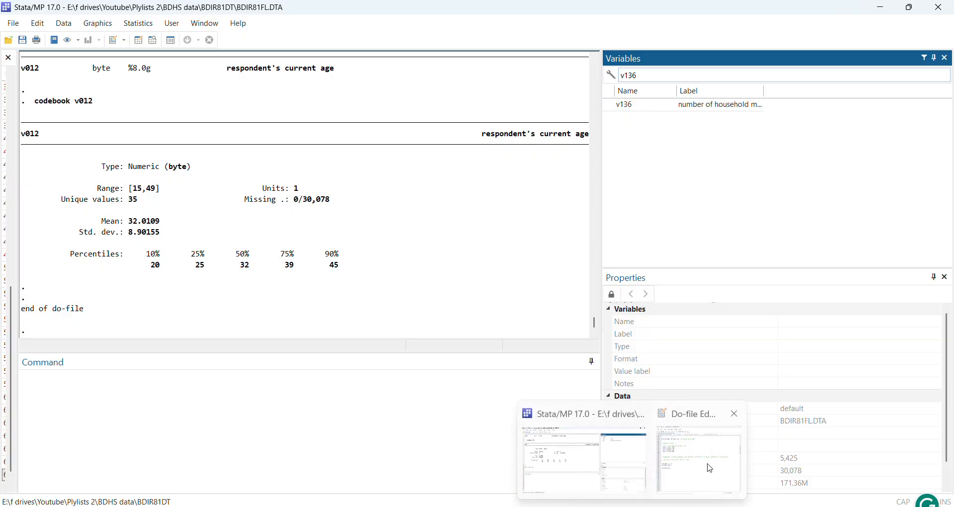
left_click(686, 456)
type(", v106= education, v025 place of residence, v024 division, v130 religion, v")
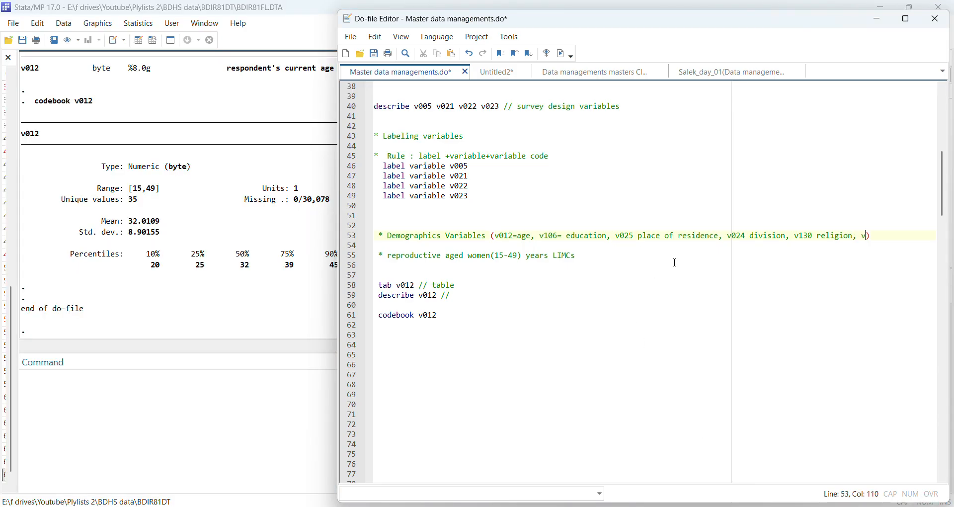
type("36")
left_click(189, 292)
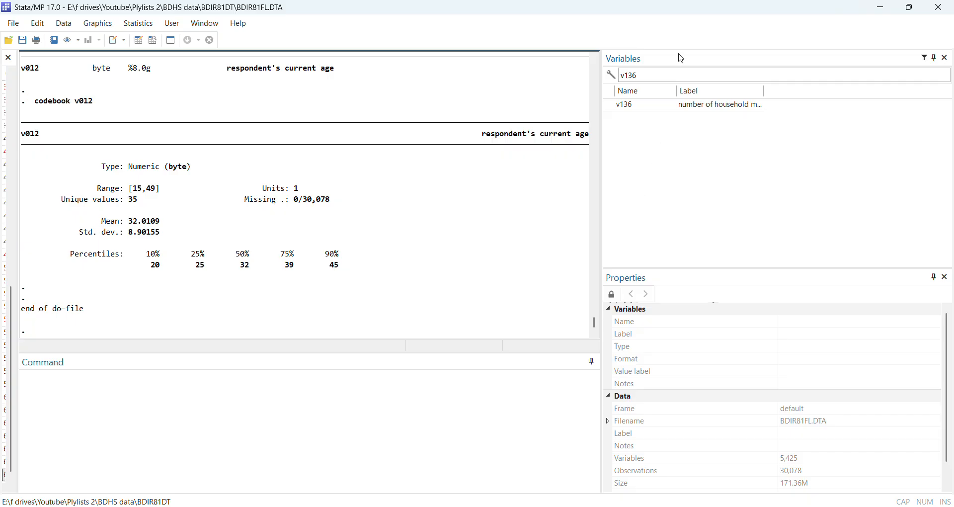
Filter the variable list to v190 and tabulate v190a, the wealth index for urban/rural.
left_click(653, 78)
type("v190")
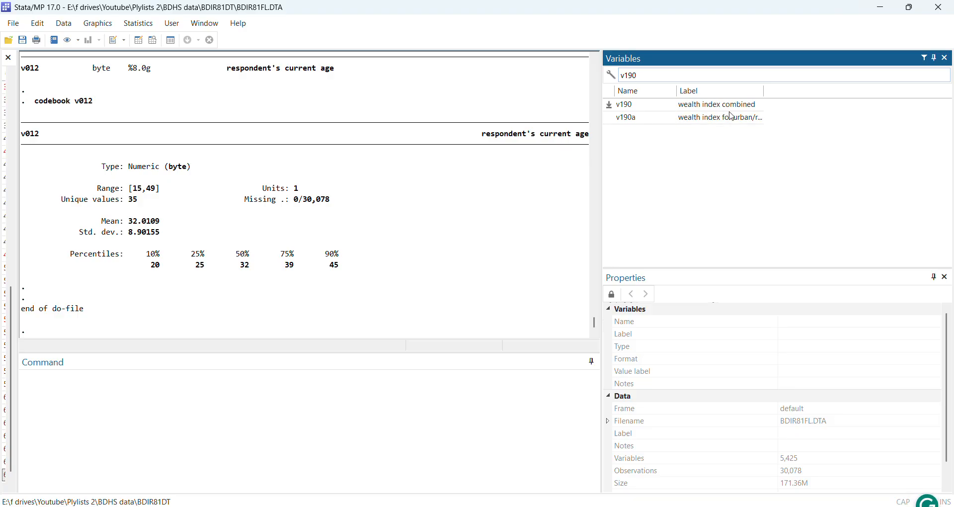
double_click(611, 117)
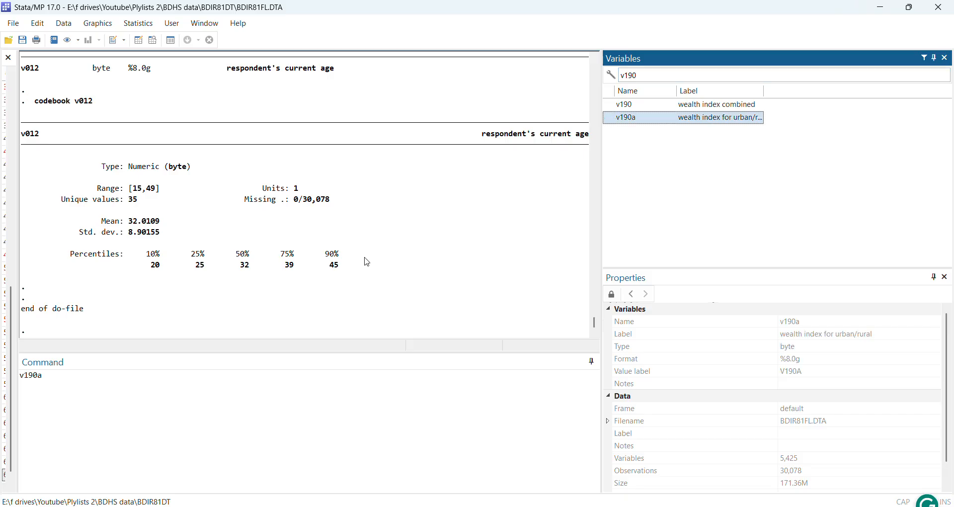
left_click(22, 376)
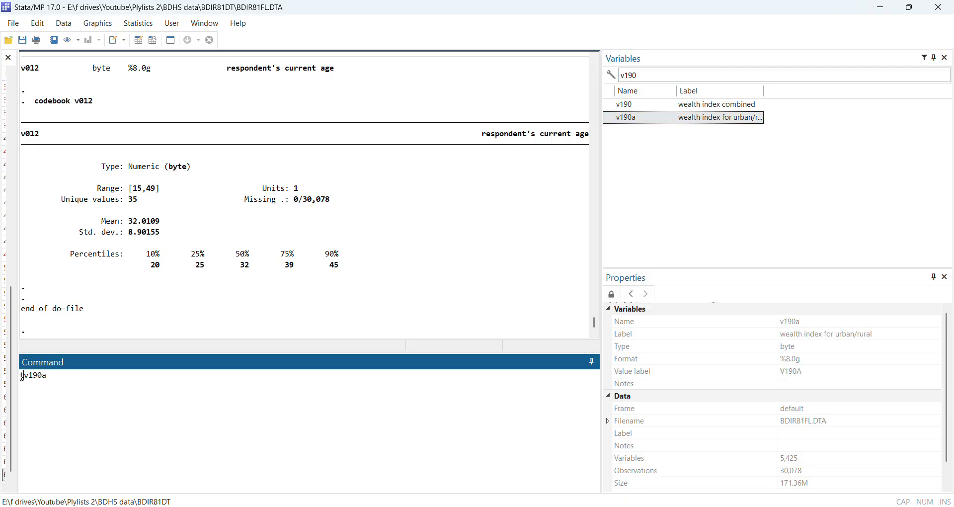
type("tab")
key("Return")
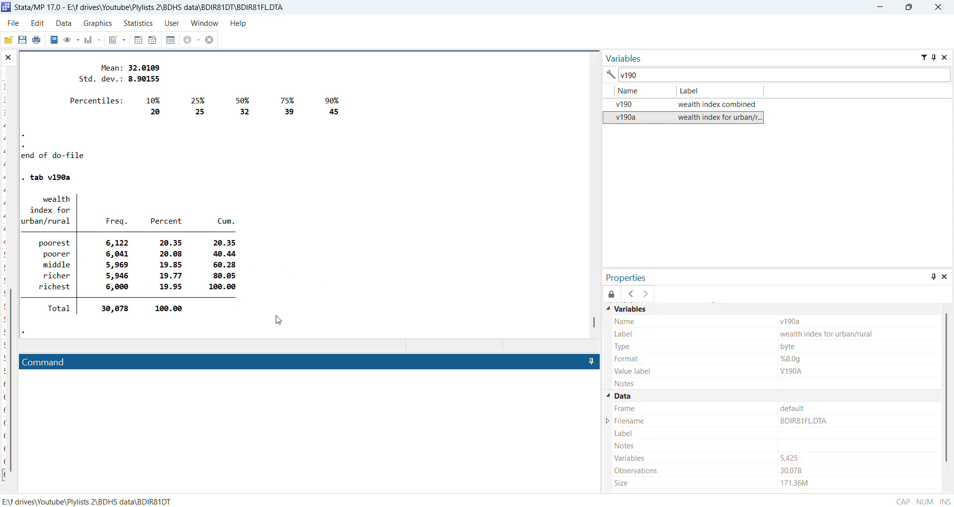
Tabulate v190, the combined wealth index, and compare its distribution with the v190a table.
double_click(609, 104)
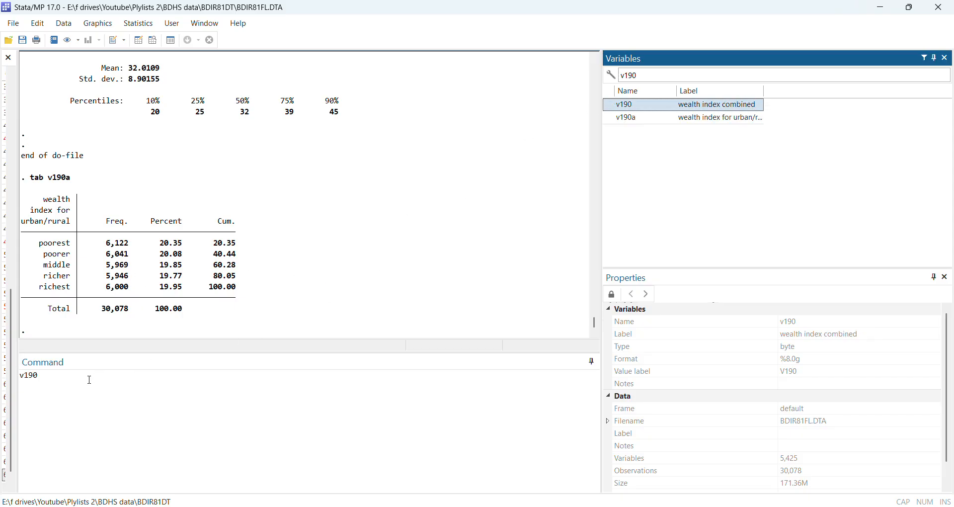
left_click(23, 377)
type("tab")
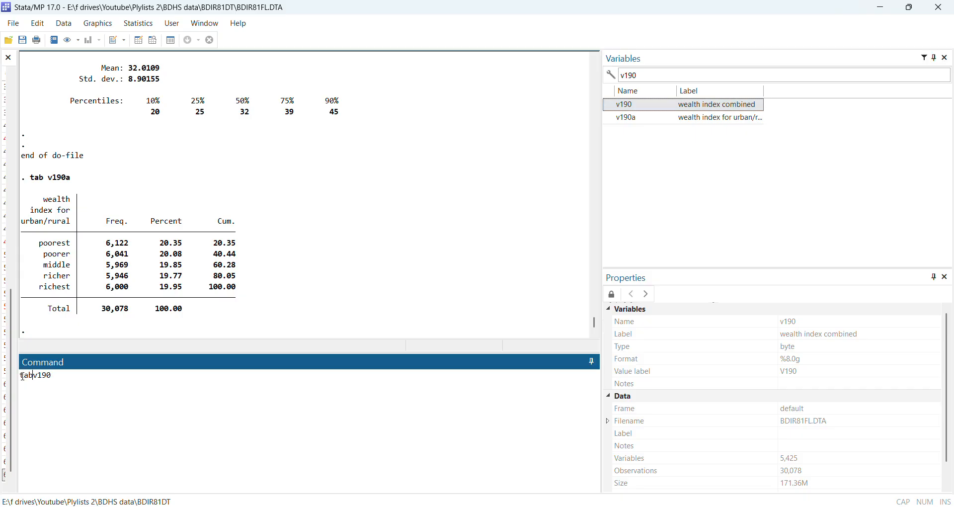
key("Return")
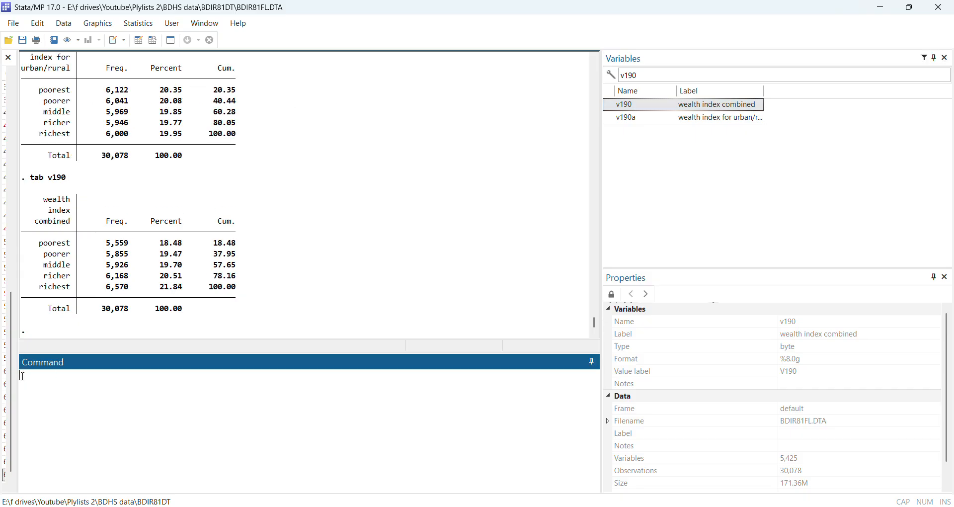
scroll(152, 242, "up", 1)
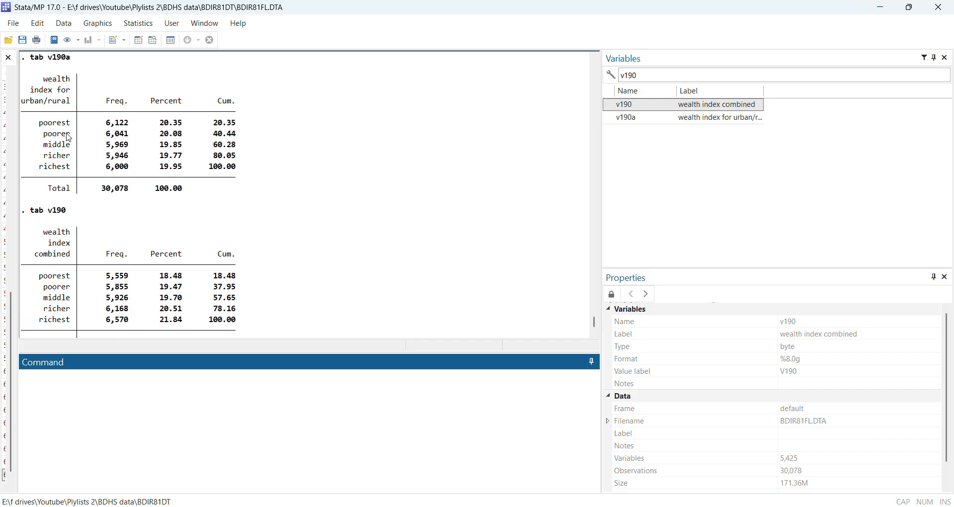
scroll(111, 174, "down", 1)
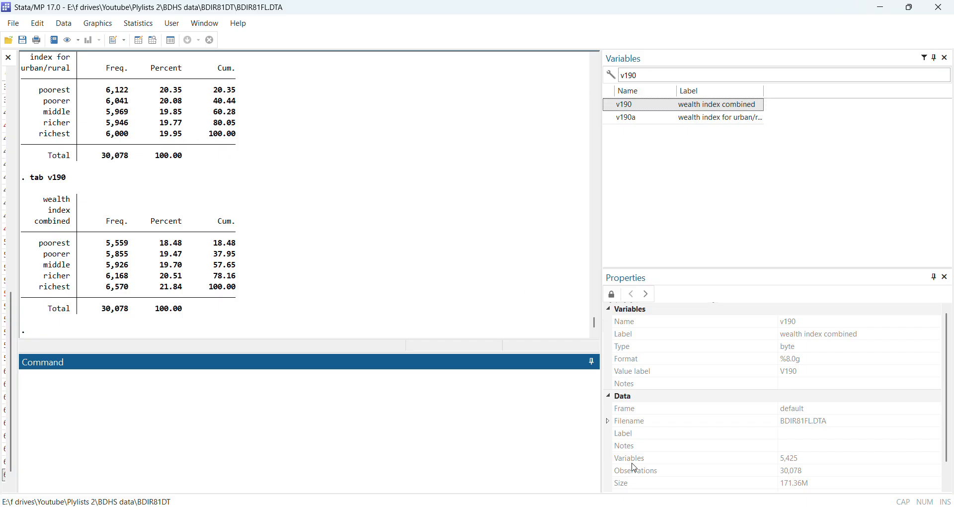
Check the unfinished v136 entry in the do-file and look up v136 in the main window's variable list.
left_click(696, 459)
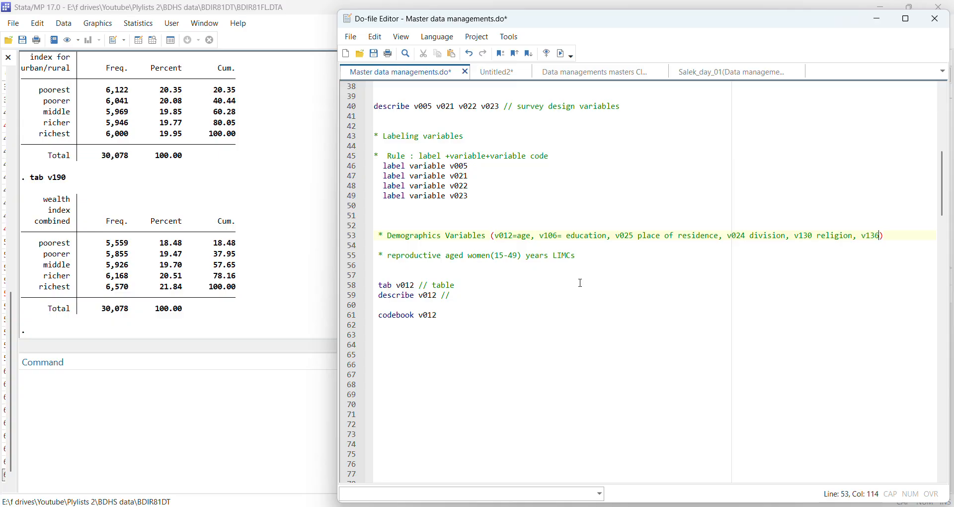
scroll(201, 251, "up", 8)
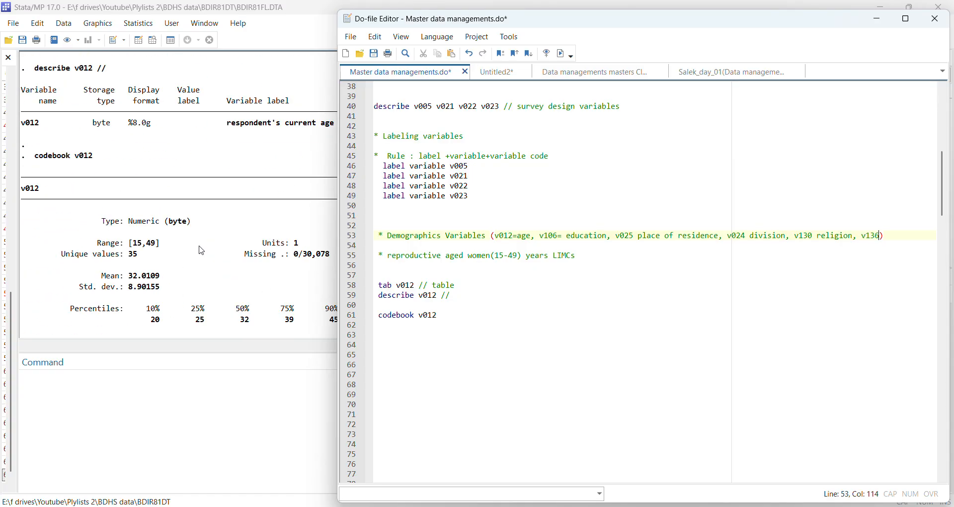
left_click(202, 251)
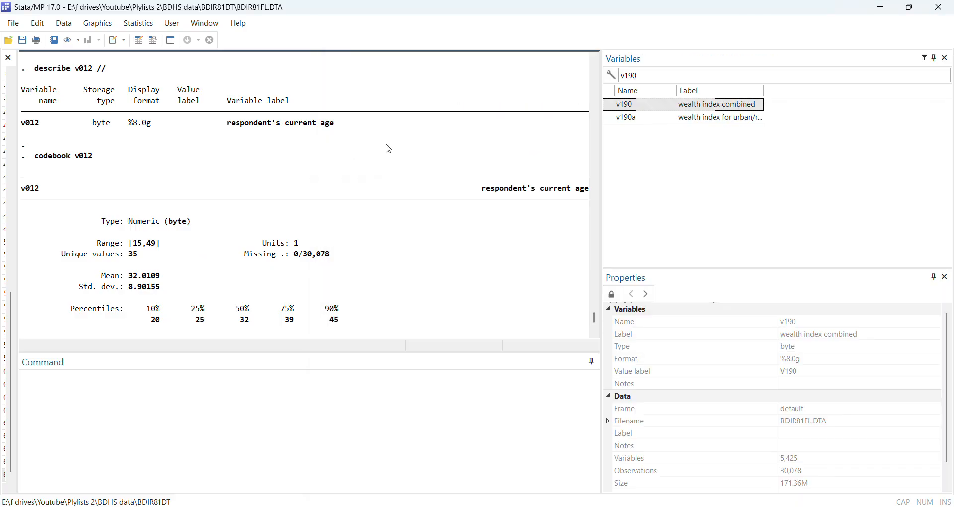
double_click(654, 77)
key("BackSpace")
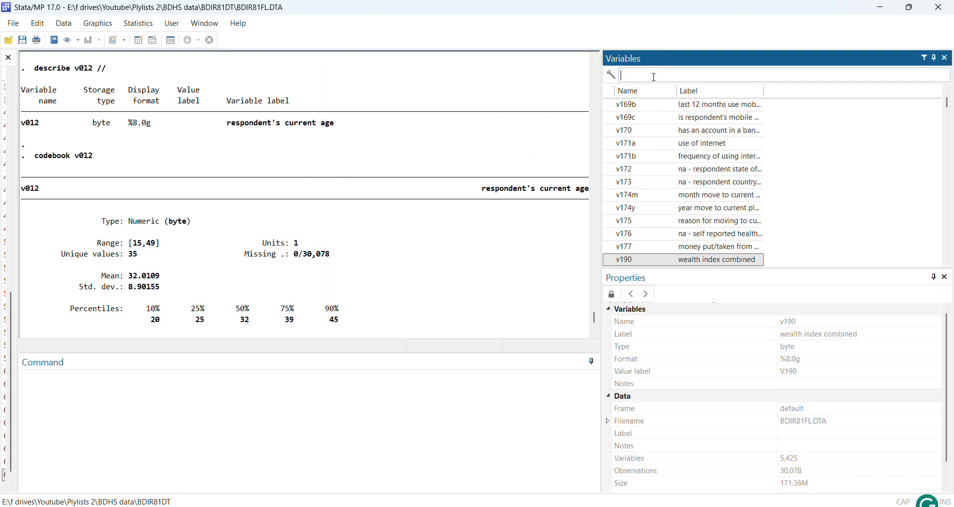
type("v136")
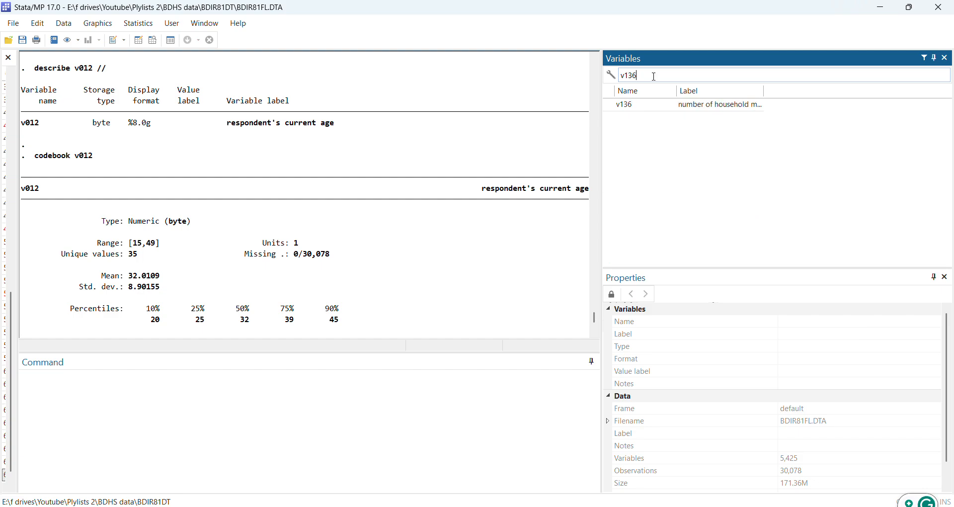
Complete the v136 entry in the do-file's Demographics Variables comment with "= household member".
mouse_move(657, 503)
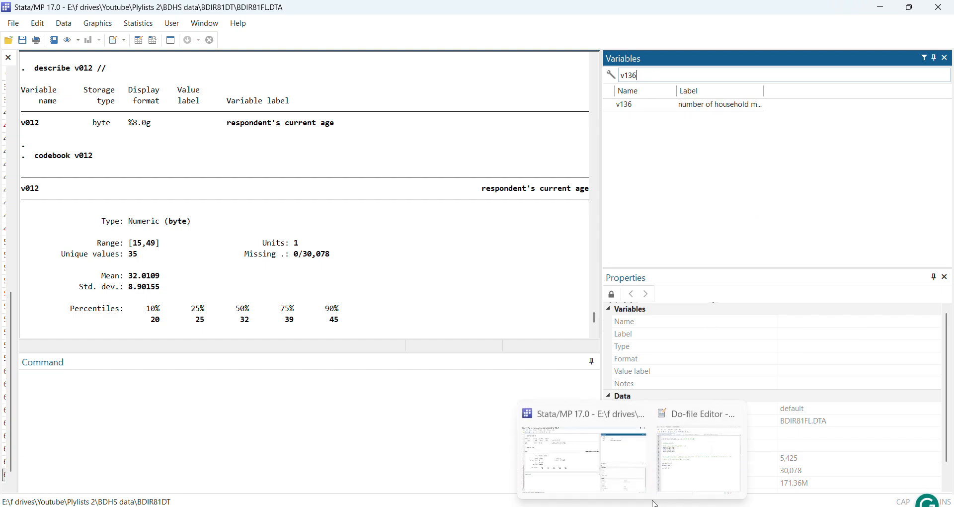
left_click(701, 450)
type("= ")
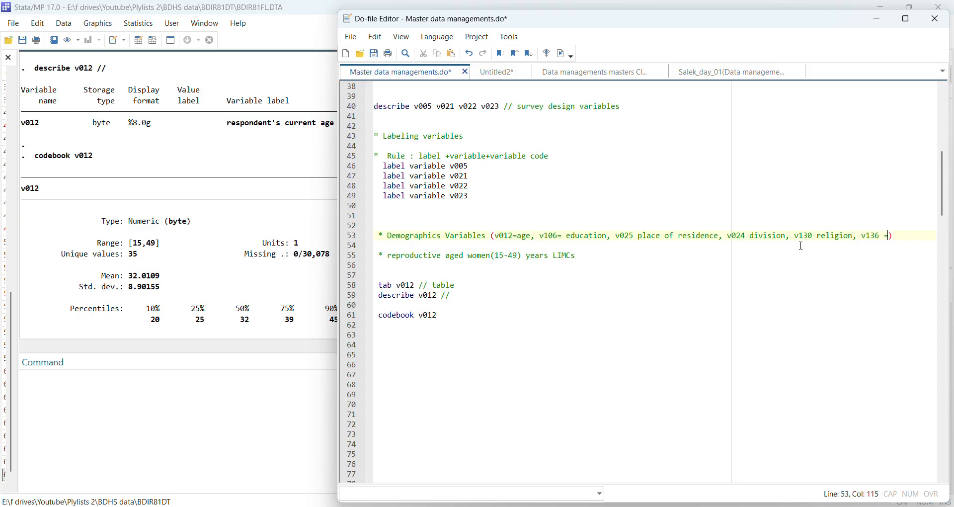
type("hooooooh")
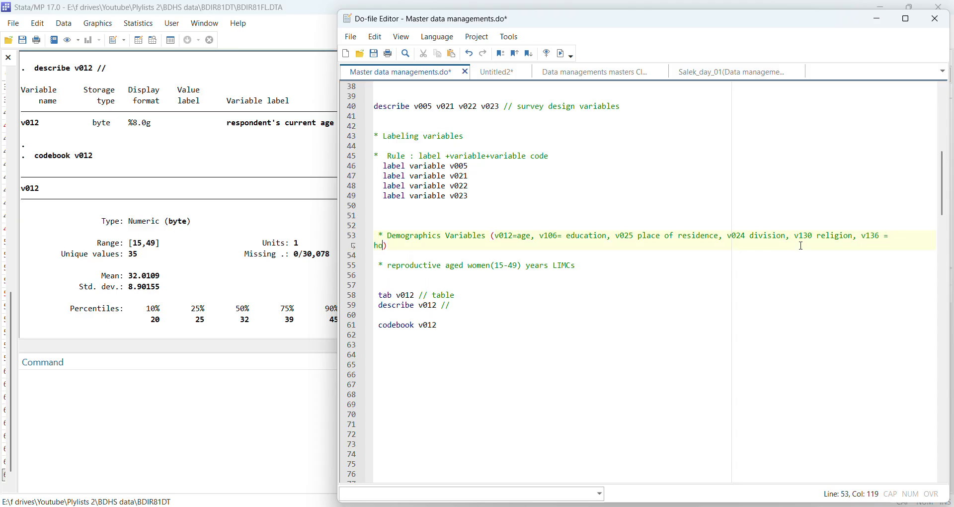
type("ol")
key("BackSpace")
key("BackSpace")
key("BackSpace")
key("BackSpace")
key("BackSpace")
key("BackSpace")
key("BackSpace")
key("BackSpace")
type("usehold member")
left_click(479, 311)
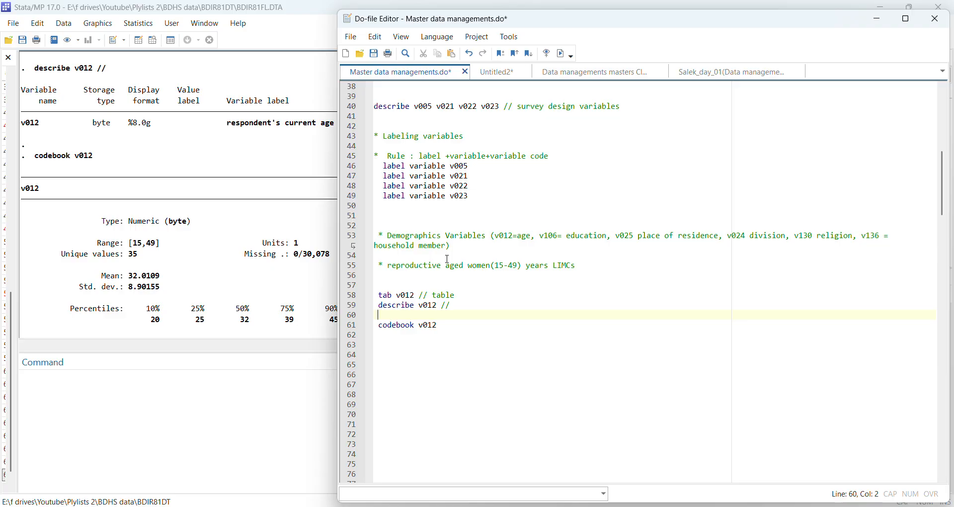
Add "v190= wealth status" at the end of the Demographics Variables comment and save the do-file.
scroll(137, 214, "down", 11)
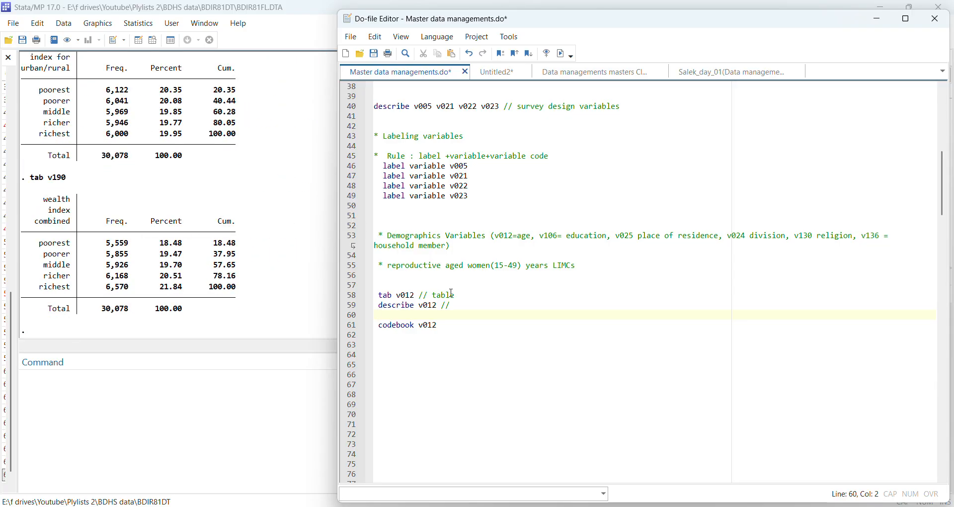
left_click(447, 246)
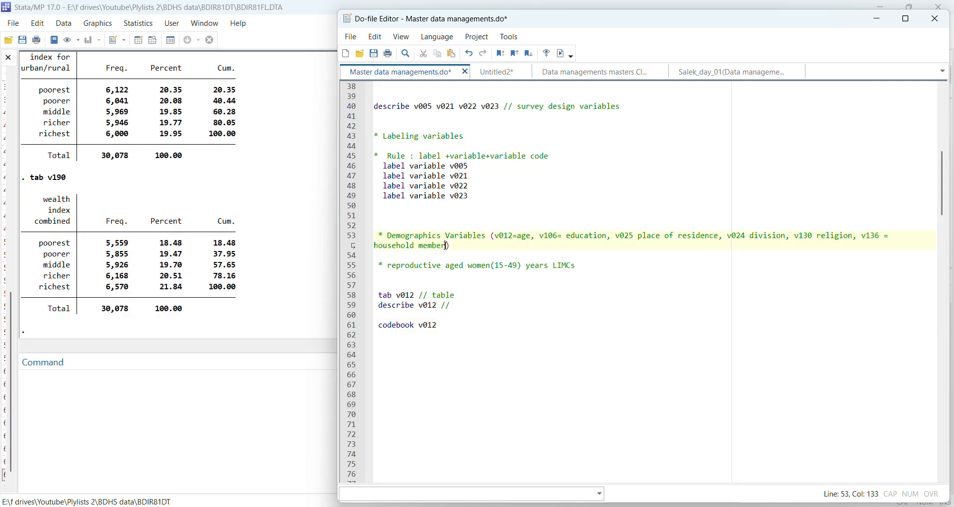
type(", v")
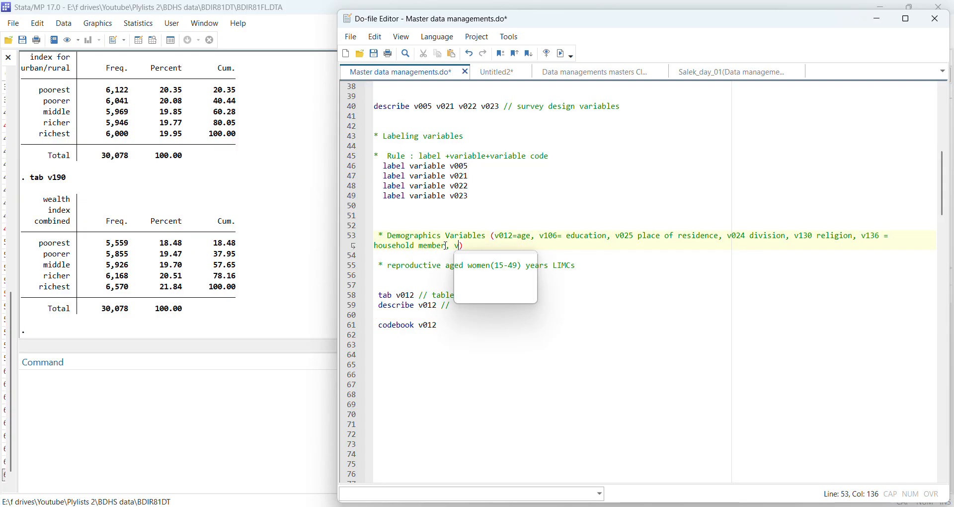
type("19")
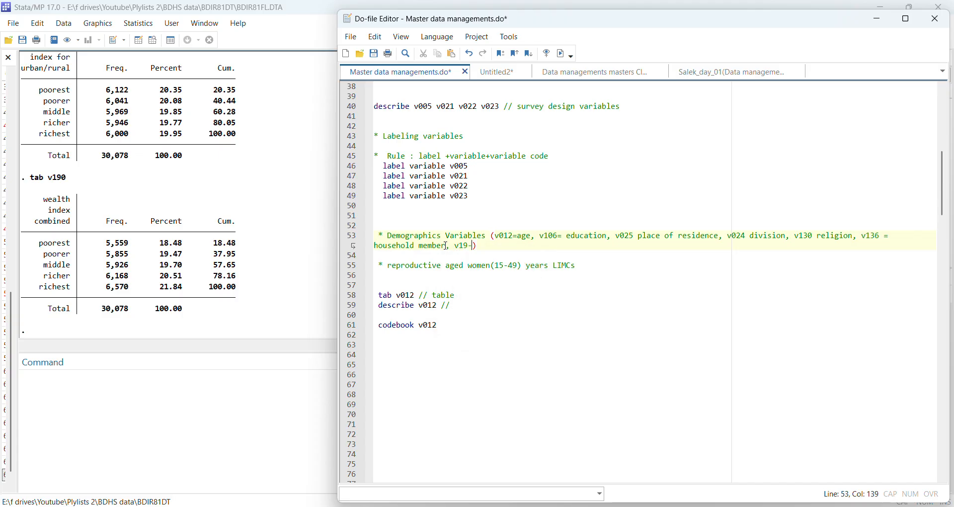
type("0= wealth status")
left_click(374, 53)
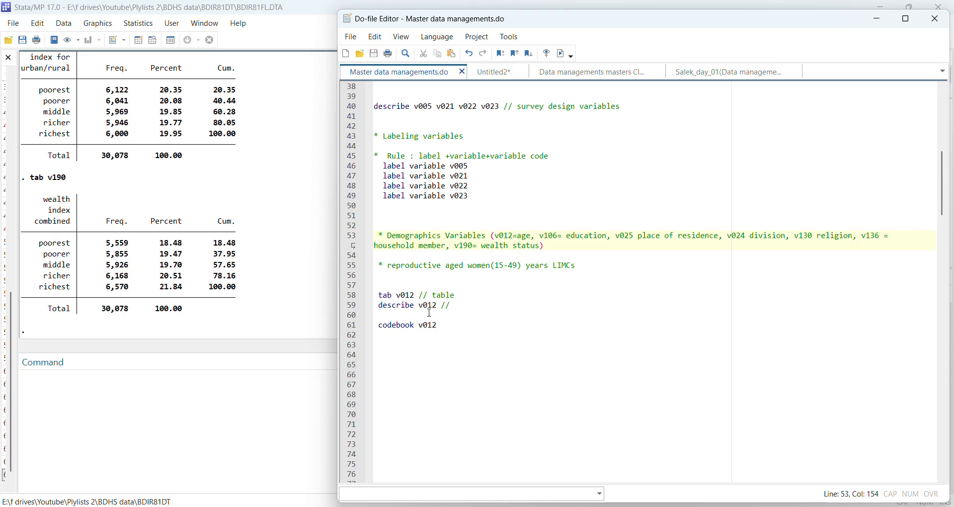
Start a new "*" comment on line 66, below the codebook v012 command.
scroll(430, 313, "down", 4)
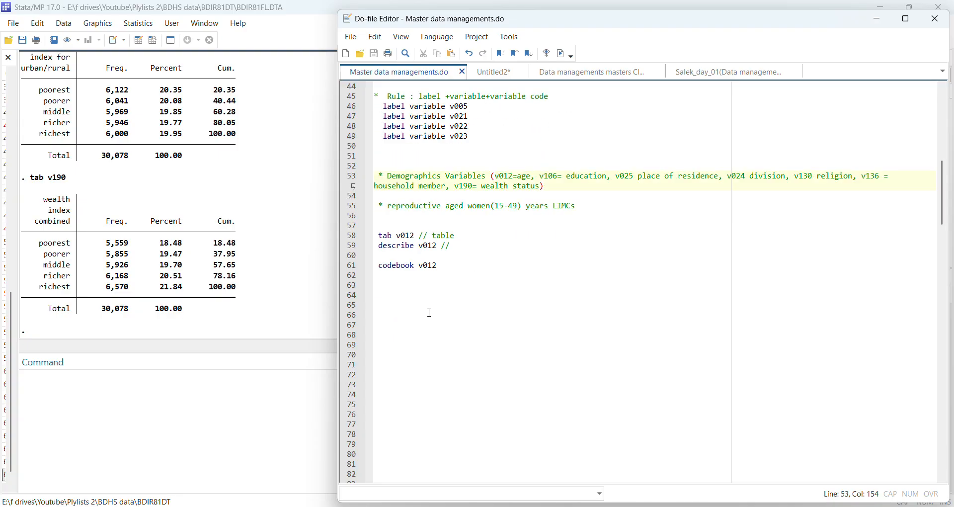
scroll(431, 311, "up", 1)
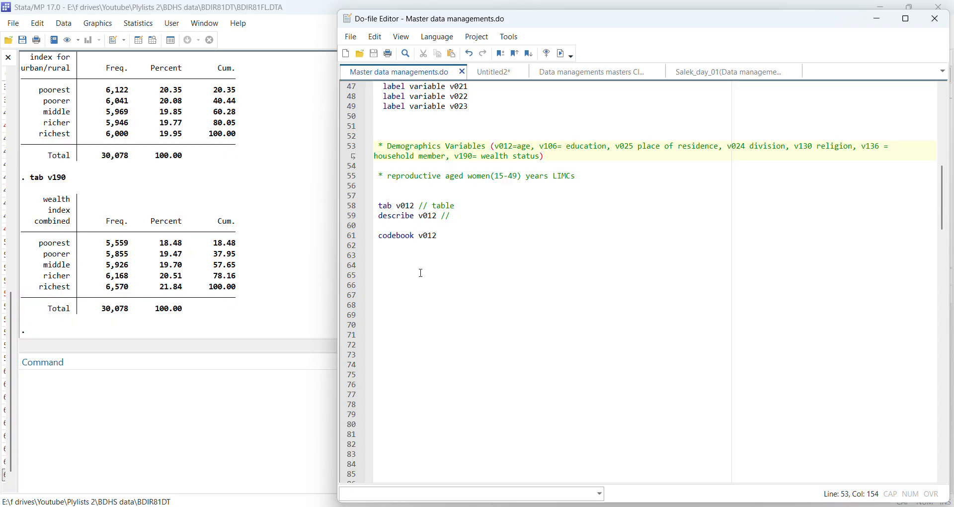
left_click(398, 286)
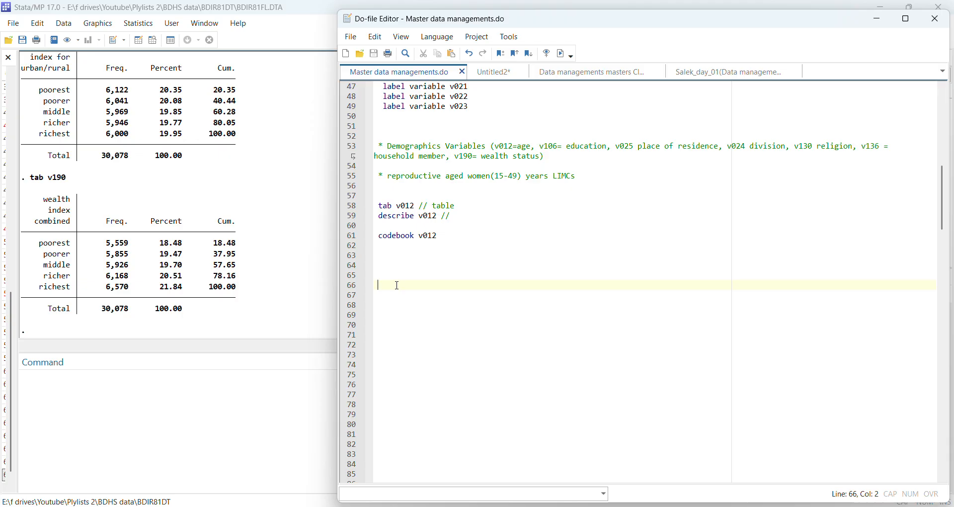
type("*")
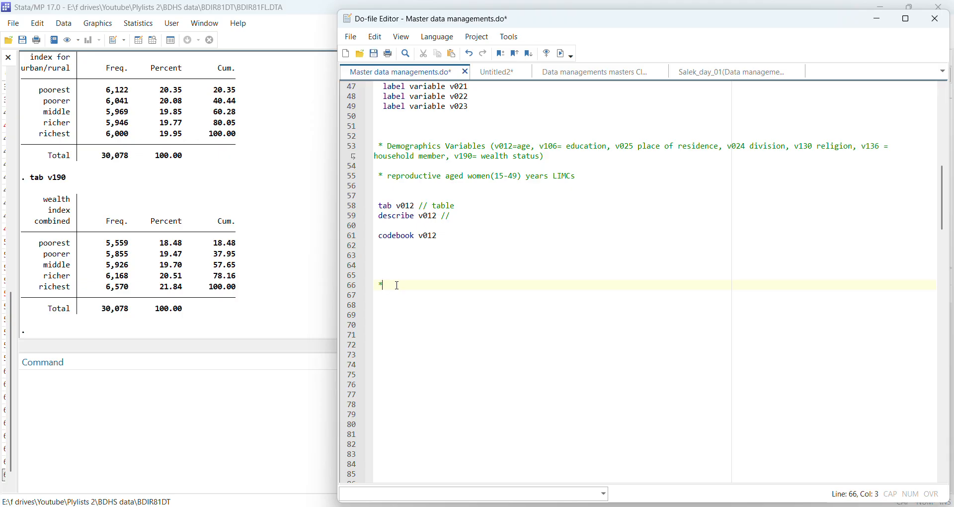
Complete the comment on line 66 as "* SEE Actual values" and leave blank lines beneath it.
type(" SEE Ac")
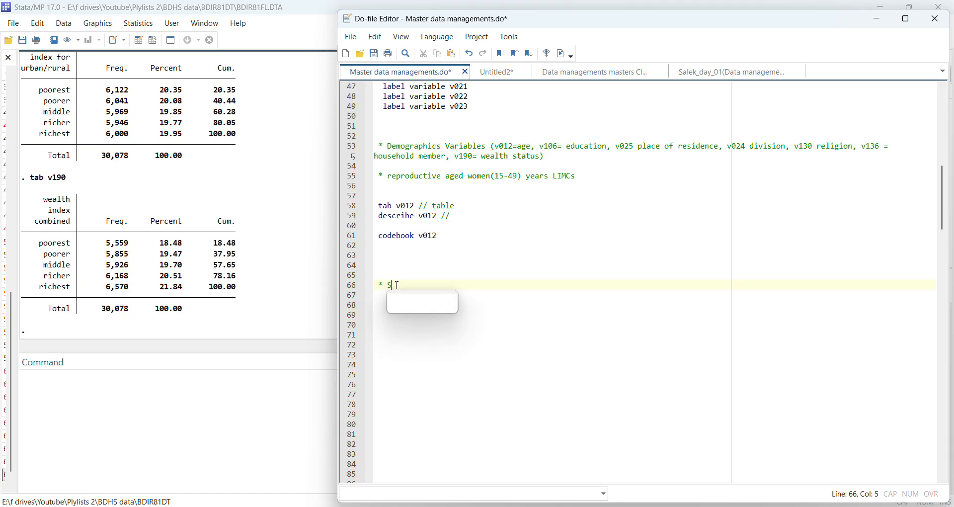
type("t")
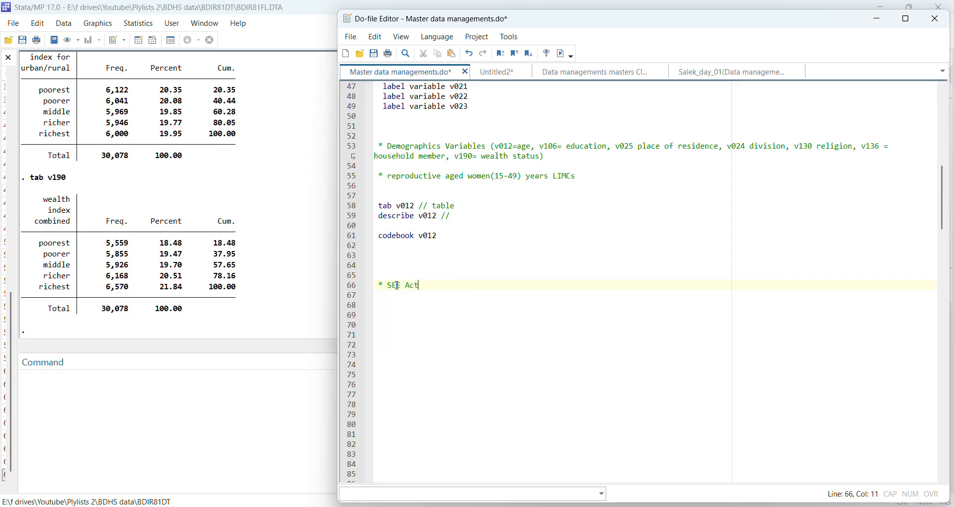
type("ual va")
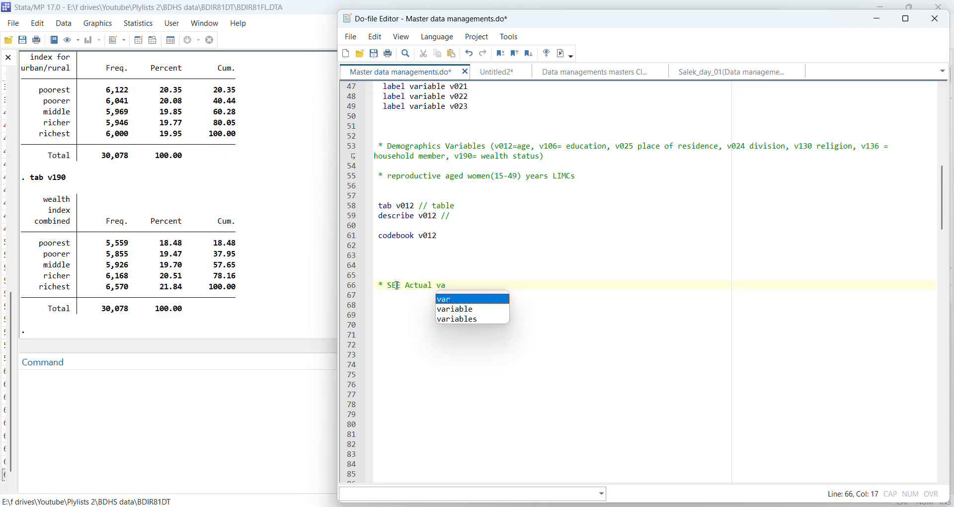
type("lues")
key("Return")
key("Return")
key("Return")
key("Return")
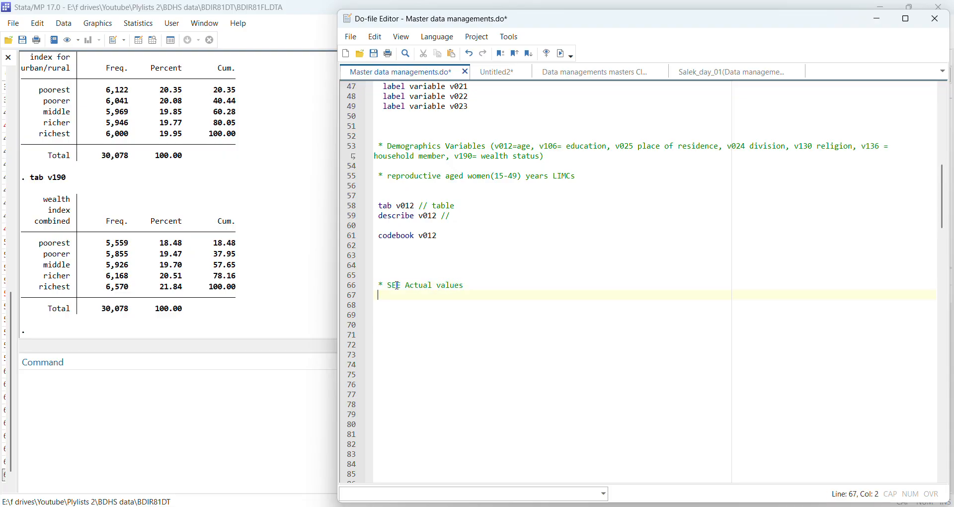
Write the command "tabulate v012" on line 70 for the age variable listed in the demographics comment.
type("tabulate")
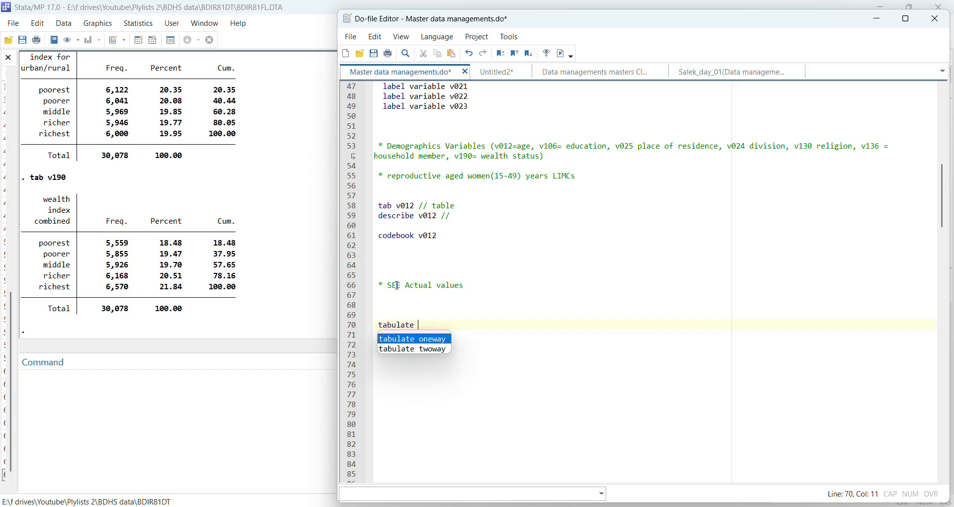
left_click(426, 207)
scroll(427, 206, "up", 2)
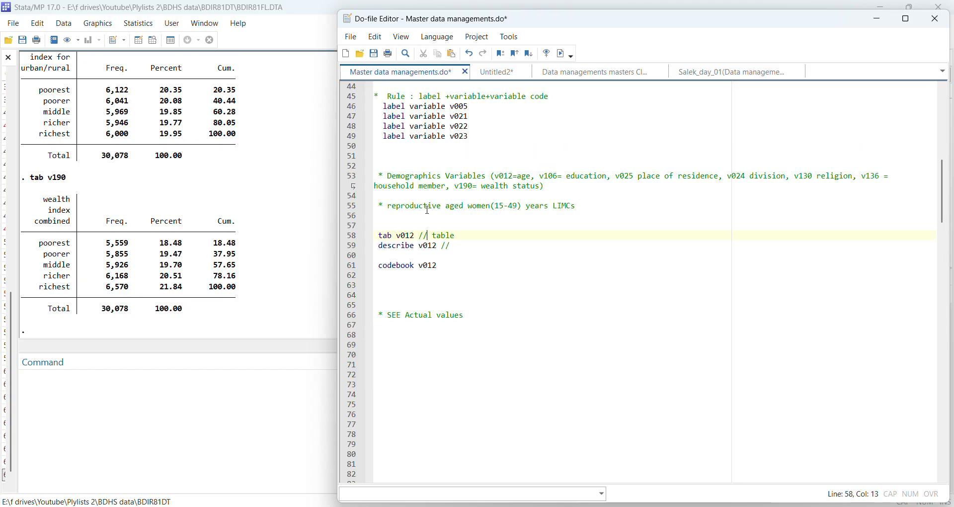
left_click_drag(495, 206, 514, 209)
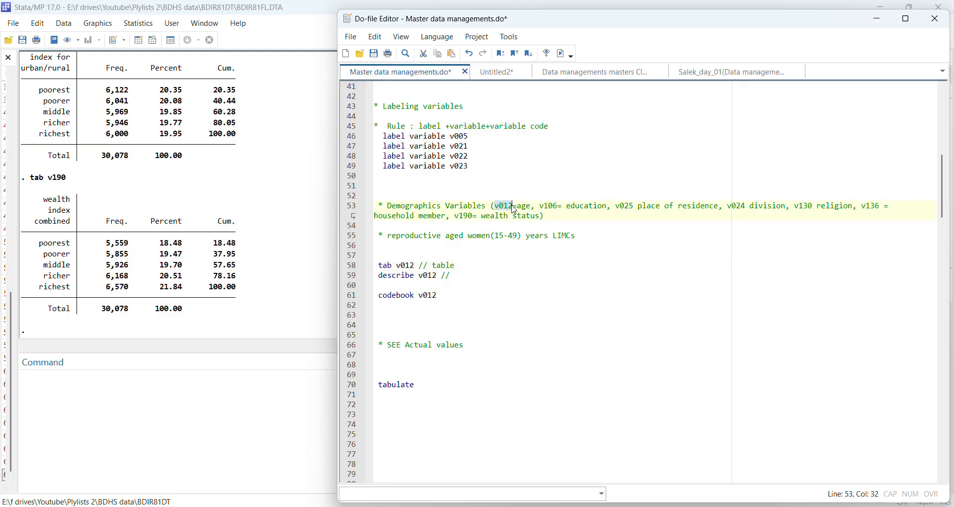
left_click(427, 384)
type("v012")
key("Return")
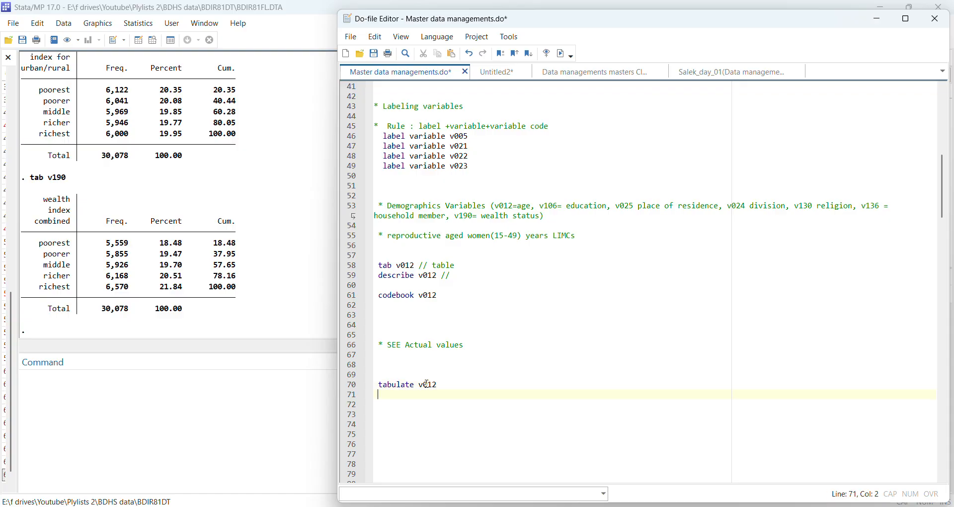
Add "tabulate v106" on the line below, copying the education variable code from the demographics comment.
type("tabulate")
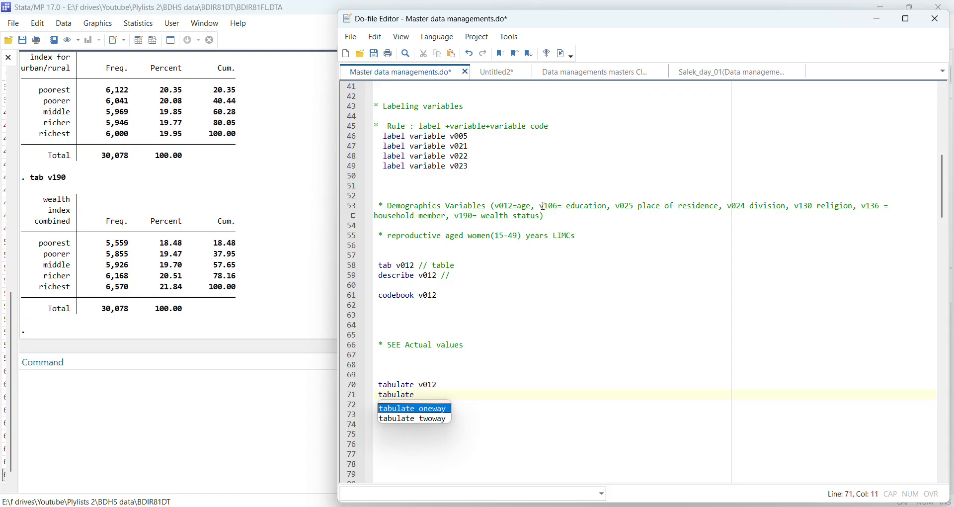
left_click_drag(540, 205, 559, 207)
key("ctrl+c")
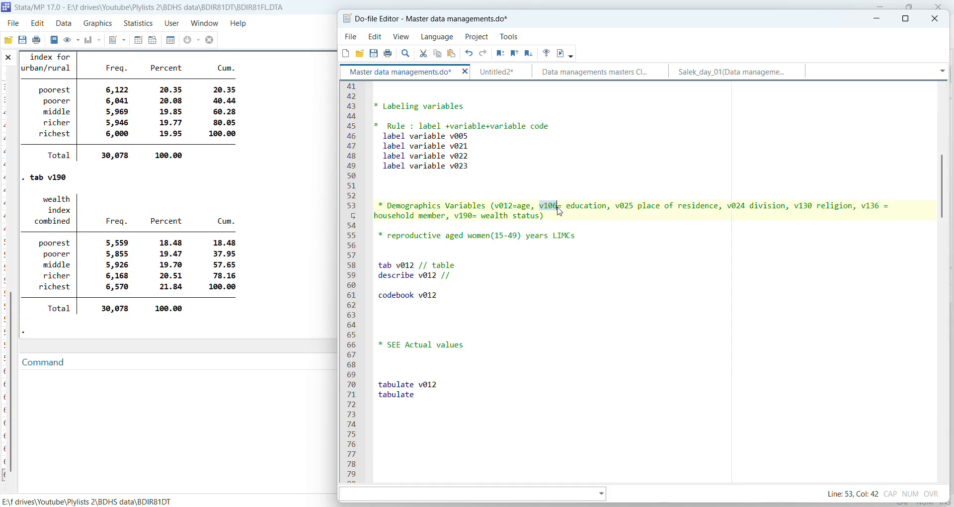
left_click(455, 395)
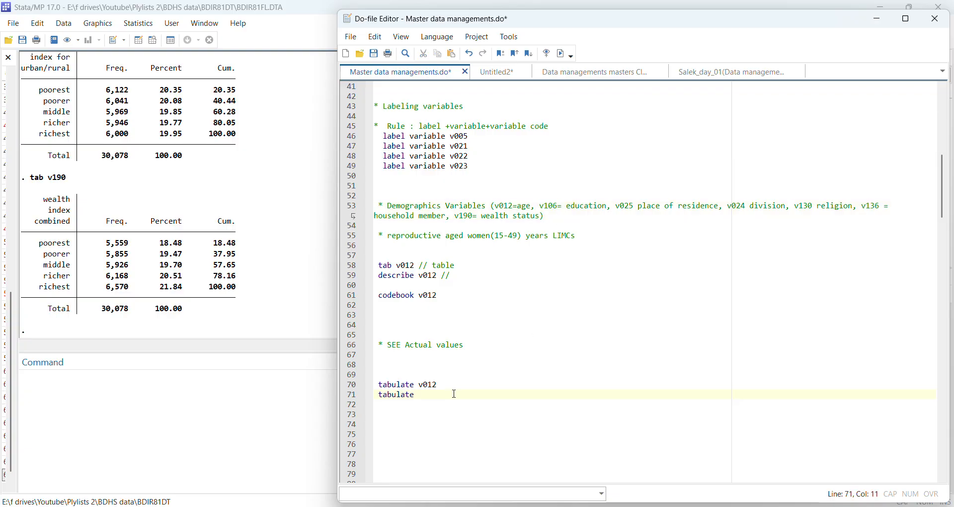
key("ctrl+v")
key("Return")
key("Return")
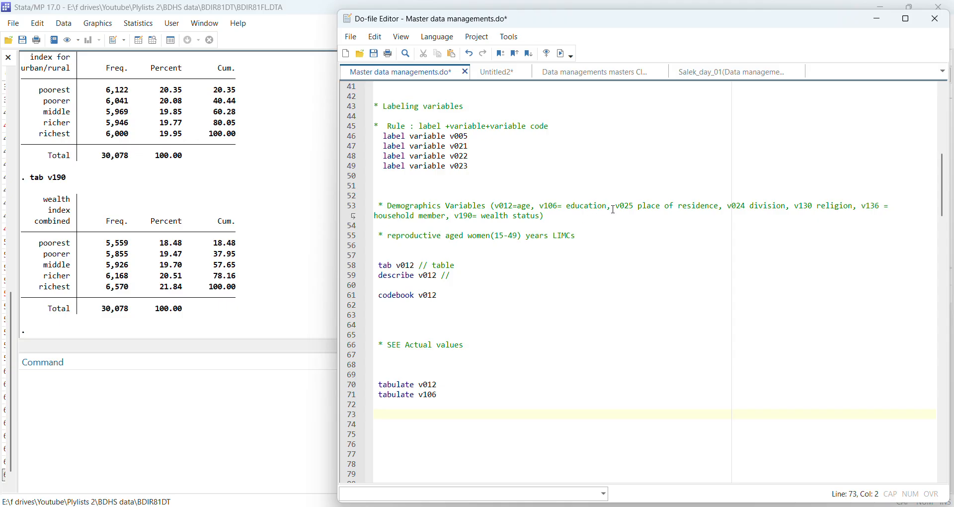
Add "tabulate v025" on line 72 for the place of residence variable.
left_click_drag(616, 206, 637, 211)
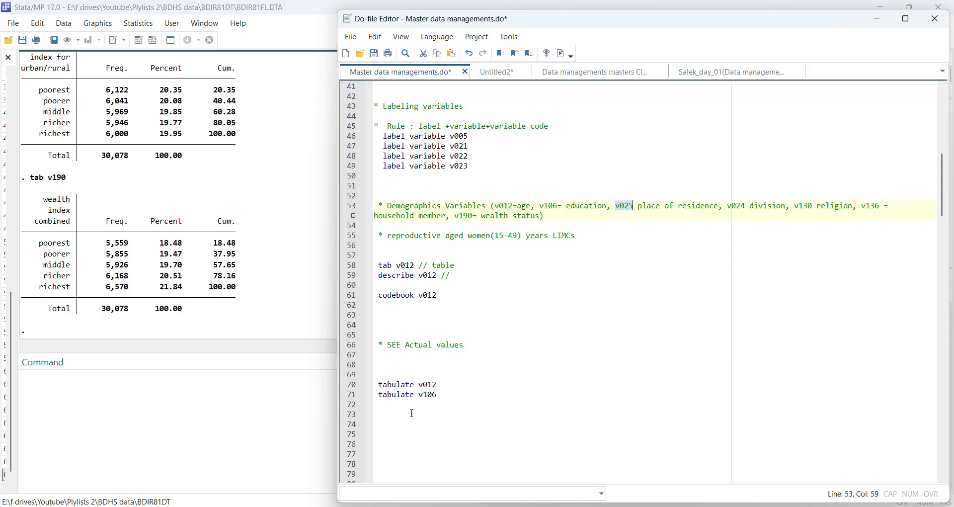
left_click(390, 406)
type("tab")
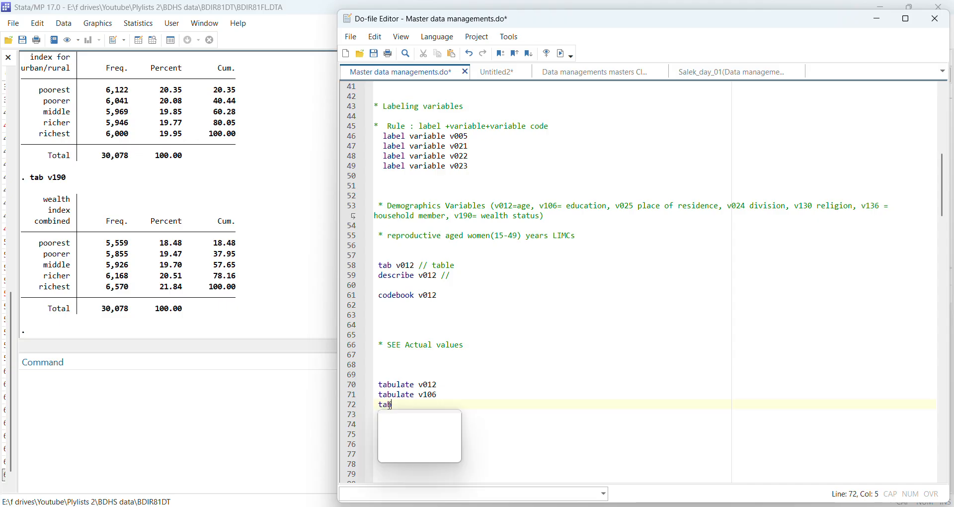
type("ulate v025")
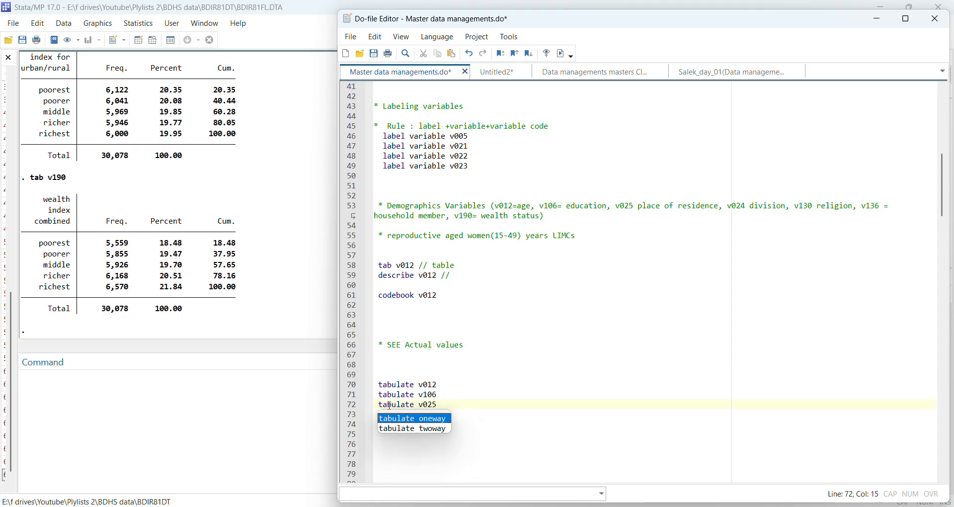
left_click(458, 399)
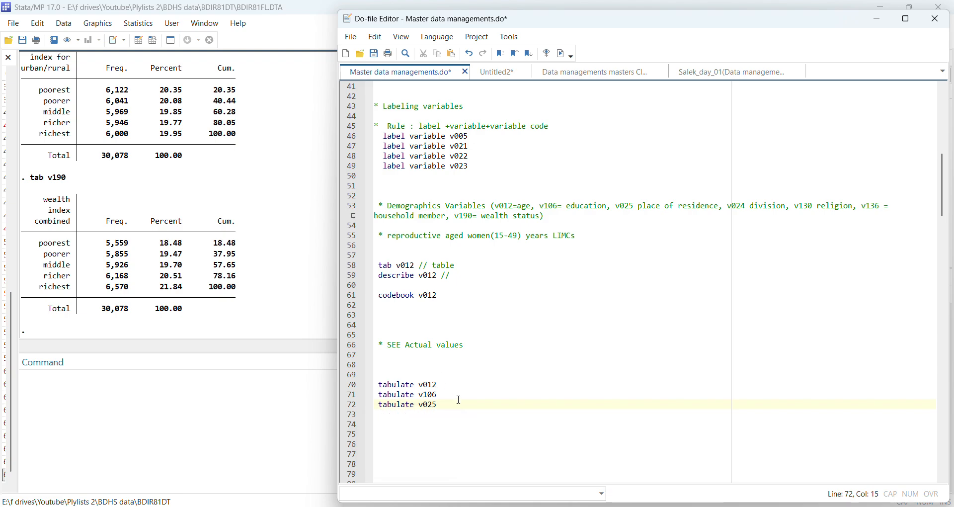
key("Return")
key("Return")
Add "tabulate v024" on line 73 for the division variable, undoing the autocompleted "oneway".
double_click(738, 203)
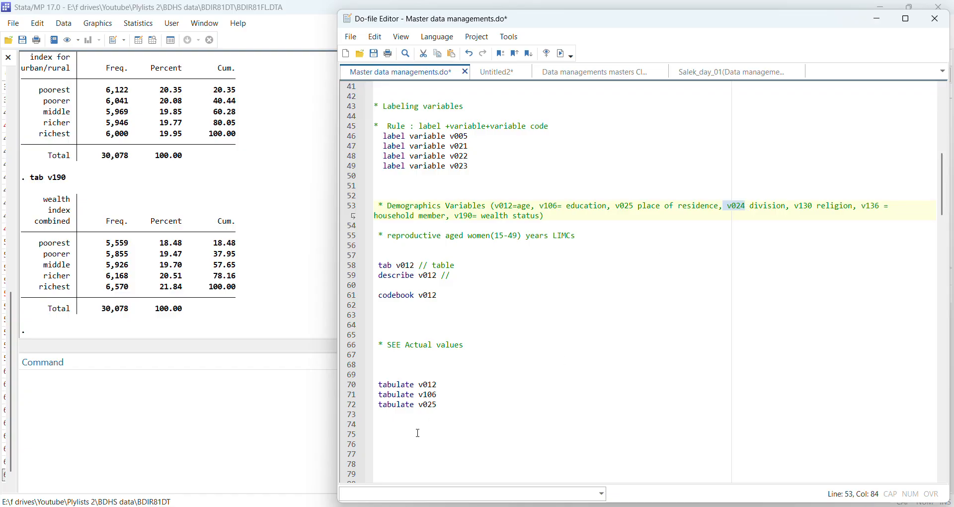
left_click(395, 423)
type("tabulate")
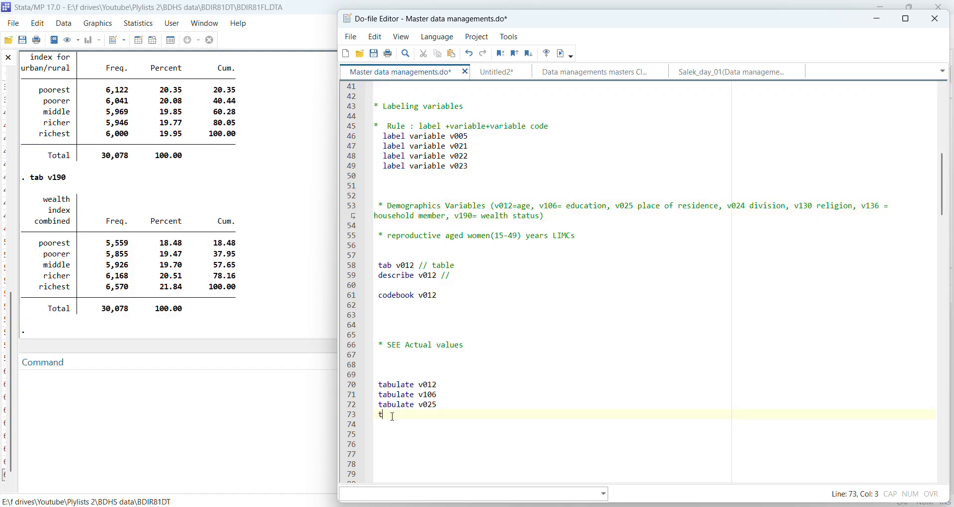
type("  v024")
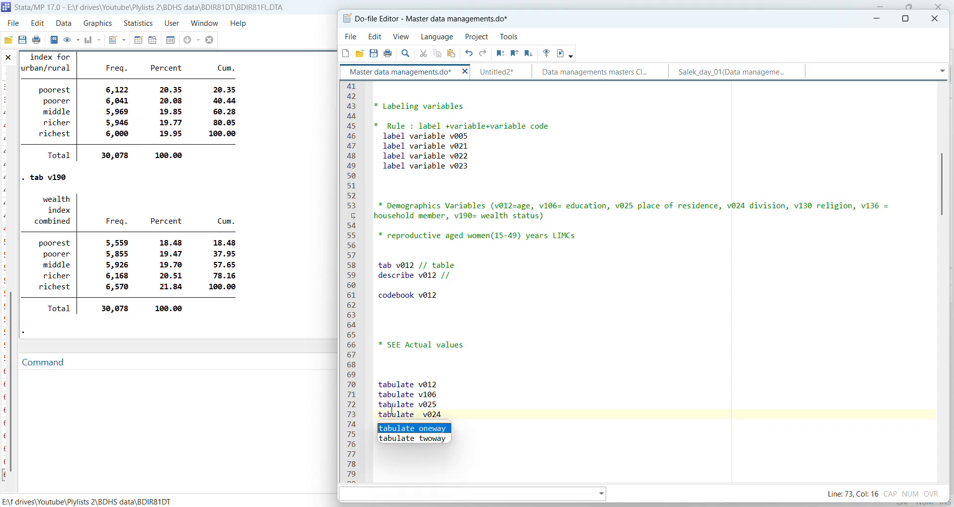
key("Return")
key("Return")
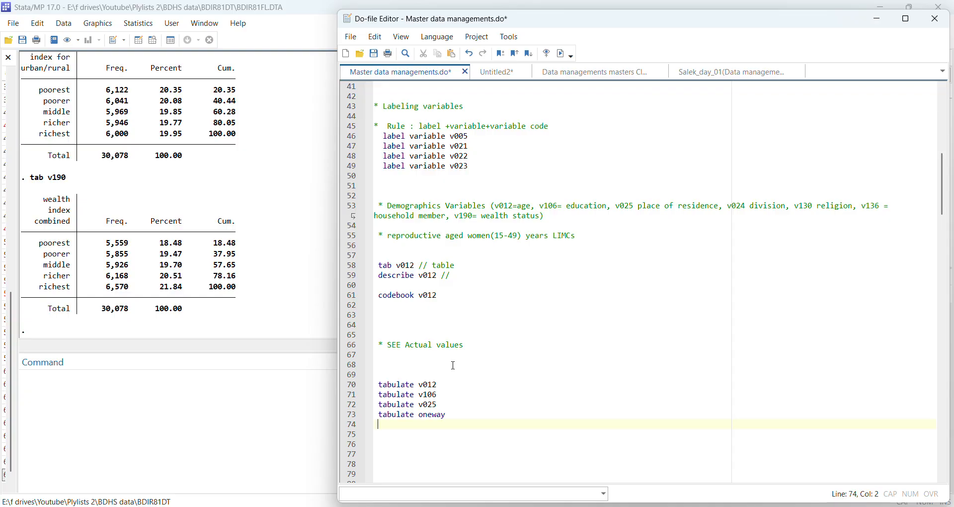
left_click(449, 414)
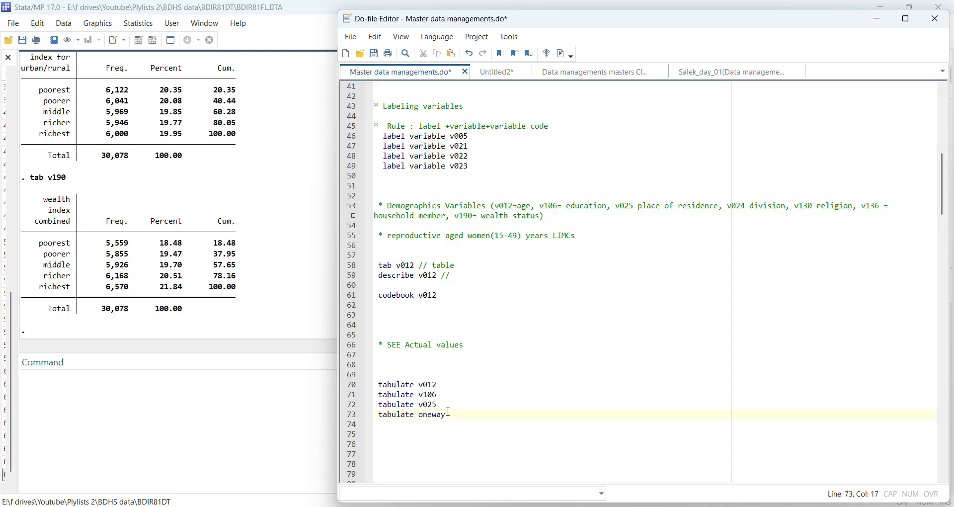
key("ctrl+z")
Run the four tabulate commands on lines 70 to 73 and save the do-file.
left_click_drag(392, 369, 441, 415)
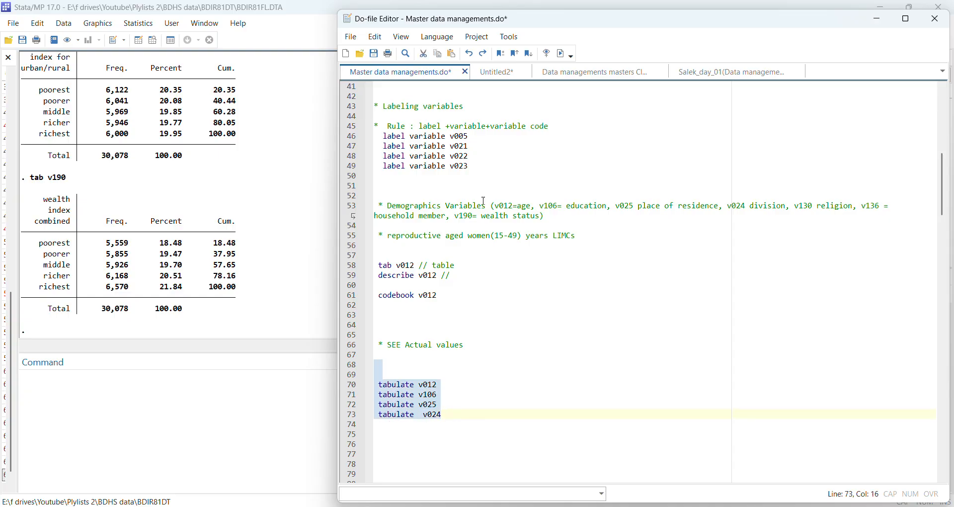
left_click(561, 54)
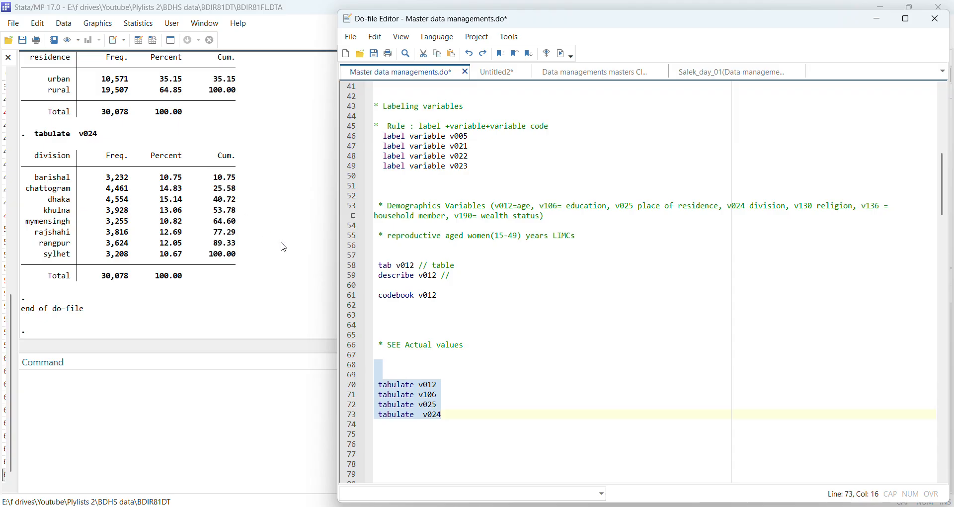
scroll(426, 314, "down", 4)
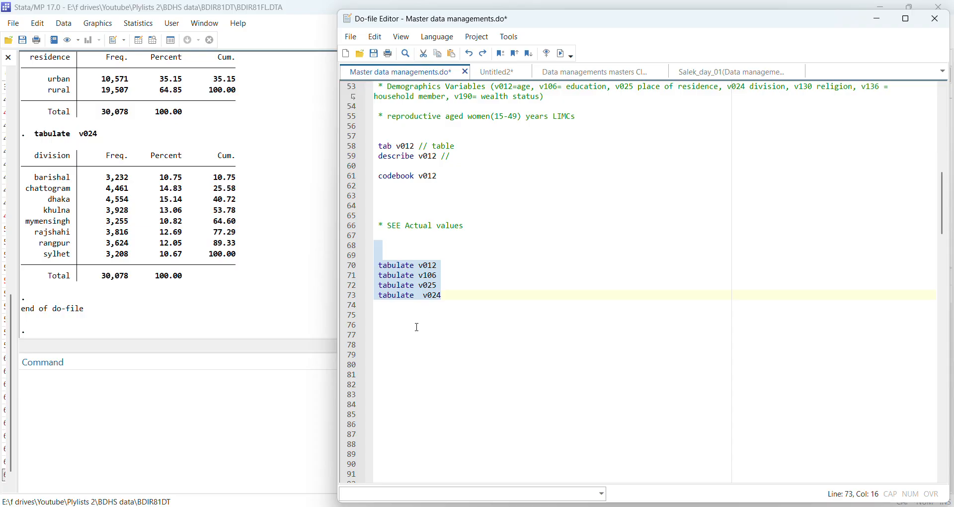
left_click(415, 325)
left_click(374, 53)
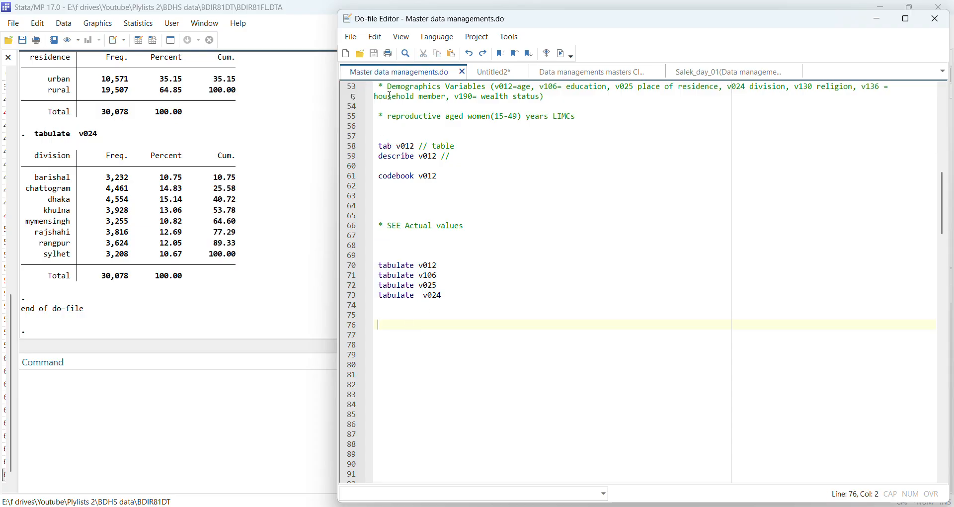
Add the comment "* assign variables labels" below the tabulate commands, with blank lines around it.
left_click(385, 333)
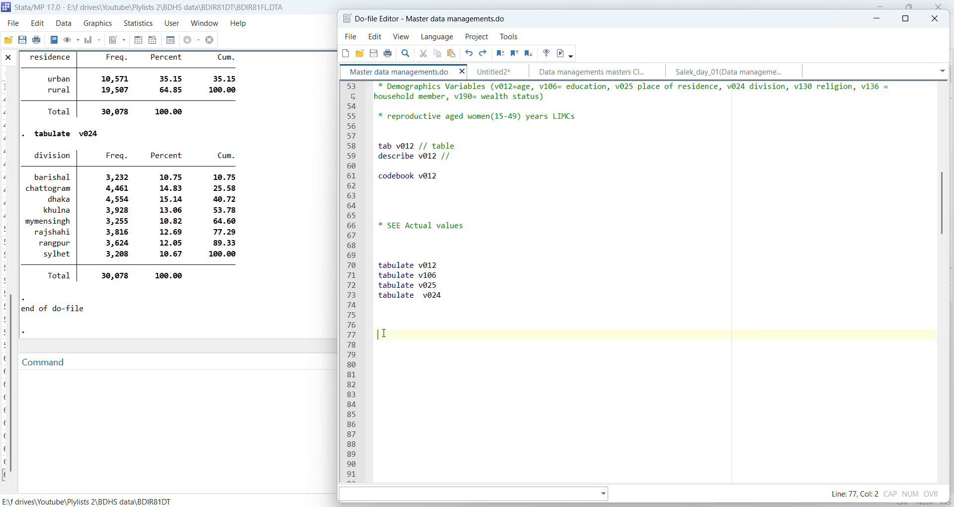
type("* assi")
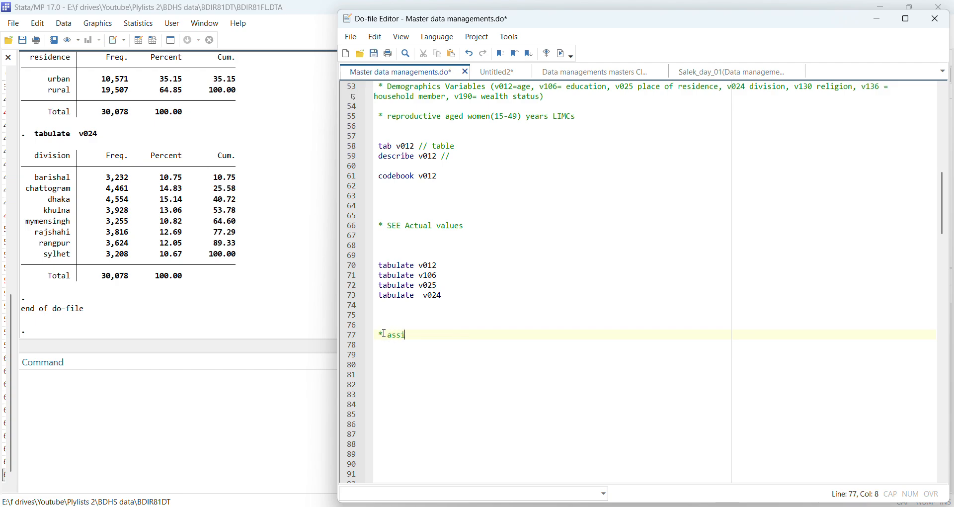
type("gn variab")
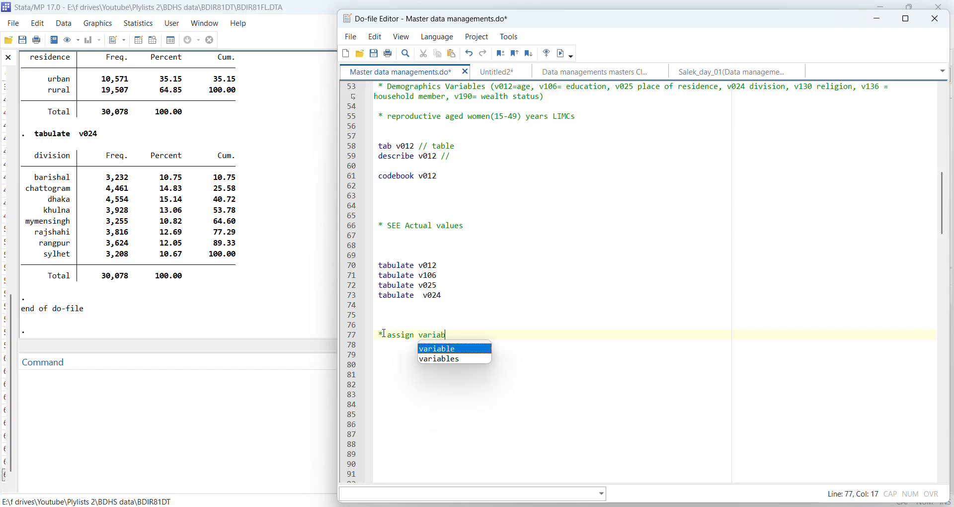
type("les names")
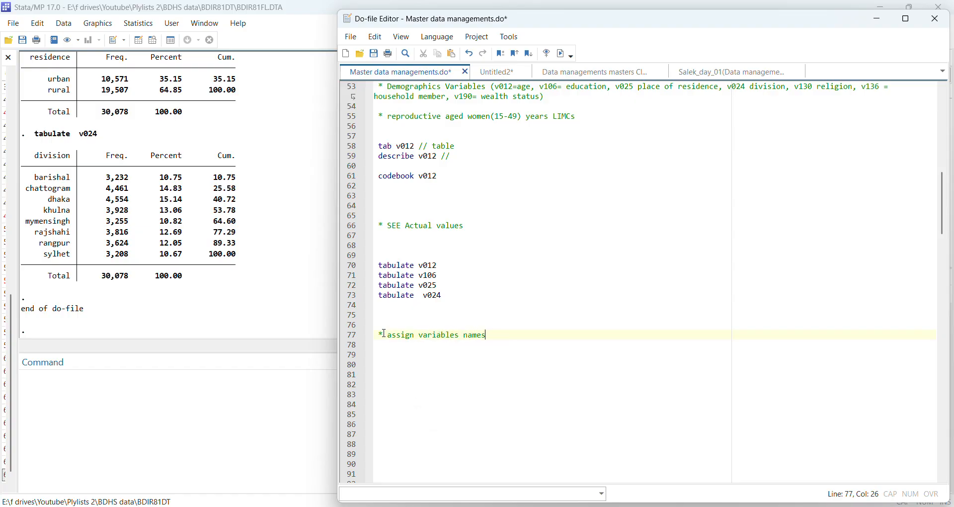
key("BackSpace")
key("BackSpace")
key("BackSpace")
key("BackSpace")
type("labelss")
key("BackSpace")
key("BackSpace")
key("BackSpace")
type("ls")
key("Return")
key("Return")
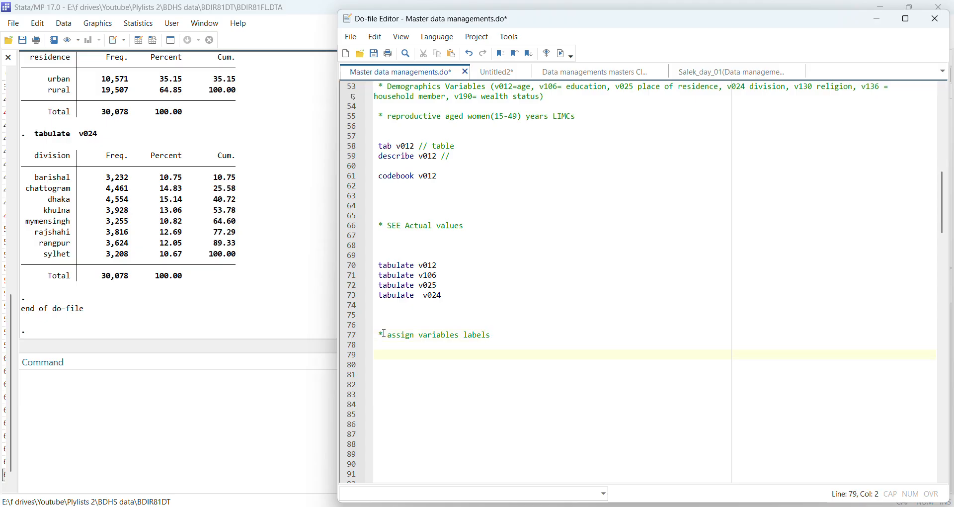
key("Return")
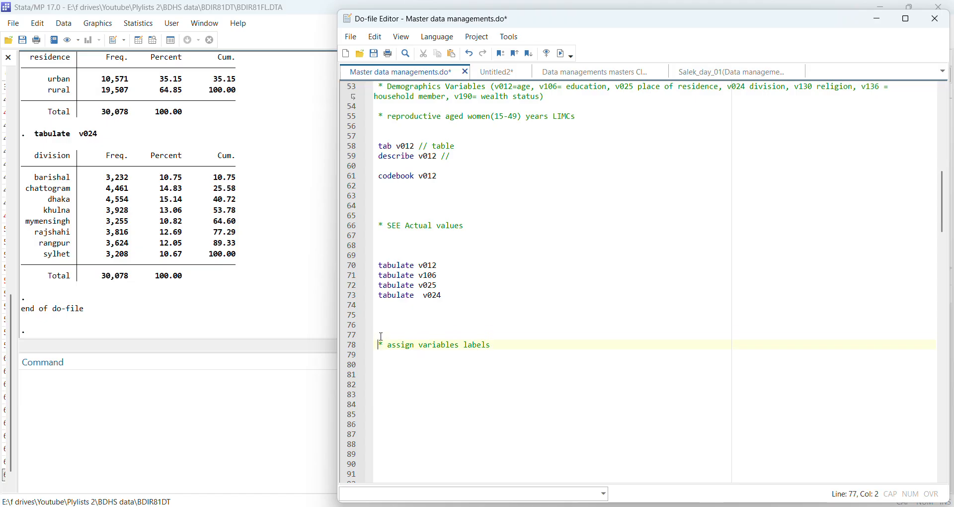
Add the command label variable v005 "Sample weight" on line 81 and run it.
left_click(391, 379)
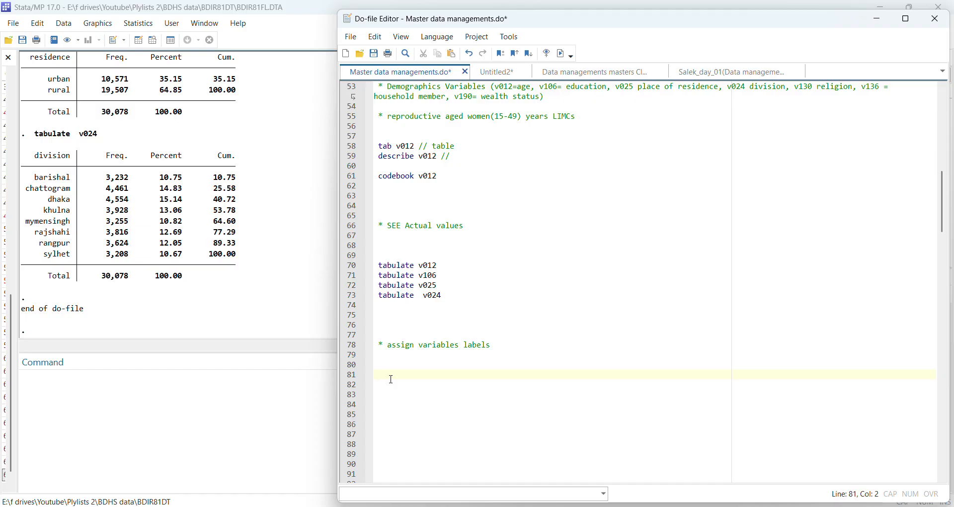
type("label")
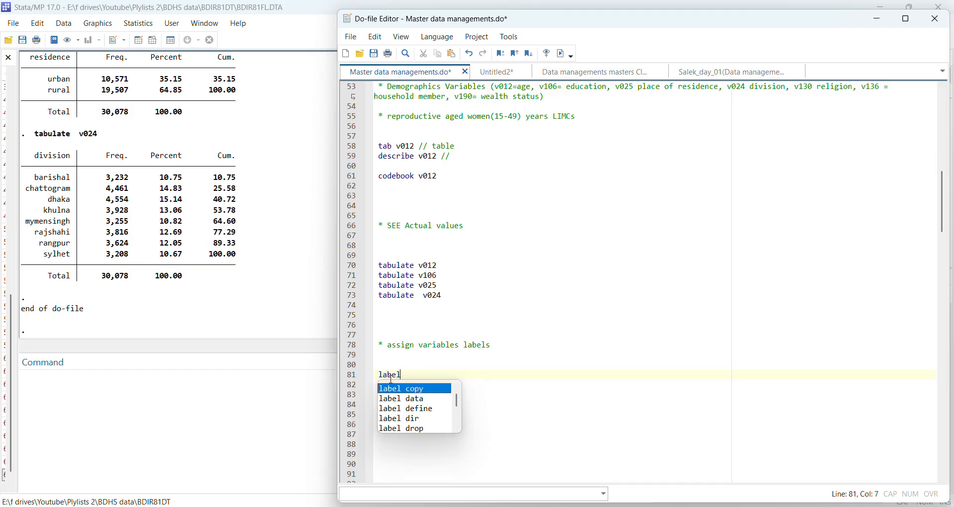
type(" varia")
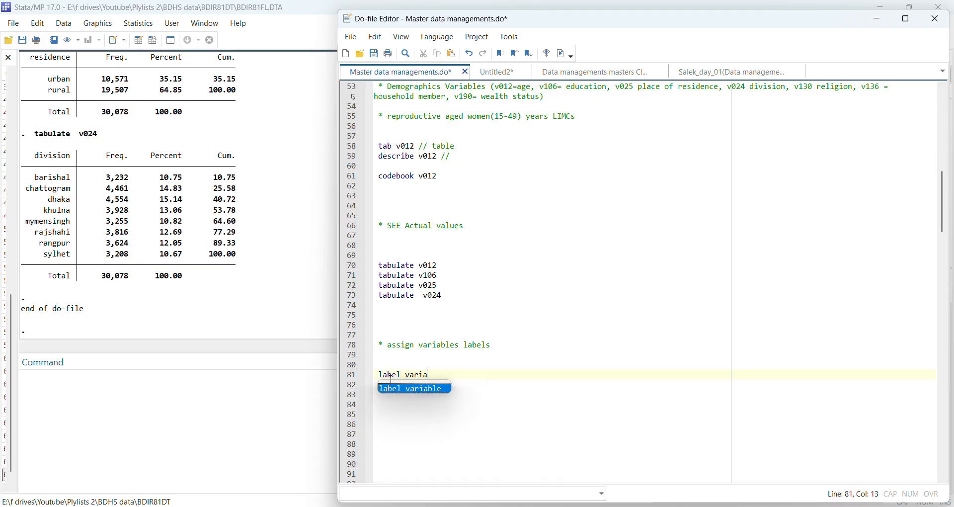
type("ble v00")
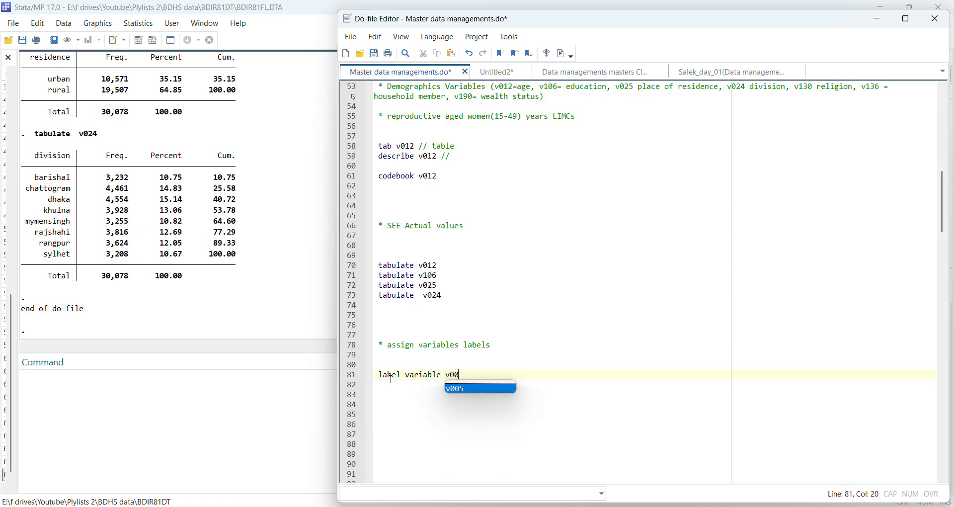
type("5 \"")
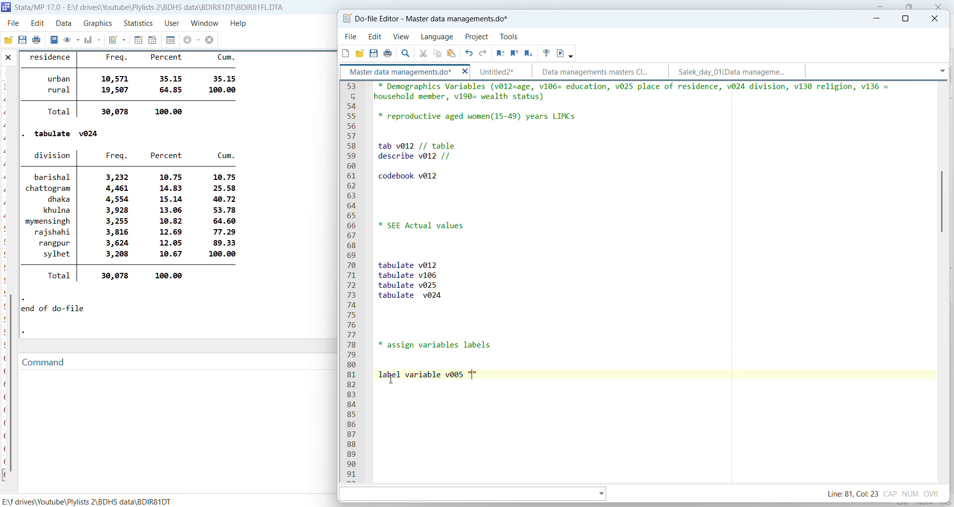
type("Sample weight")
left_click_drag(358, 365, 357, 376)
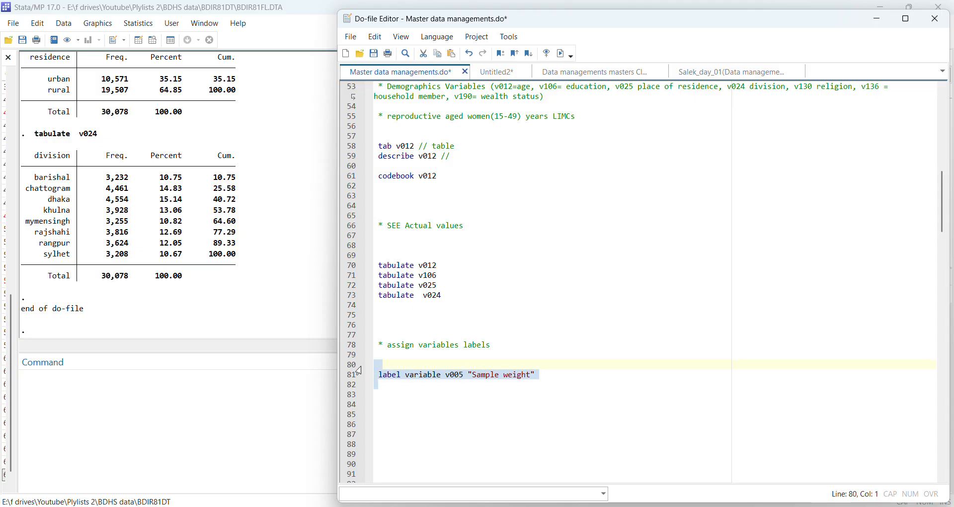
left_click(561, 54)
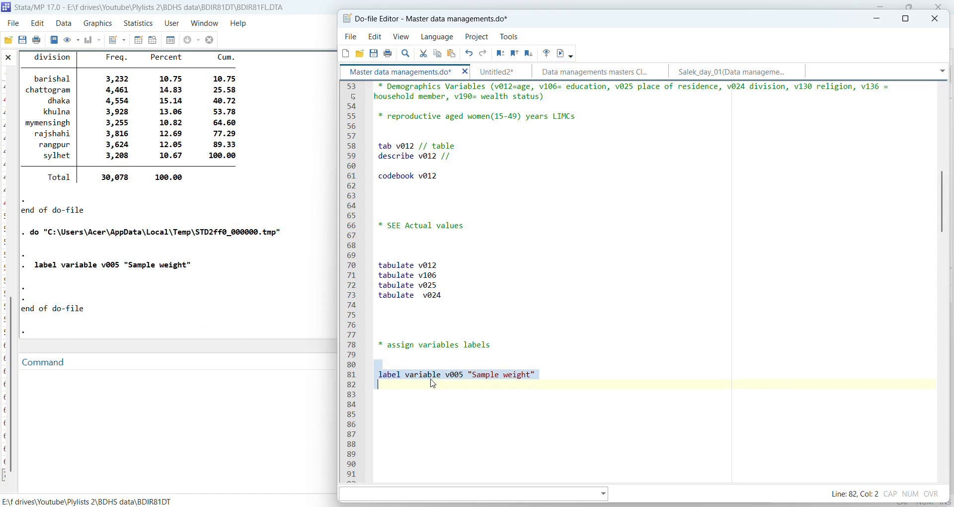
Start a "label variable" command on line 84, correcting the variable name from v106 to v012.
left_click(397, 405)
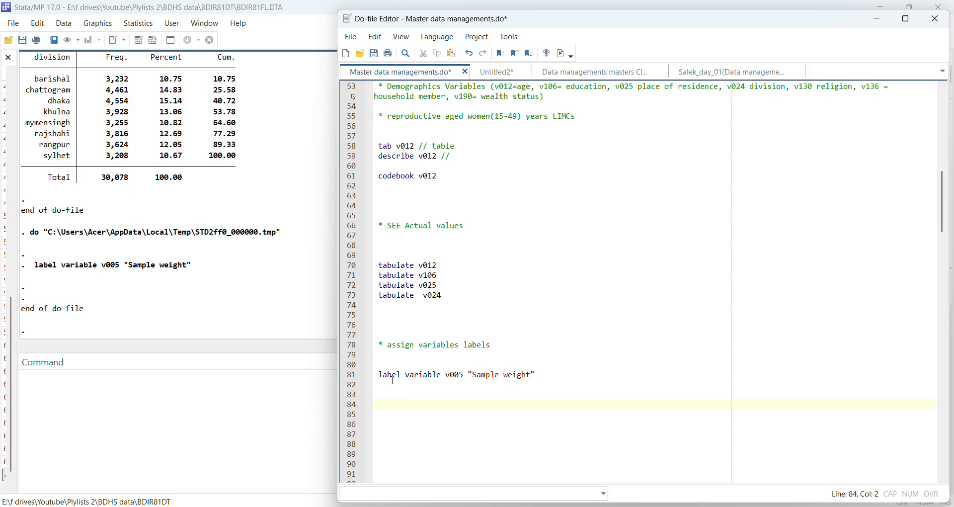
type("label v")
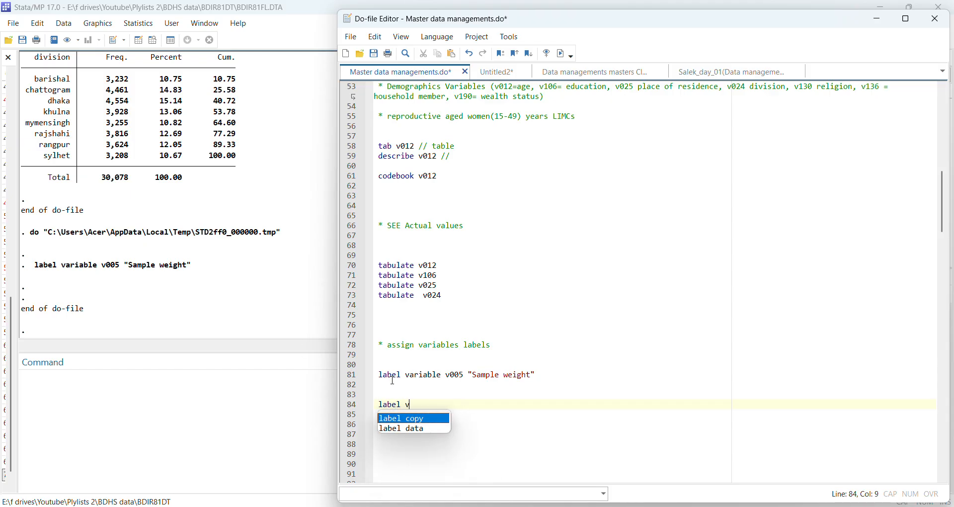
type("ariable")
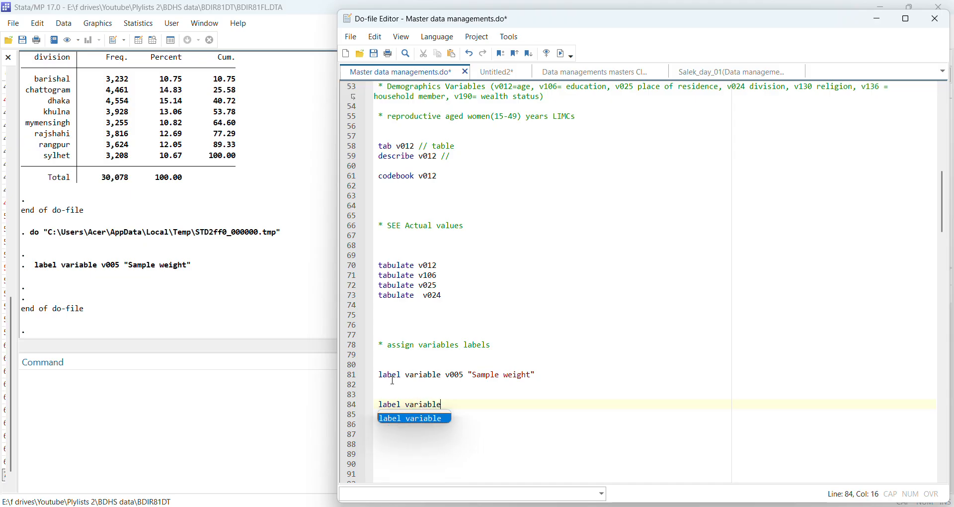
type(" v")
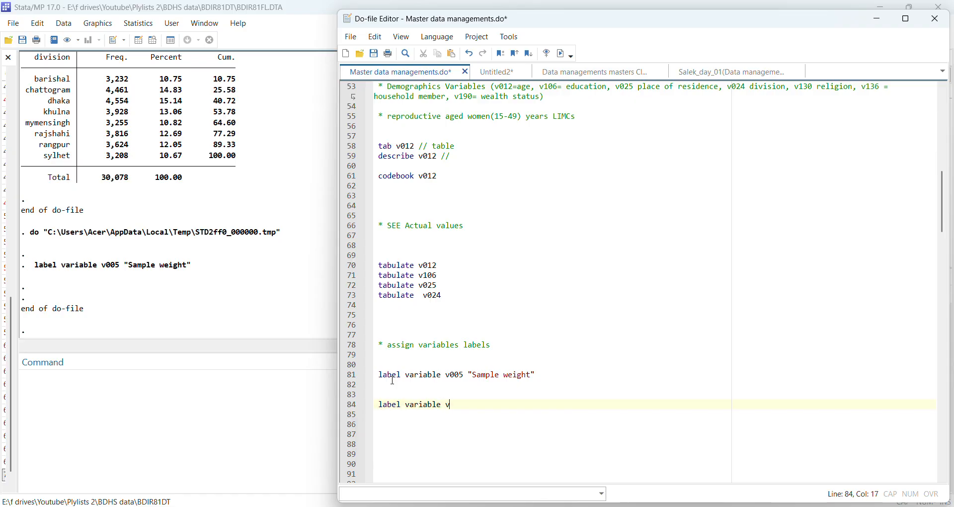
type("106")
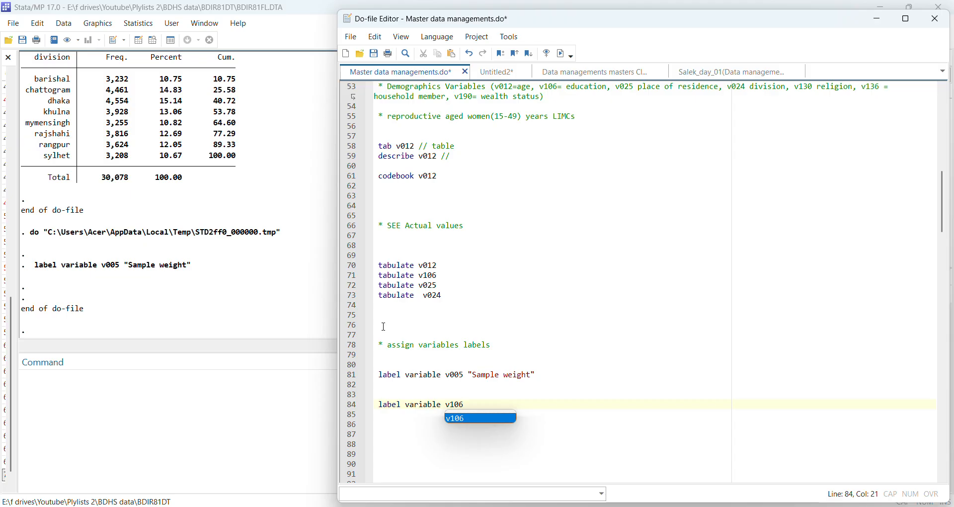
key("BackSpace")
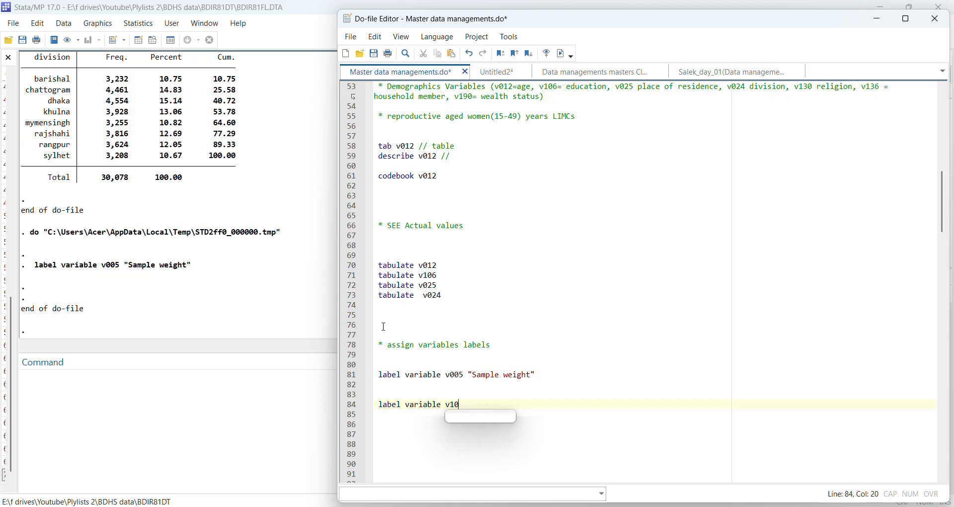
key("BackSpace")
key("BackSpace")
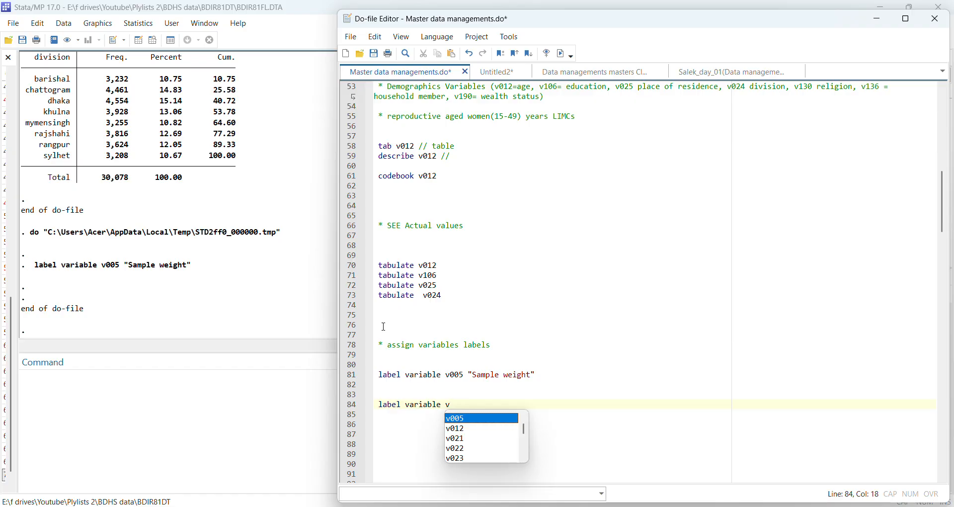
type("012")
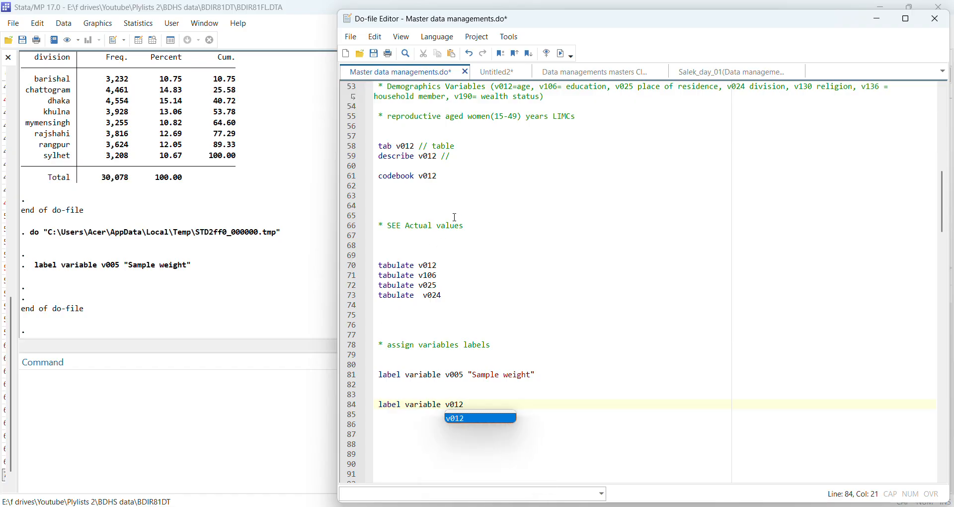
Complete the v012 label command on line 84 with the label text "Women Age".
left_click(558, 208)
scroll(558, 208, "up", 2)
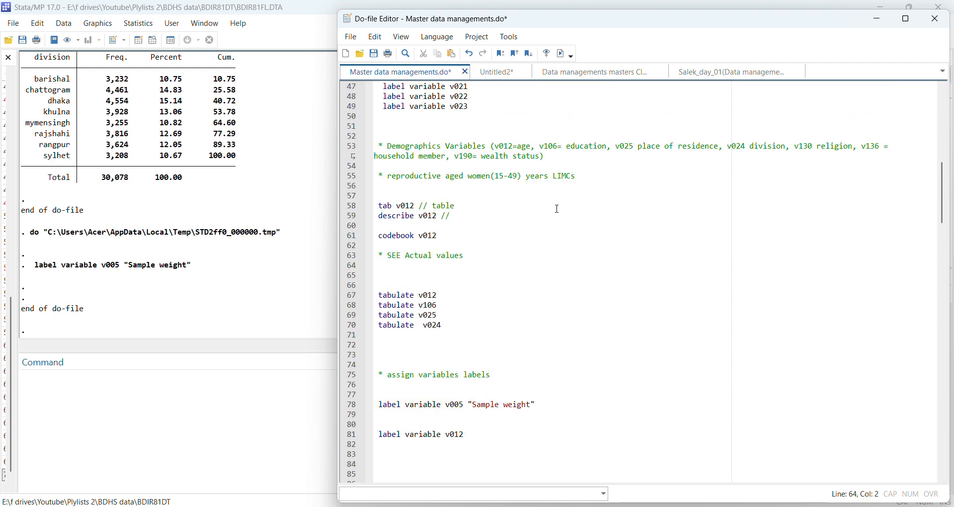
scroll(504, 145, "down", 2)
scroll(496, 387, "down", 1)
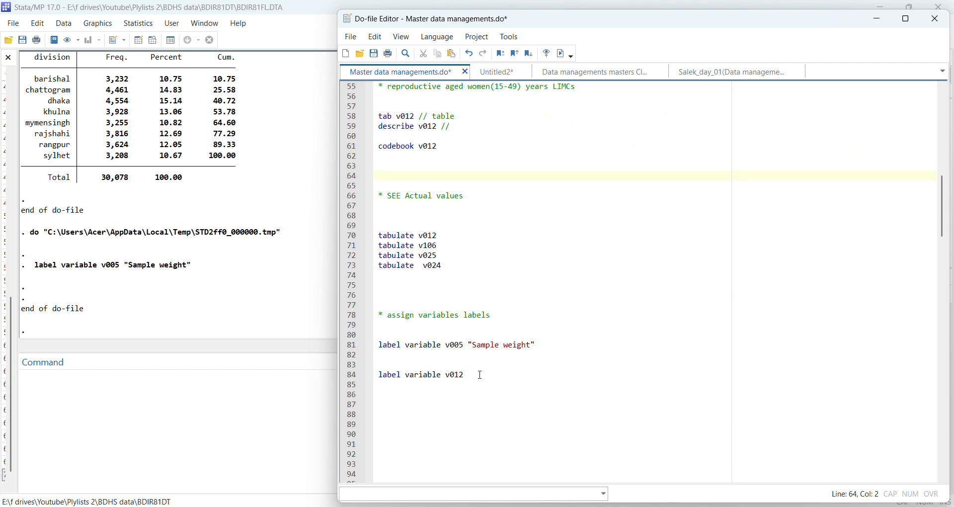
left_click(483, 376)
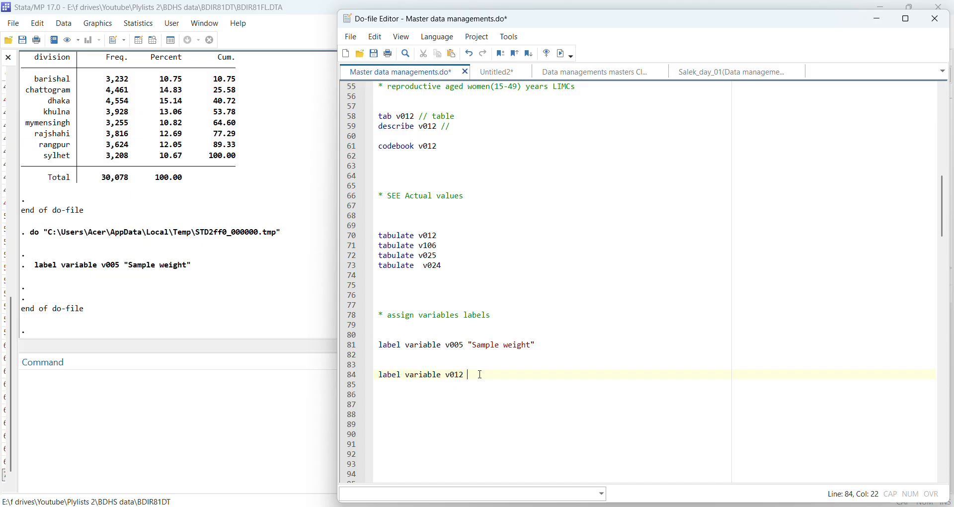
type("\"re")
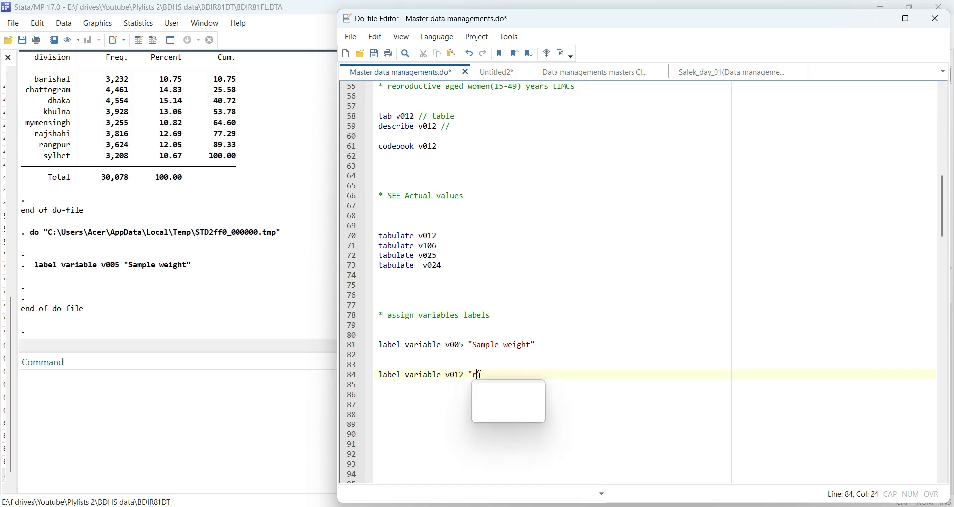
key("BackSpace")
key("BackSpace")
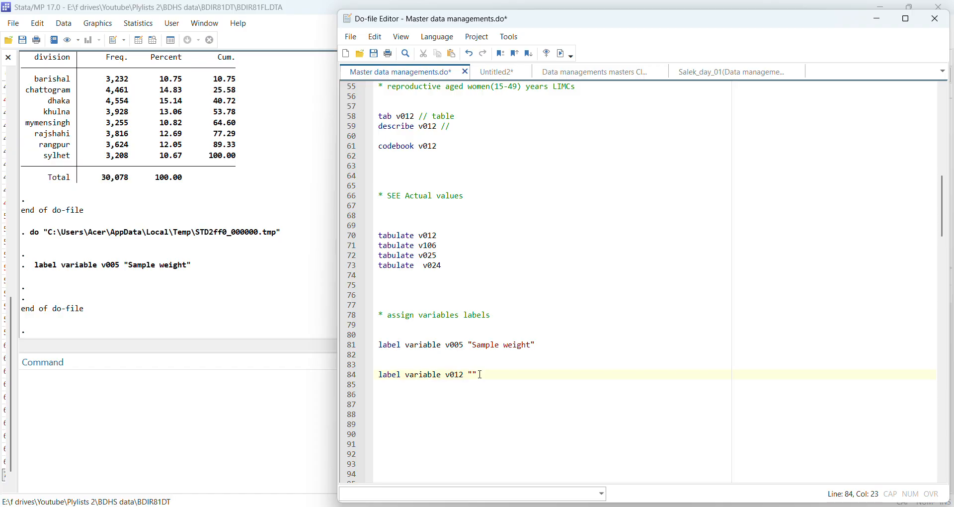
type("Women Age")
Run the v012 label command on line 84 and save the do-file.
left_click_drag(379, 365, 389, 382)
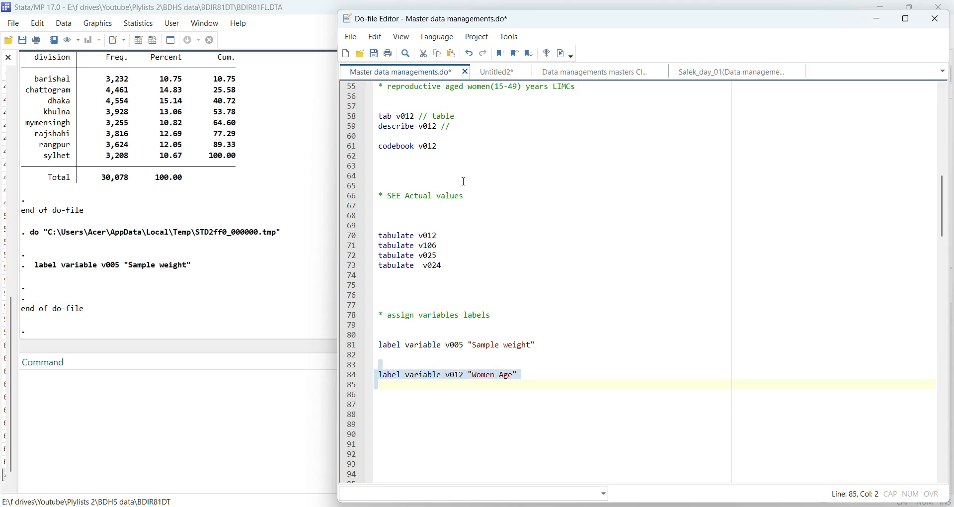
left_click(546, 54)
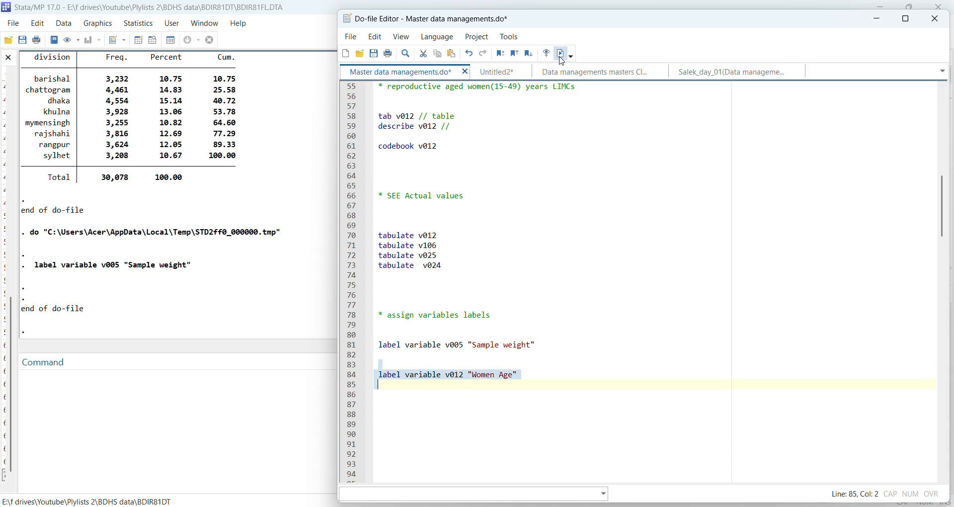
left_click(374, 53)
Insert a comment asterisk on line 89, below the v012 label command.
scroll(486, 360, "down", 3)
left_click(400, 331)
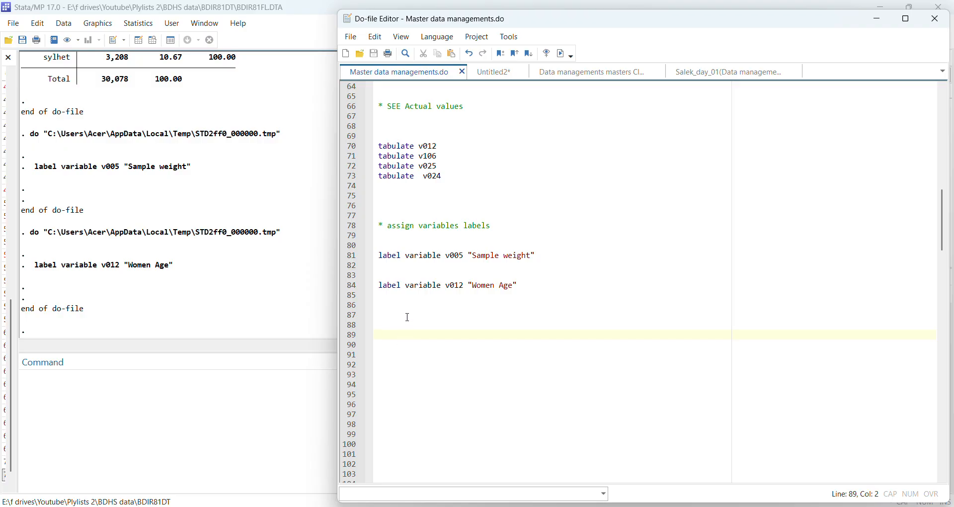
type("*")
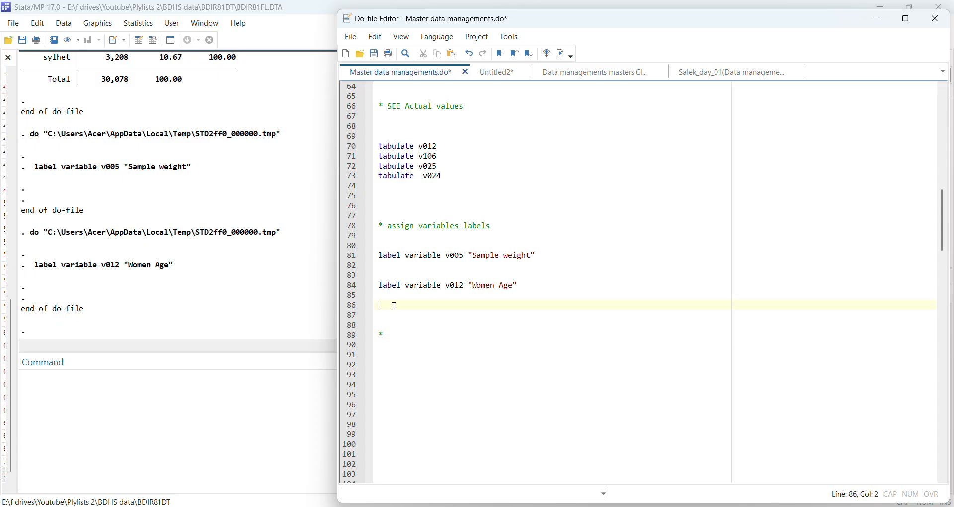
Add the command label variable v106 "Highest Educational Level" on line 86 and save the do-file.
type("label")
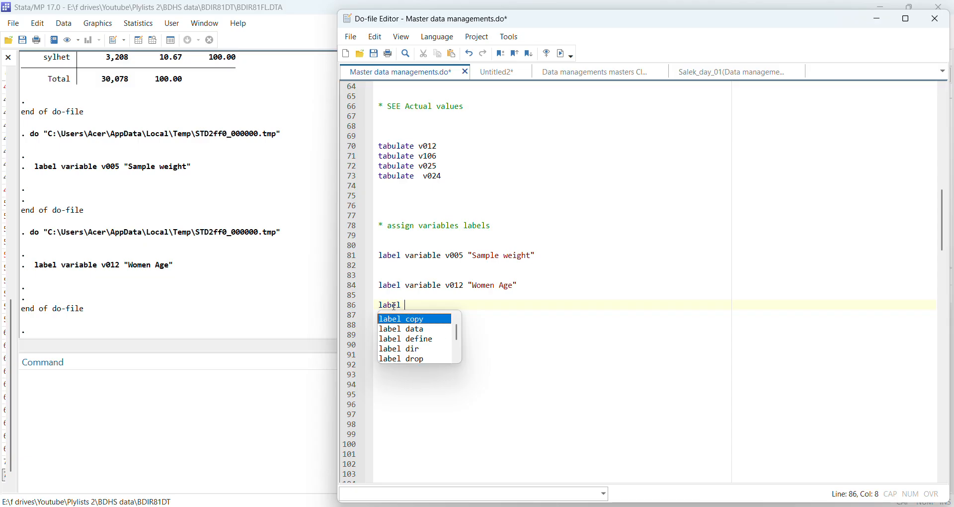
type(" variable")
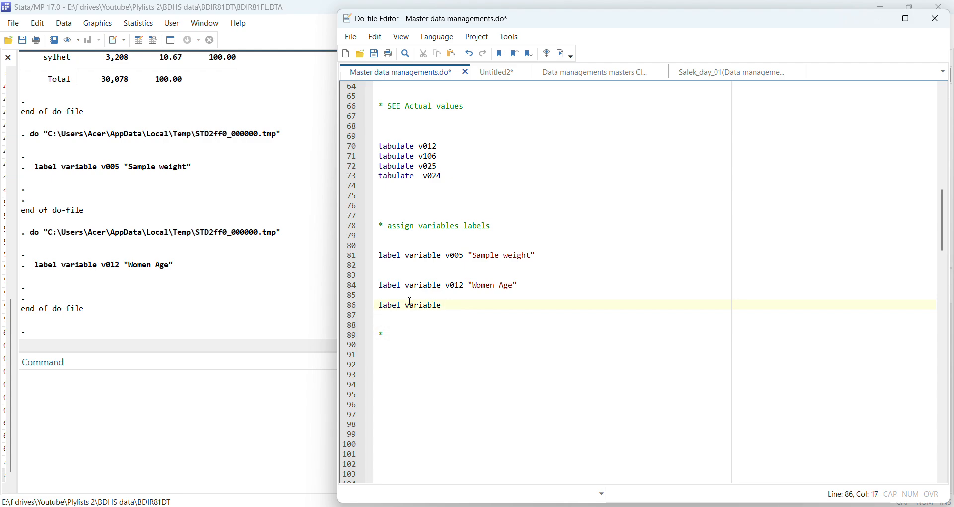
scroll(499, 242, "up", 6)
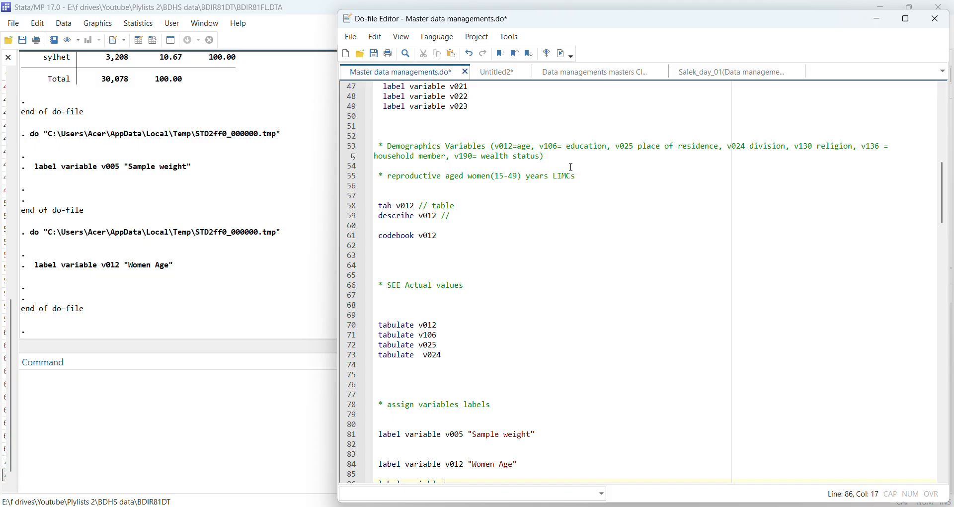
scroll(492, 313, "down", 3)
type("v")
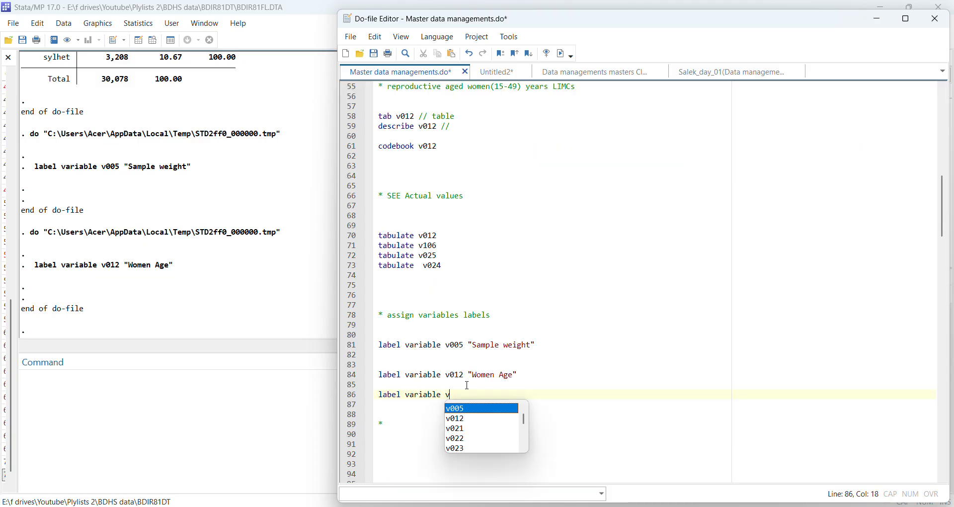
type("106 \"")
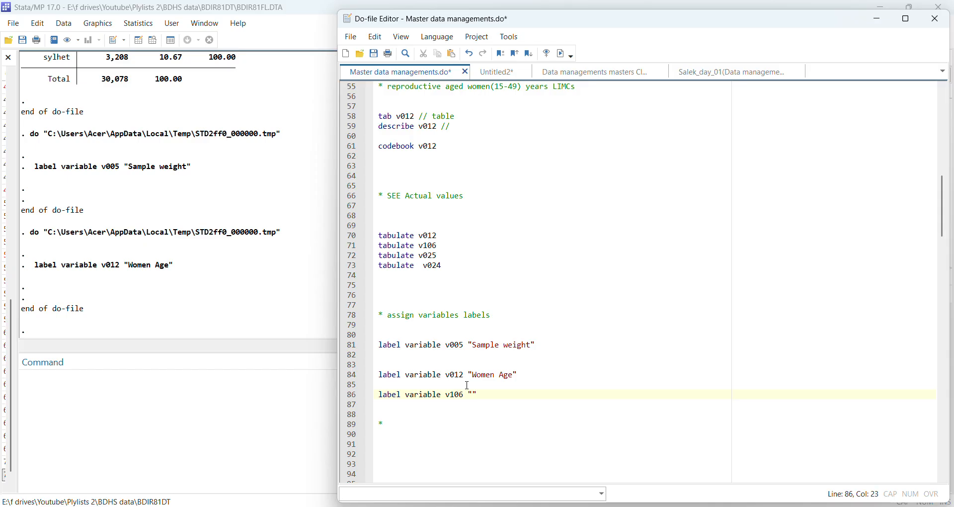
type("Highest Educational Le")
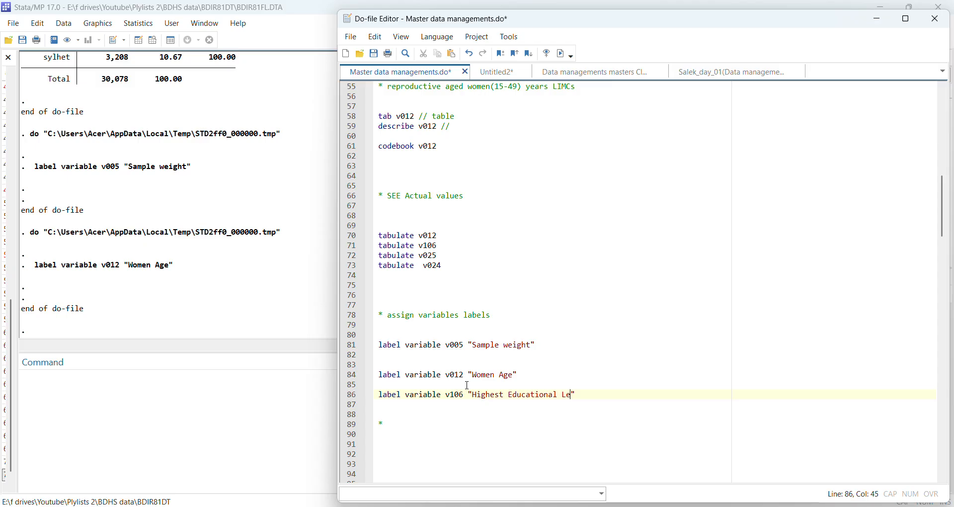
type("vel")
key("ctrl+s")
Add the comment "* Assign values Name" on line 93, below the variable label commands.
scroll(422, 390, "down", 3)
left_click(396, 374)
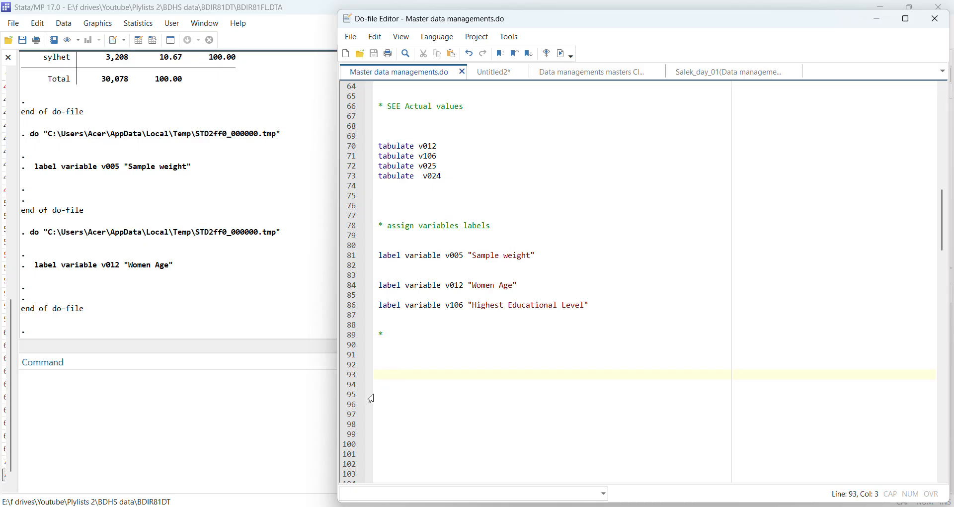
type("*")
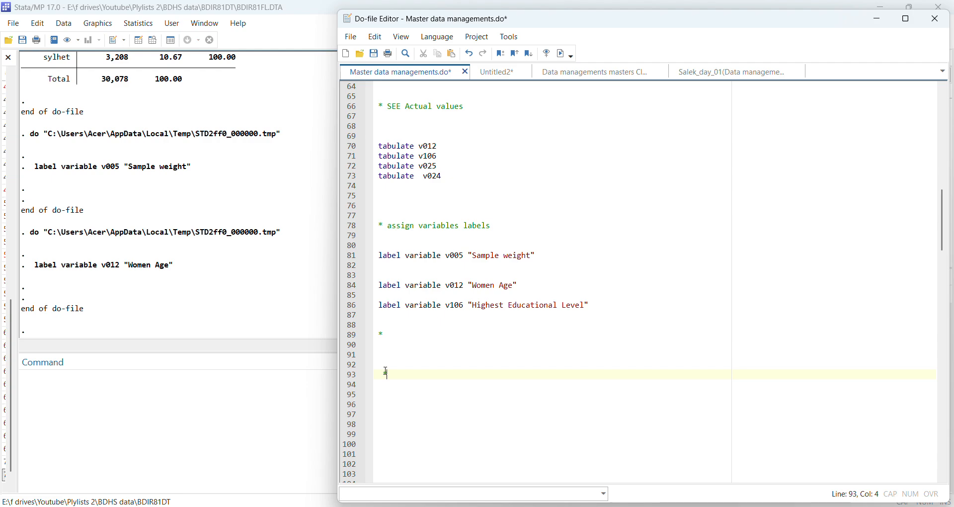
type(" Assign values")
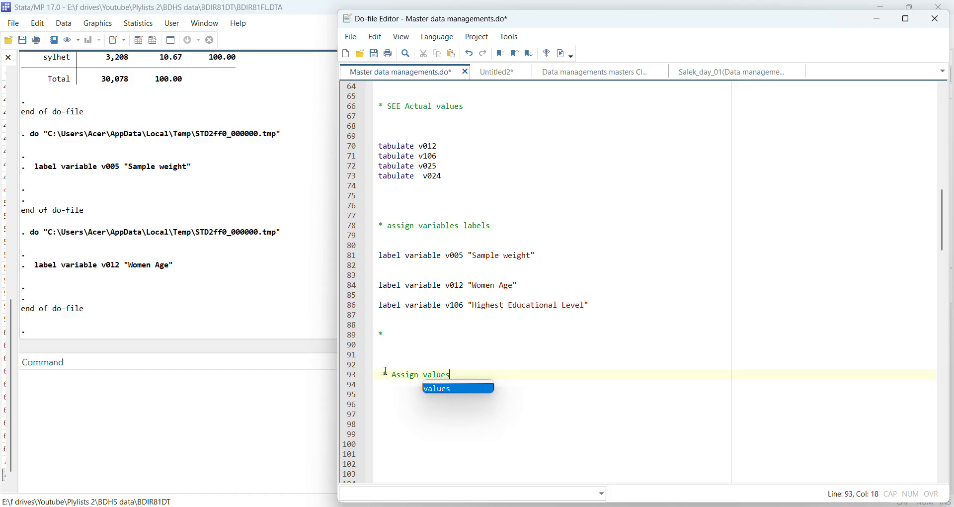
type(" Name")
Add the comment "* Educational" on line 95, below the "Assign values Name" comment.
key("Return")
key("Return")
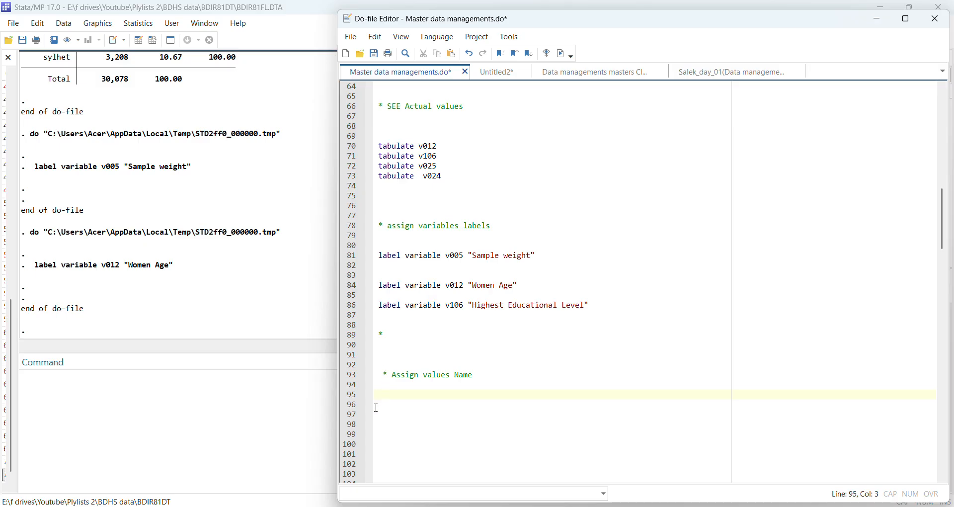
type("* Educat")
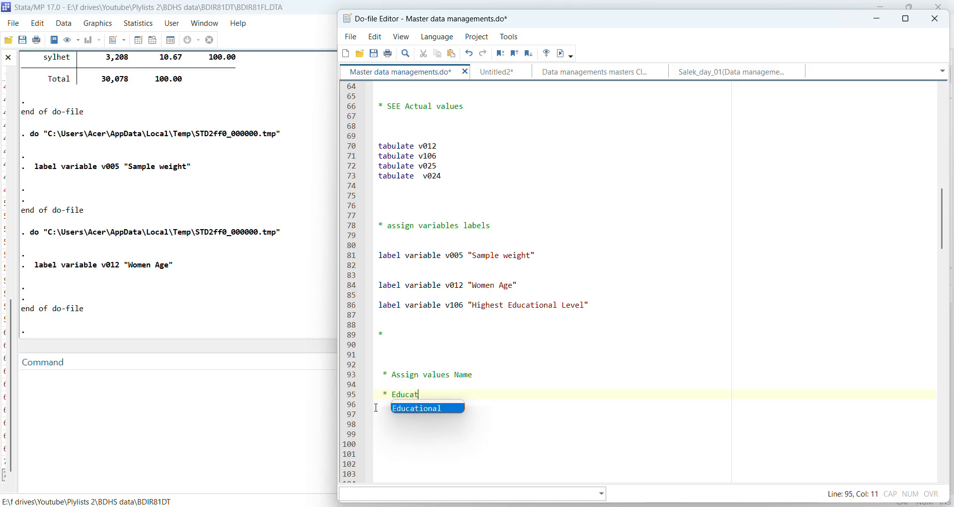
type("ion")
key("Return")
key("Return")
key("Return")
Write the command label define educ_lbl 0 "No education" on line 97.
type("l")
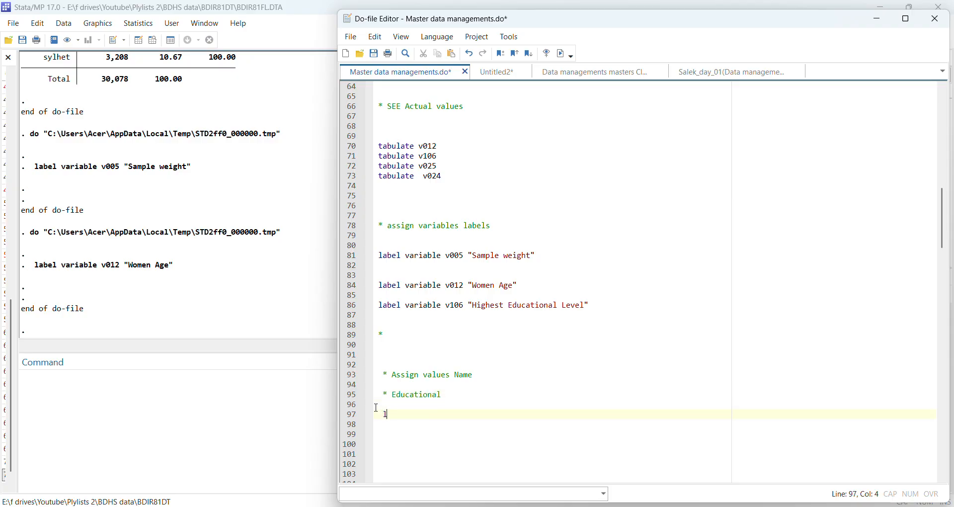
type("abel")
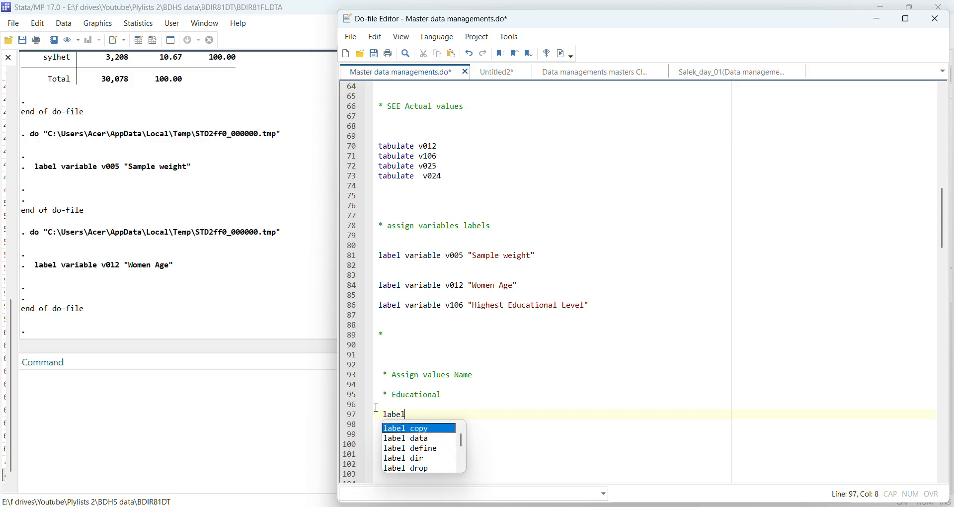
type(" defi")
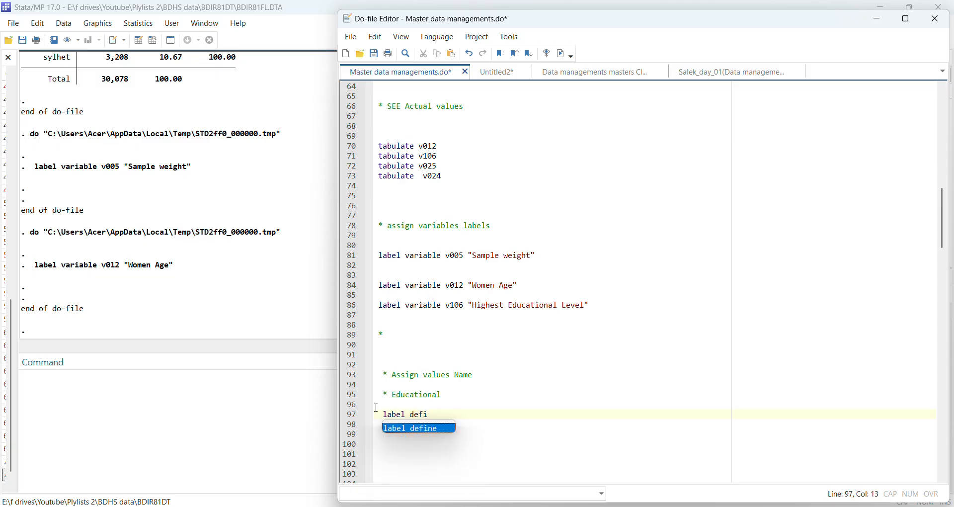
key("Return")
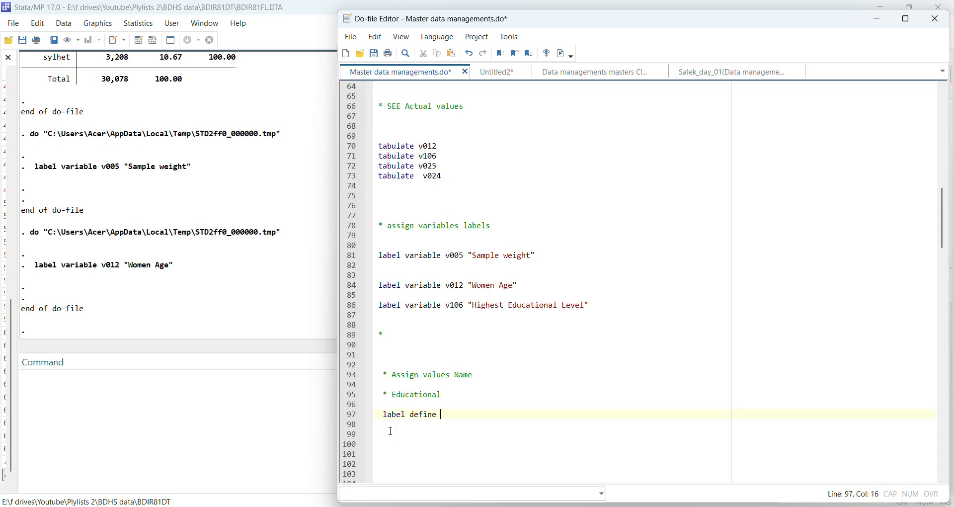
type("educ")
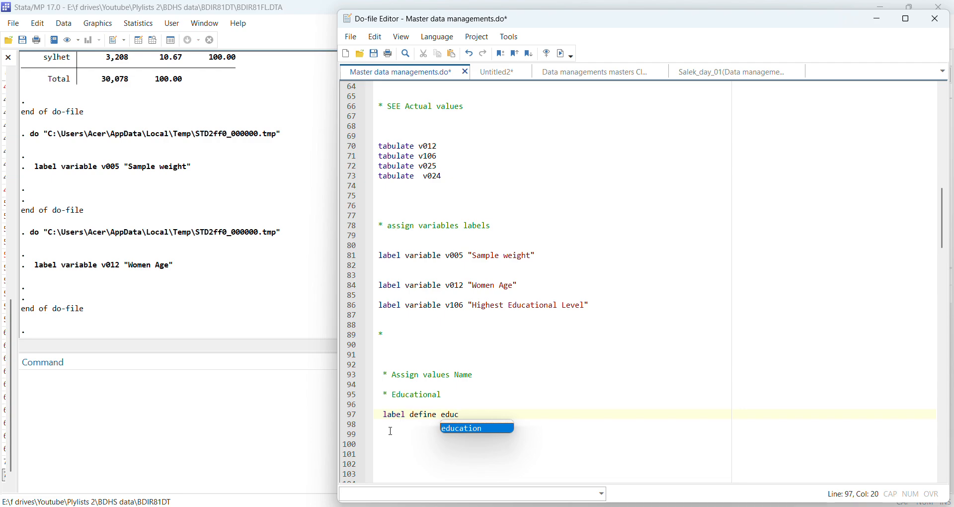
type("_")
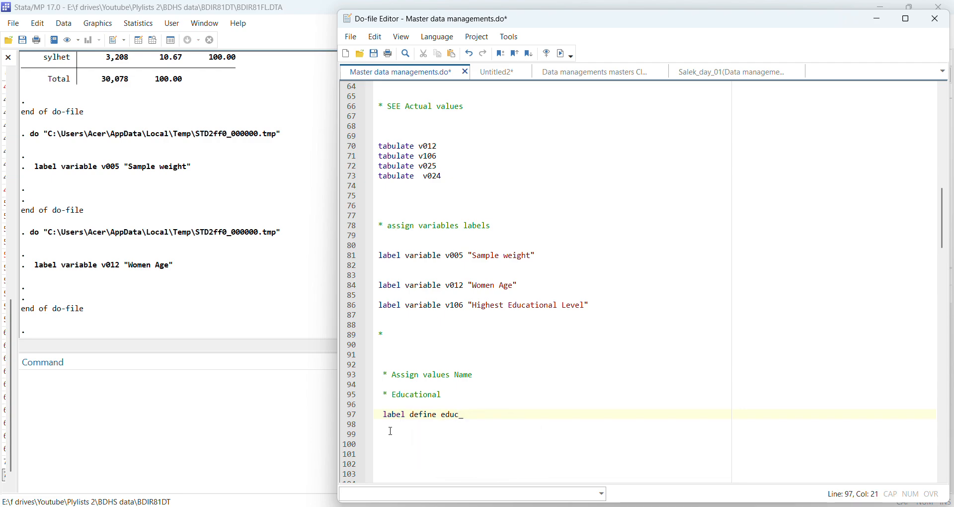
type("lbl")
type("0")
type(" \"No ed")
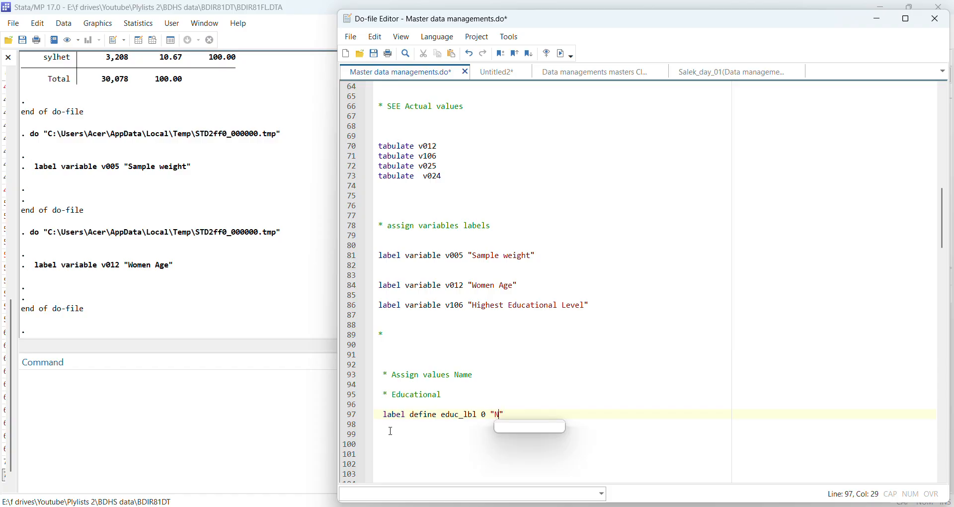
type("ucation")
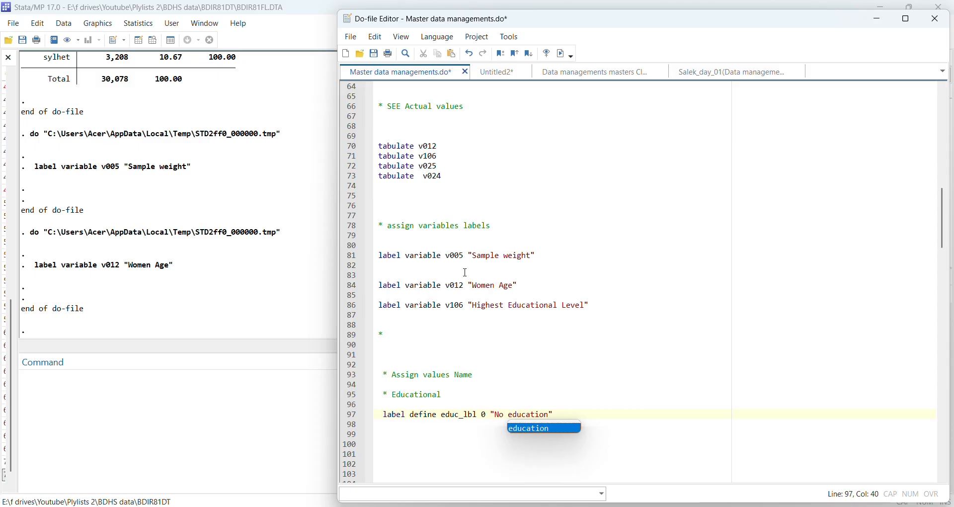
Run codebook v106 in Stata's main window to examine the education variable's codes and labels.
left_click(160, 416)
type("c")
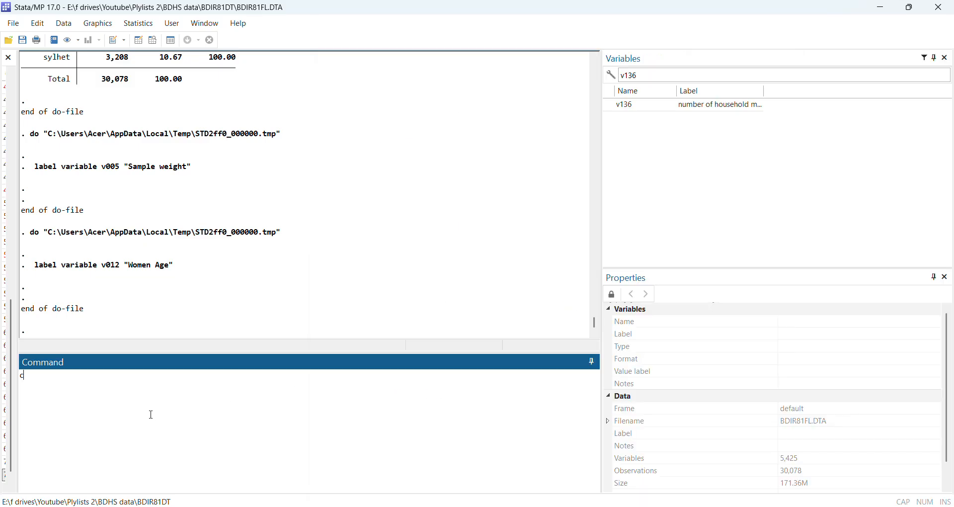
type("odebook v106")
key("Return")
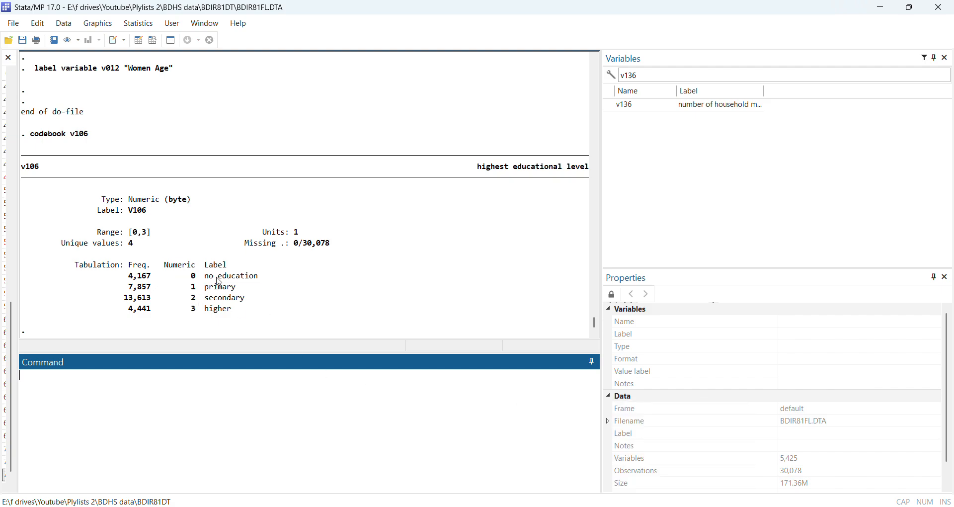
Switch back to the do-file and extend the educ_lbl definition on line 97 with 1 " Primary education".
mouse_move(630, 506)
left_click(690, 455)
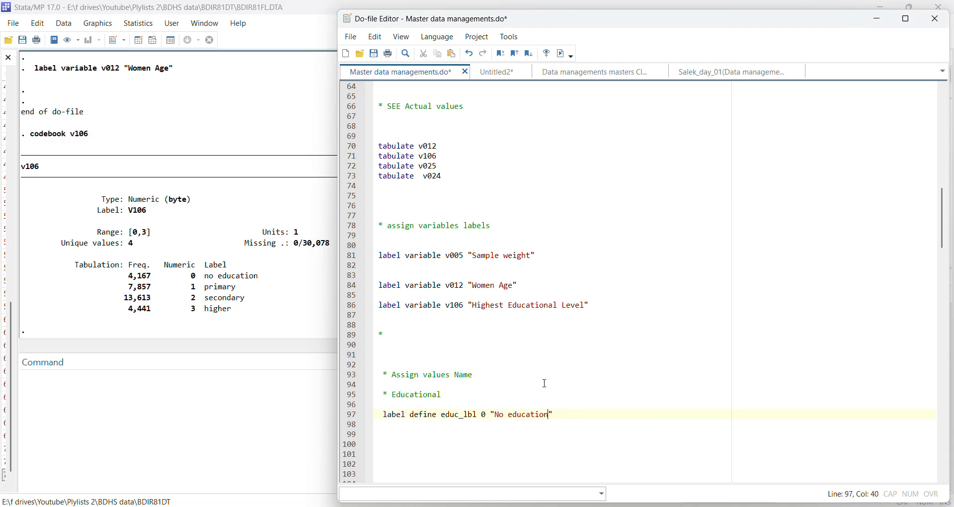
left_click(570, 416)
type("1 \" Pr")
type("imary")
type(" educati")
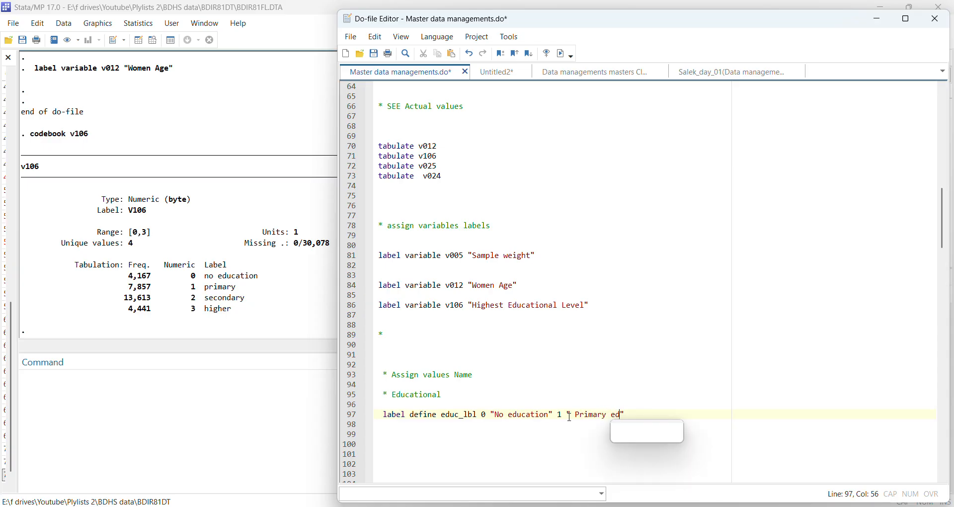
type("on")
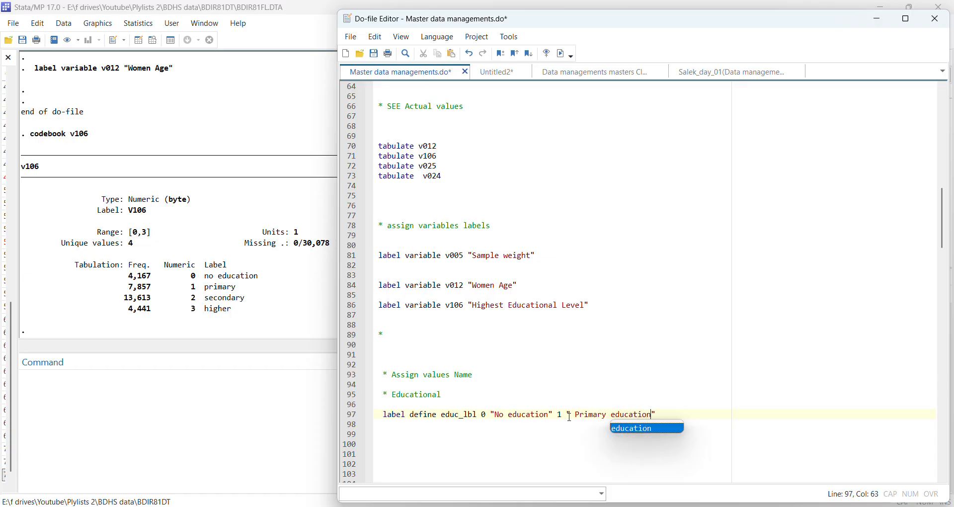
Complete the educ_lbl definition on line 97 with 2 "Secondary education" and 3 " Higher".
key("Right")
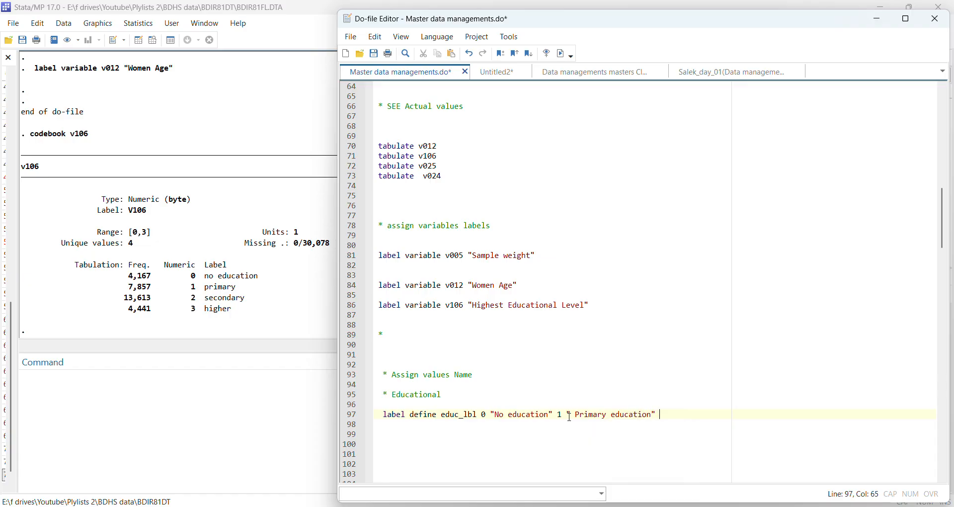
type("2")
type(" \"")
type("Second")
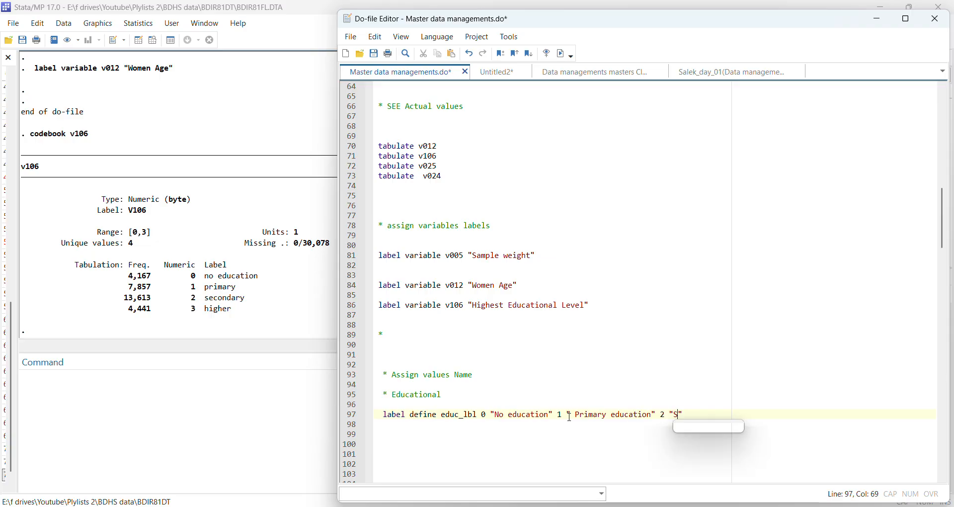
type("ary edu")
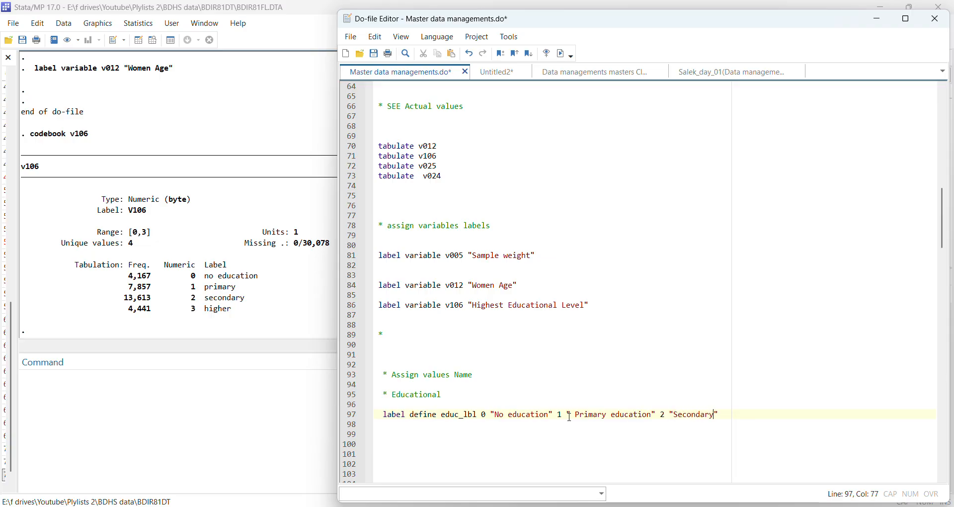
type("cation")
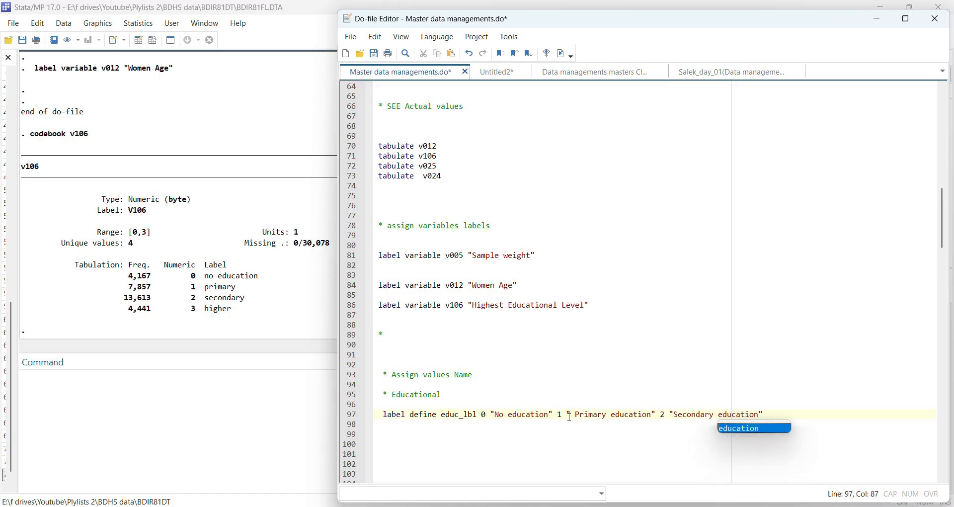
key("Right")
type("3 \"")
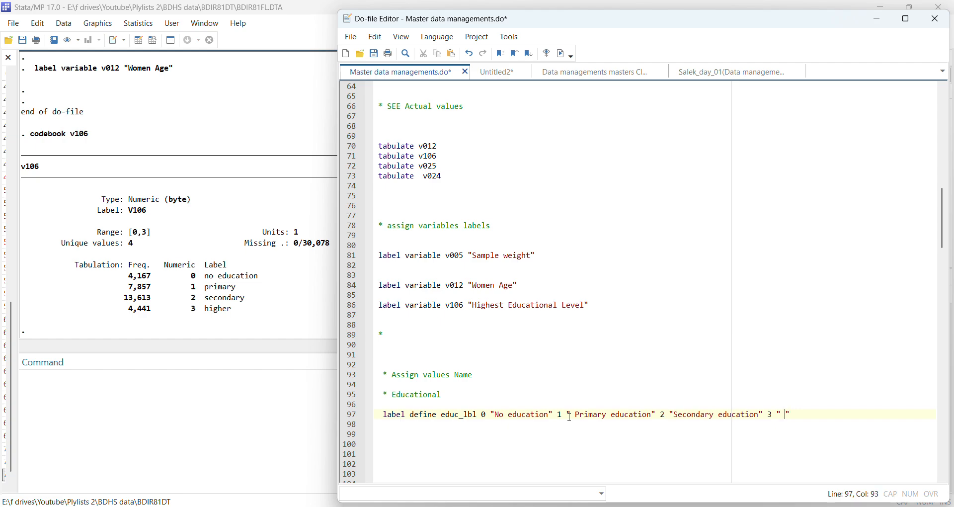
type(" Higher")
Add the command label values v016 educ_lbl on line 99, below the educ_lbl definition.
scroll(569, 417, "down", 3)
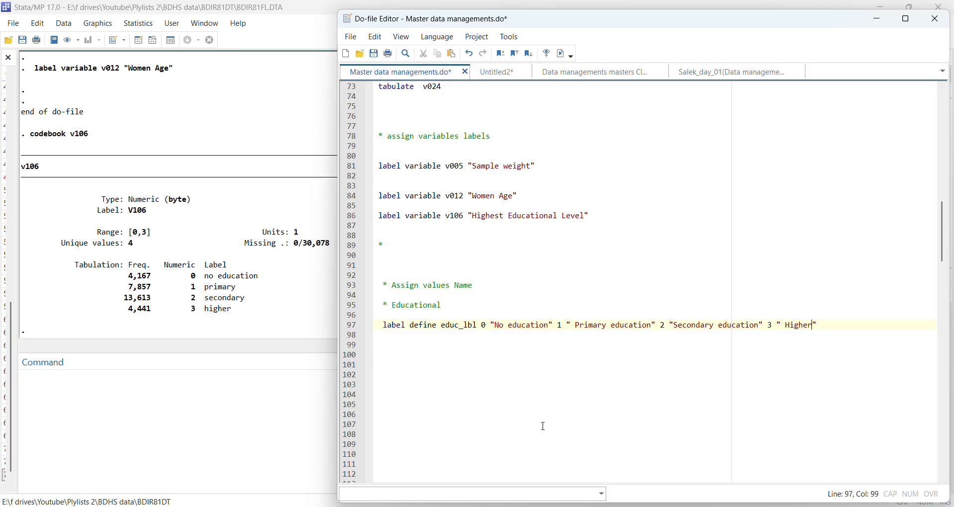
left_click(402, 342)
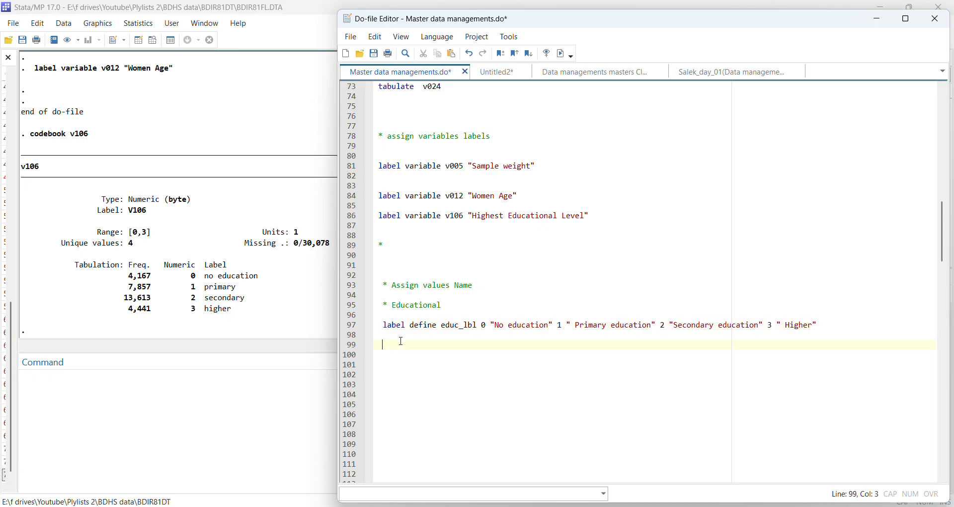
type("label values")
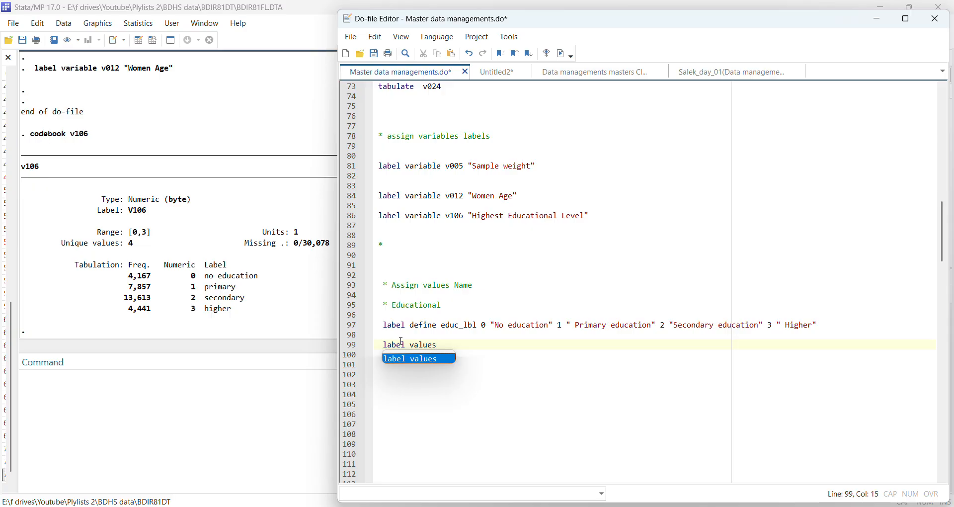
type(" v01")
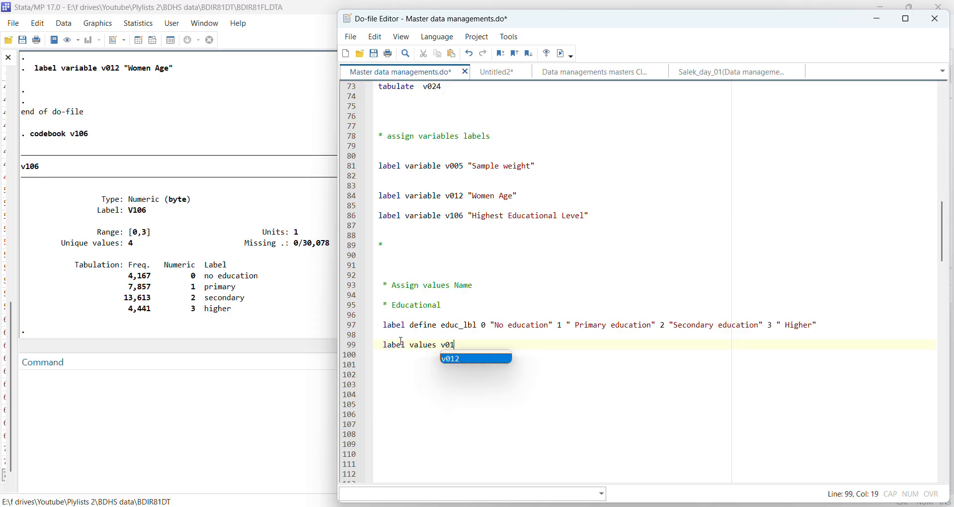
type("6")
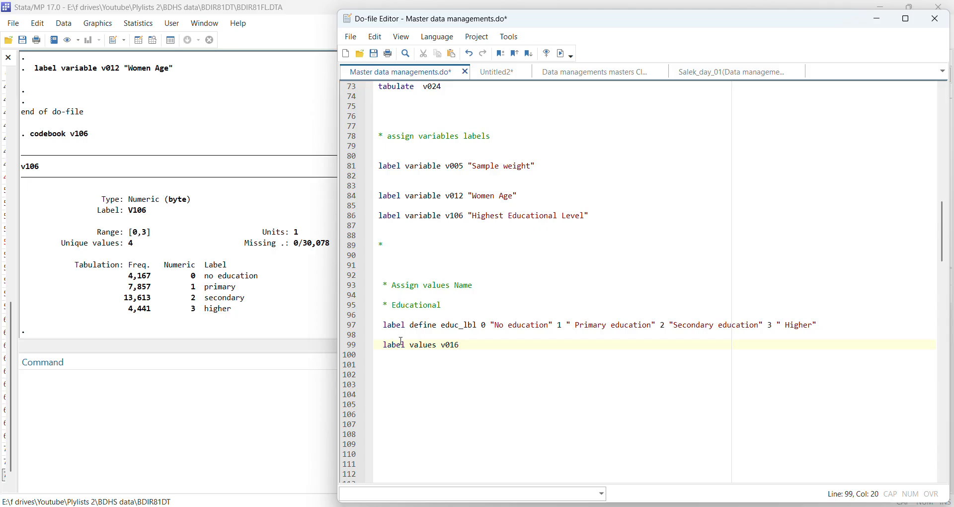
type(" educ")
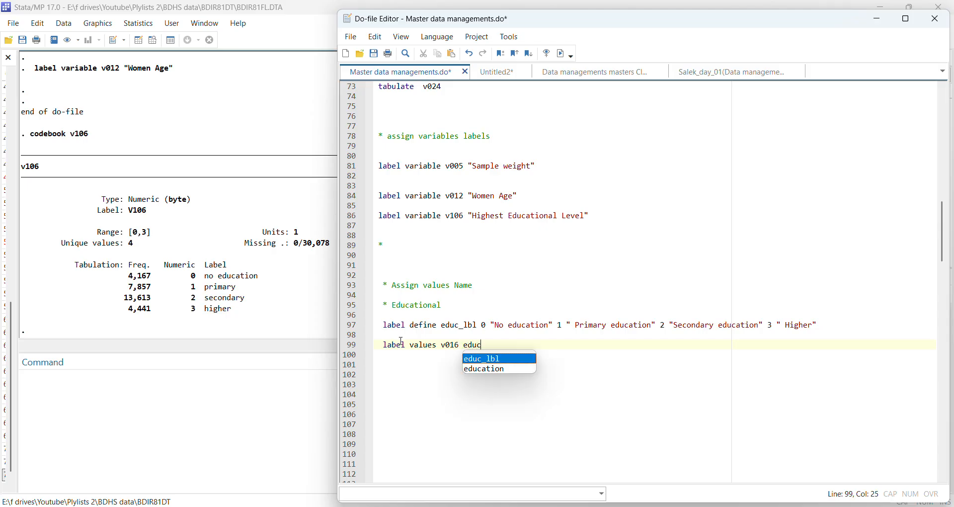
key("Return")
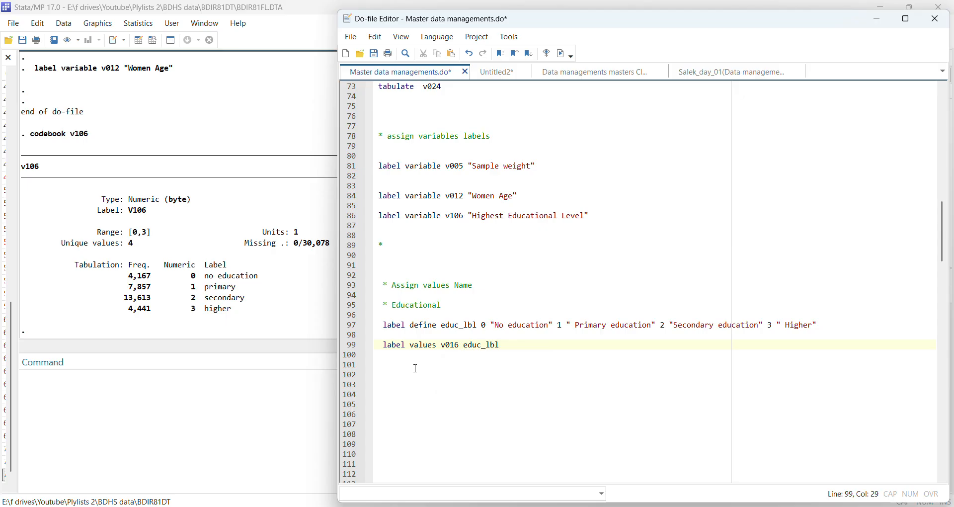
Run the education value-label block on lines 91 to 101 of the do-file.
left_click_drag(382, 263, 383, 365)
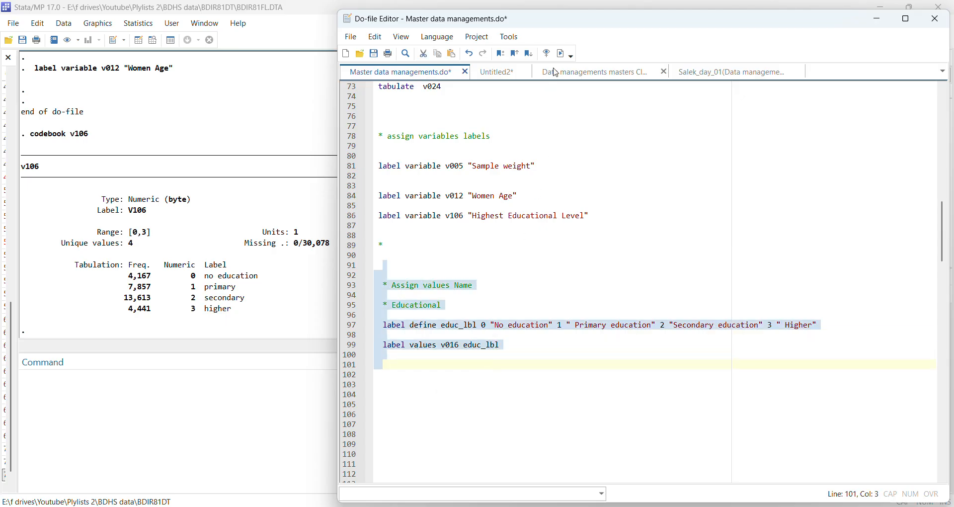
left_click(561, 54)
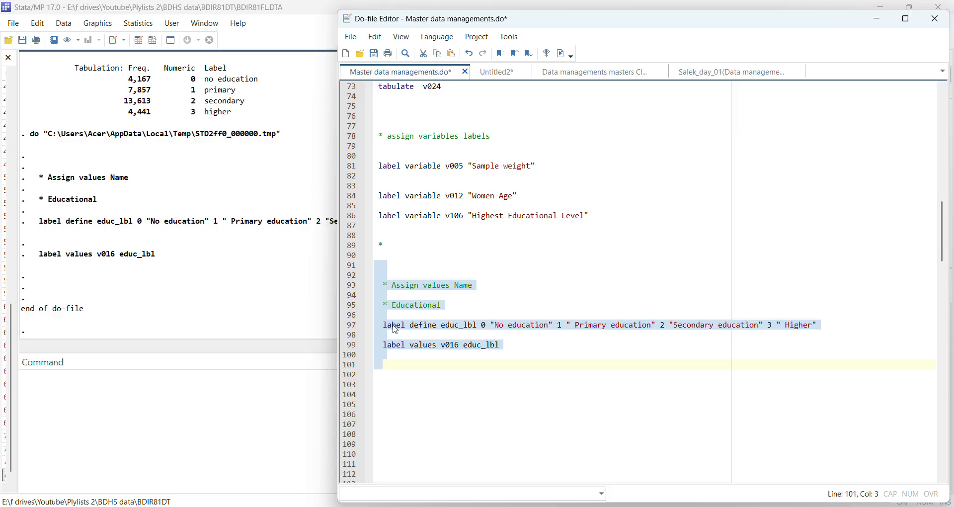
left_click(396, 363)
Return to the do-file and add the comment "* residence" on line 103, below the education value-label block.
left_click(297, 303)
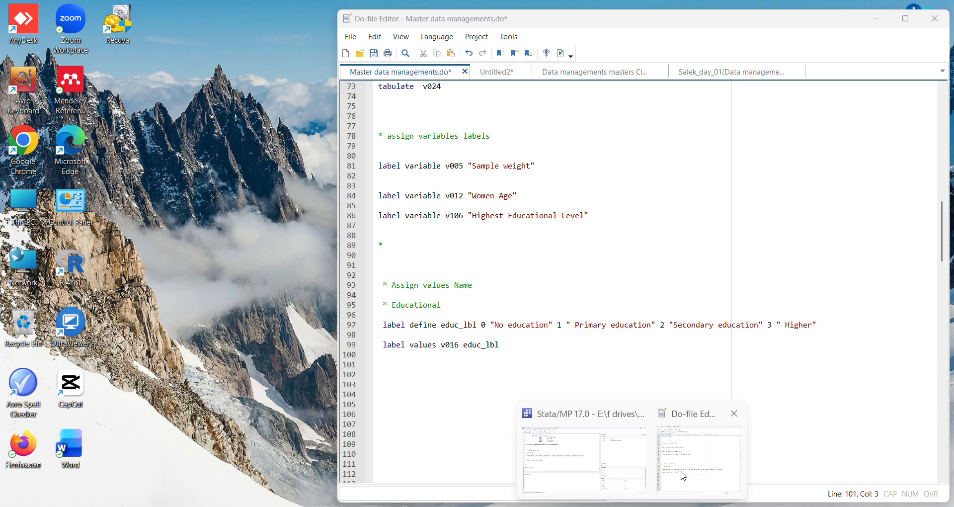
left_click(698, 458)
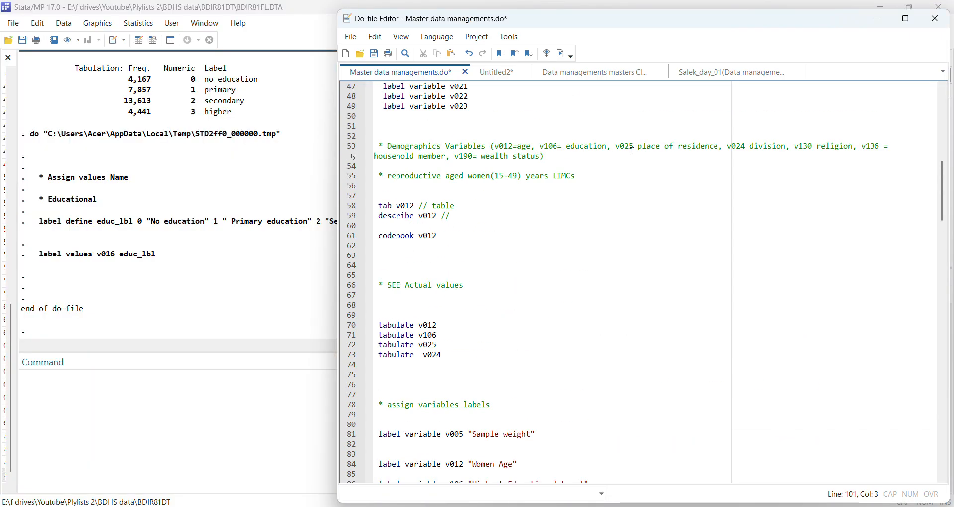
scroll(632, 151, "down", 13)
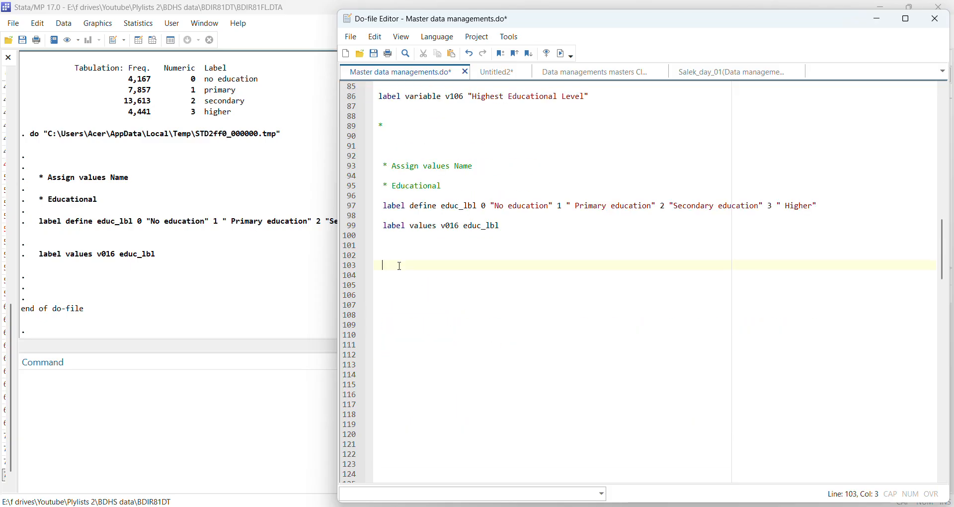
type("* residence")
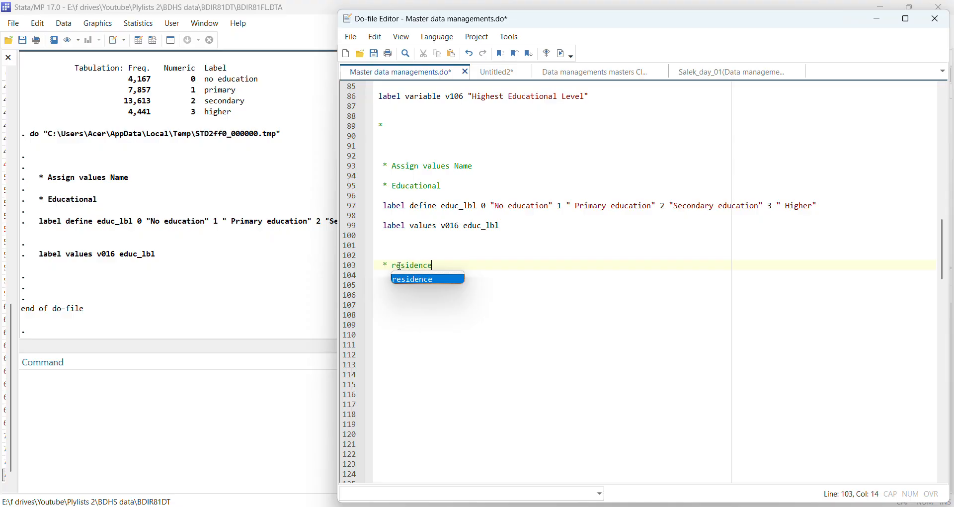
key("Return")
key("Return")
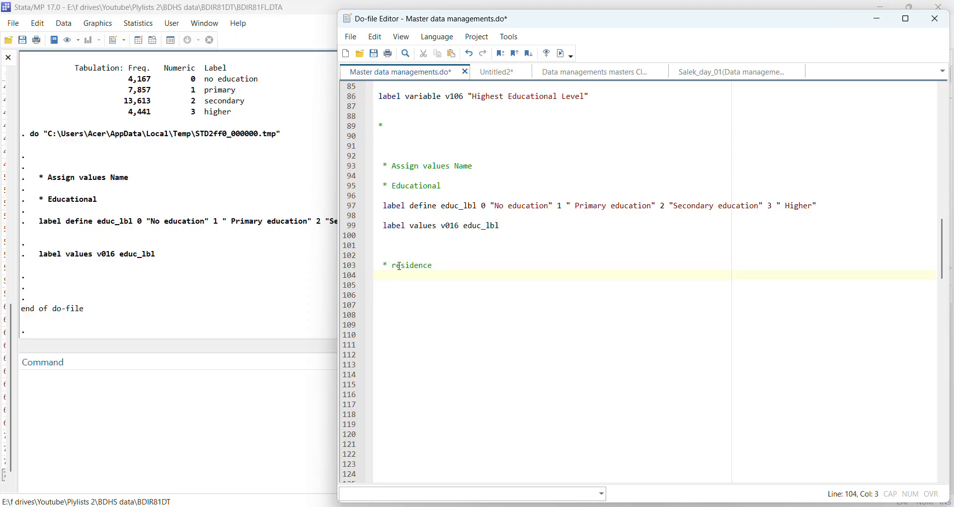
Start the residence value-label definition on line 104 with label define res_lbl 1.
type("label ")
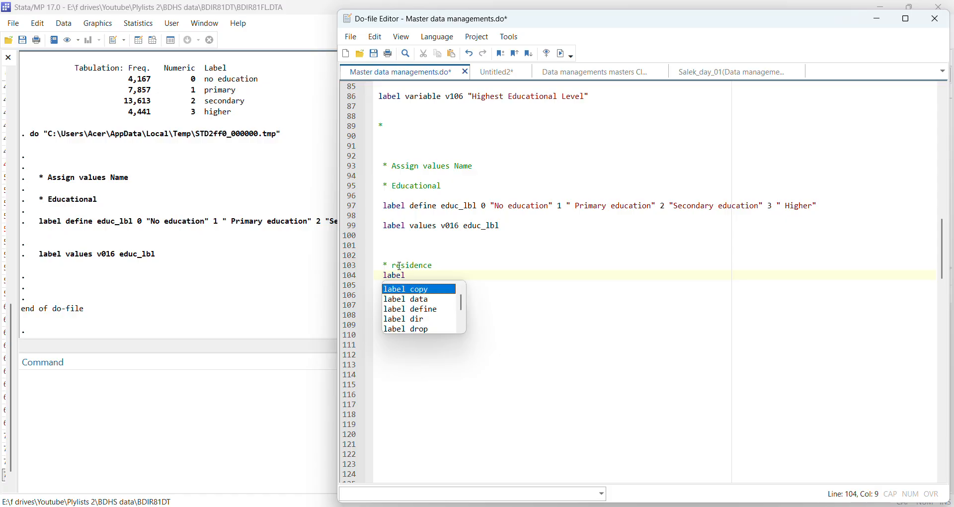
type("va")
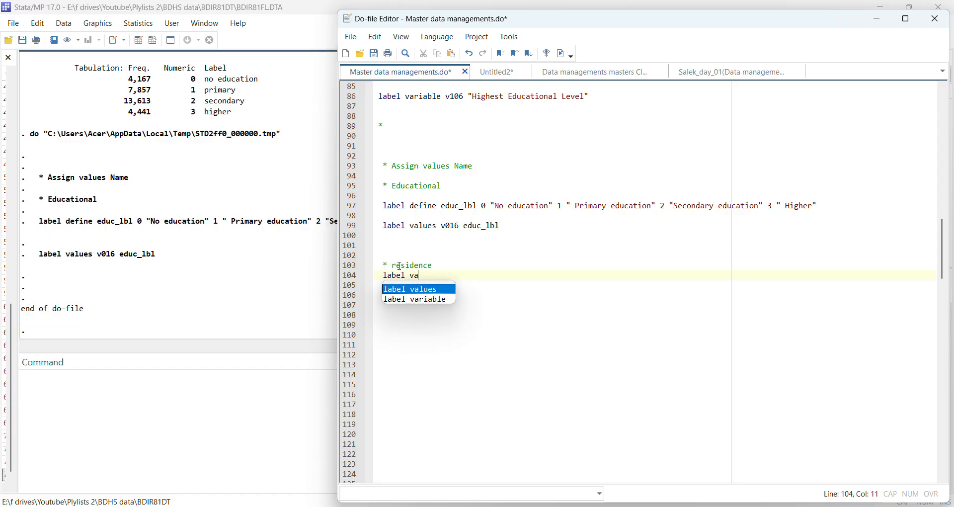
key("BackSpace")
key("BackSpace")
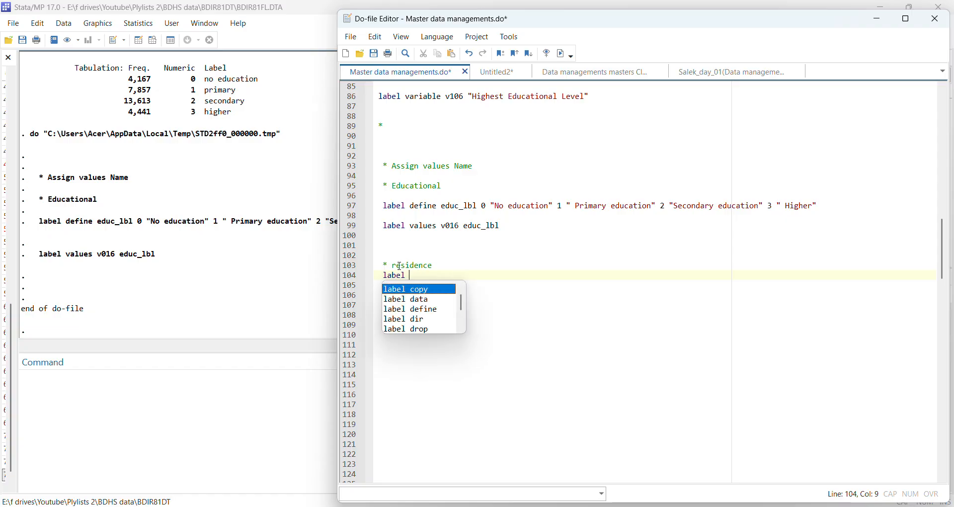
type("define")
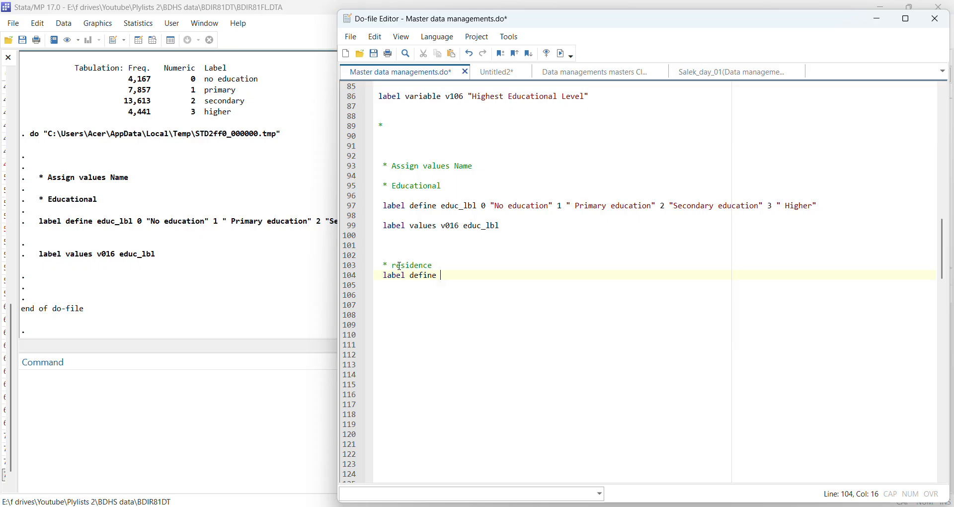
type(" res_lbl 1")
Switch to the main Stata window, enter the command codebook without running it, and filter the variable list by v106.
left_click(140, 393)
type("c")
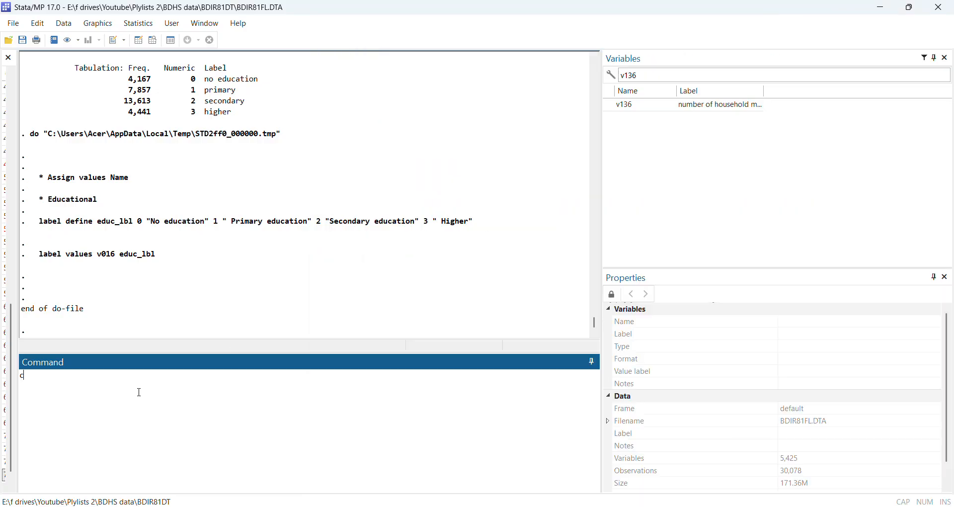
type("odebook")
left_click(648, 76)
type("v106")
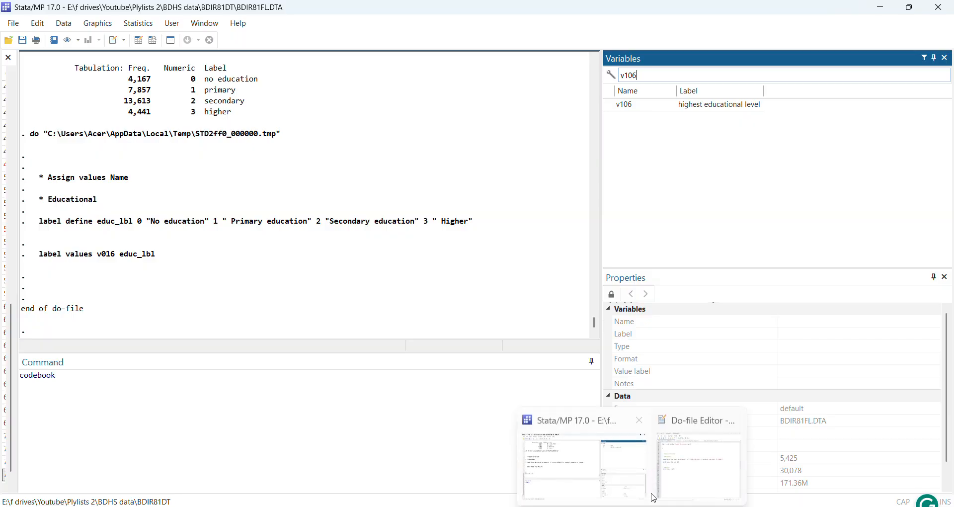
Check the demographic variable codes in the do-file comment on line 53, and run codebook v106 in the main Stata window.
mouse_move(691, 473)
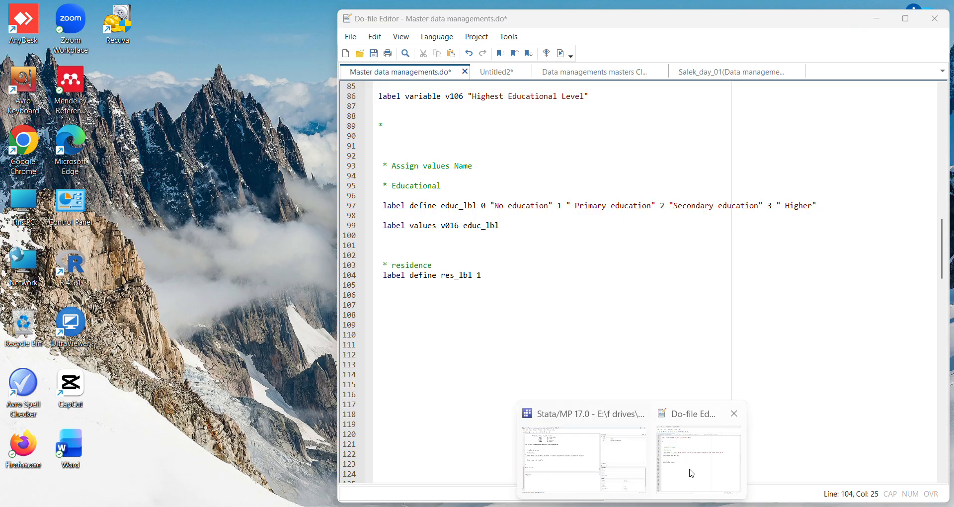
left_click(691, 472)
scroll(610, 268, "up", 10)
scroll(606, 261, "up", 2)
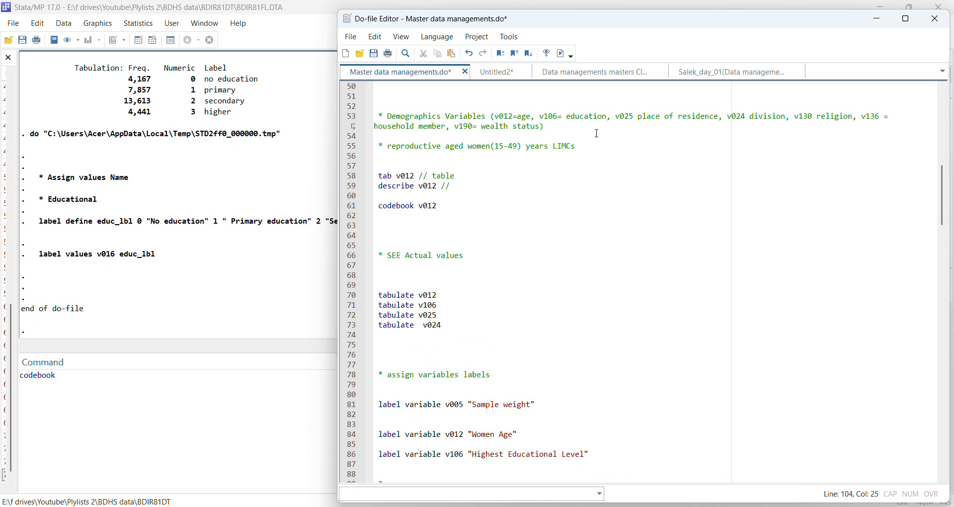
left_click(235, 248)
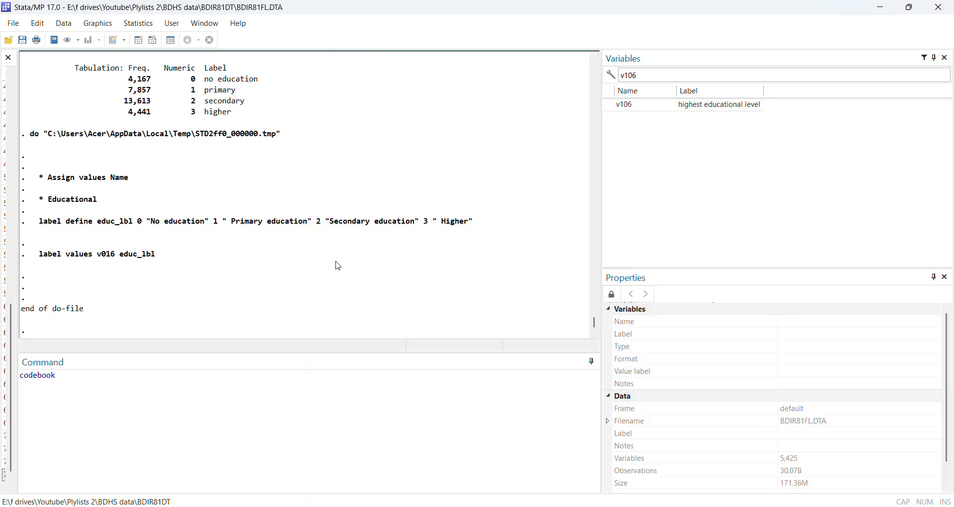
left_click(30, 379)
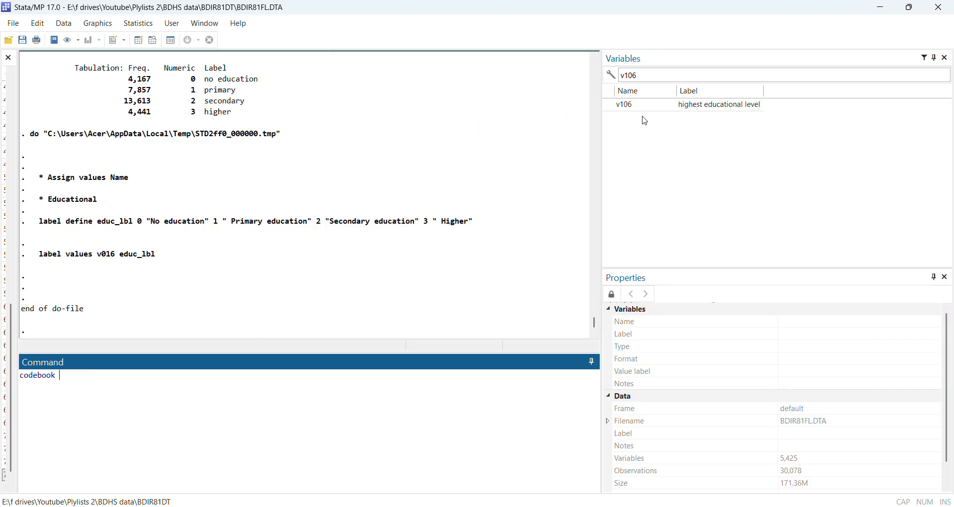
left_click(610, 106)
left_click(290, 377)
key("Return")
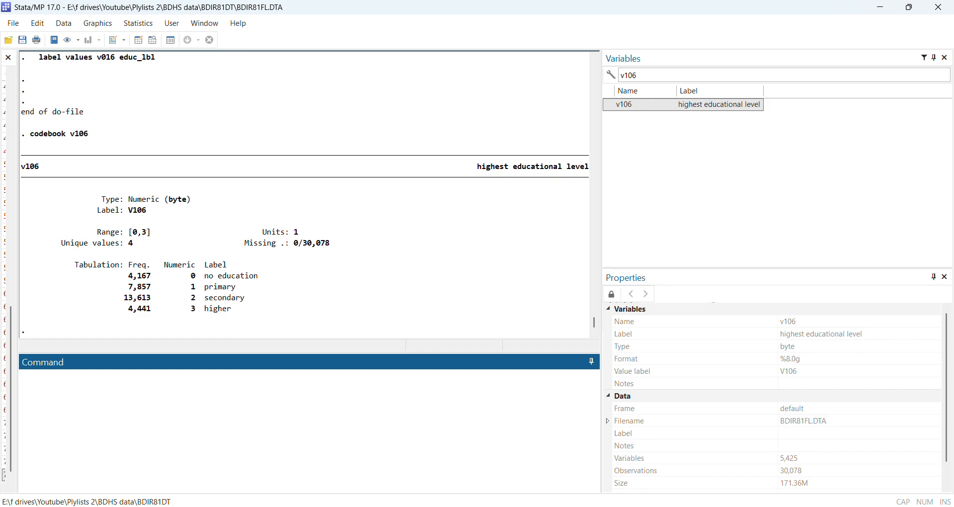
Look up the place-of-residence variable code in the do-file and run codebook v025 in the main Stata window.
mouse_move(637, 506)
left_click(675, 483)
scroll(571, 348, "up", 1)
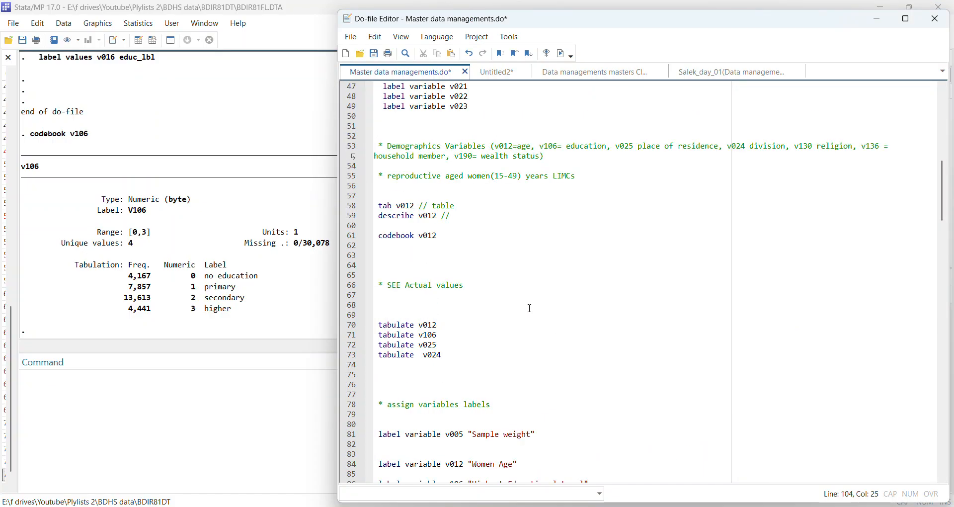
left_click(238, 404)
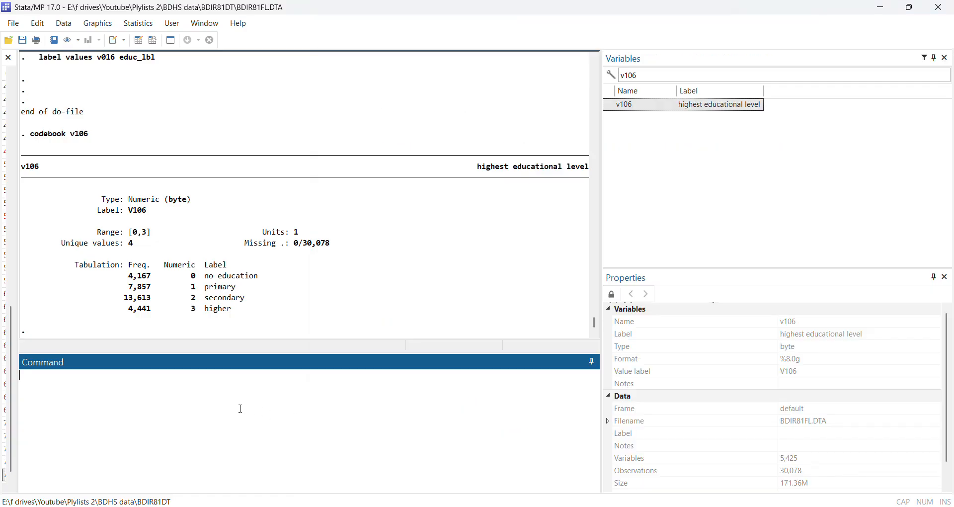
type("codebook v025")
key("Return")
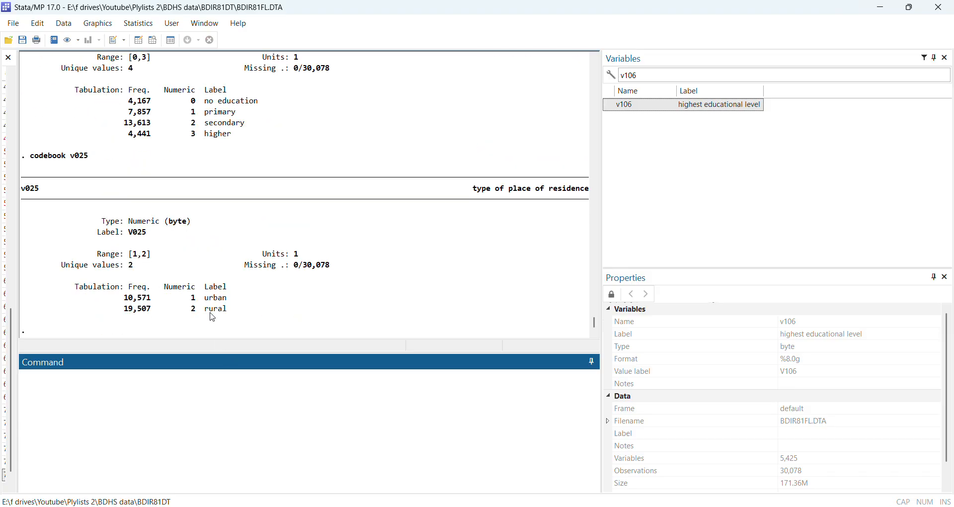
Return to the do-file and complete the res_lbl definition on line 104 with 1 "Urban" and 2 "Rural".
mouse_move(632, 506)
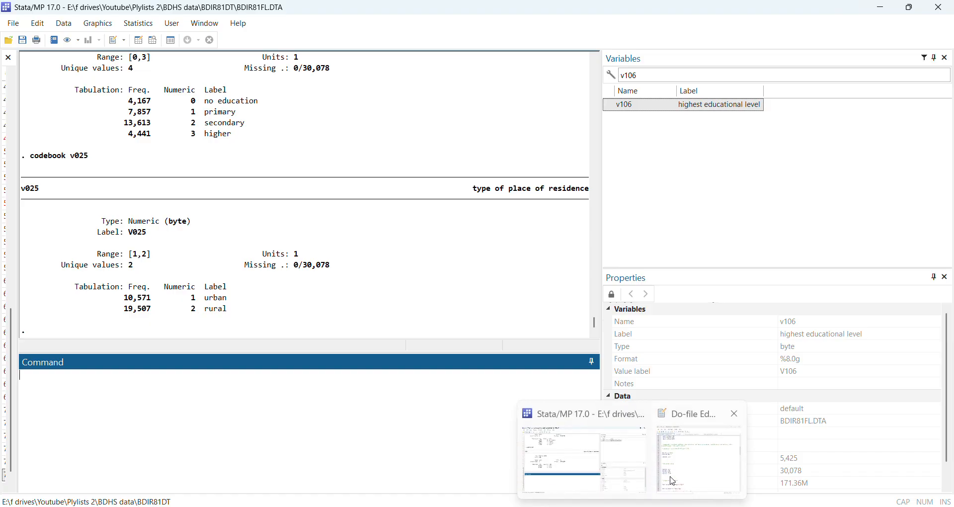
left_click(672, 481)
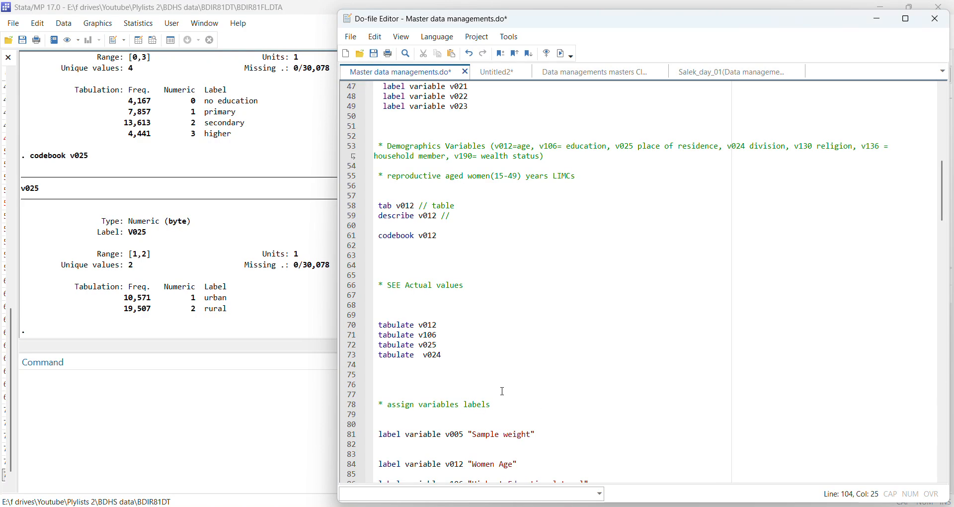
scroll(504, 391, "down", 8)
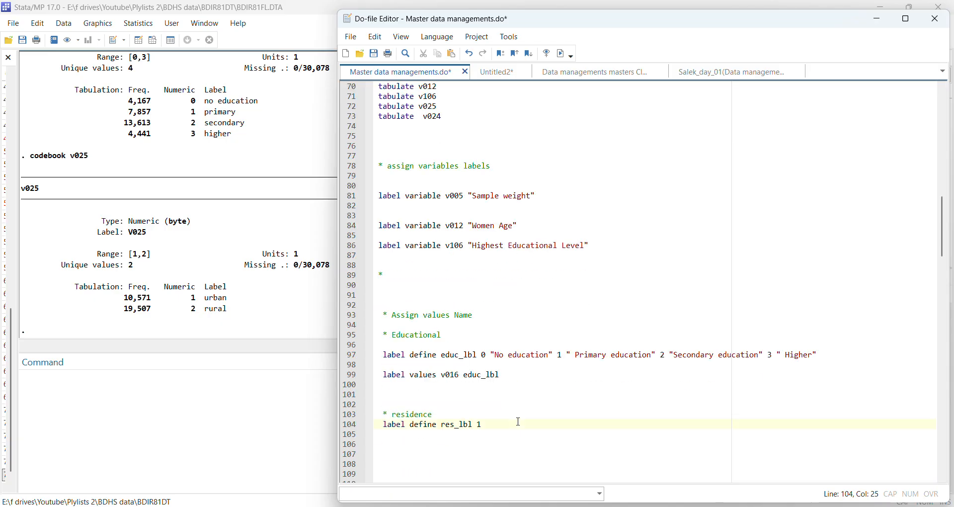
type("\"Urban")
key("Right")
type("2 \"rural")
left_click(544, 424)
left_click(541, 424)
key("BackSpace")
type("R")
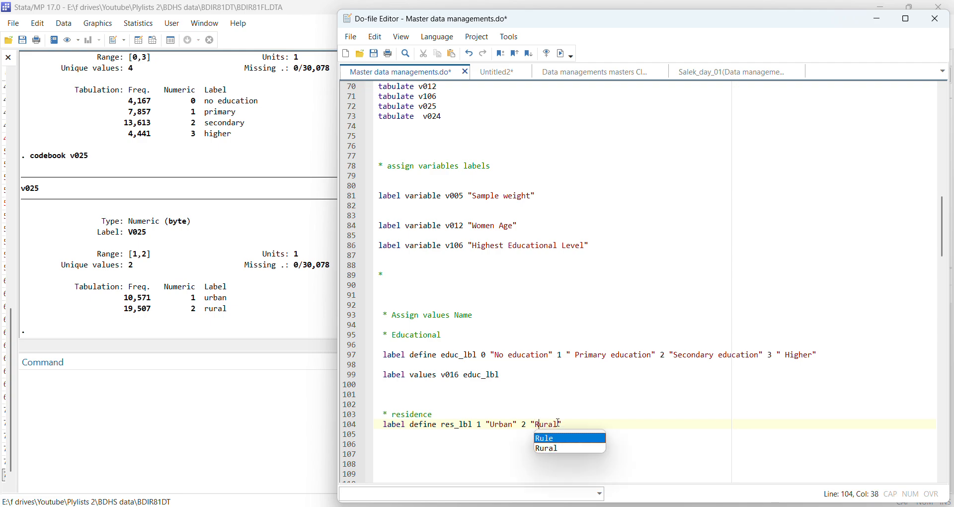
left_click(646, 426)
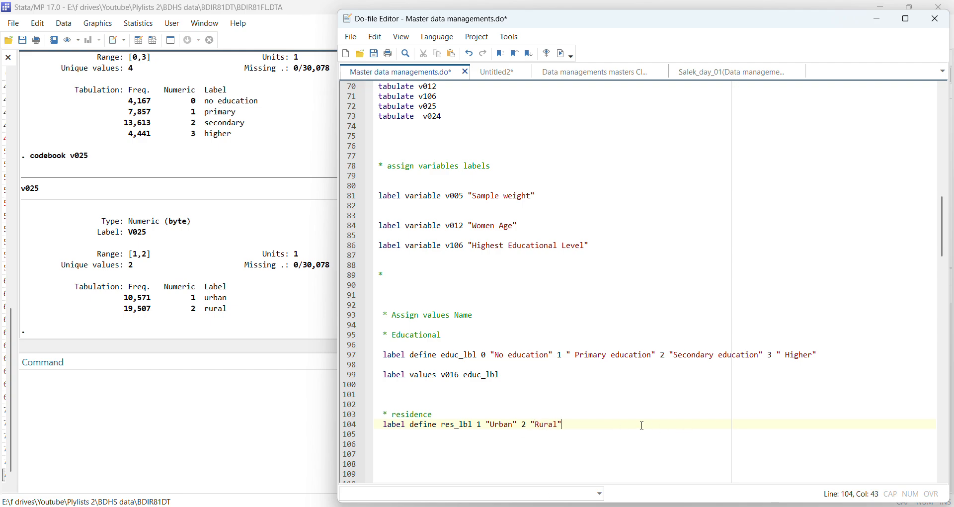
Add the command label values v025 res_lbl on line 105, reusing the label name from the definition above.
key("Return")
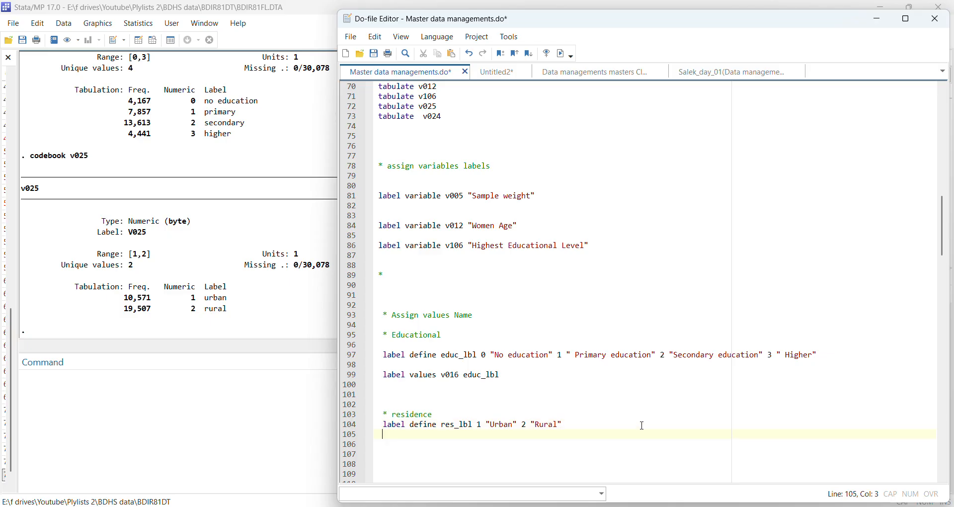
type("label ")
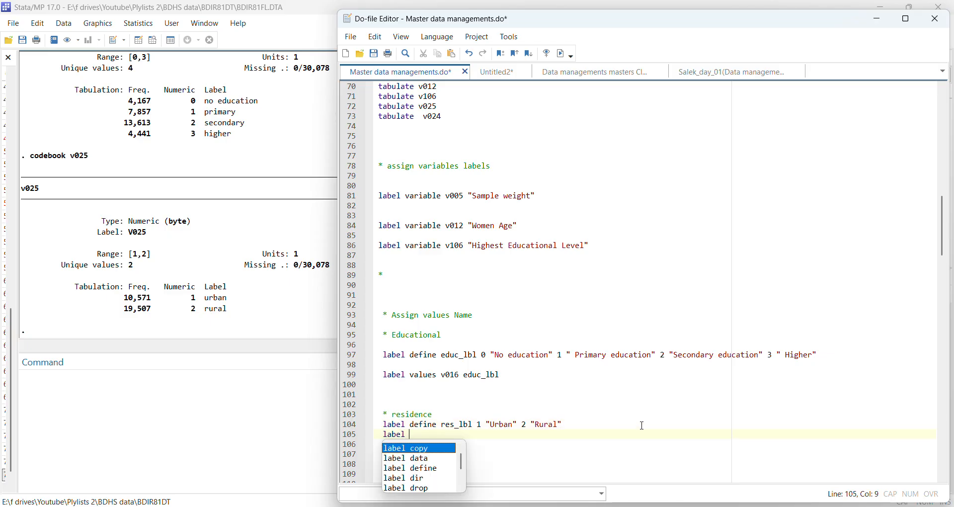
type("va")
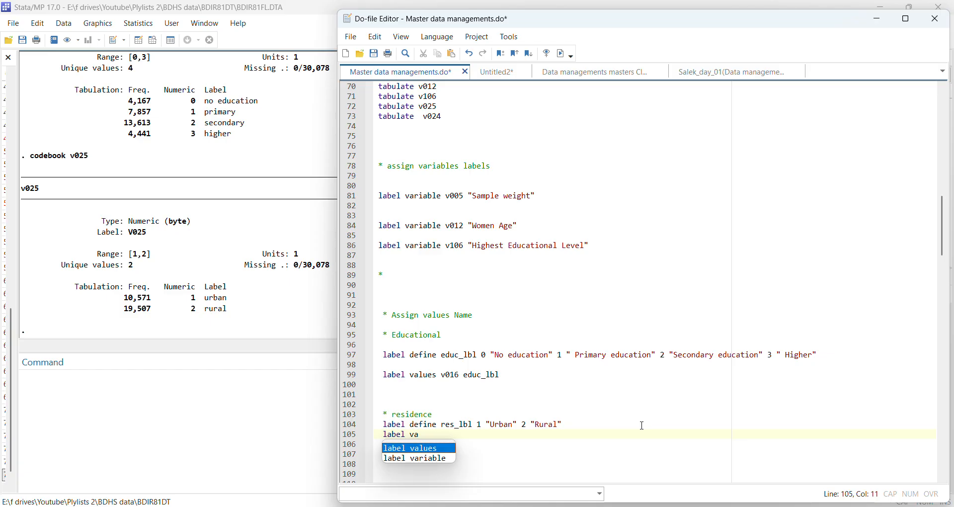
type("lues")
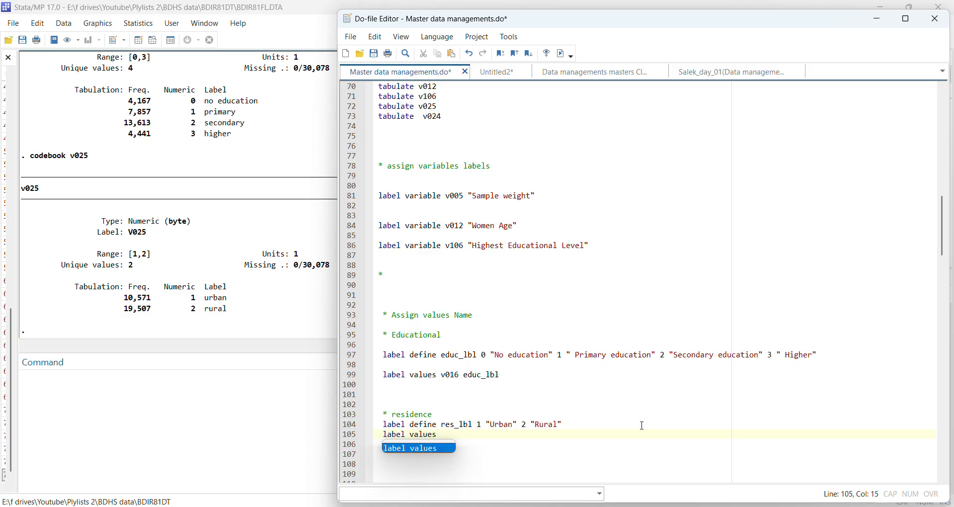
type(" v02")
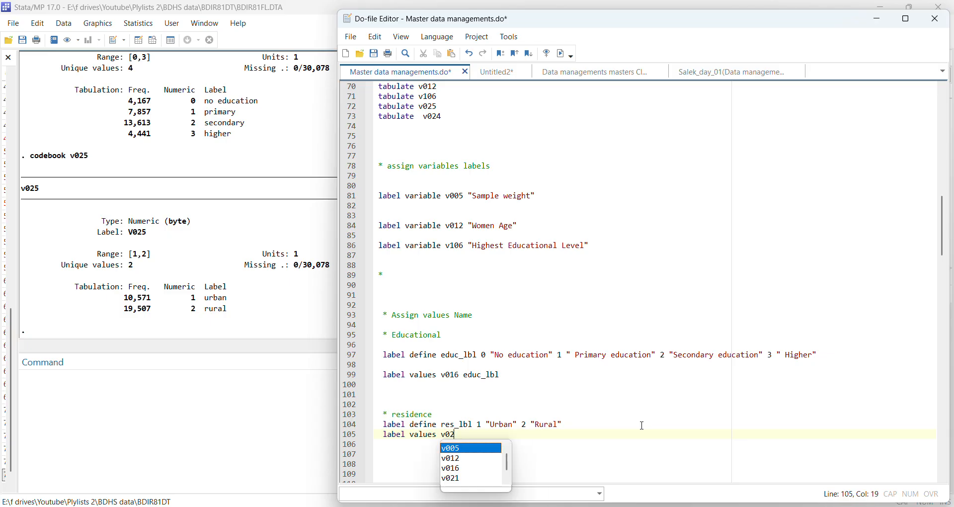
type("5")
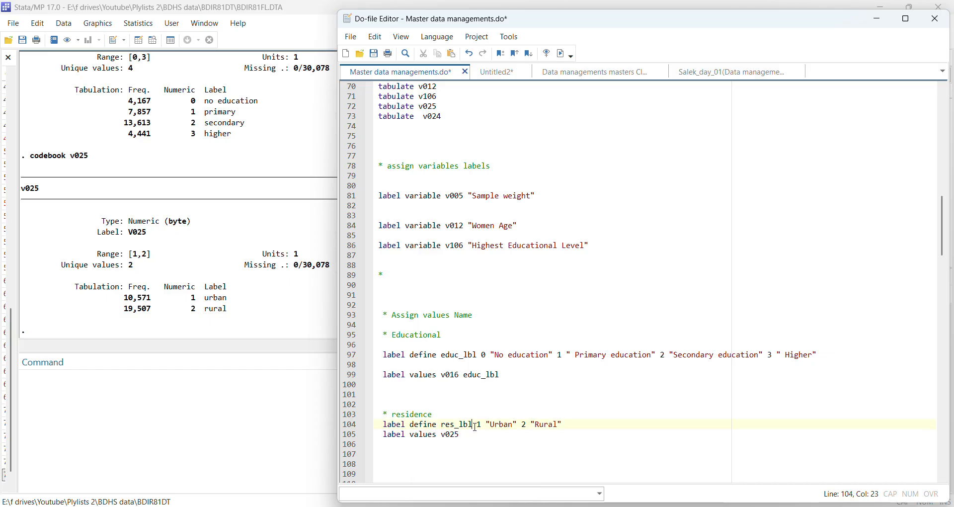
left_click_drag(473, 425, 443, 426)
key("ctrl+c")
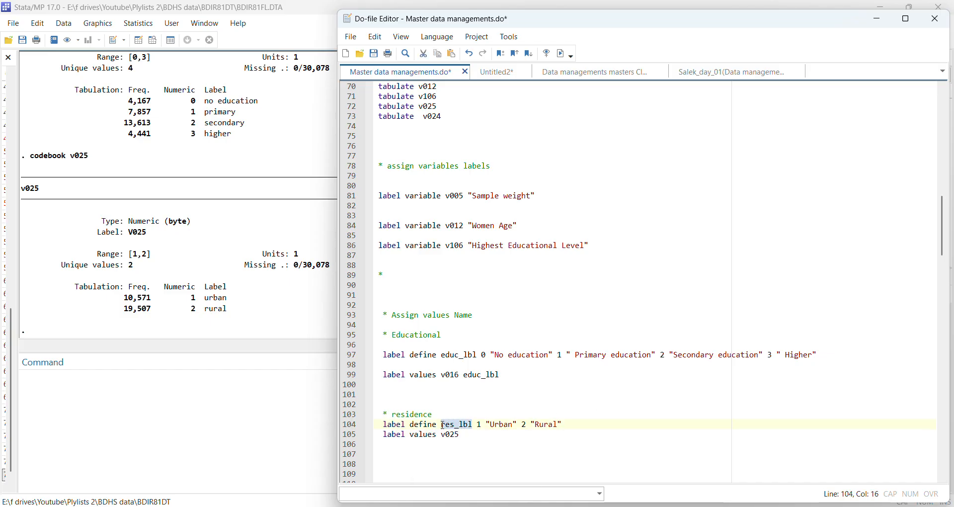
left_click(485, 442)
left_click(480, 434)
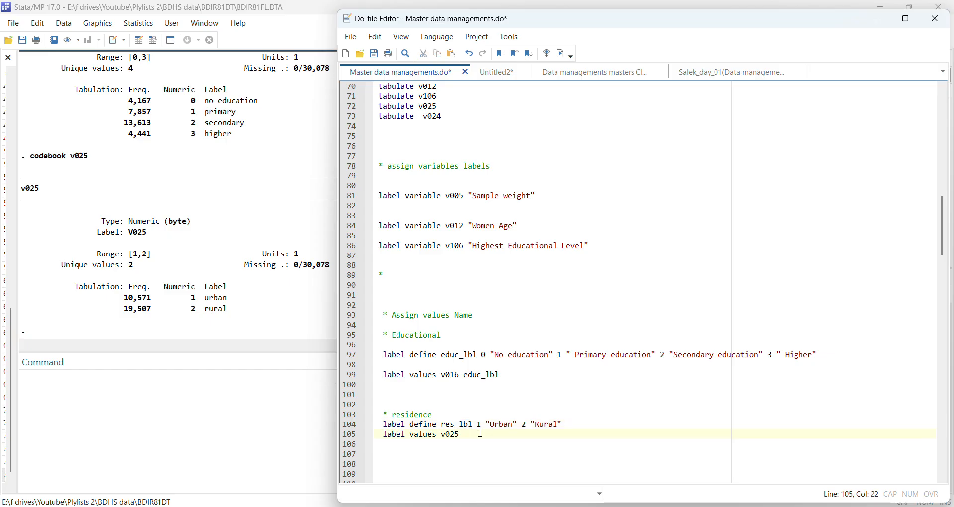
key("ctrl+v")
Run the residence value-label block on lines 101 to 105 and save the do-file.
left_click_drag(403, 396, 499, 435)
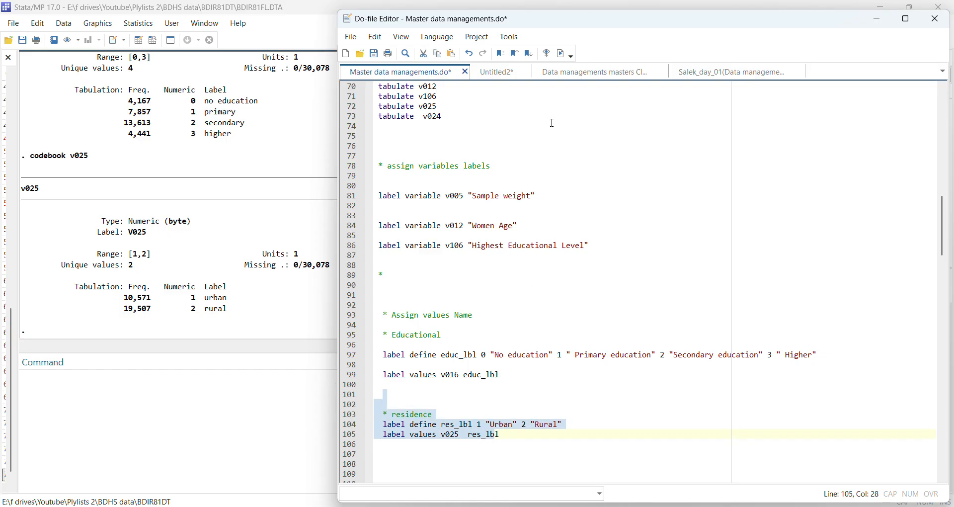
left_click(563, 53)
key("ctrl+s")
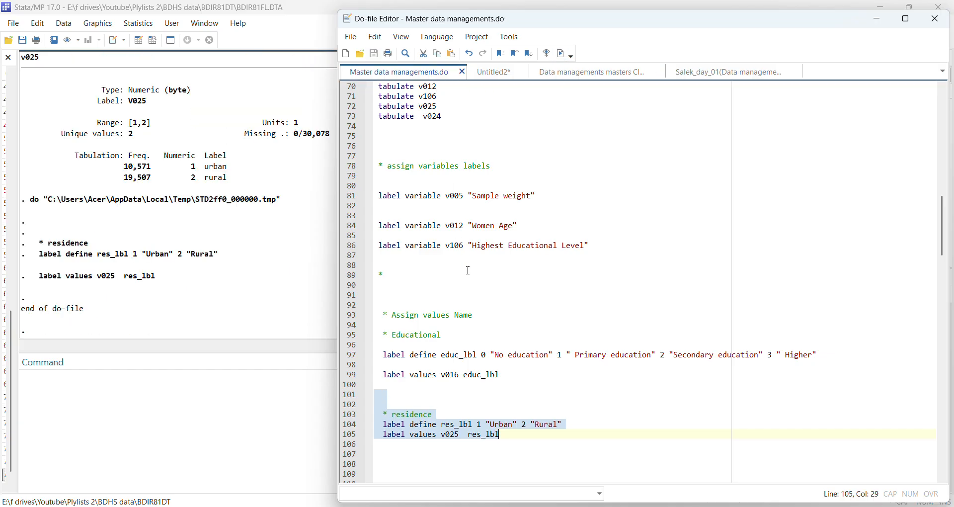
scroll(477, 287, "down", 6)
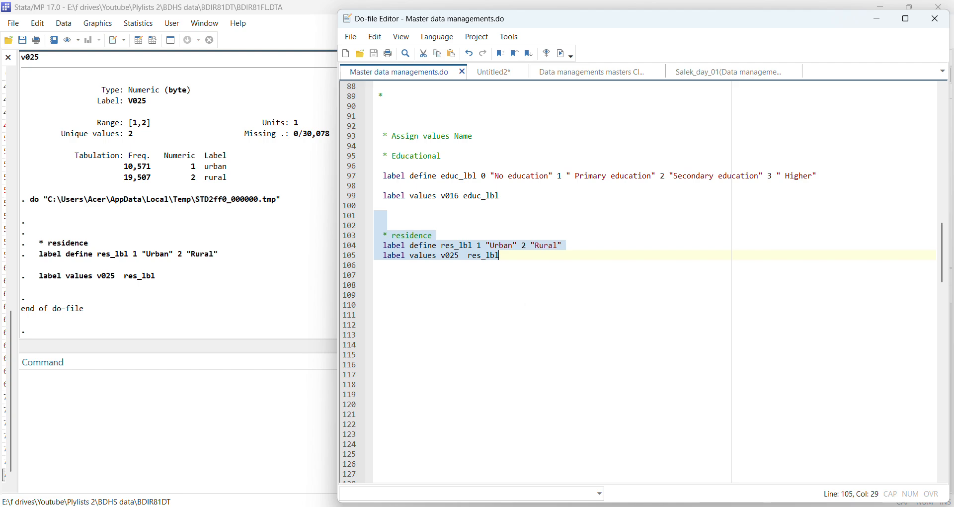
Add the comment "* Dispplaying values labels" on line 108 of the do-file.
left_click(390, 285)
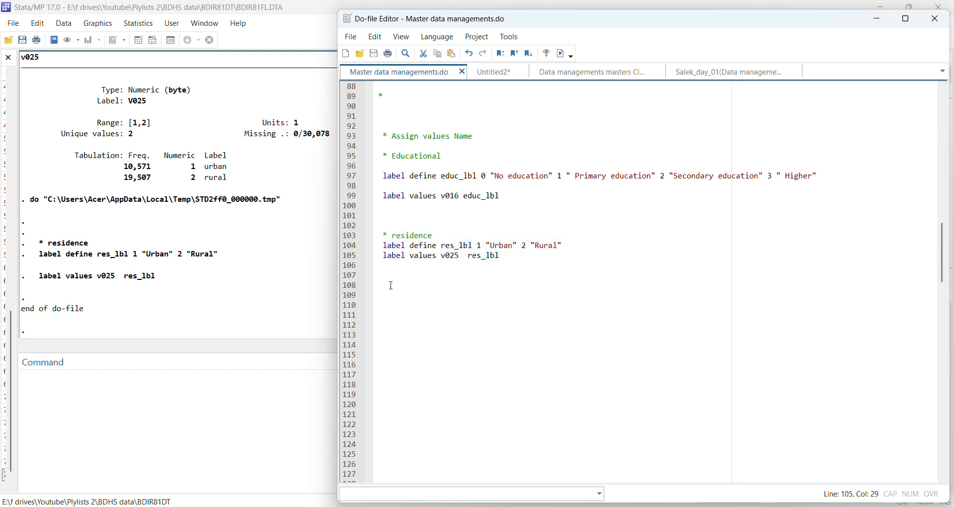
type("* Dispa")
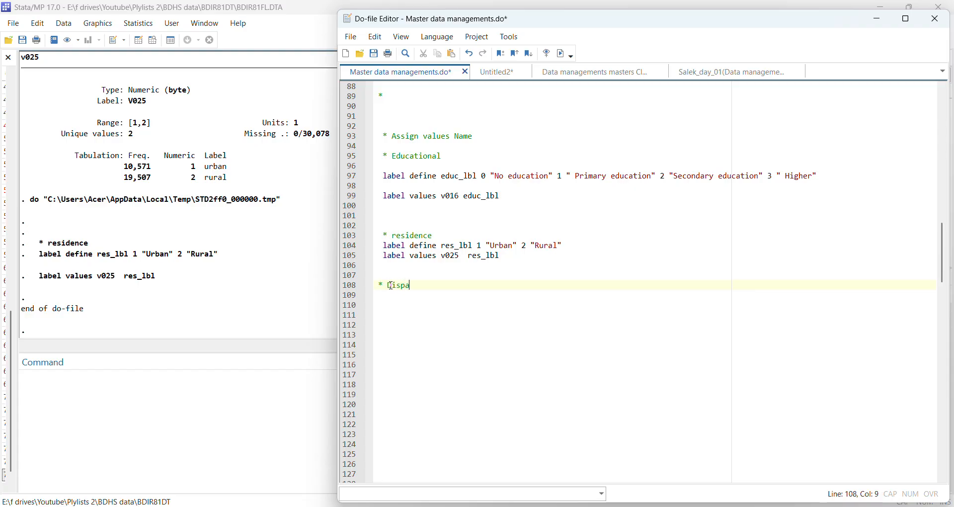
key("BackSpace")
type("playing values la")
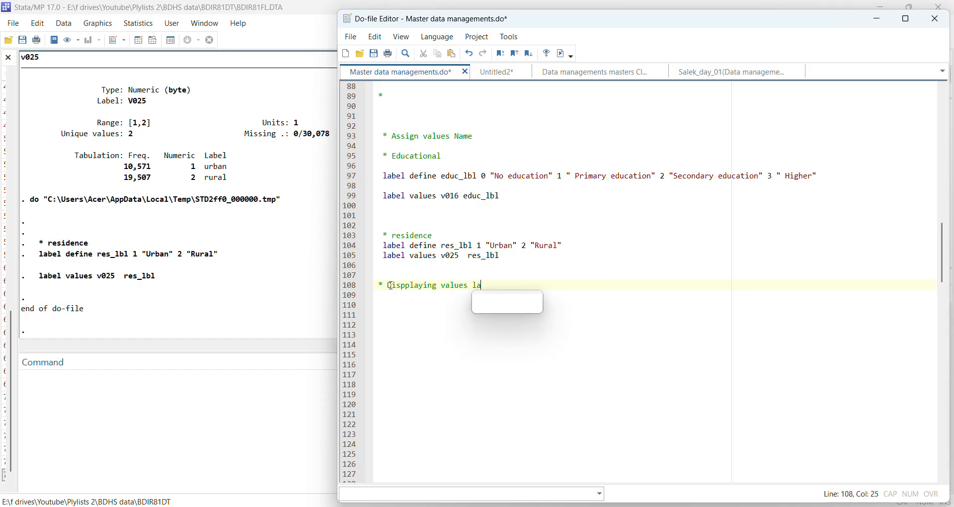
type("bels")
key("Return")
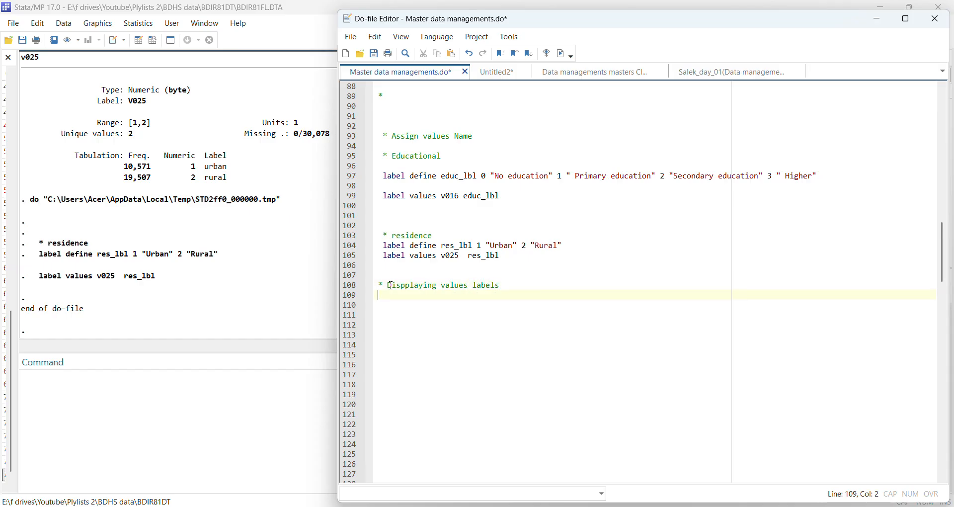
Add the command label list educ_lbl on line 109 and run it together with its comment line.
type("label ")
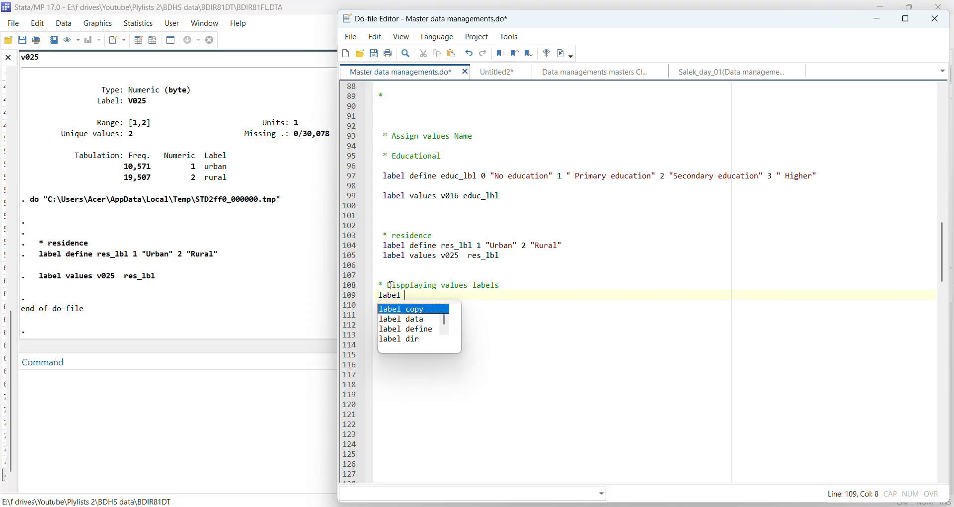
type("list e")
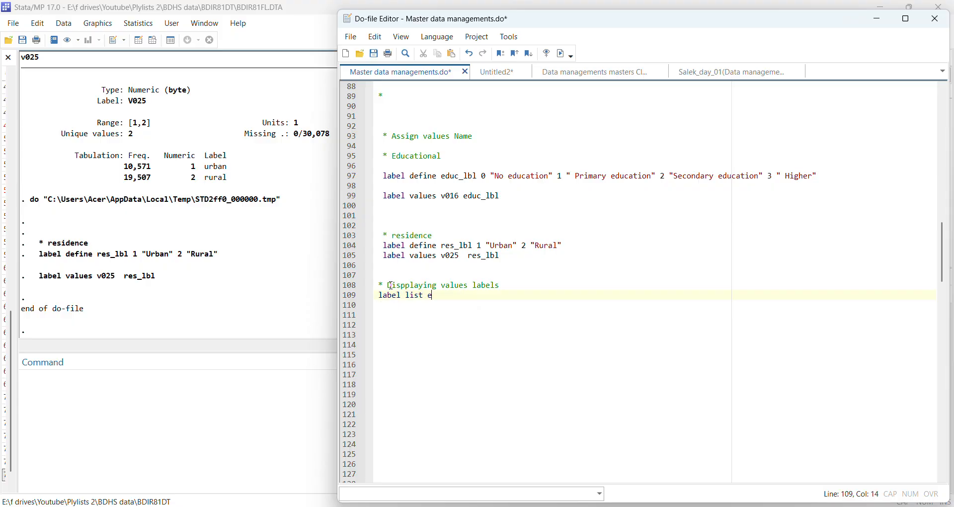
type("duc")
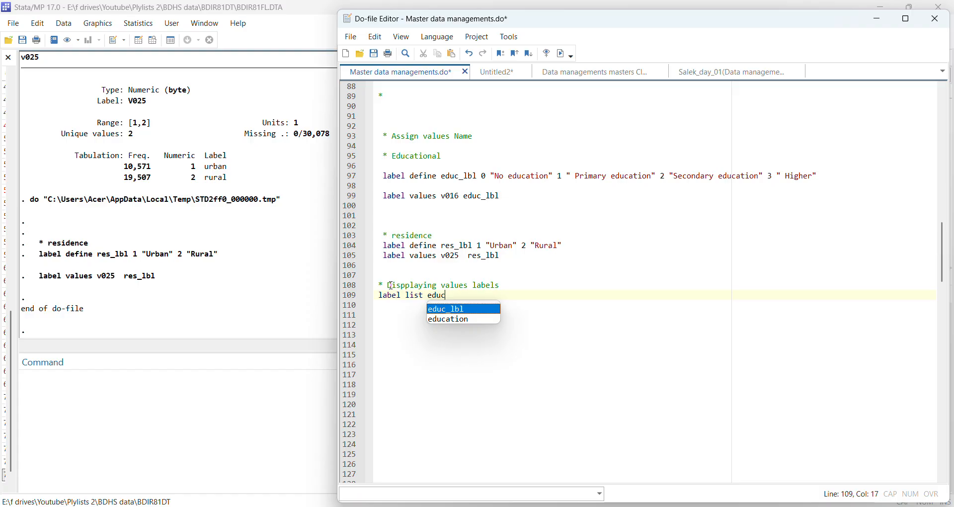
key("Return")
left_click_drag(484, 302, 364, 280)
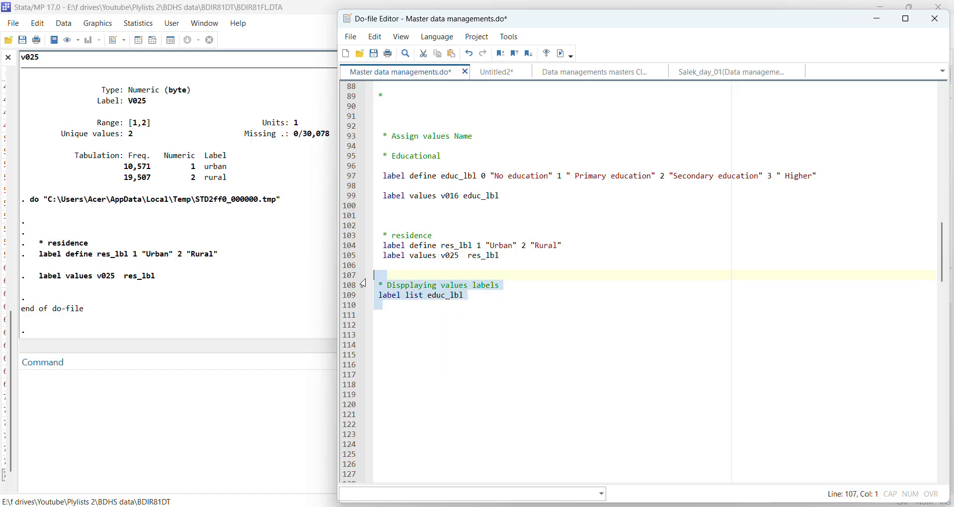
left_click(565, 53)
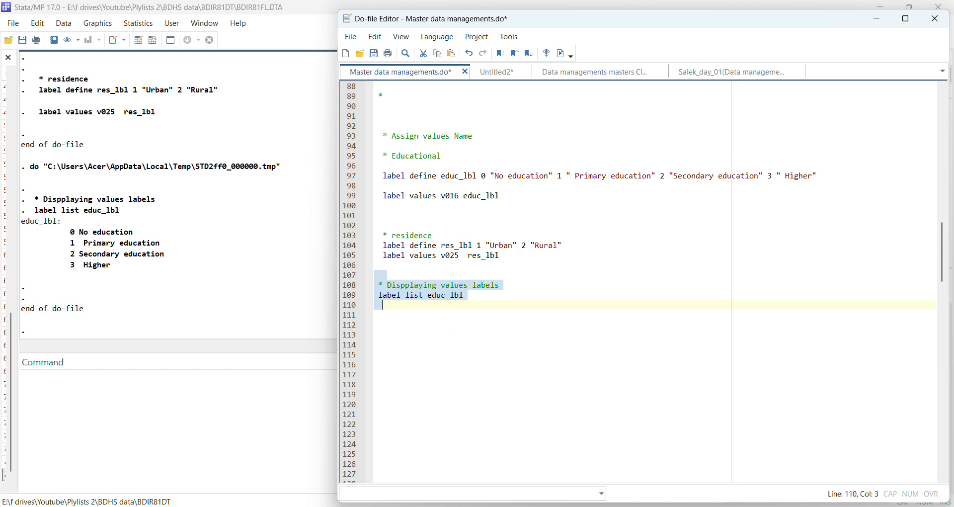
Add a sample block comment /* THISSSSSSSSSSSSSSSSSS */ on line 112 and save the do-file.
left_click(381, 324)
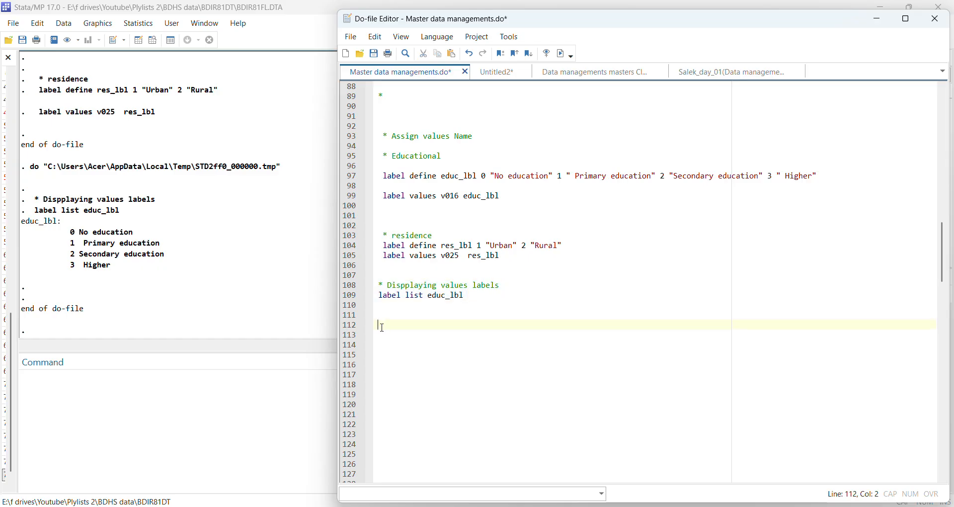
type("/*  THISSSSSSSSSSSSSSSSSS ")
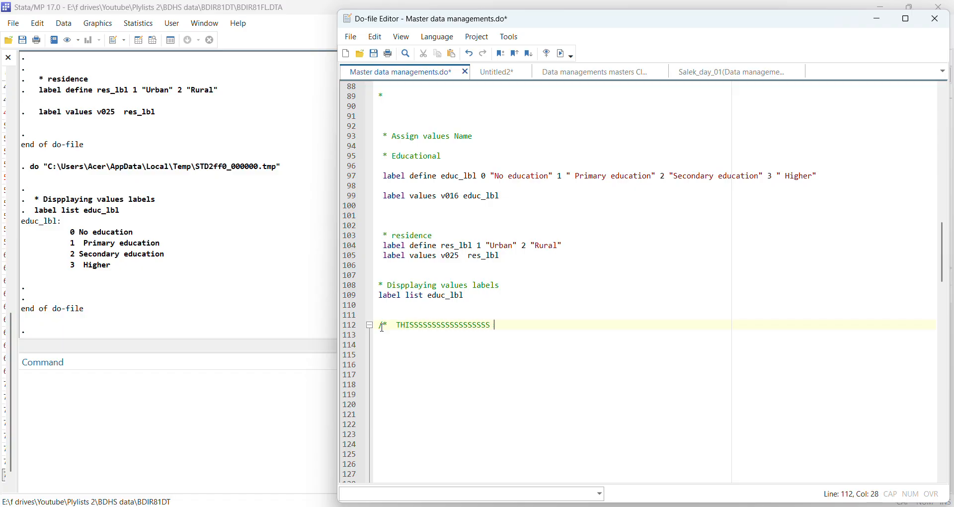
type("*/")
left_click(375, 51)
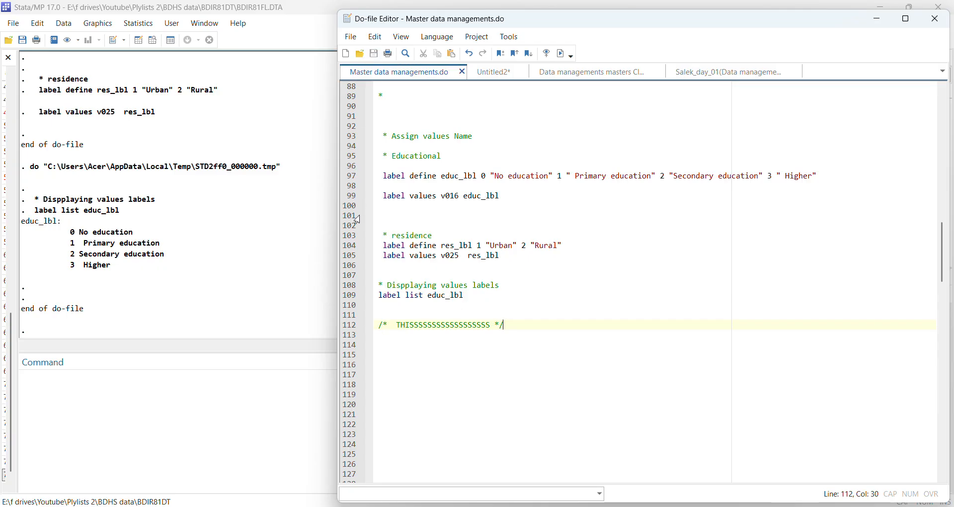
Add the comment "* (Single line comments)" on line 111 above the block comment and save the do-file.
left_click(386, 314)
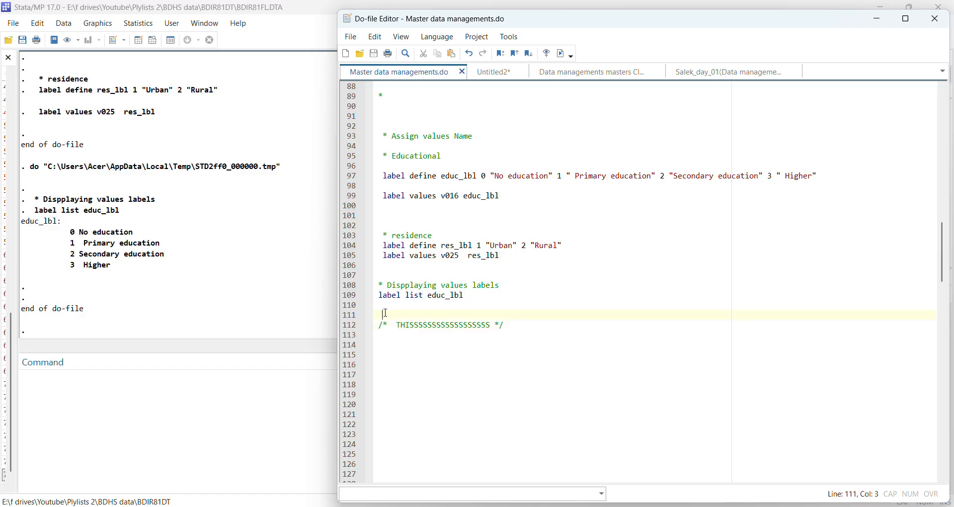
type("* ")
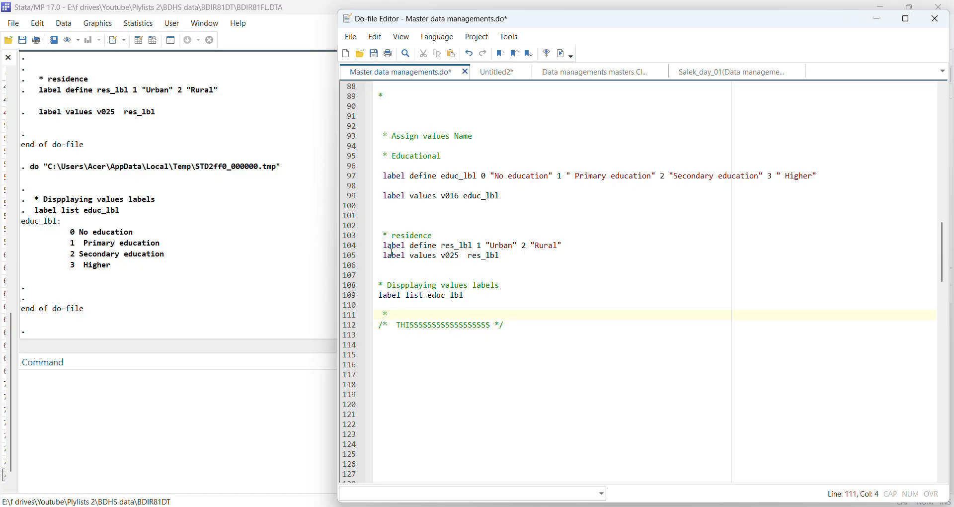
type("(")
type("Single ")
type("line commen")
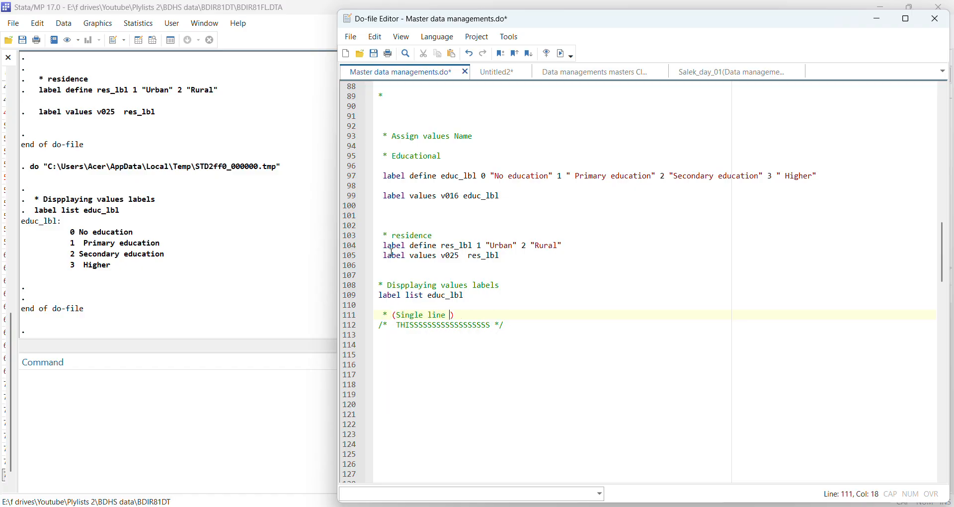
type("ts")
left_click(374, 53)
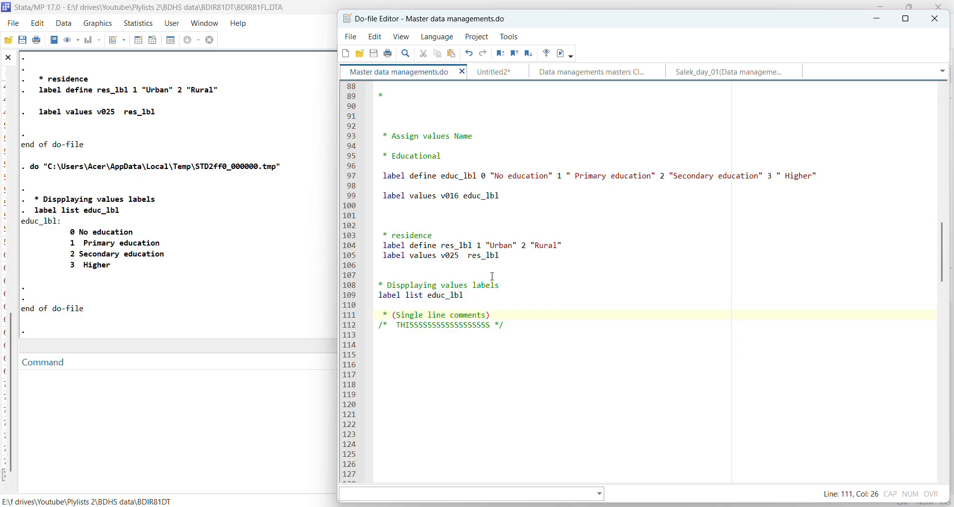
Start a new section on line 116 with the comment "* sorting".
scroll(494, 276, "down", 2)
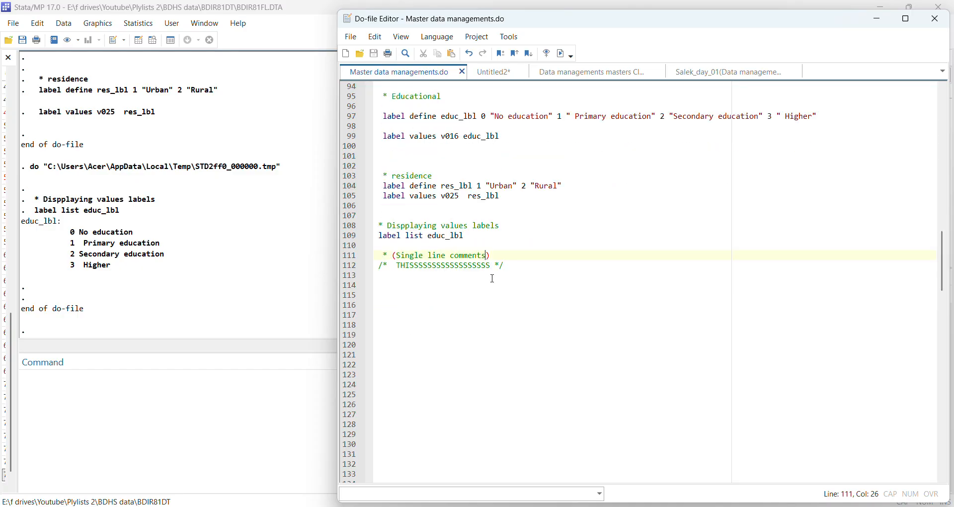
left_click(407, 300)
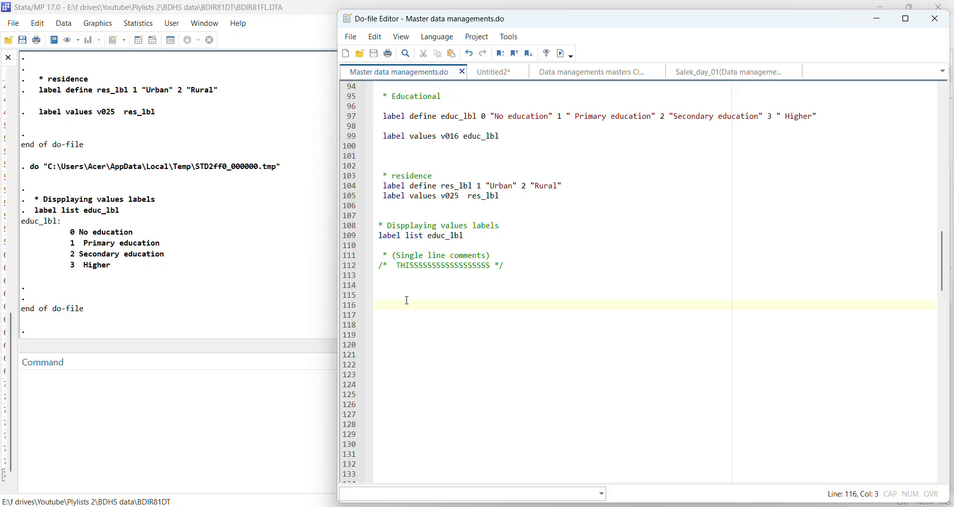
type("* sorti")
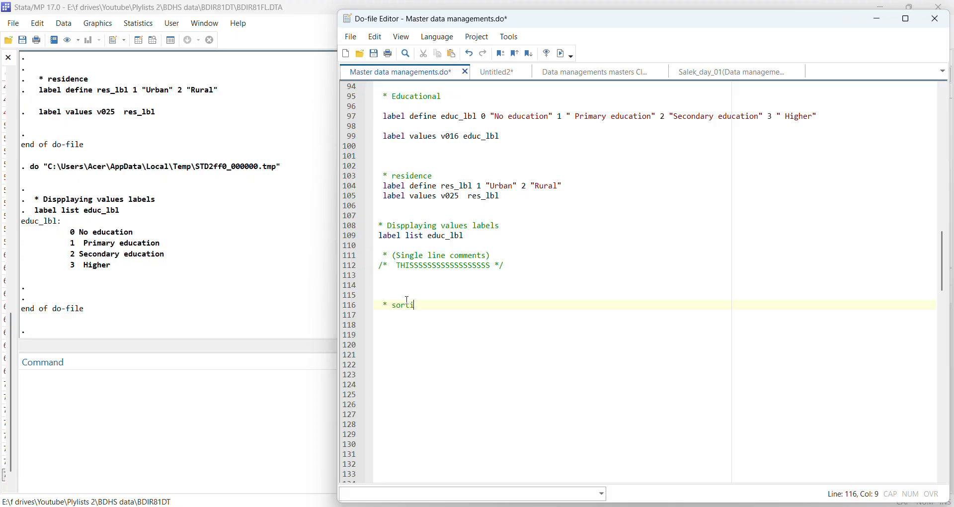
type("ng")
key("Return")
Add the command sort v002 v001 v003 on line 117 and run the sorting block.
type("sort")
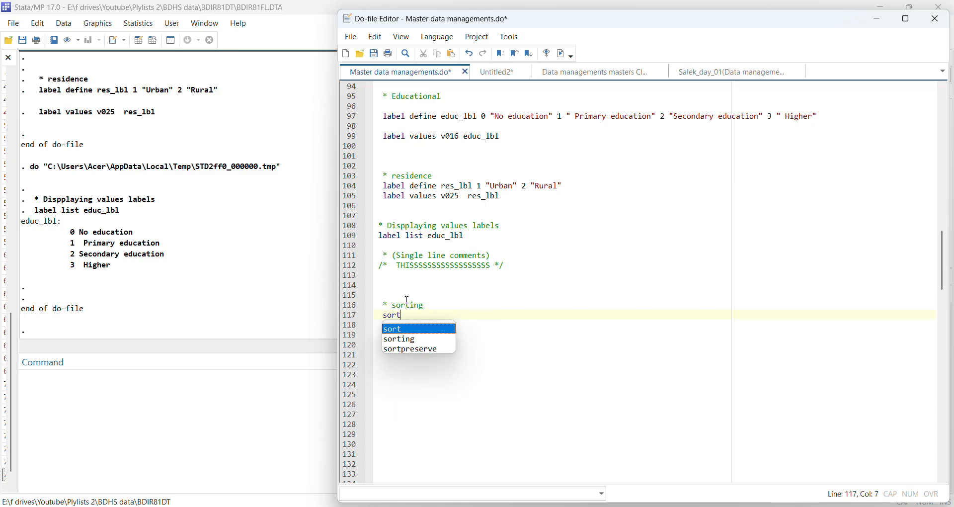
type(" v")
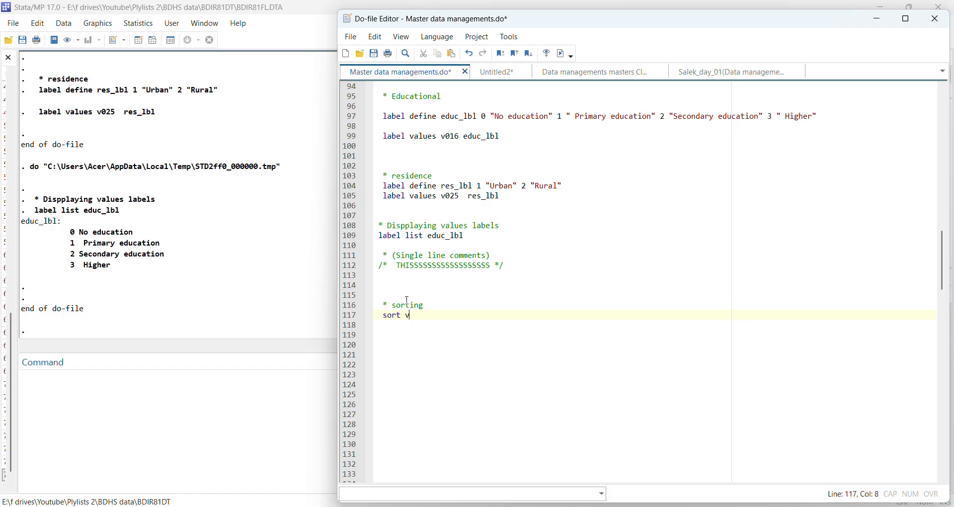
type("002 v00")
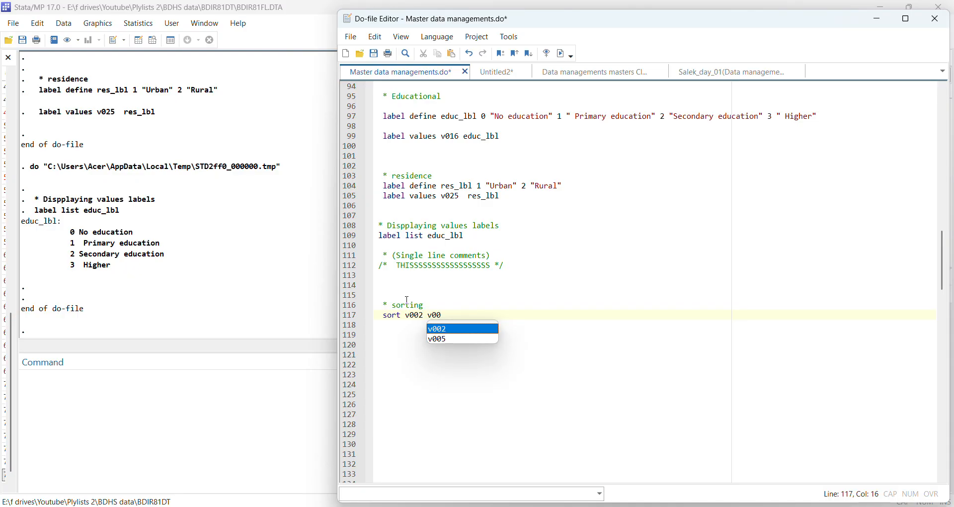
type("1 v")
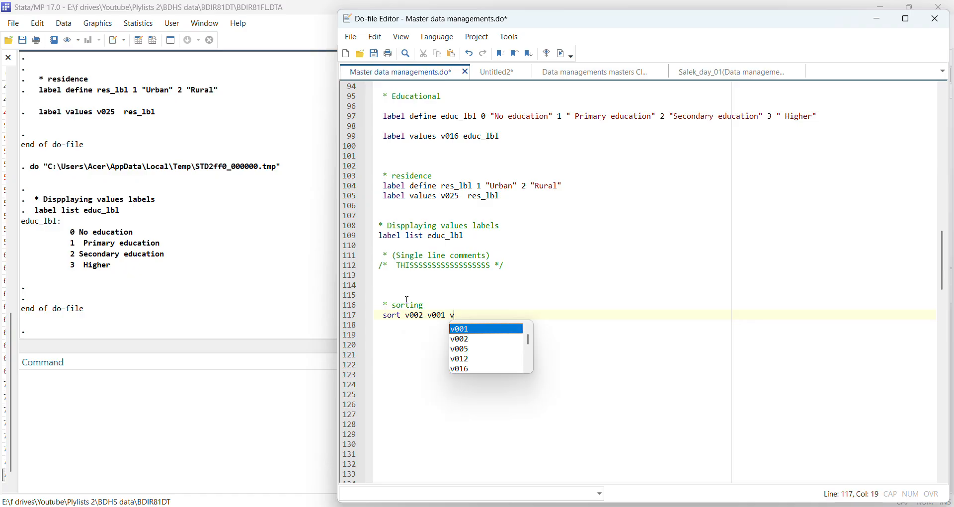
type("003")
left_click_drag(402, 298, 415, 321)
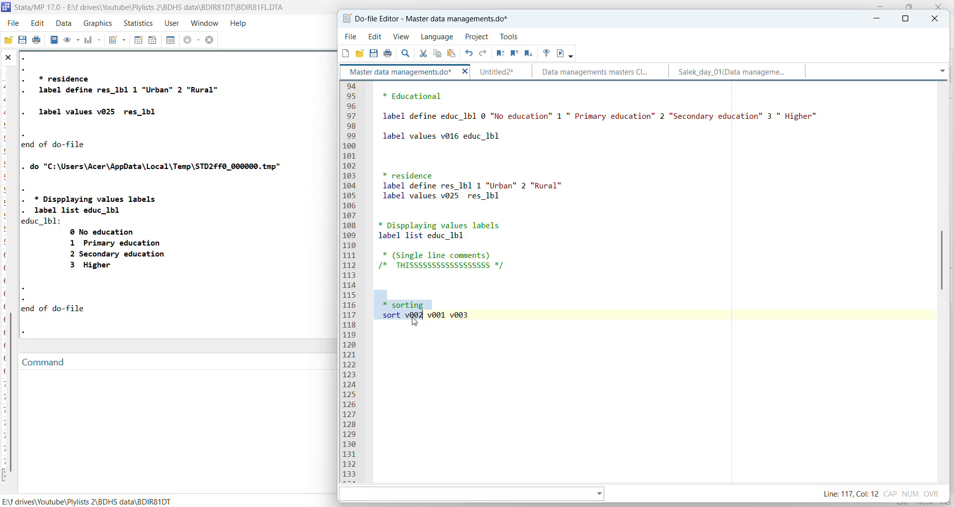
left_click(562, 55)
Clear the v106 variable filter in the main Stata window and look through the variable names and labels, including v001, v002 and v003.
left_click(144, 260)
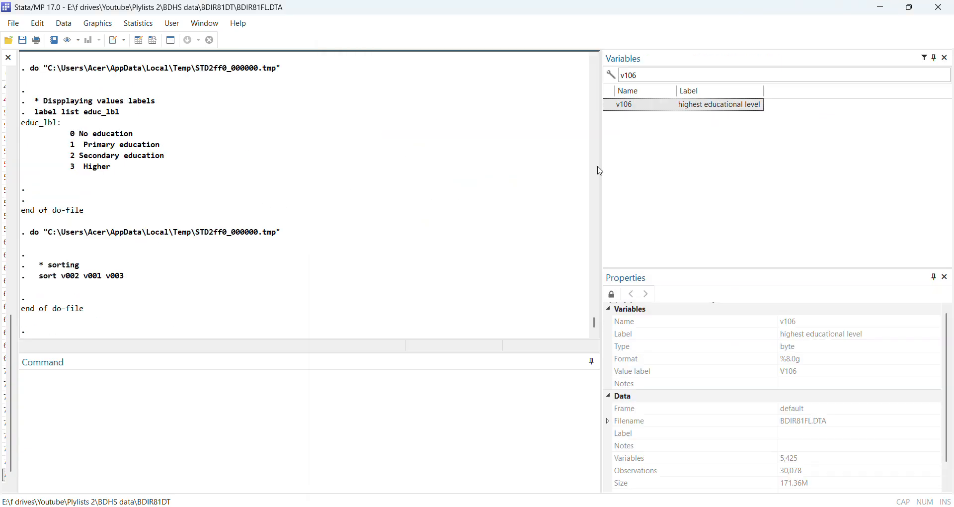
double_click(676, 71)
key("BackSpace")
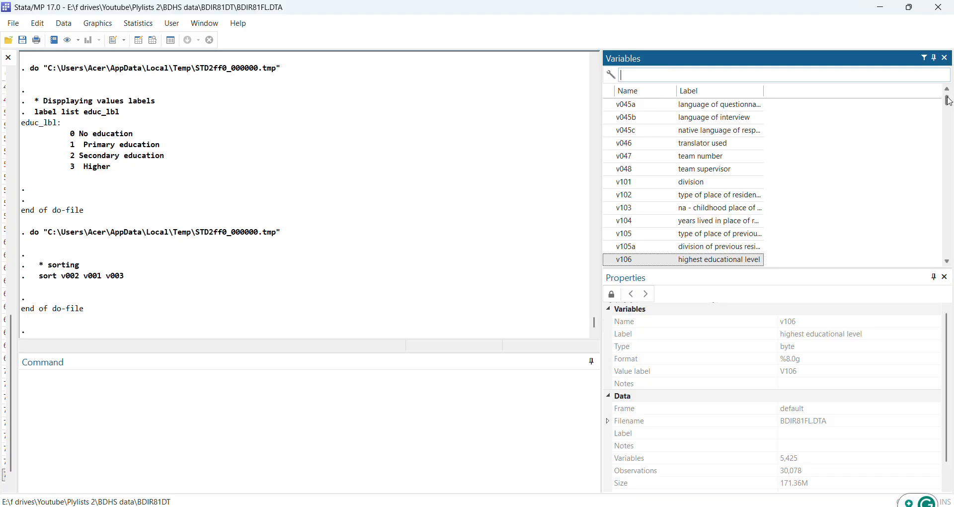
left_click_drag(949, 101, 950, 100)
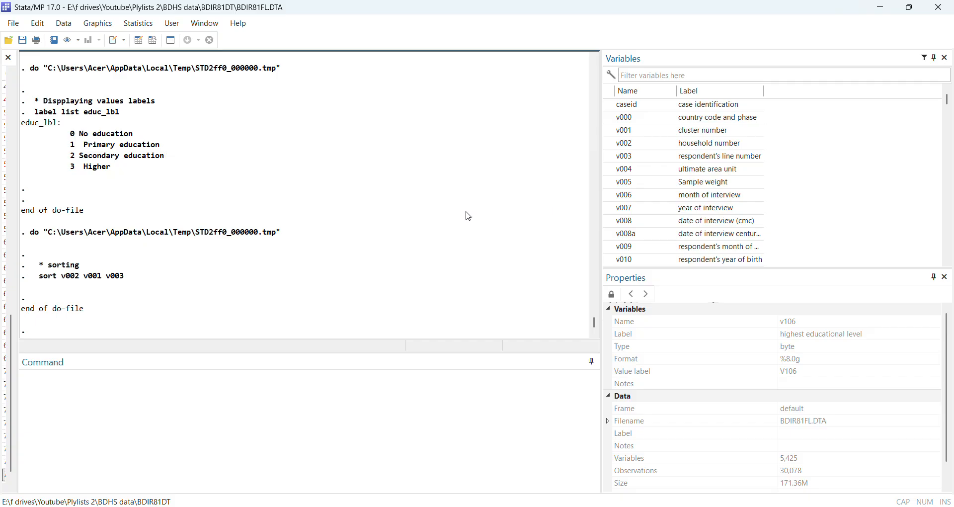
scroll(657, 208, "down", 8)
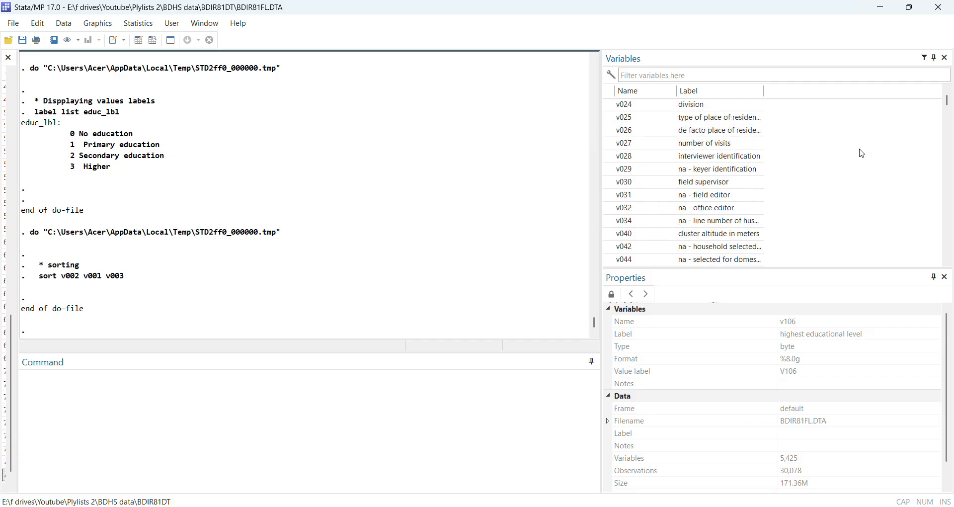
mouse_move(948, 102)
left_mouse_down()
mouse_move(952, 263)
mouse_move(949, 102)
left_mouse_up()
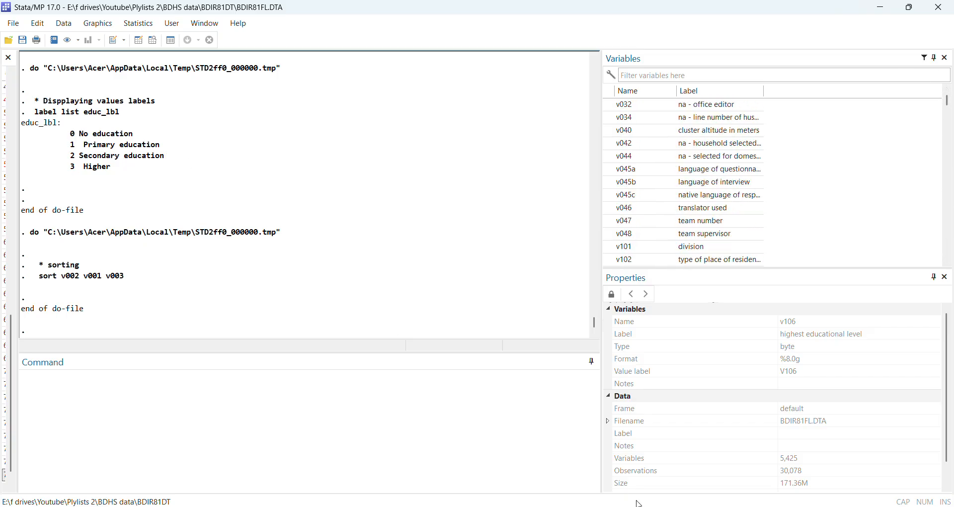
Return to the do-file and add the comment "* variale Creates" on line 122, followed by a long run of blank lines.
mouse_move(640, 503)
left_click(674, 440)
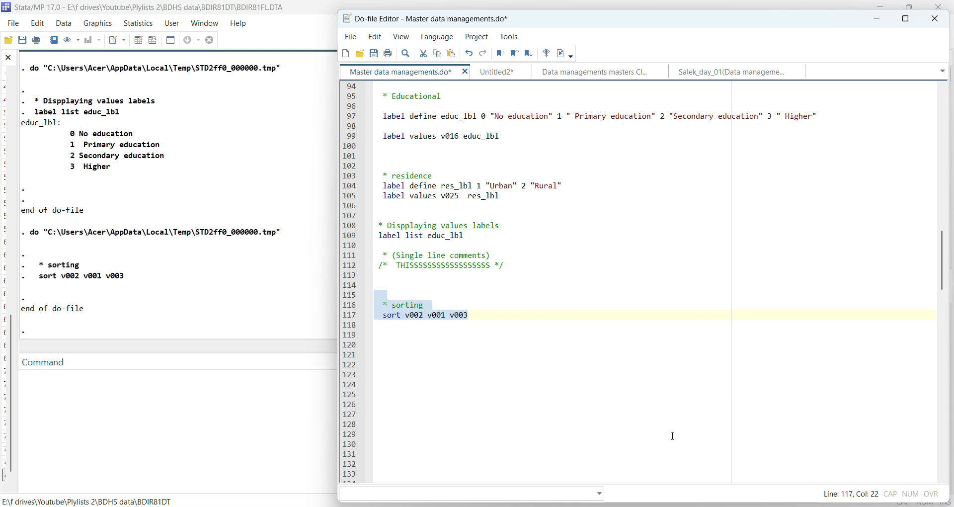
left_click(419, 365)
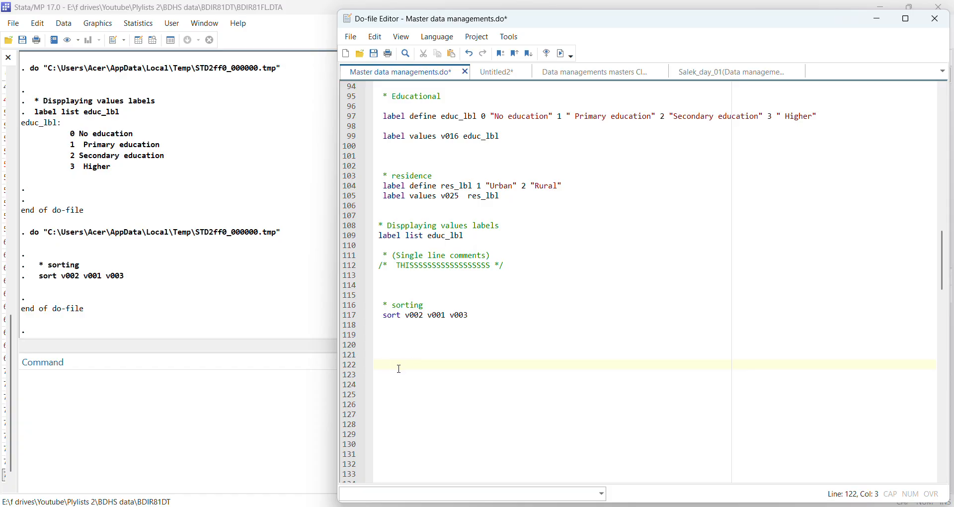
type("* variale Creates")
key("Return")
key("Return")
key("Return")
key("Return")
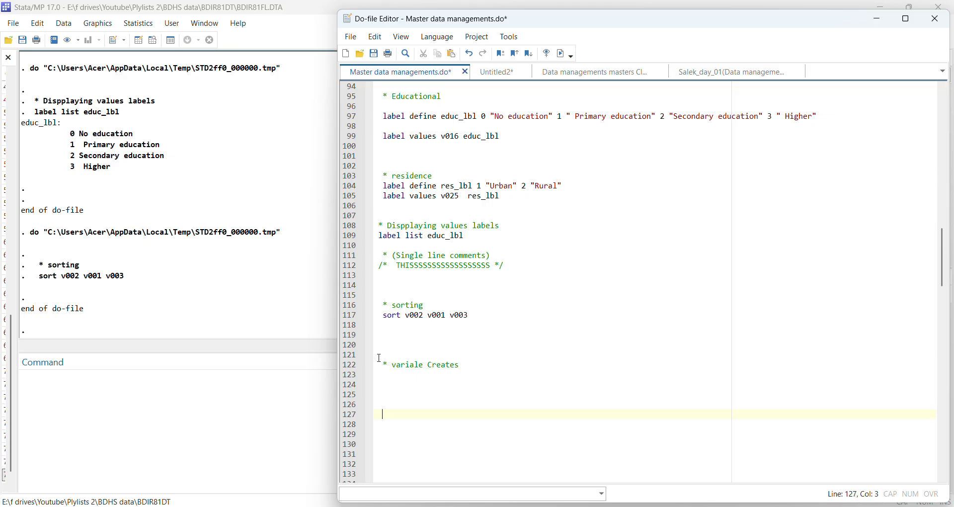
key("Return")
key("Return")
key("Return")
key("Return")
key("Return")
key("Return")
key("Return")
key("Return")
key("Return")
key("Return")
key("Return")
key("Return")
key("Return")
key("Return")
key("Return")
key("Return")
key("Return")
key("Return")
key("Return")
key("Return")
Add the comment "* gen(generate)" on line 124 under the variable creation heading.
scroll(400, 211, "up", 3)
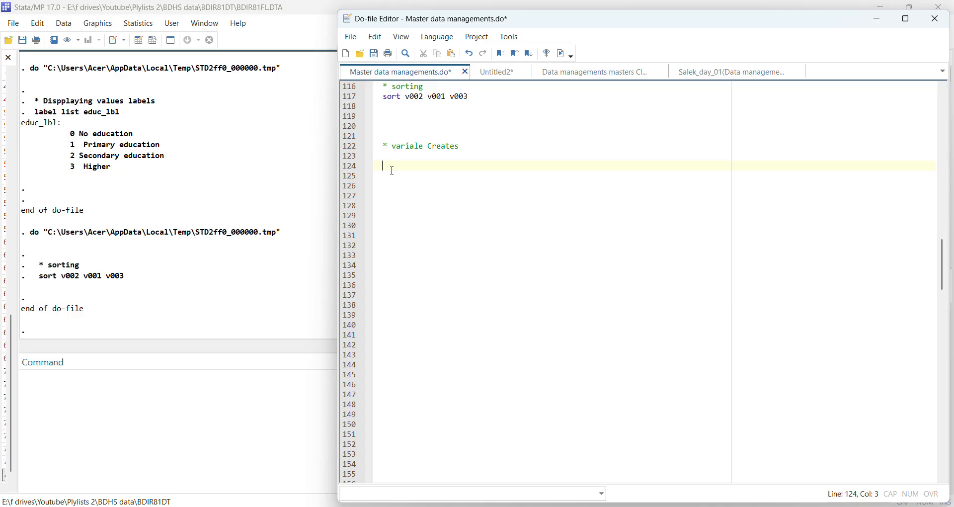
type("gen")
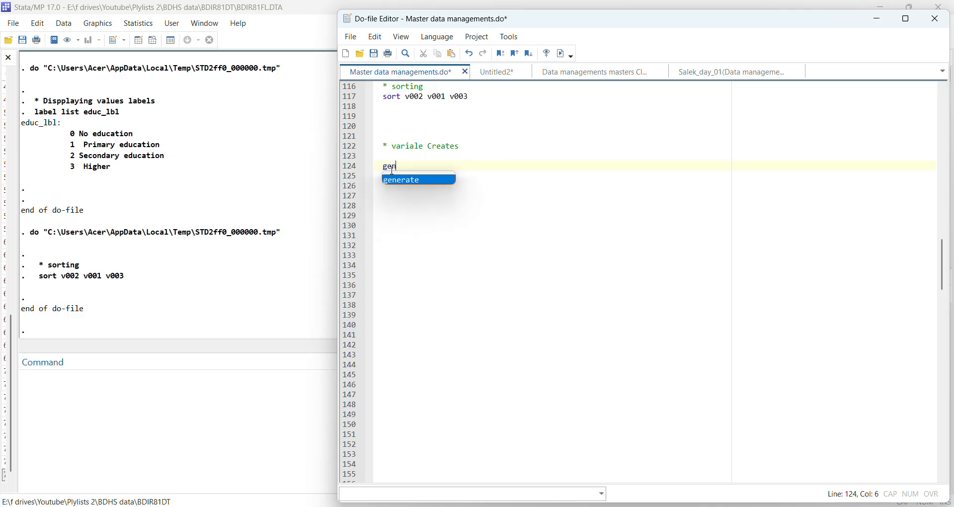
type("(generate")
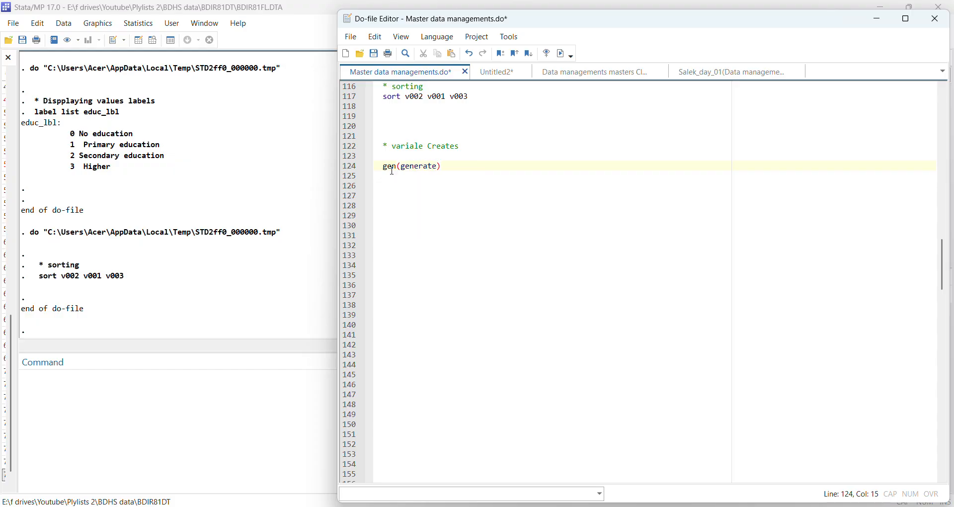
left_click(381, 168)
type("*")
left_click(386, 190)
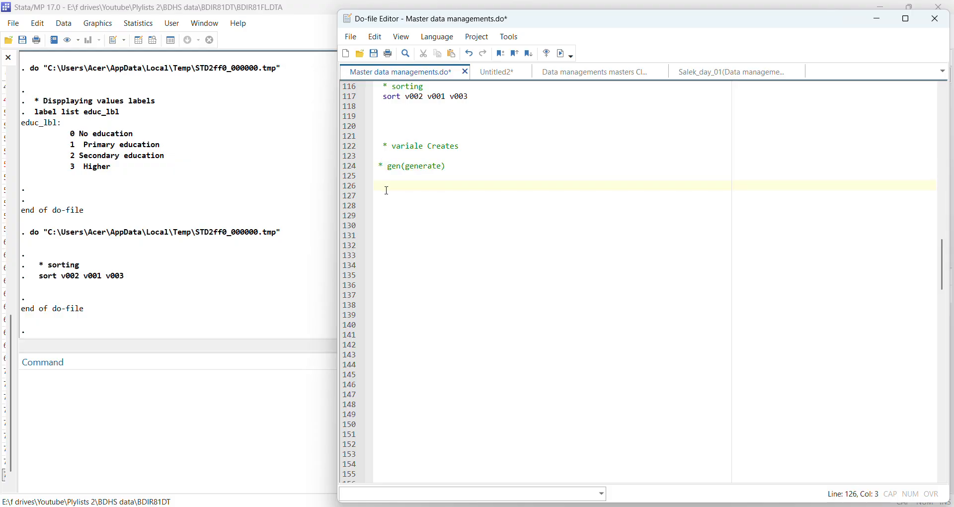
Filter the variables in the main Stata window for v012, tabulate it with tab v012 and look through the age frequencies.
left_click(289, 256)
left_click(642, 75)
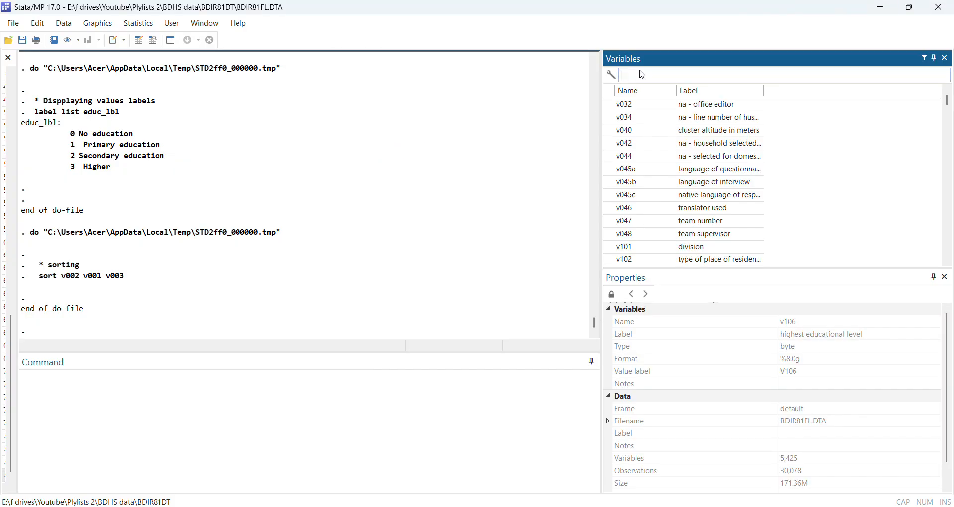
type("v012")
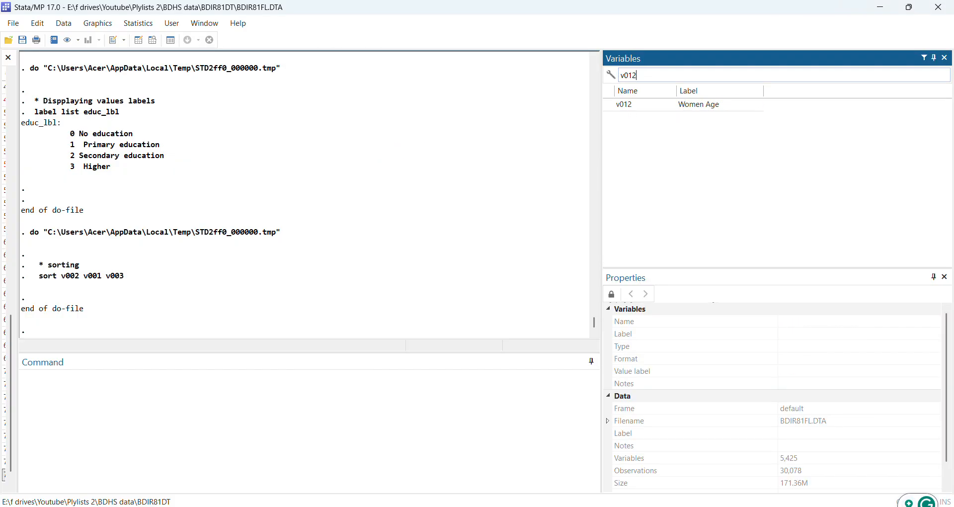
double_click(608, 105)
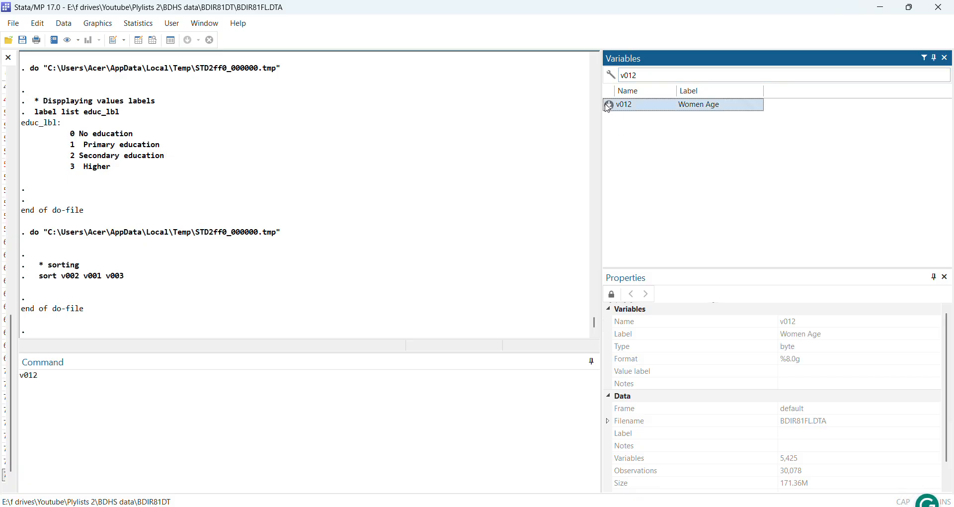
left_click(22, 376)
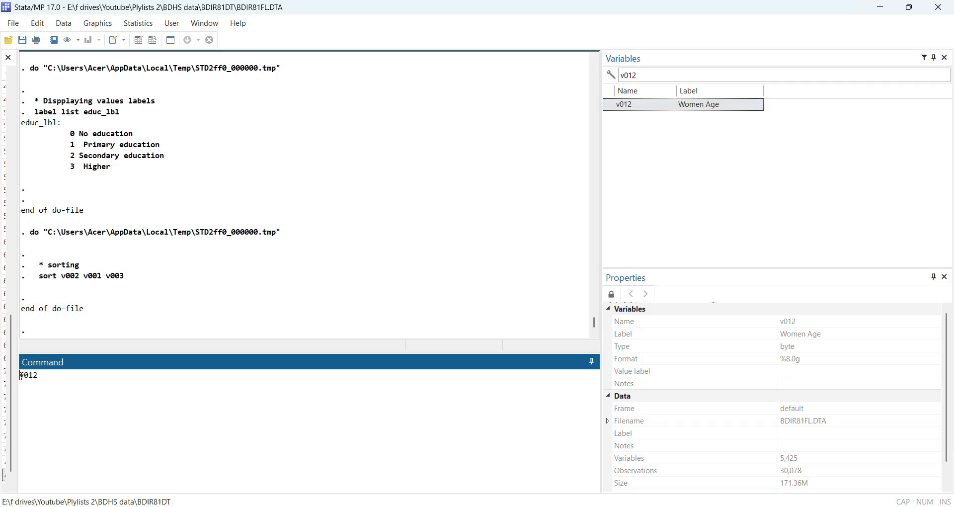
type("tab")
key("Return")
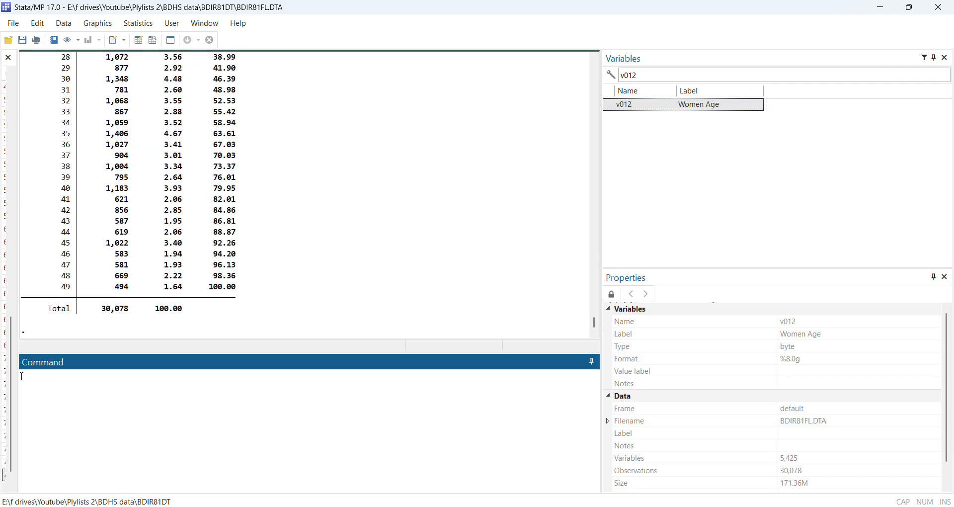
scroll(98, 245, "up", 9)
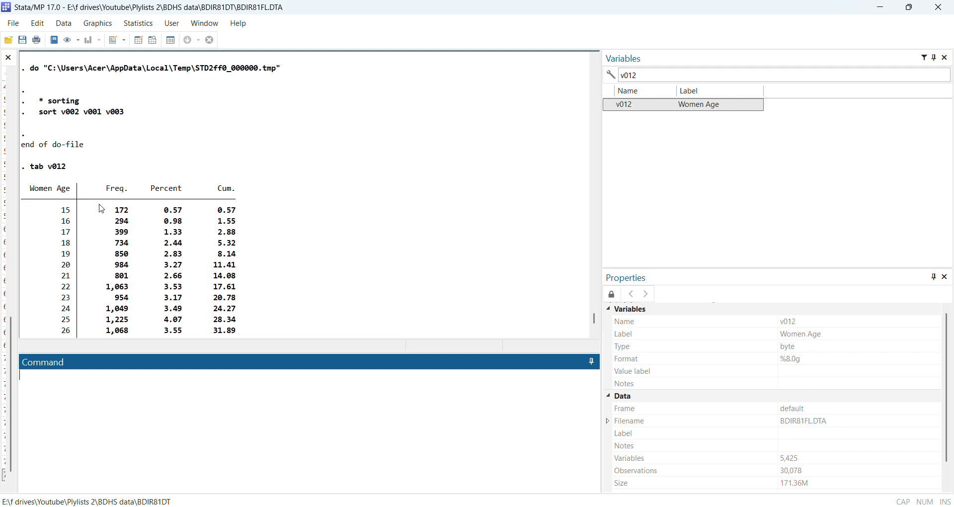
scroll(90, 234, "down", 9)
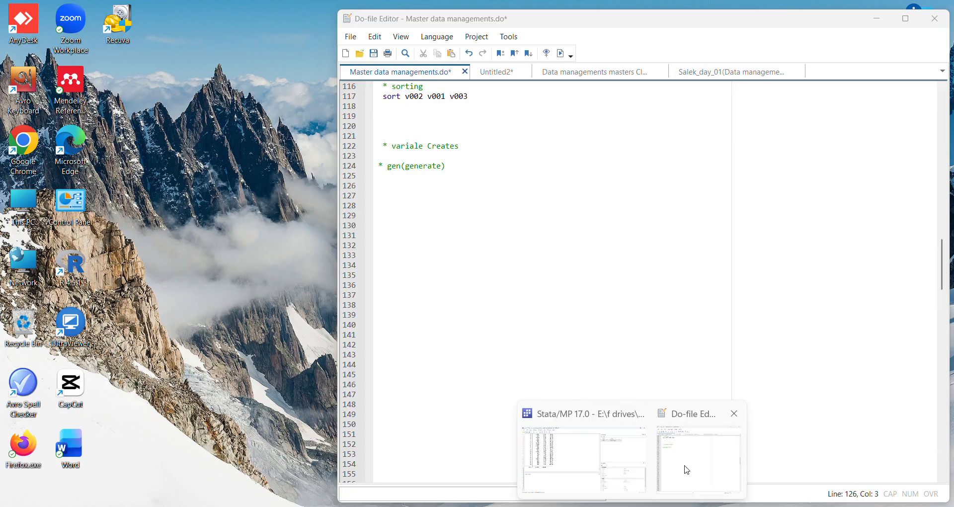
Return to the do-file and write the command generate women_age = v102^2 on line 126.
left_click(686, 462)
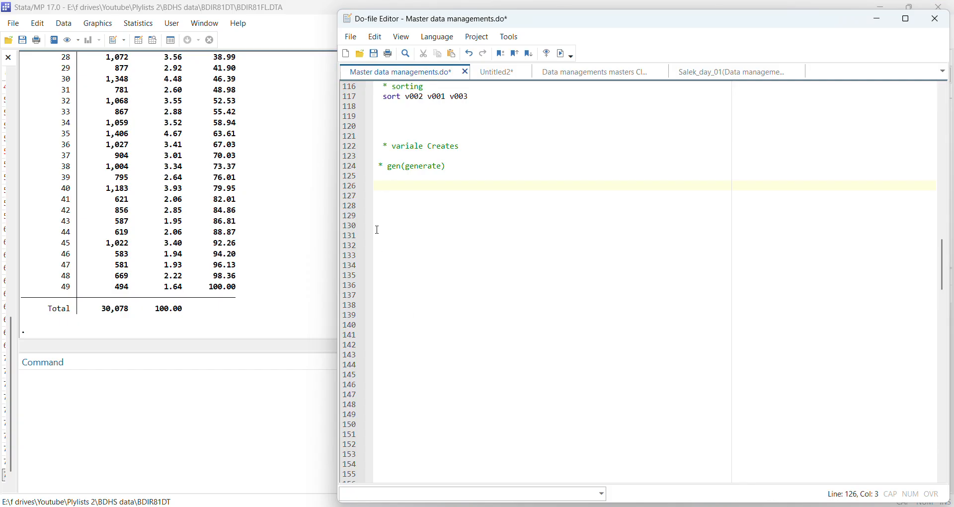
type("gener")
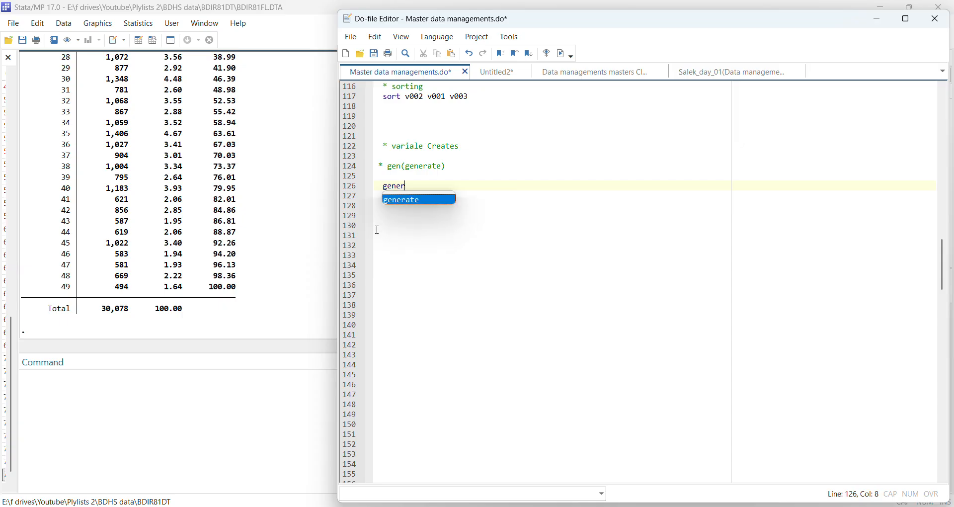
key("Return")
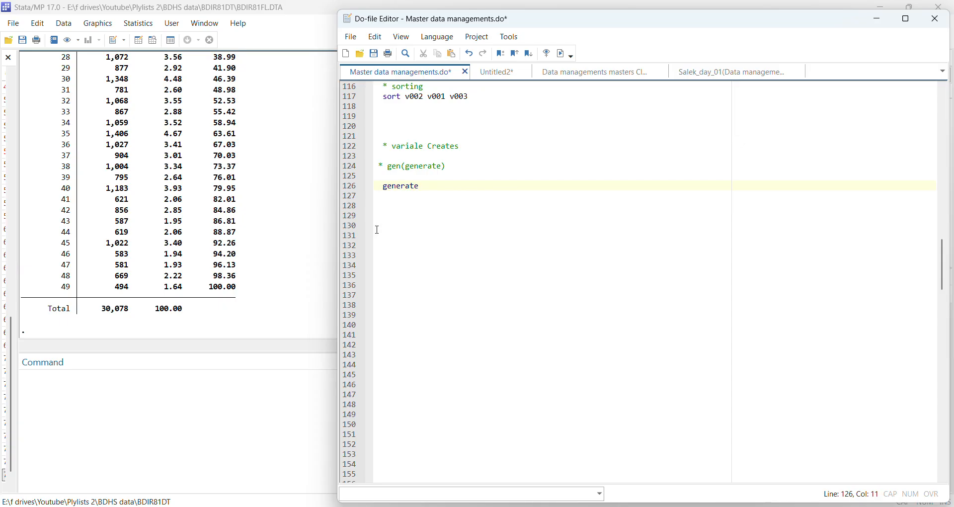
type("age")
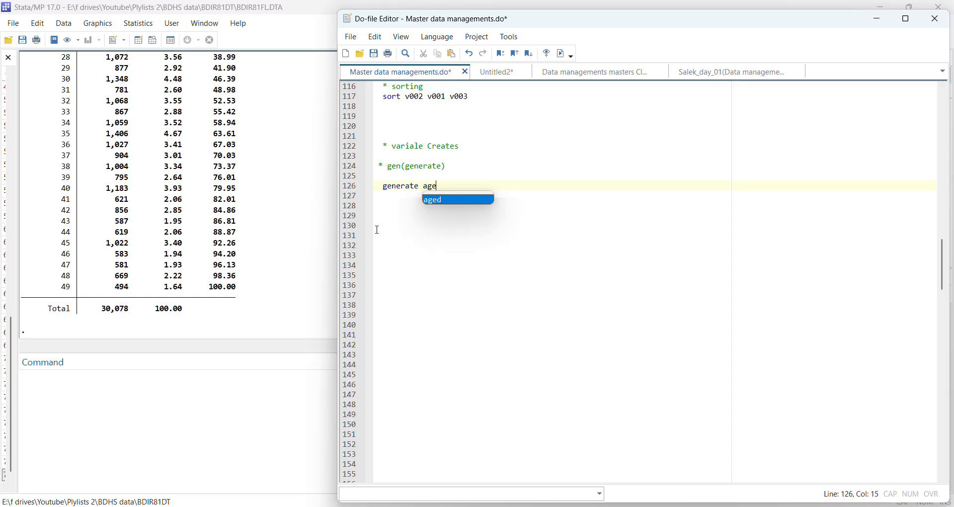
key("Escape")
key("BackSpace")
key("BackSpace")
key("BackSpace")
type("age")
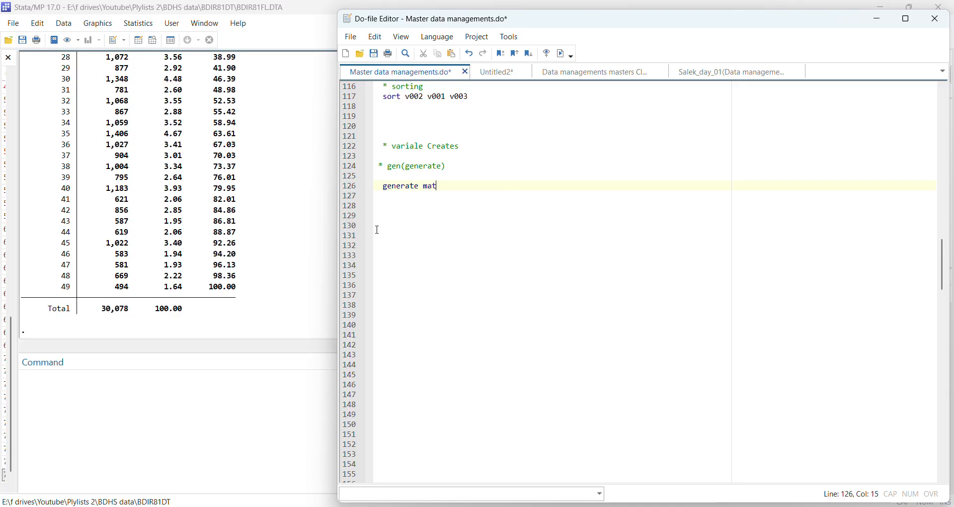
key("BackSpace")
key("BackSpace")
key("BackSpace")
type("women")
key("Escape")
type("_age = v102")
type("2")
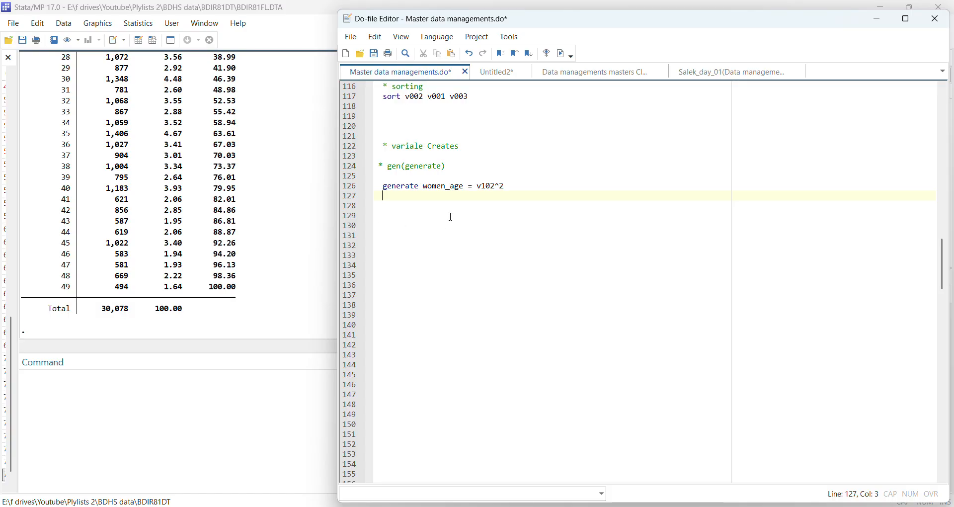
Rename the new variable in the line 126 command to women_sq.
left_click(463, 187)
key("BackSpace")
key("BackSpace")
key("BackSpace")
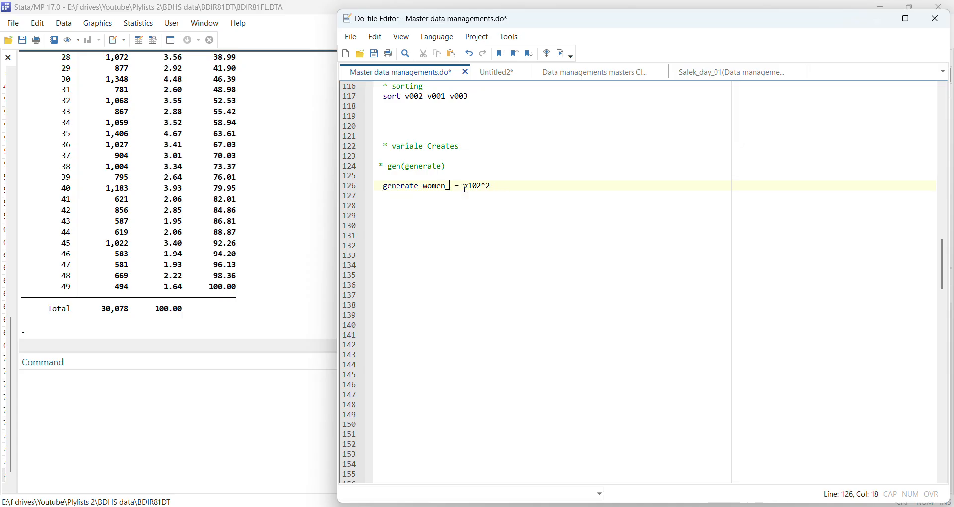
type("sq")
Write generate women_age = . on line 127 and append a // comment marker to the women_sq command on line 126.
left_click(390, 199)
type("generate women")
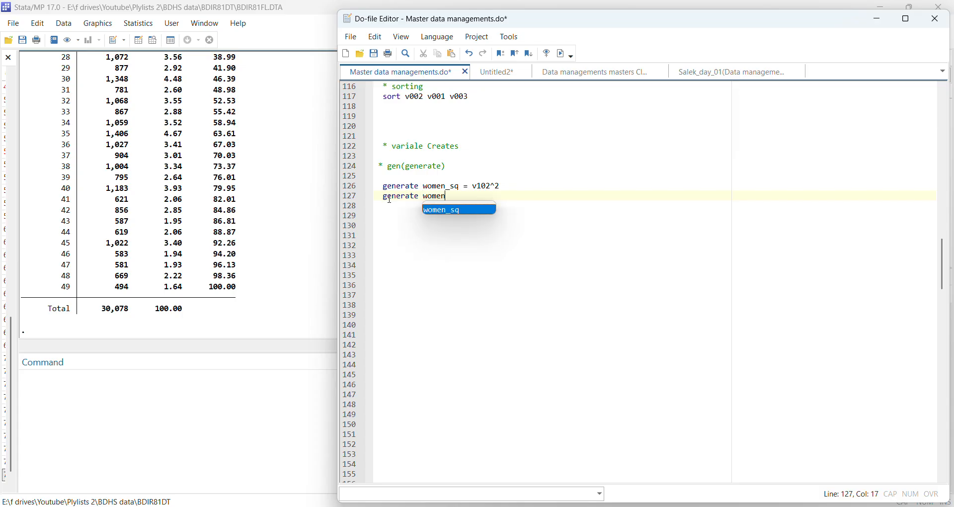
left_click(506, 186)
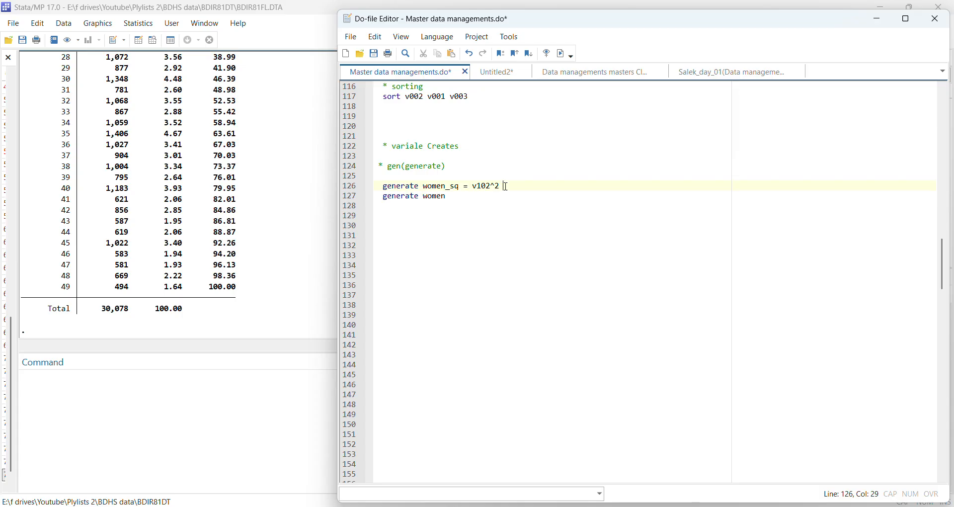
type("//")
left_click(453, 199)
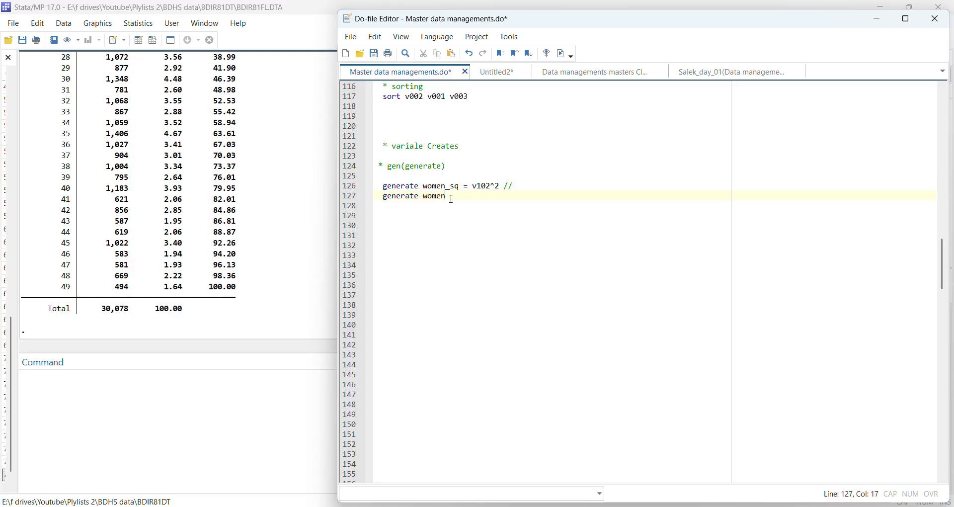
type("_s")
type("ge ")
type("=")
type(" .")
key("Return")
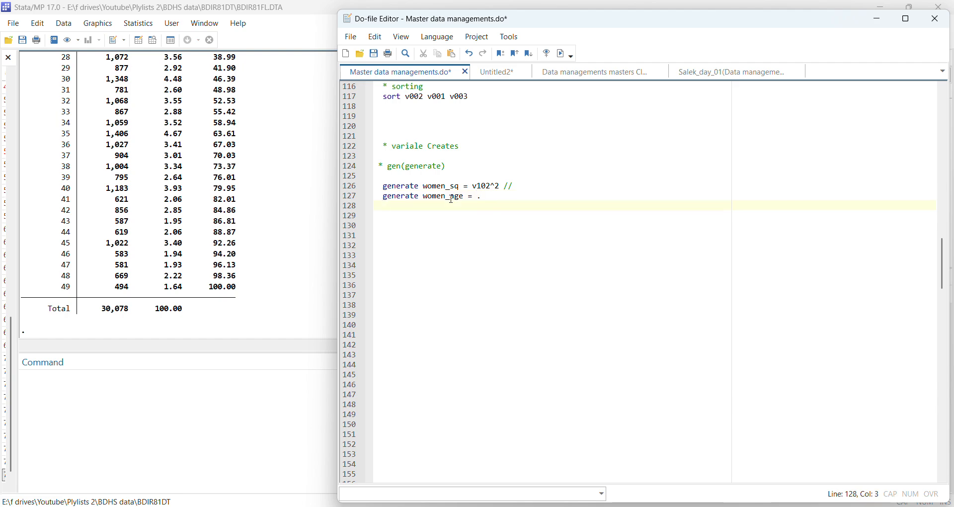
Write replace women_age 1 if inrange (v012,15,24) on line 128 as the first age group recode.
type("replace age")
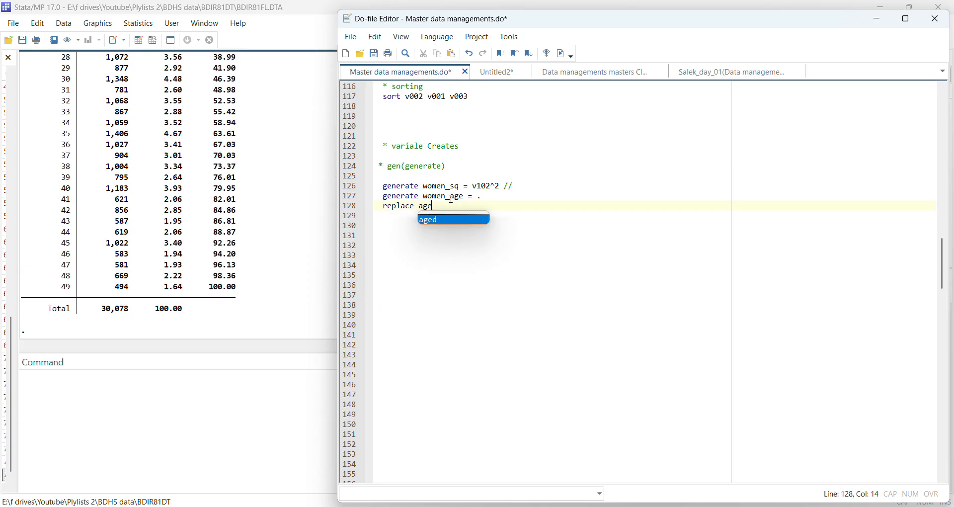
key("Escape")
key("BackSpace")
key("BackSpace")
key("BackSpace")
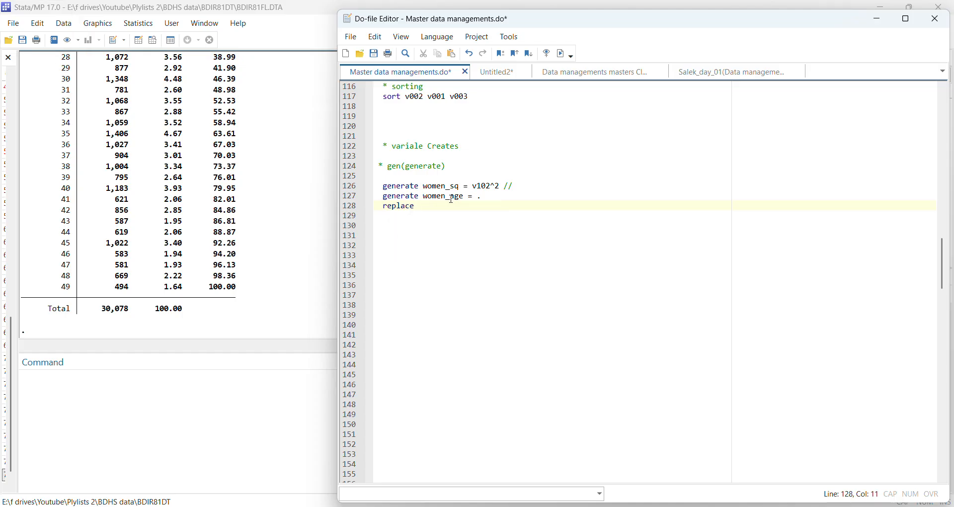
type("women")
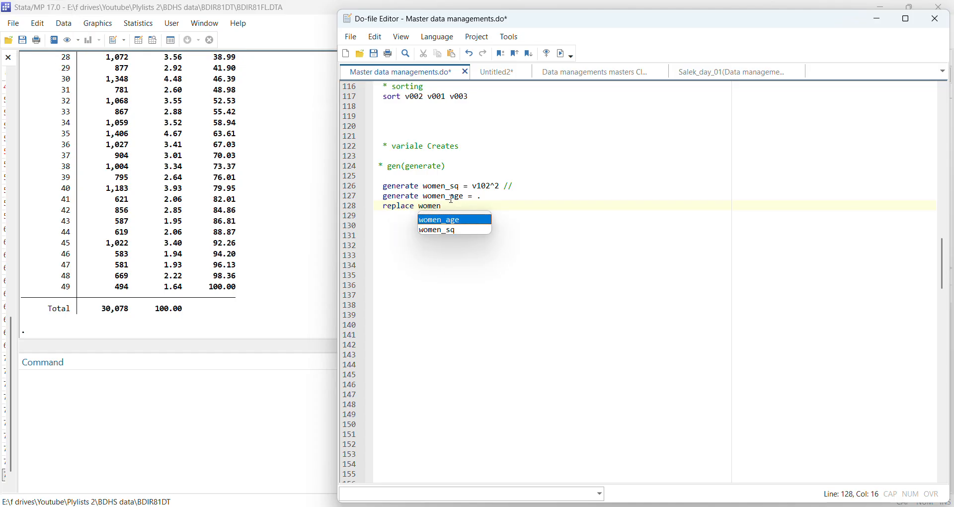
key("Return")
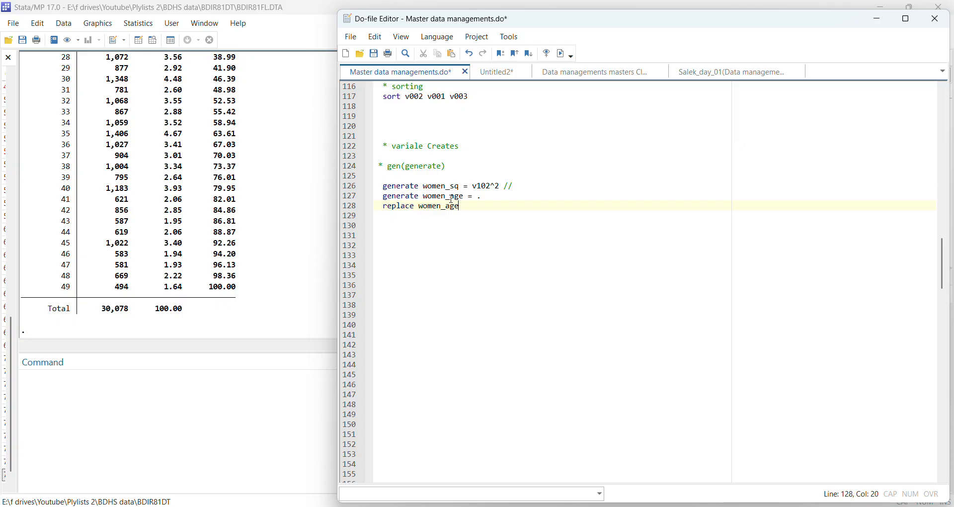
type("1")
type("if inrange (v012")
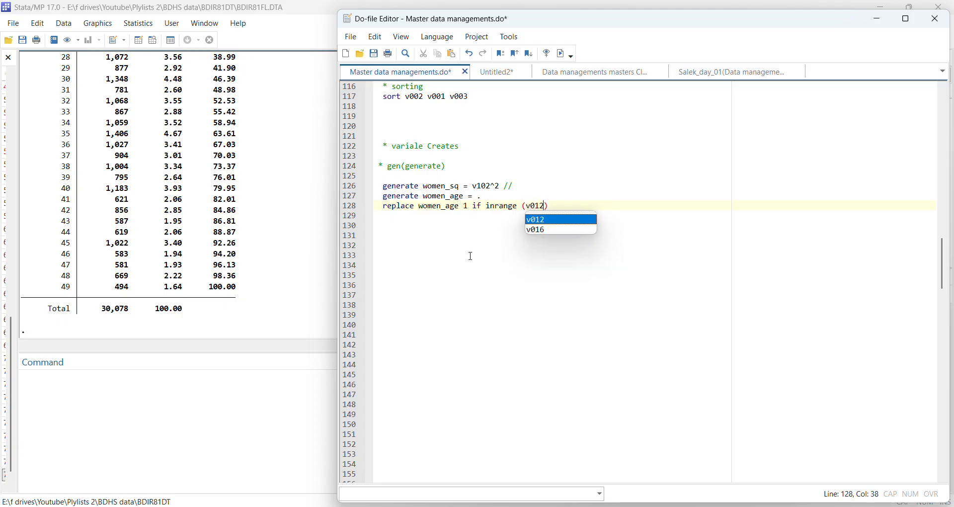
type(",")
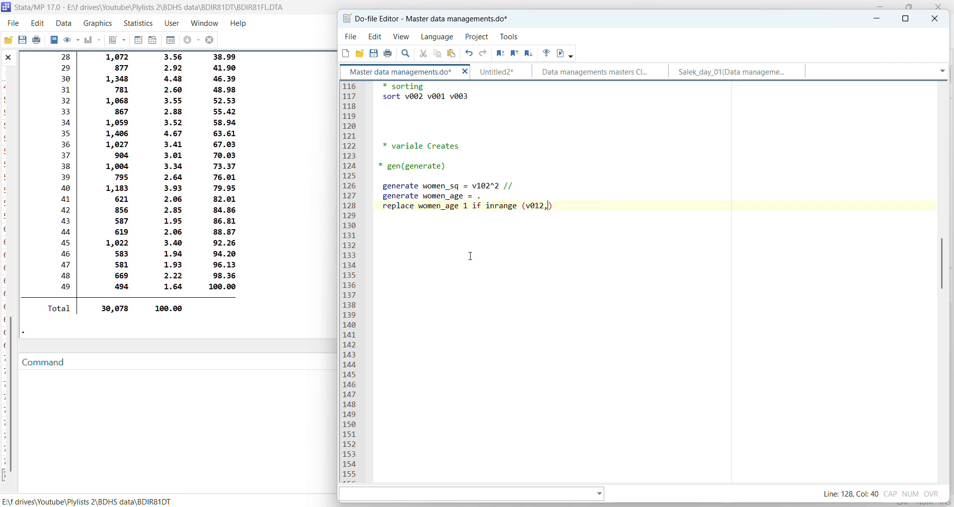
type("15,24) r")
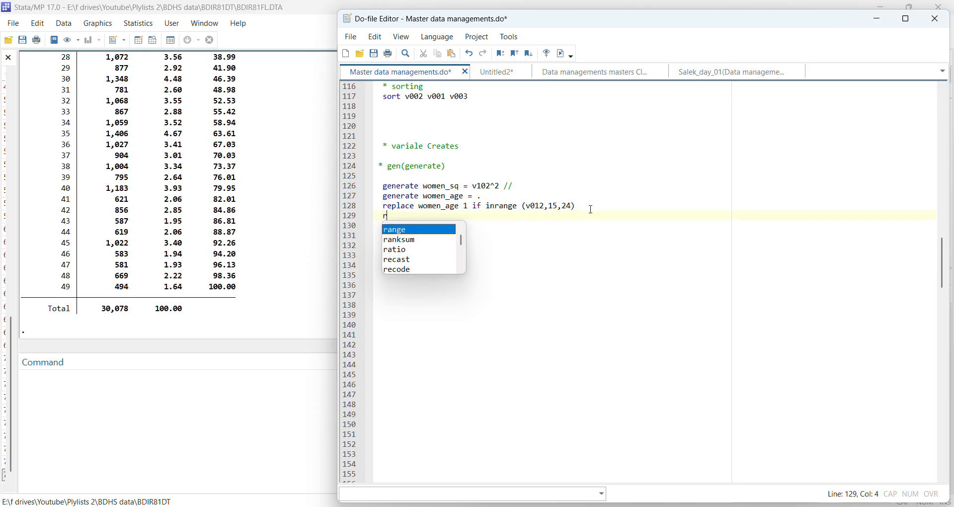
Start line 129 with replace women_age = and insert the missing equals sign before 1 in the line 128 command.
type("epla")
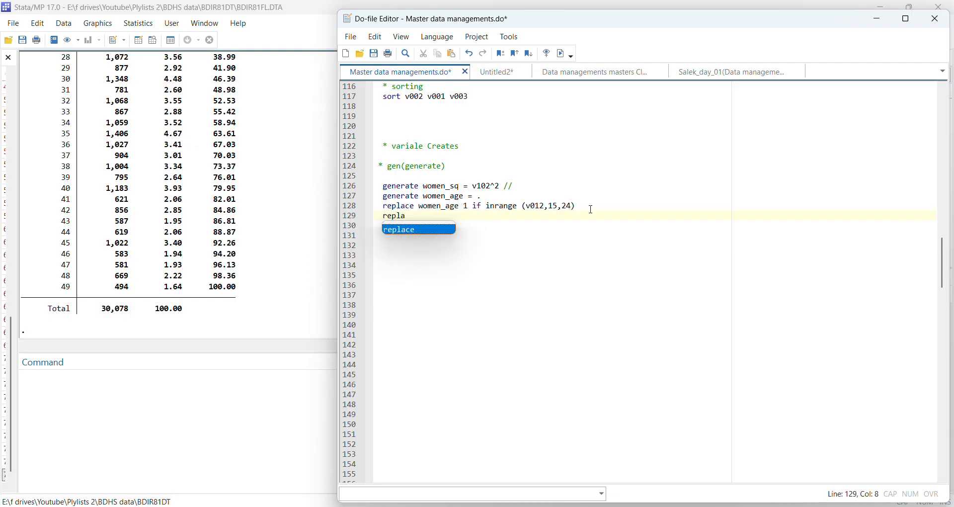
key("Return")
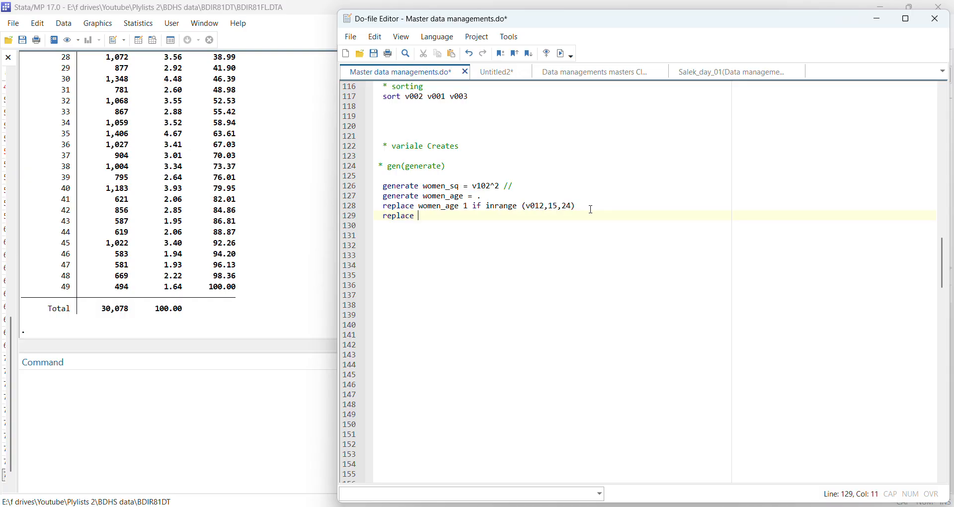
type("wome")
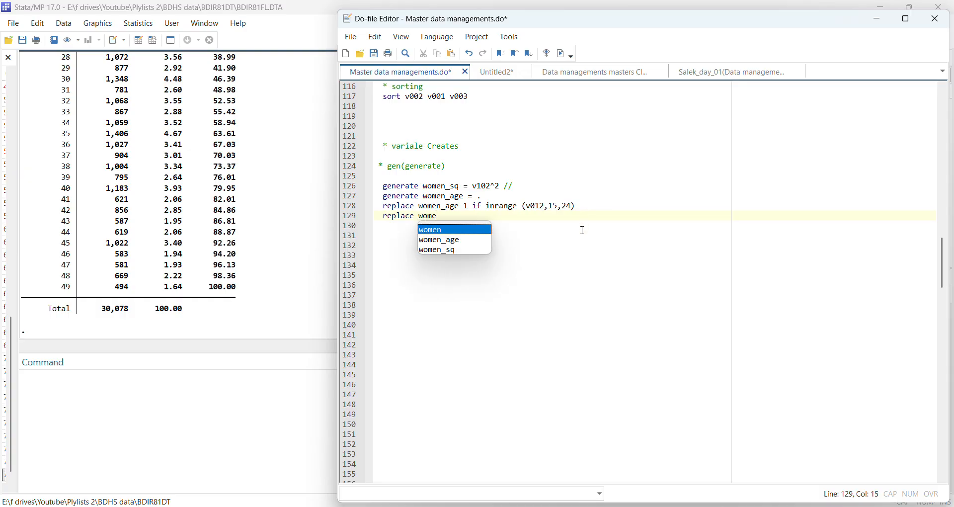
left_click(459, 242)
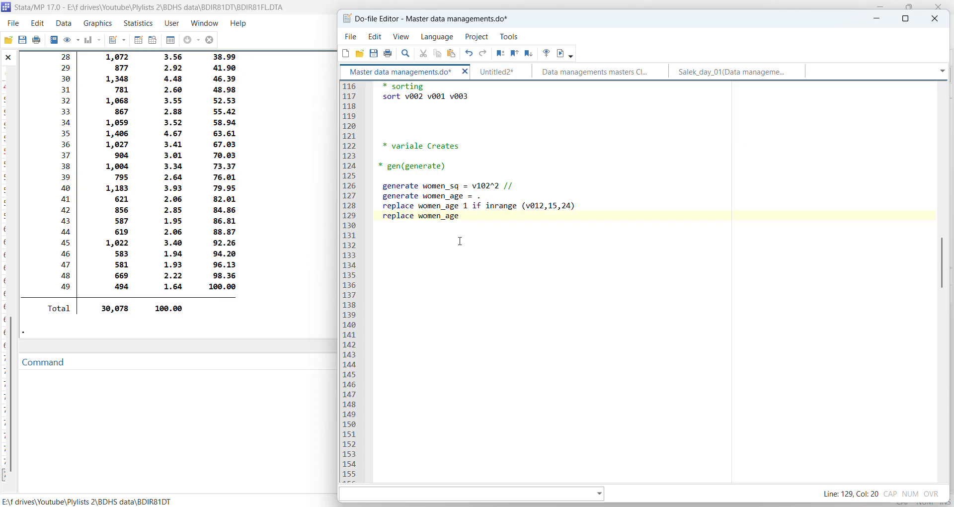
left_click(465, 206)
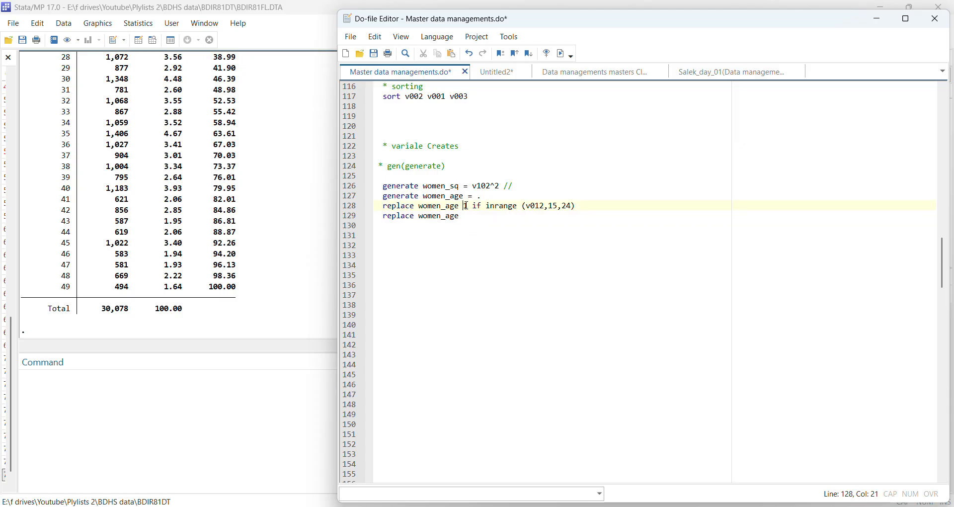
type("= ")
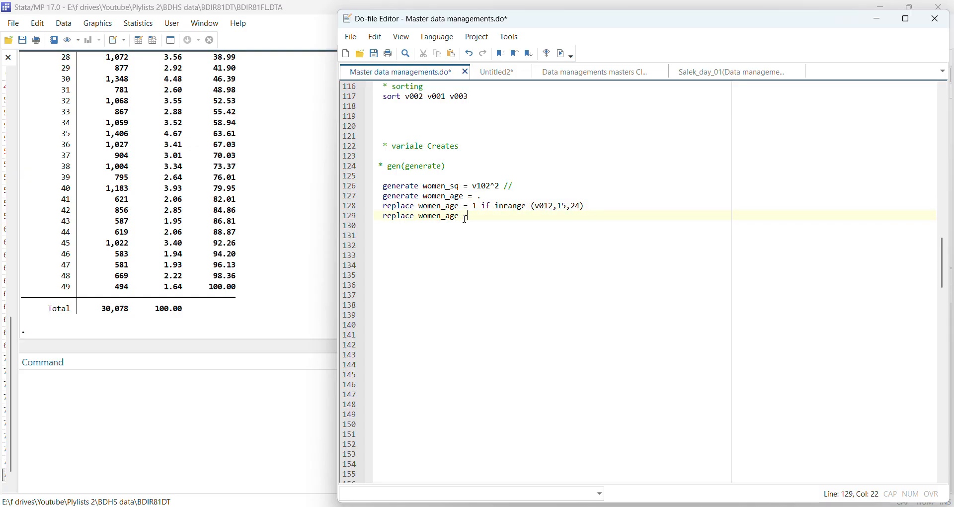
Complete the line 129 recode as replace women_age = 2 if inrange (v012, 25,34).
type("2 if inran")
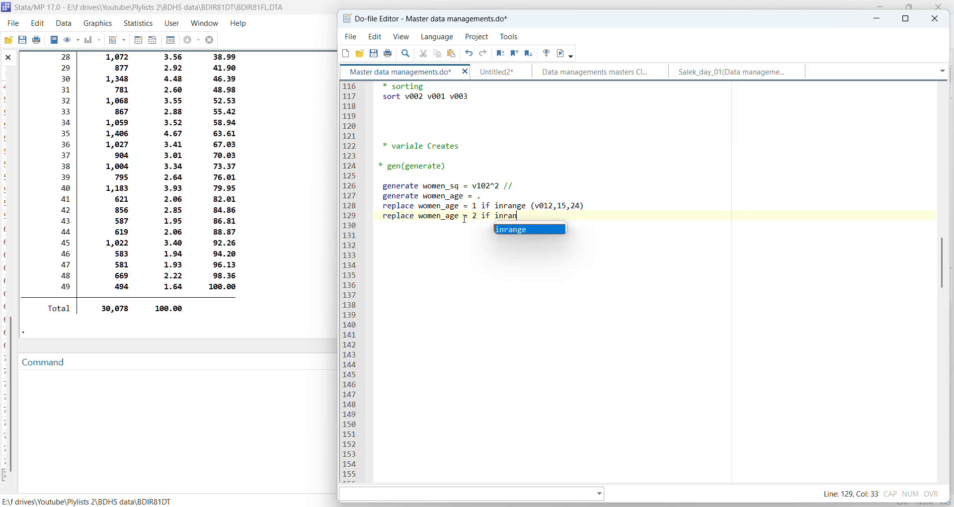
type("ge (")
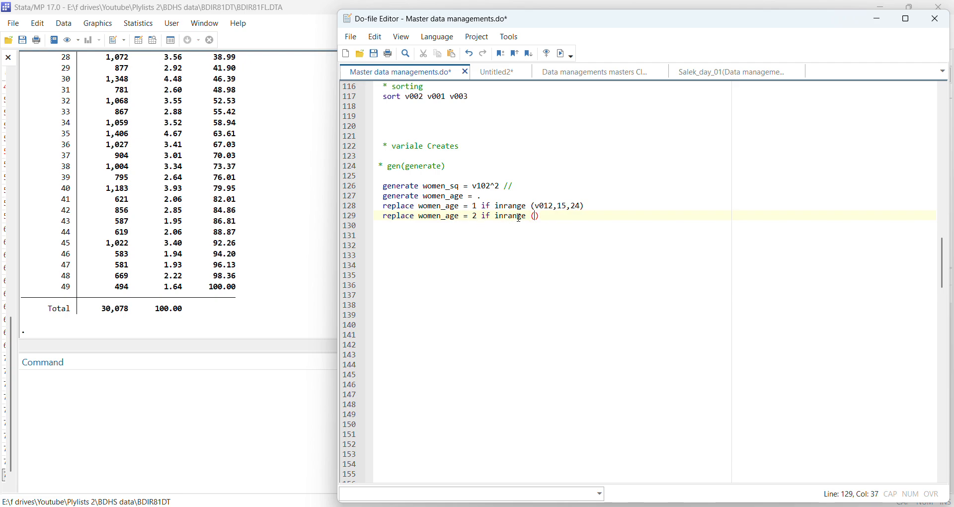
type("v012")
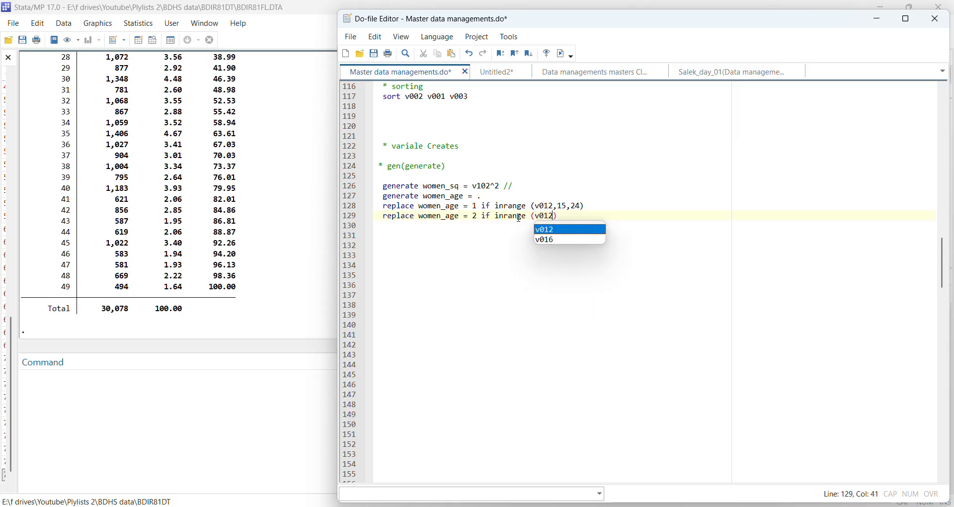
type(", 2")
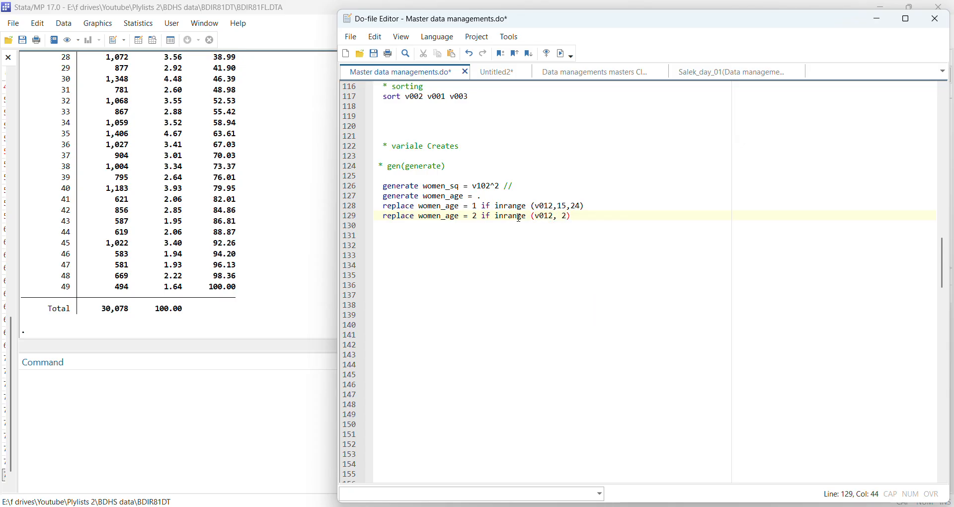
type("5")
type(",34")
Copy the line 129 command to line 130, change its assigned value to 3 and reduce its extra indentation.
left_click_drag(613, 219, 371, 218)
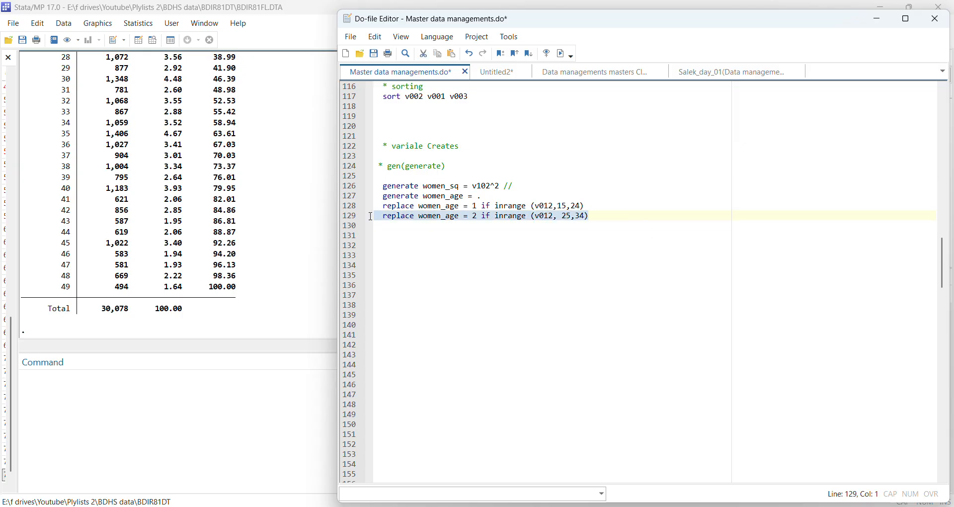
key("ctrl+c")
left_click(397, 227)
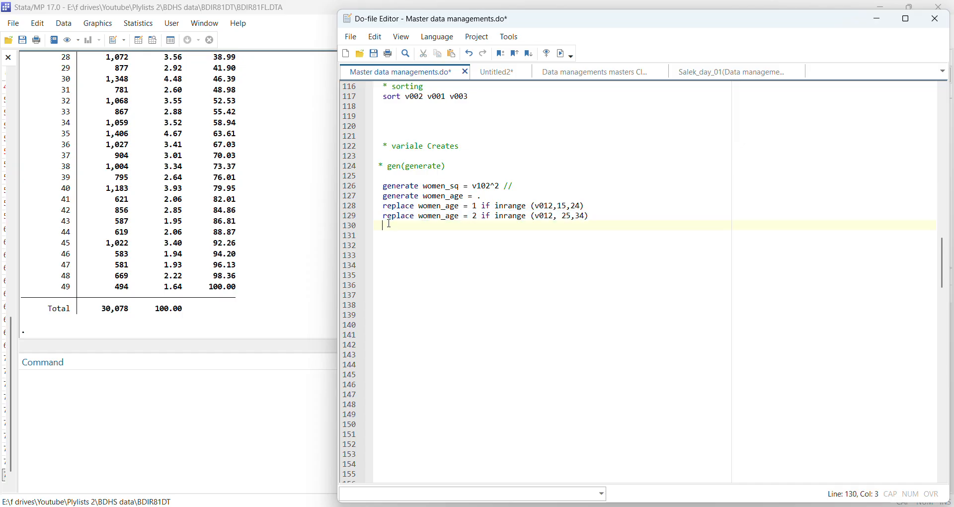
key("ctrl+v")
left_click(488, 228)
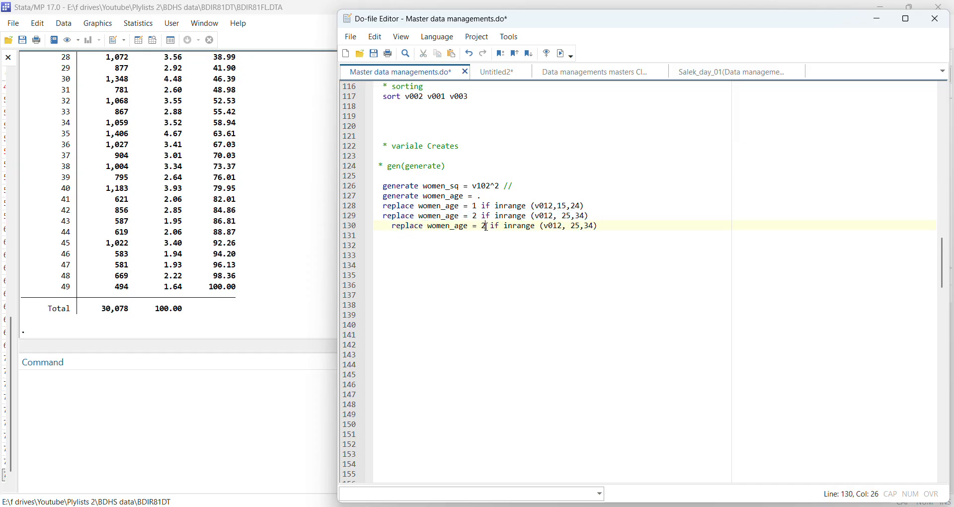
key("BackSpace")
key("BackSpace")
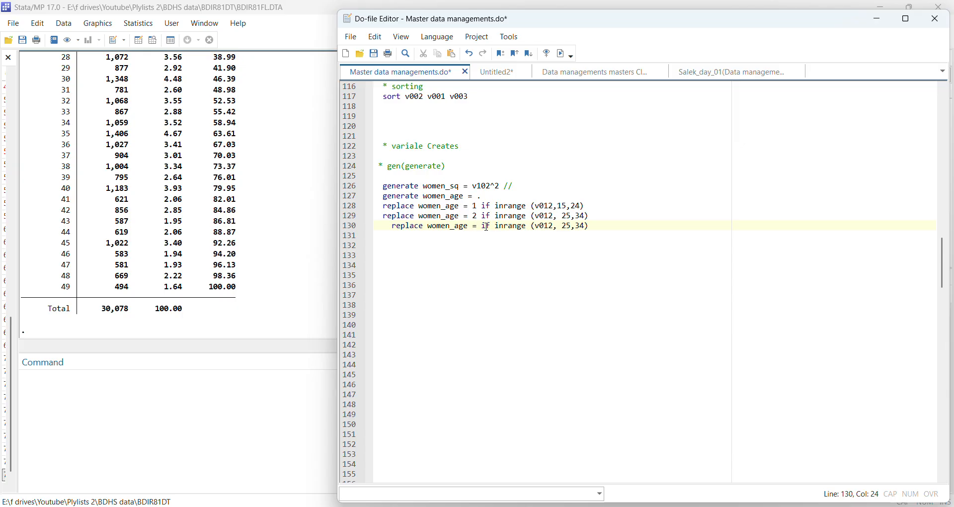
type("3")
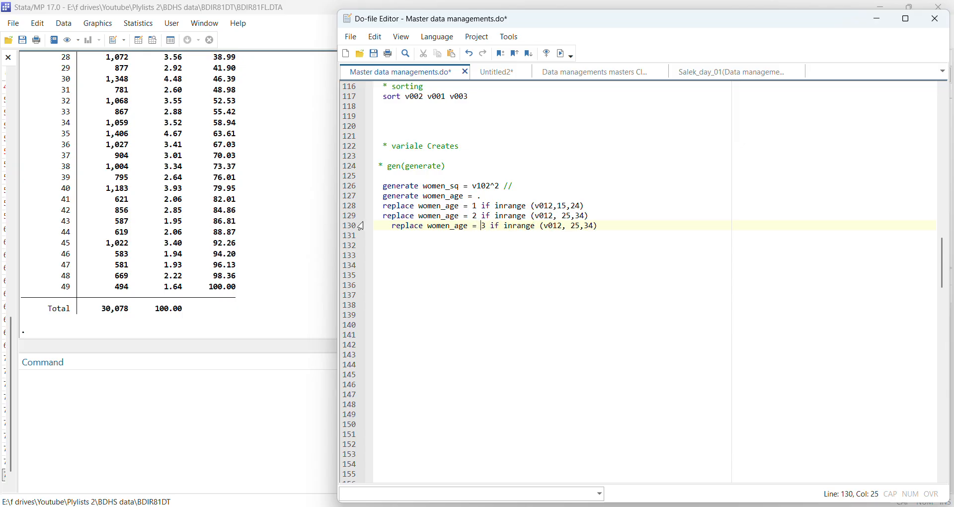
left_click(392, 227)
key("BackSpace")
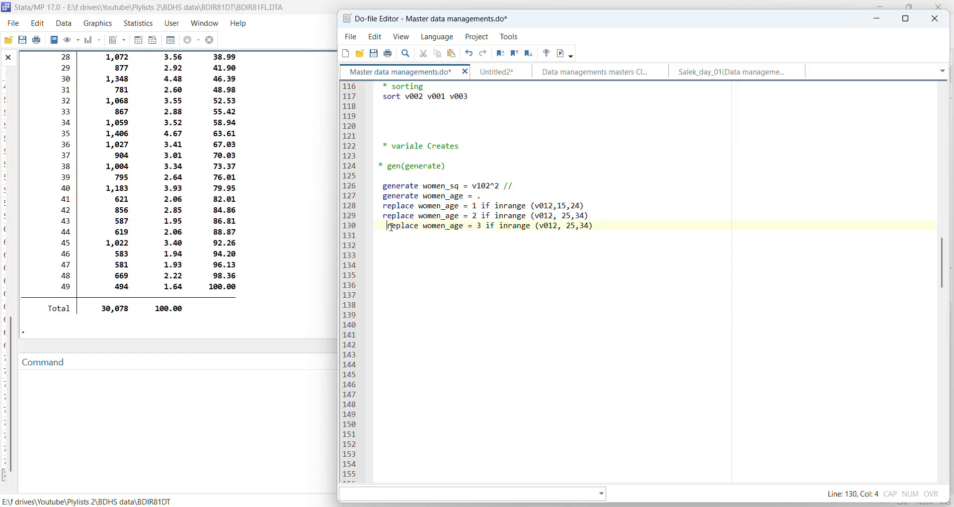
Change the line 130 age range to (v012,34,39) and align the command with the lines above.
left_click(575, 226)
left_click(580, 228)
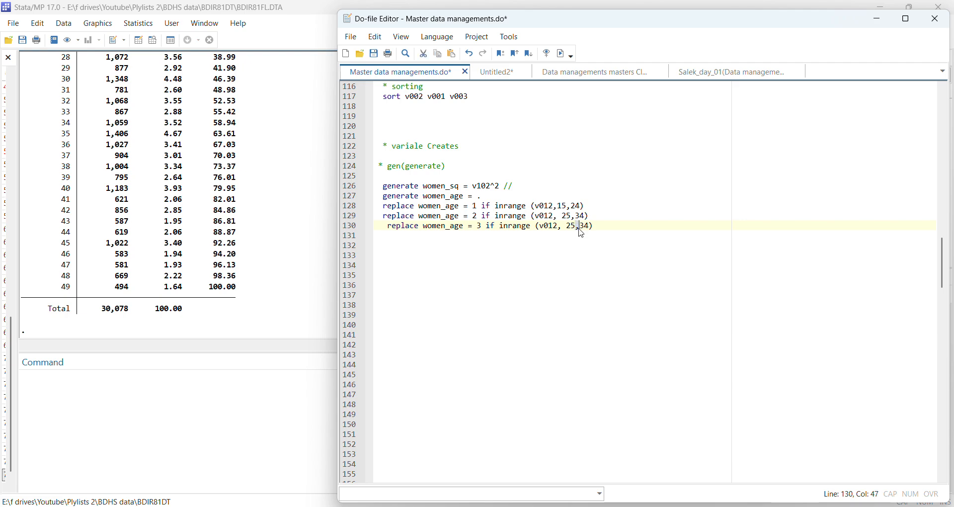
key("BackSpace")
key("BackSpace")
key("BackSpace")
key("BackSpace")
type(",39")
key("Home")
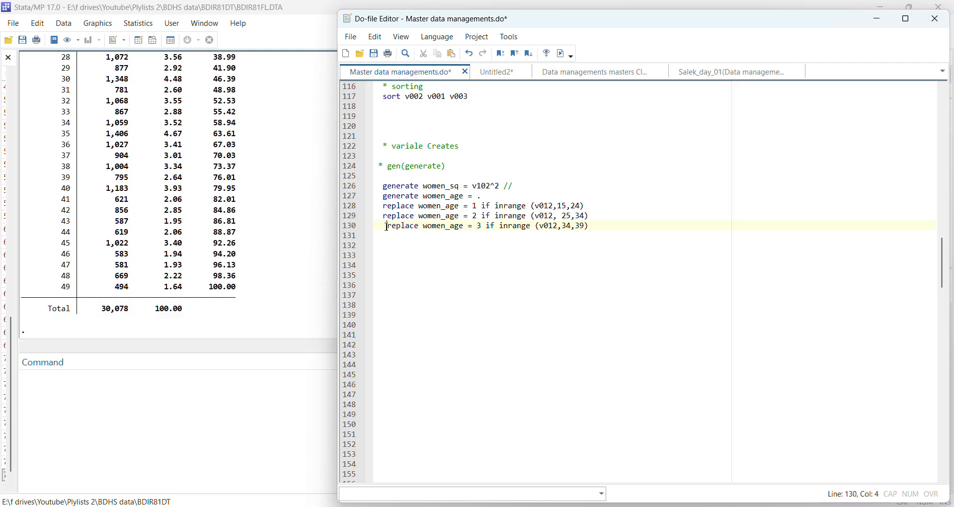
key("BackSpace")
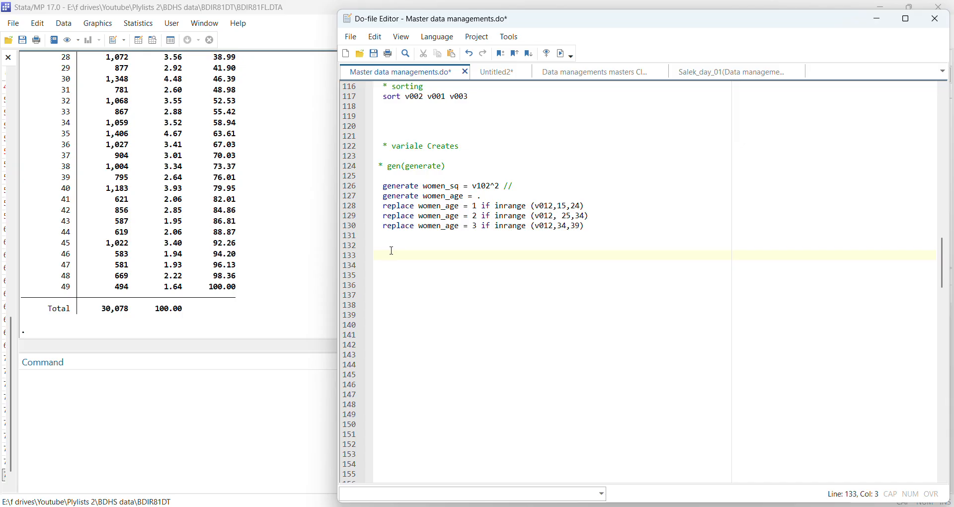
Add the comment * label define on line 133, leaving a blank line below it.
type("(")
key("BackSpace")
type("* label define")
key("Return")
key("Return")
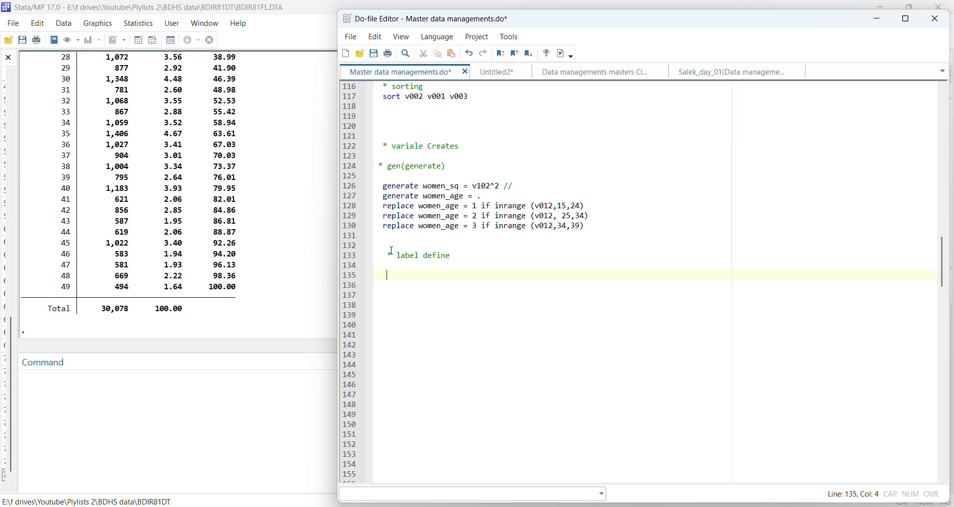
Write label define women_age 1"15-24" on line 135, with the label text enclosed in quotes.
type("label d")
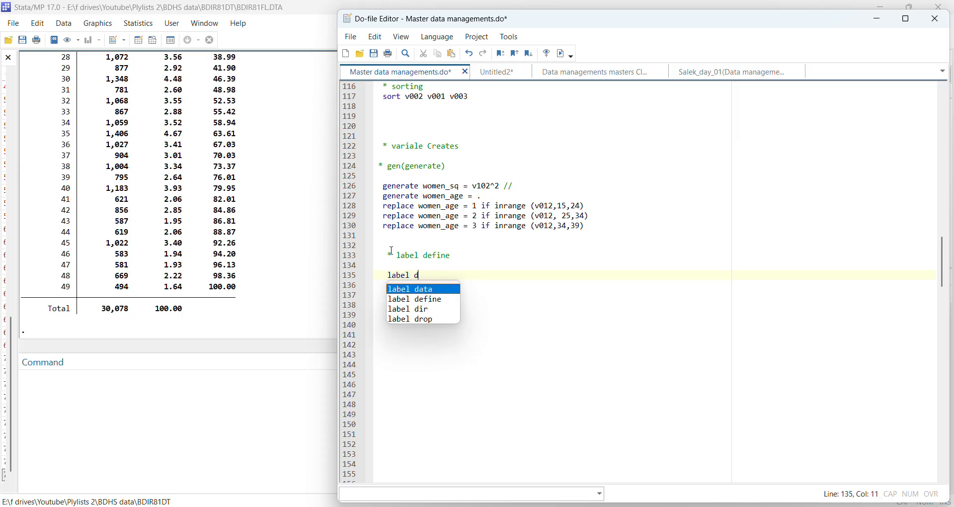
type("efine")
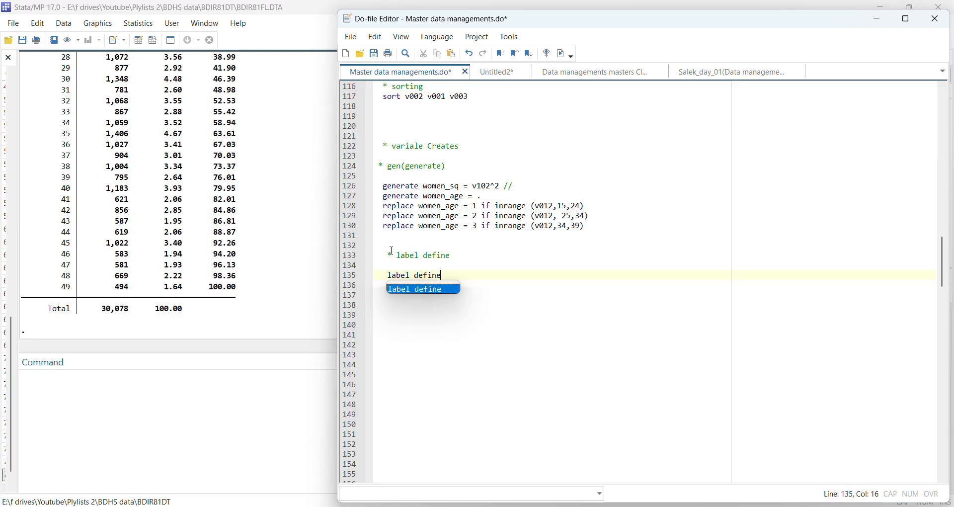
type(" women")
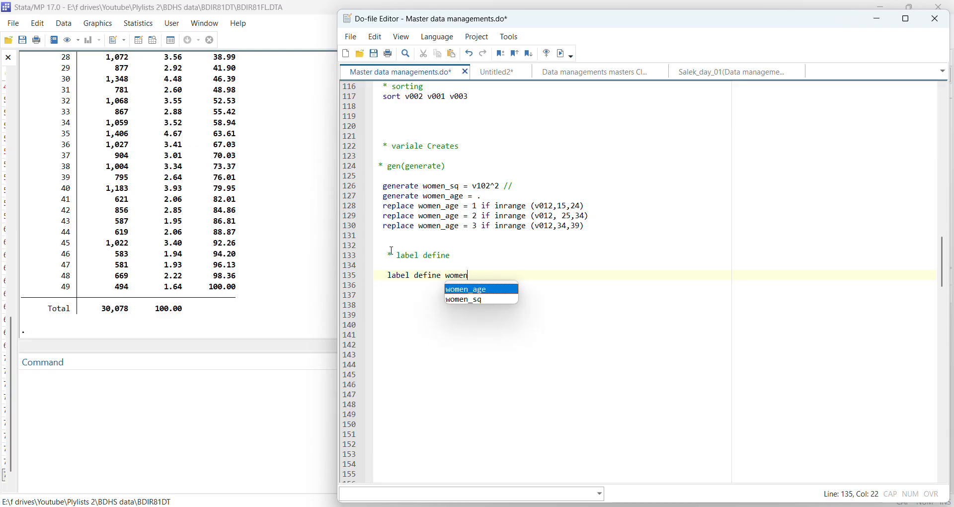
key("Return")
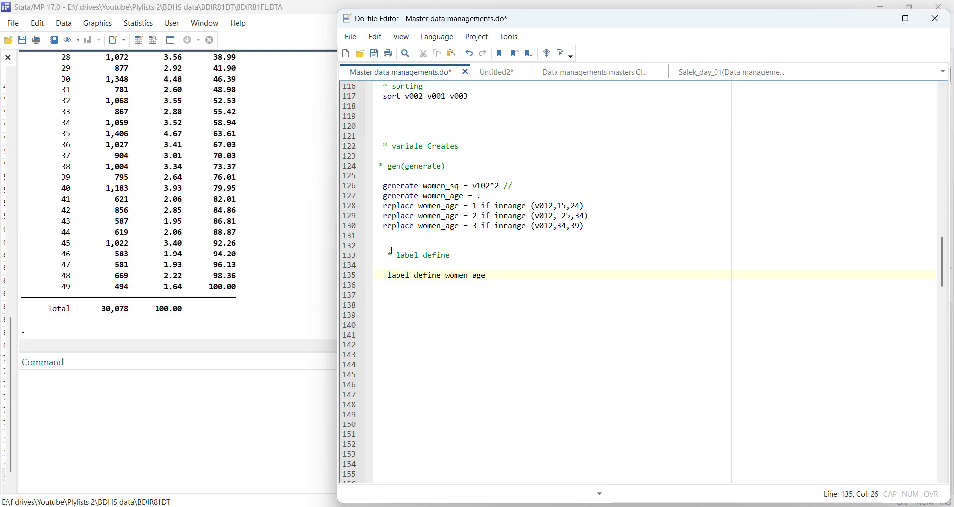
type("1\"15-24")
key("Return")
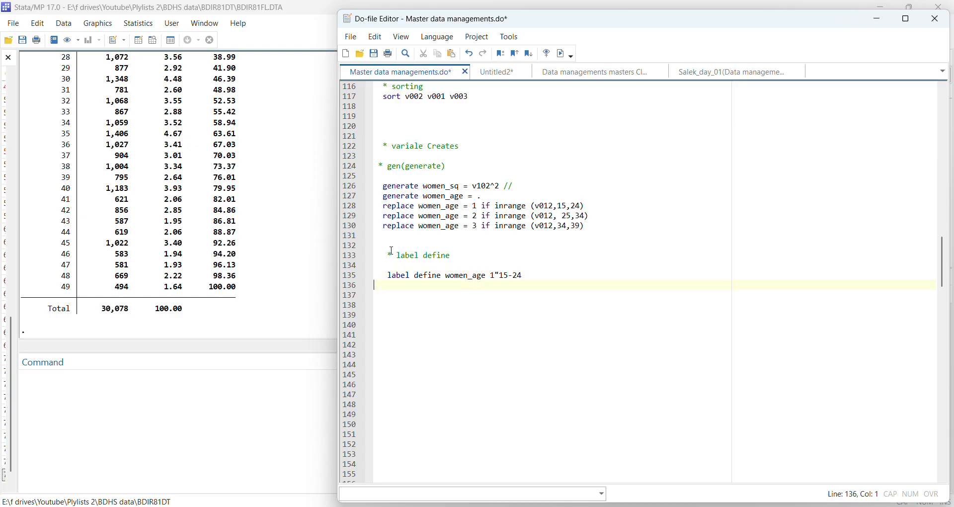
key("BackSpace")
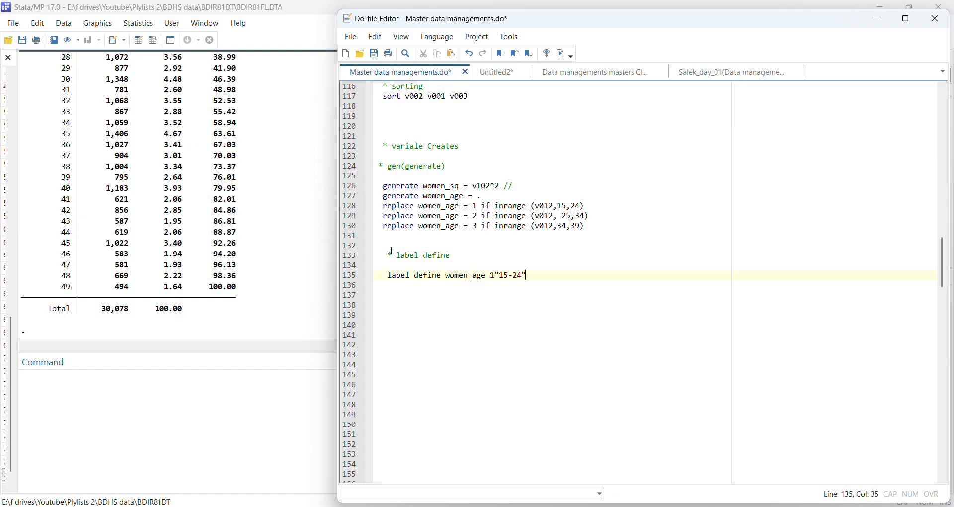
Extend the line 135 label definition with 2 "25-34" and 3 "34-39", spacing each code from its label.
left_click(497, 276)
left_click(544, 279)
type("2\"25-34\" 3")
type("\"34-39\"")
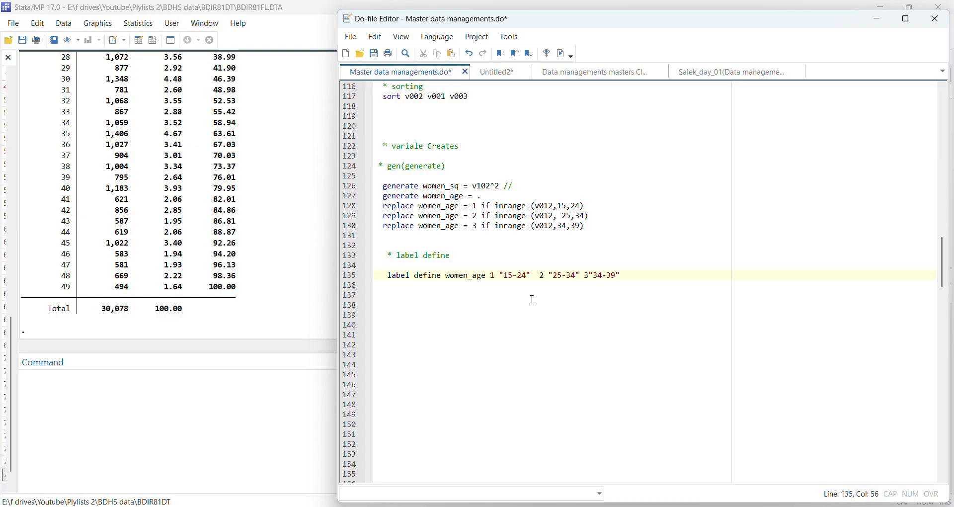
left_click(590, 277)
key("Return")
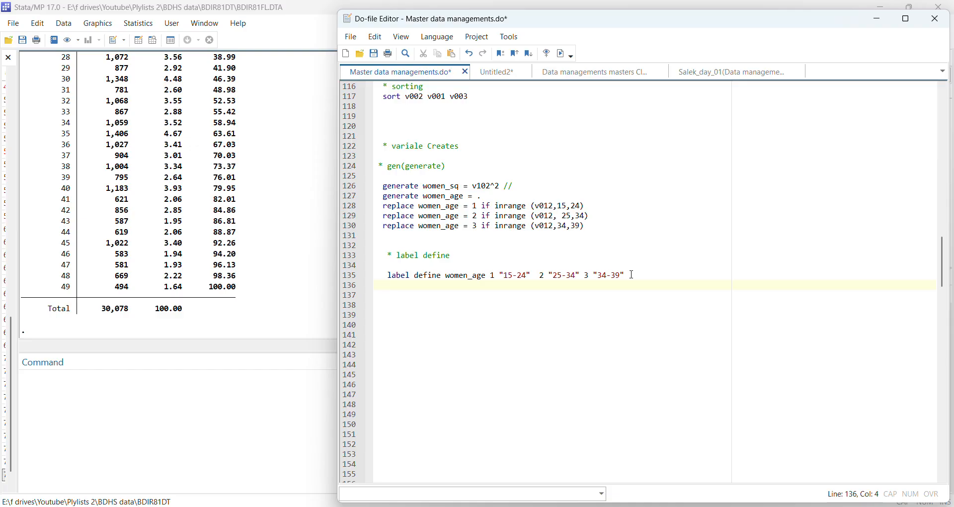
Write the command label values women_age women_age on line 136, below the label definition.
type("label")
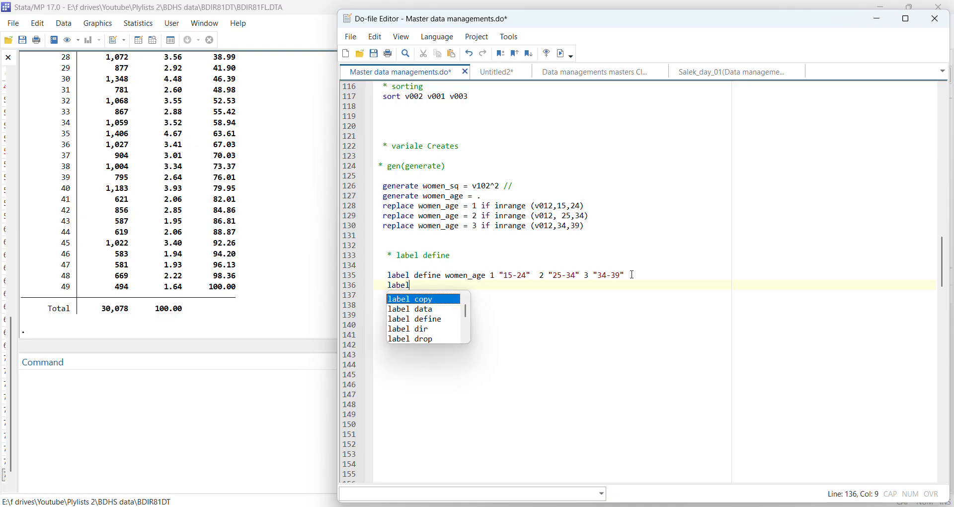
left_click(552, 196)
scroll(551, 238, "up", 6)
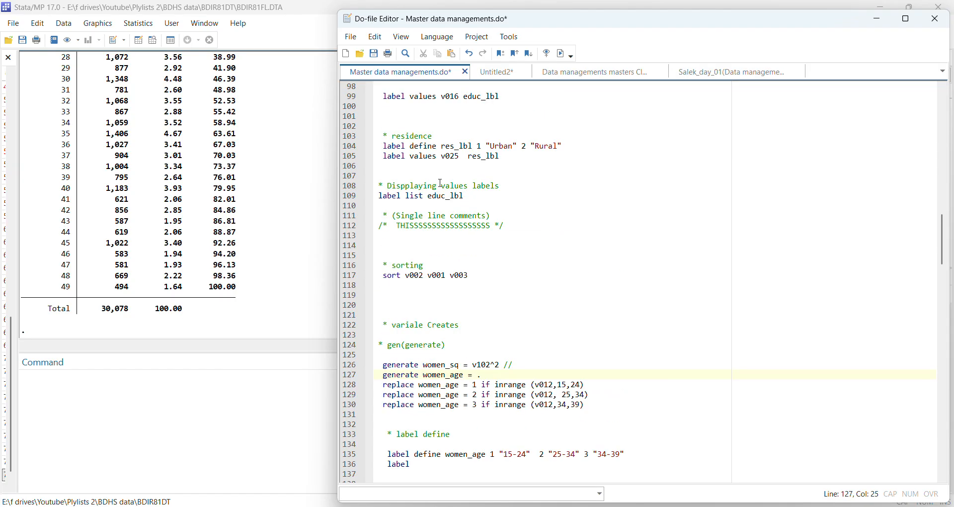
scroll(467, 166, "down", 4)
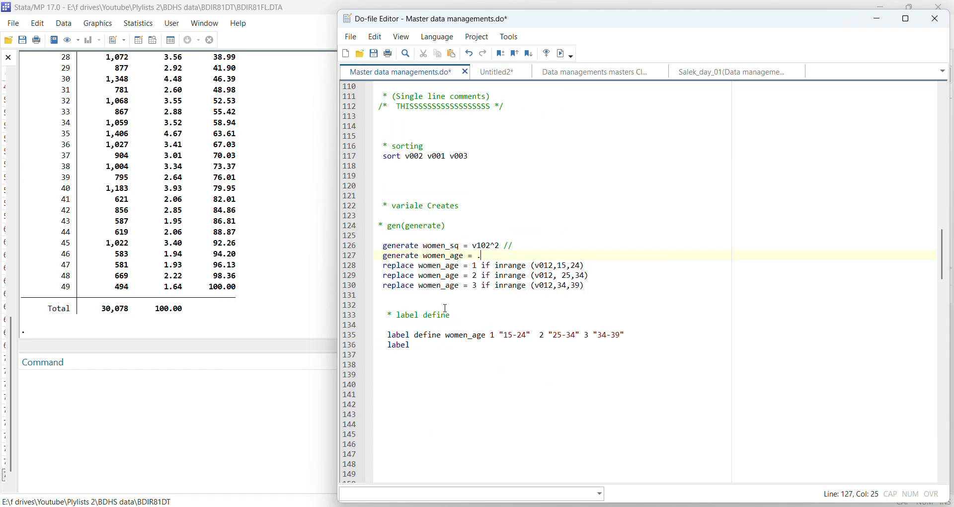
left_click(427, 356)
type("values")
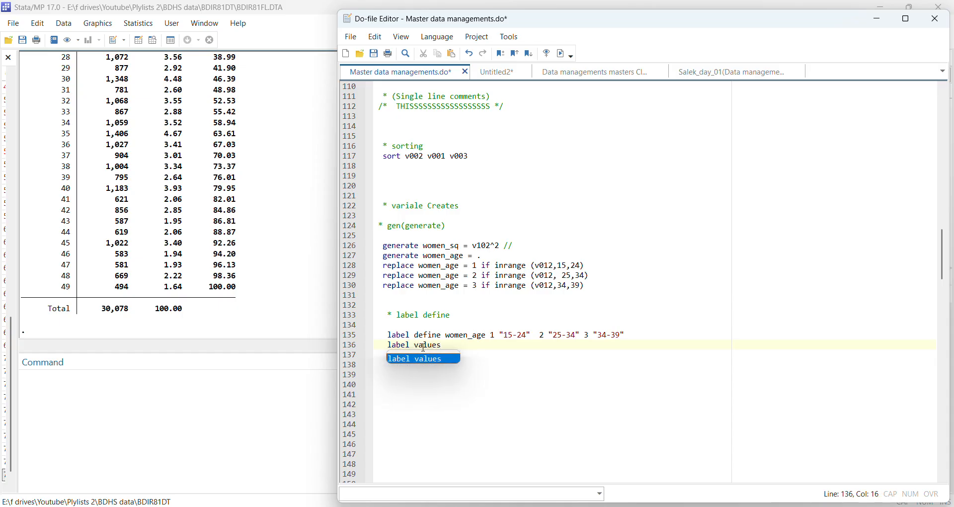
type(" women")
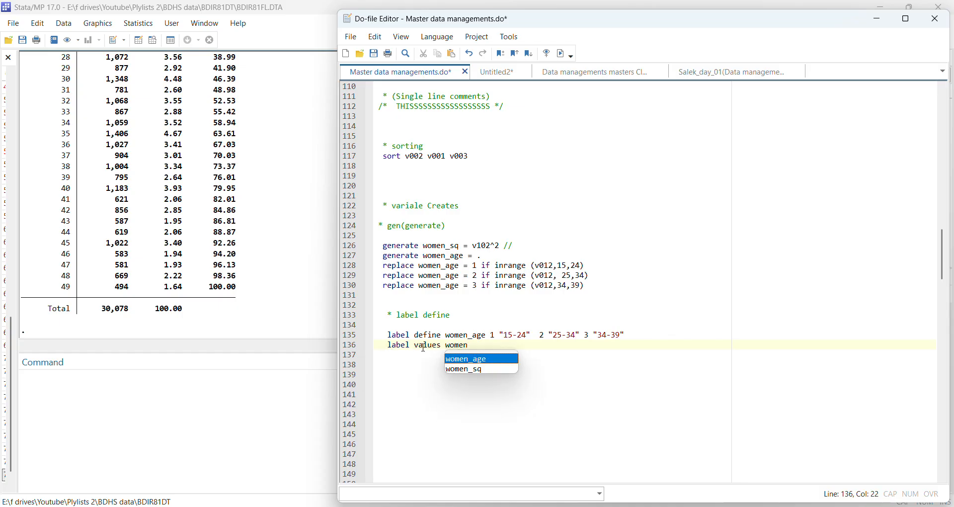
key("Return")
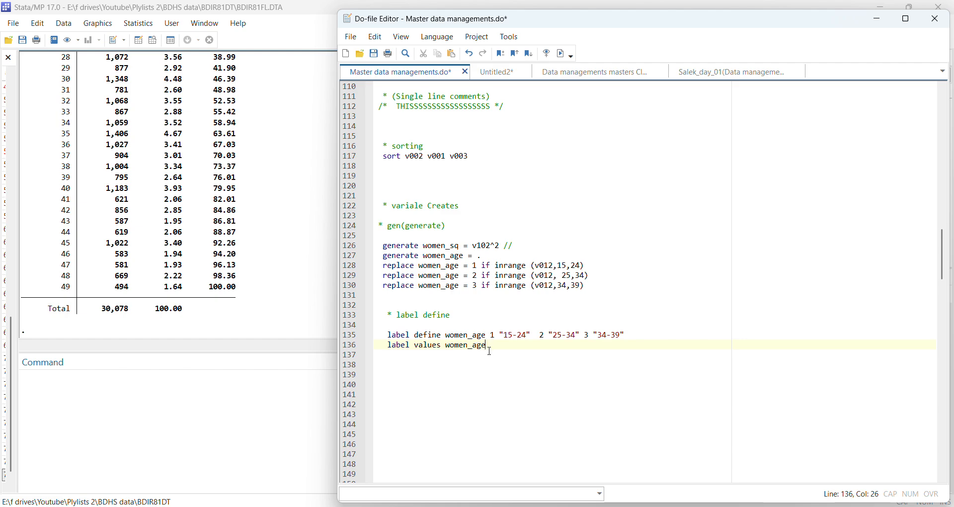
left_click_drag(491, 345, 451, 343)
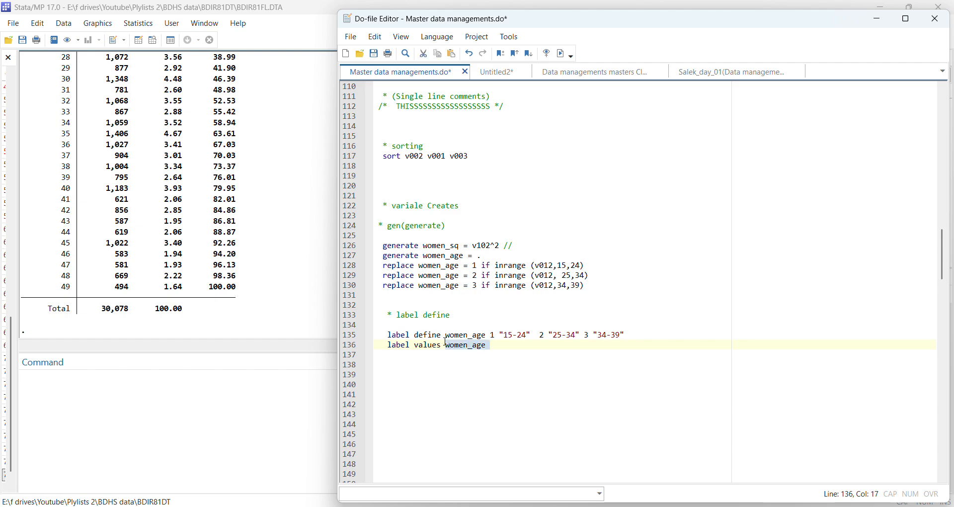
left_click(506, 347)
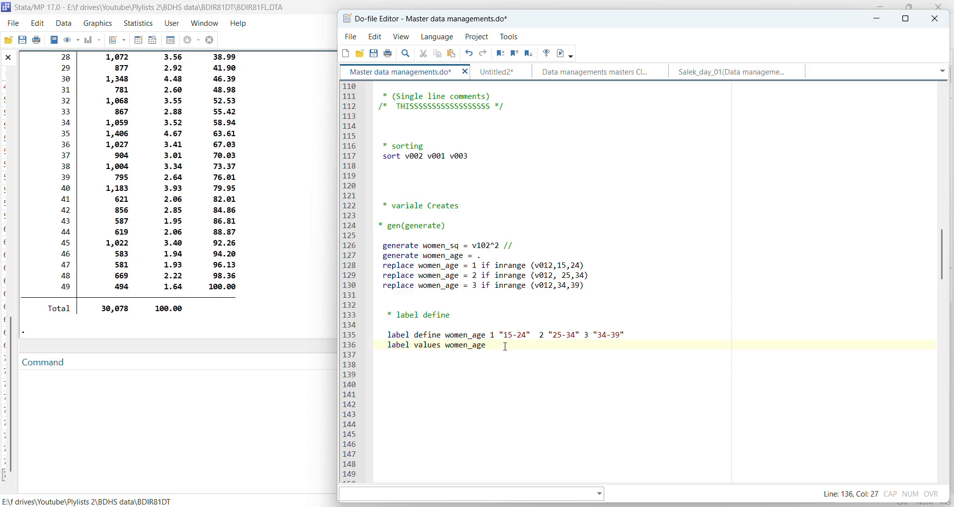
type("women_age")
Run the label define and label values commands on lines 135–136 and check the result in the main window.
left_click_drag(404, 300, 500, 362)
left_click(565, 54)
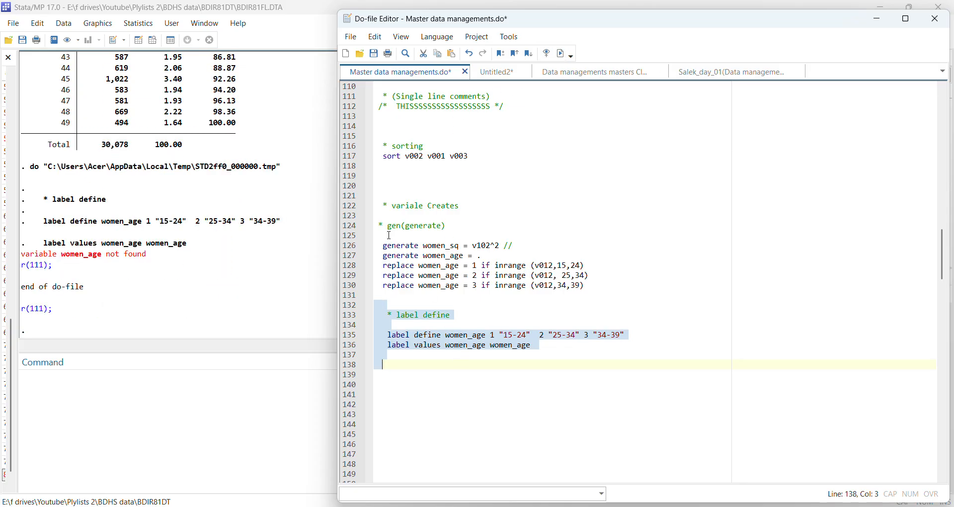
left_click_drag(387, 235, 494, 315)
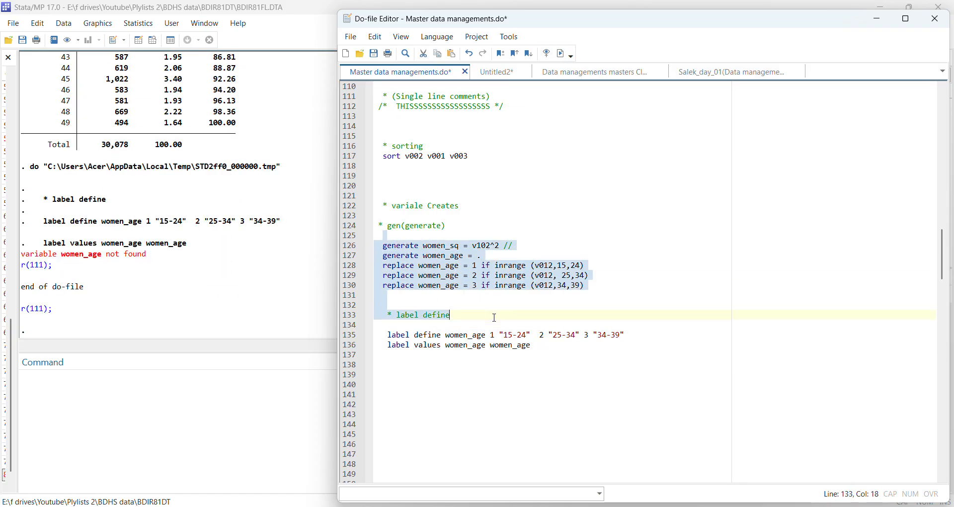
left_click(138, 261)
mouse_move(631, 505)
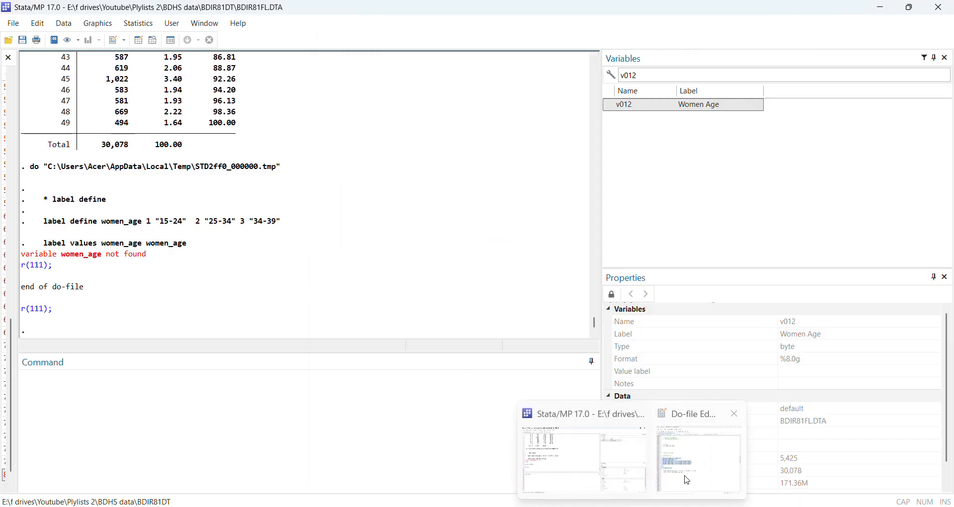
Return to the do-file and run the whole section from the gen(generate) comment through the label values command.
left_click(686, 478)
left_click(414, 397)
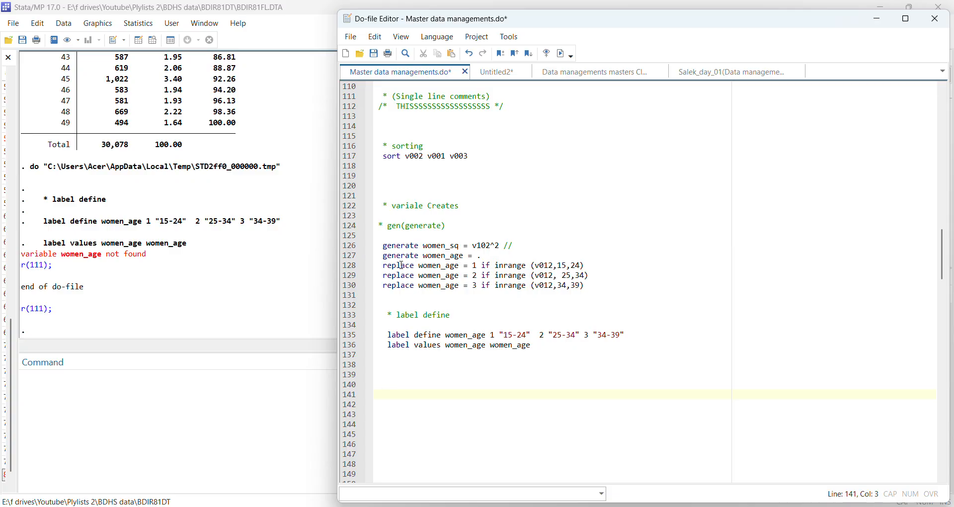
left_click_drag(379, 216, 384, 365)
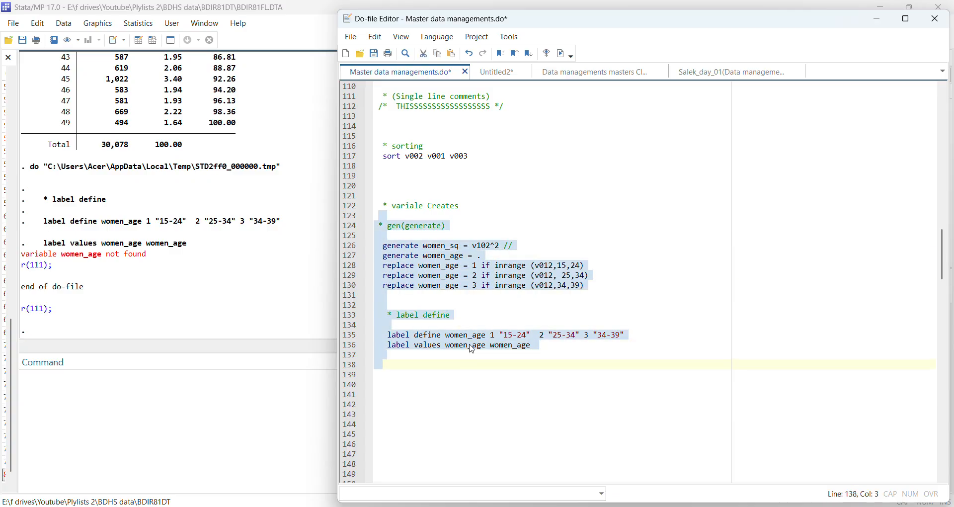
left_click(553, 55)
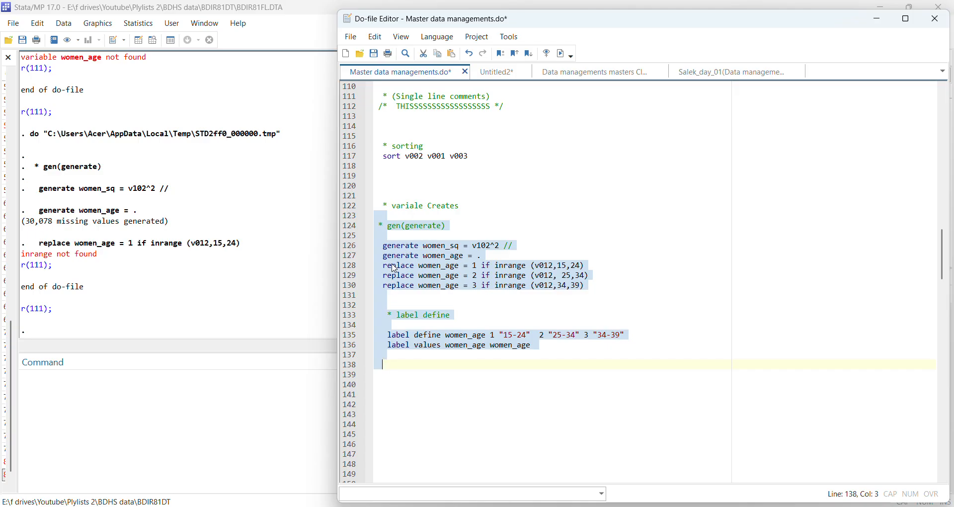
Remove the space between inrange and its opening parenthesis in the replace commands on lines 128, 129 and 130.
left_click(395, 266)
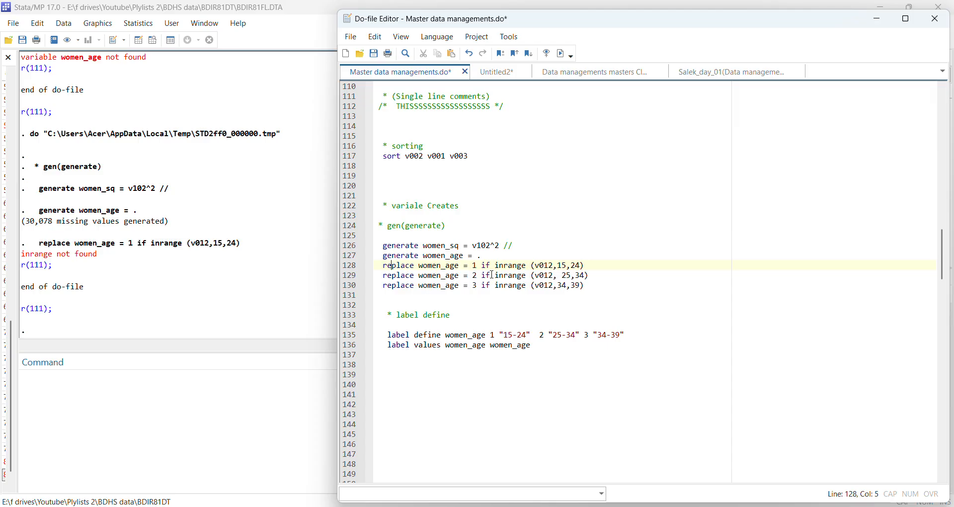
left_click(532, 267)
key("BackSpace")
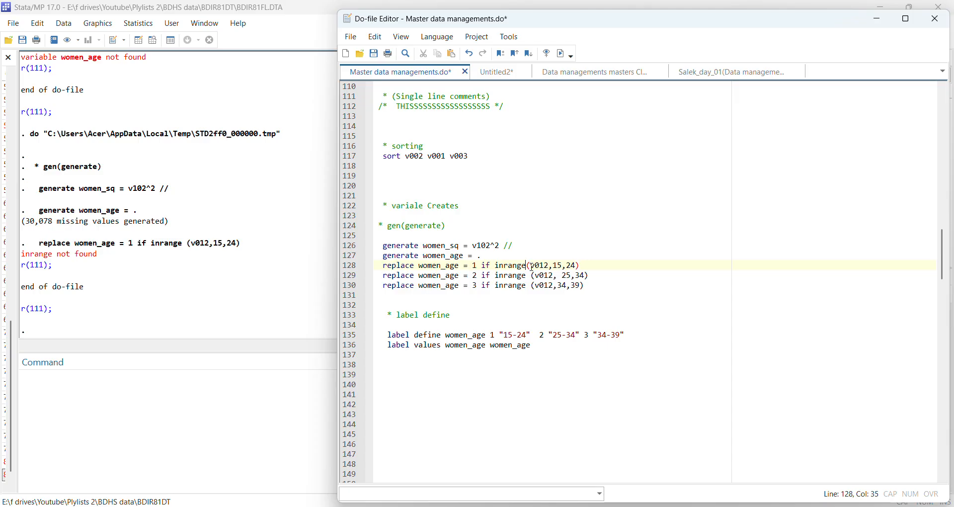
left_click(534, 275)
key("BackSpace")
left_click(534, 285)
key("BackSpace")
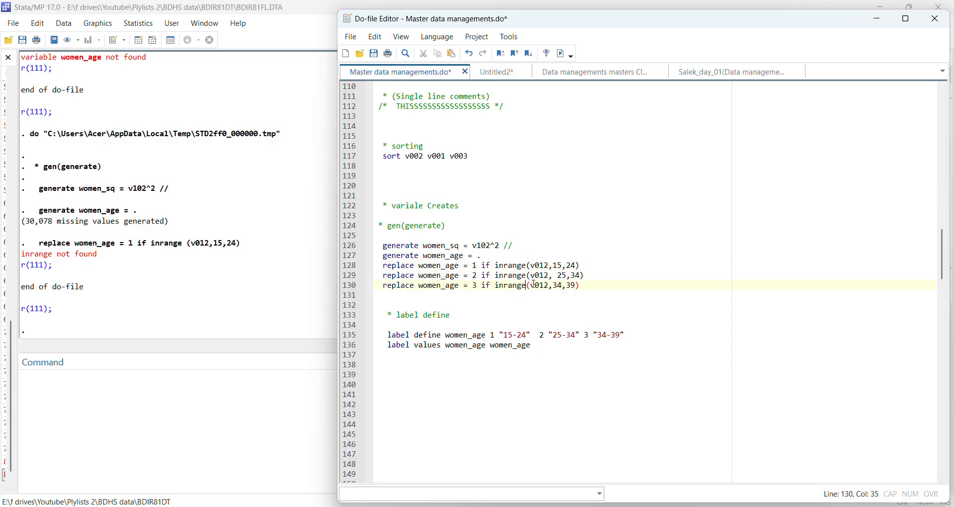
Run only the three replace women_age commands on lines 128–130 and save the do-file.
left_click(382, 246)
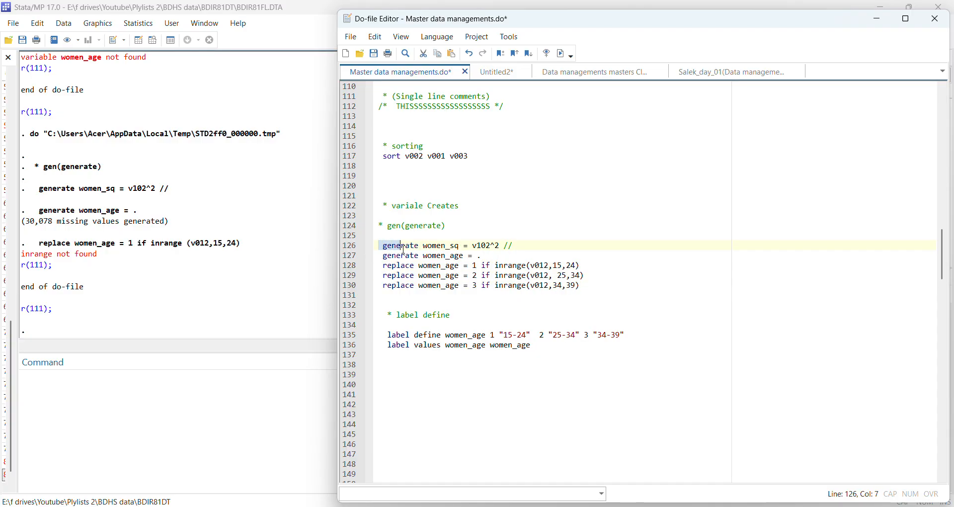
left_click_drag(383, 266, 442, 285)
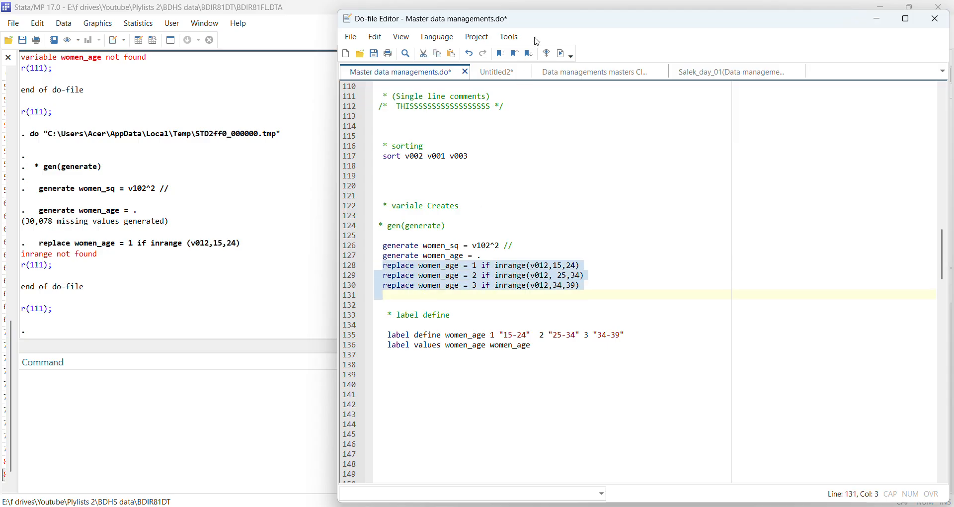
left_click(562, 53)
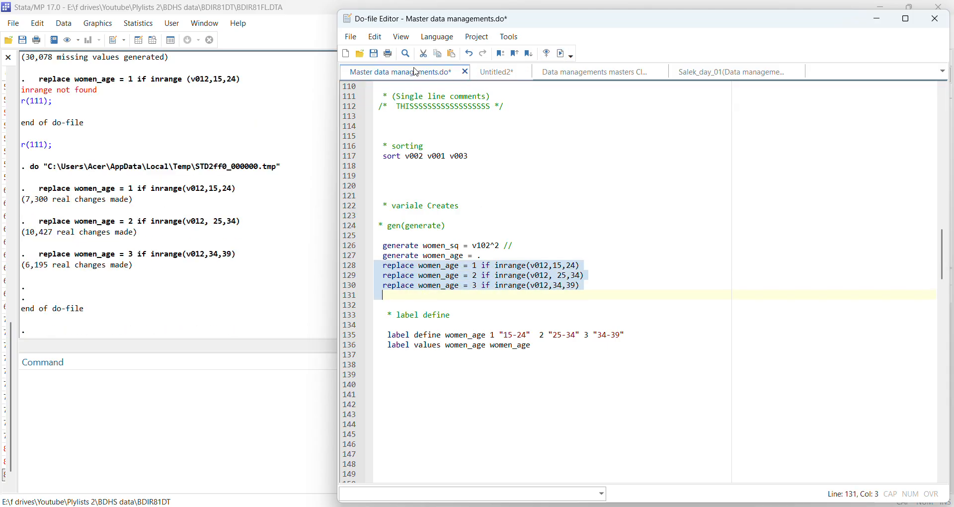
left_click(374, 53)
left_click(528, 266)
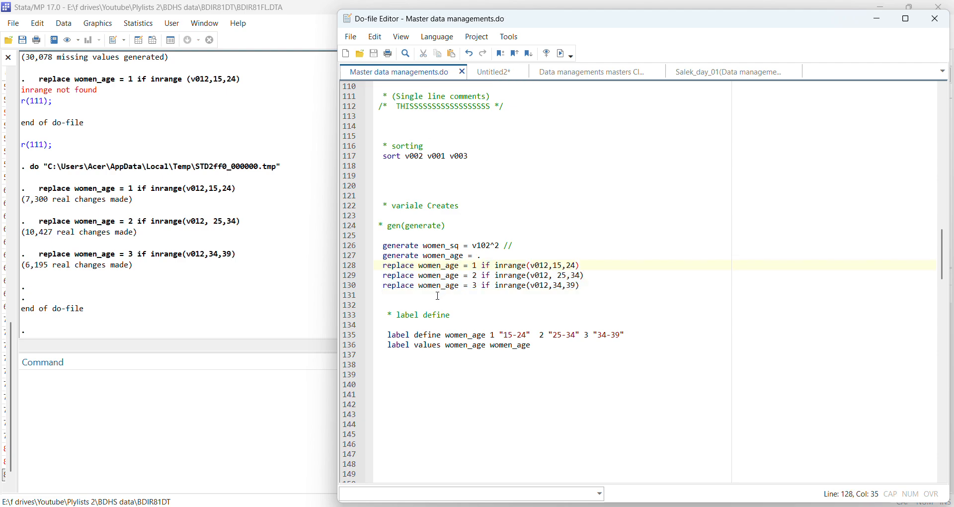
Run the label block on lines 133–136, followed by the label values women_age women_age command on its own.
left_click_drag(395, 304, 480, 361)
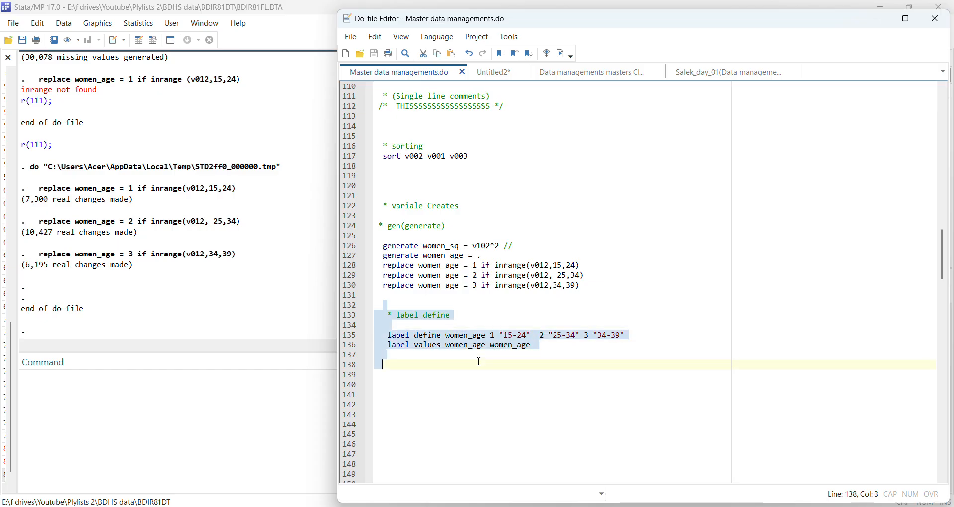
left_click(561, 54)
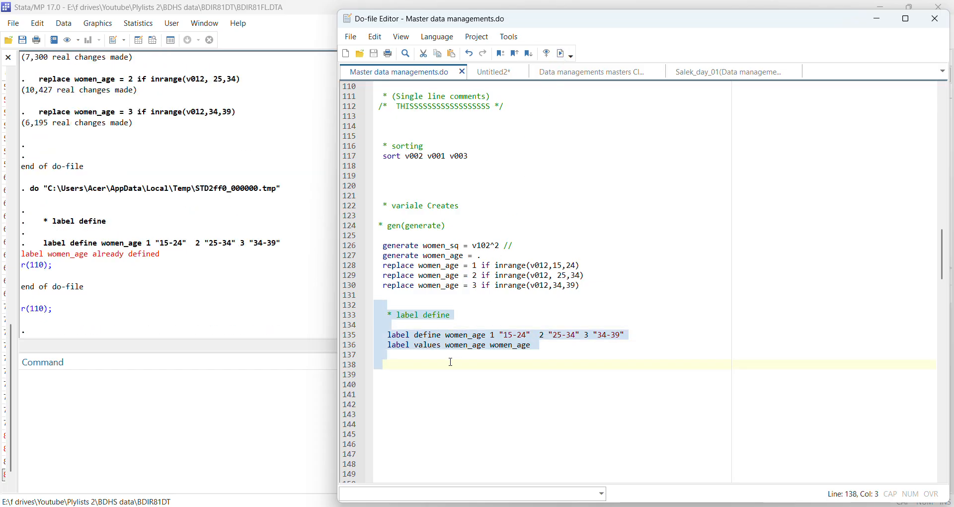
left_click(423, 359)
left_click_drag(387, 345, 535, 345)
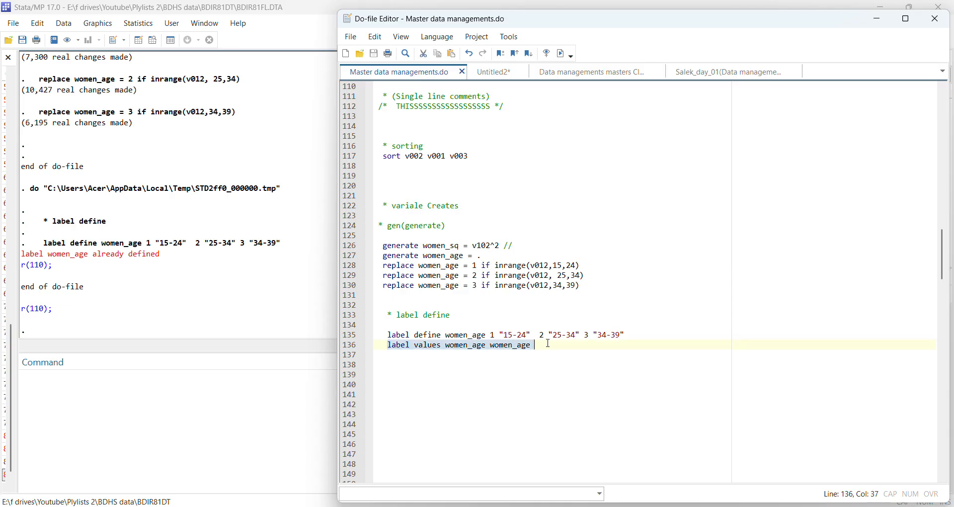
left_click(561, 55)
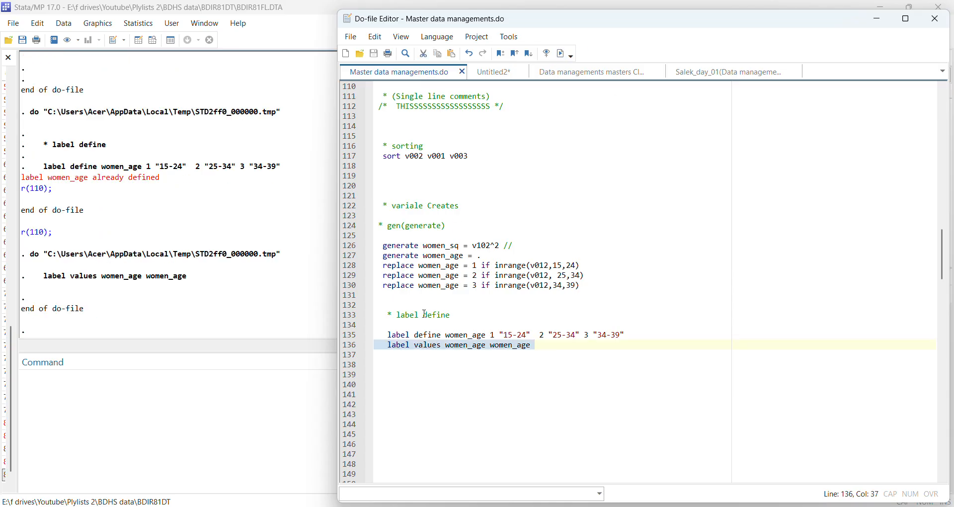
Add the command tab women_age on line 139, leaving two blank lines after the label commands.
scroll(425, 315, "down", 2)
left_click_drag(395, 317, 396, 305)
left_click(394, 299)
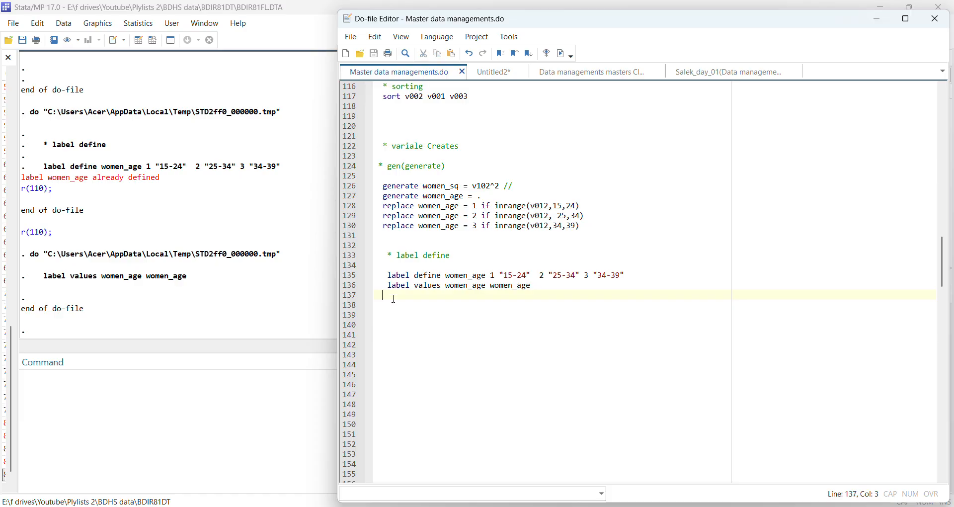
left_click_drag(423, 197, 469, 197)
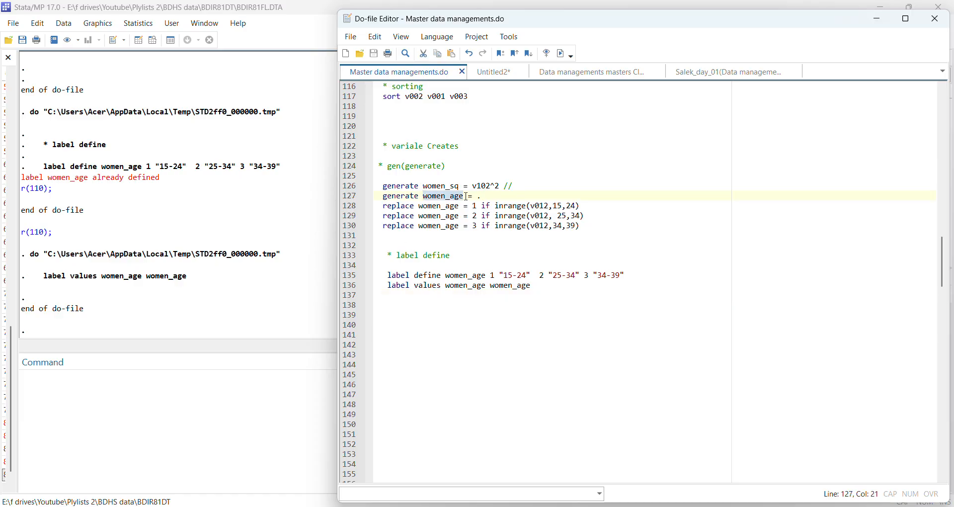
left_click(396, 318)
type("tab ")
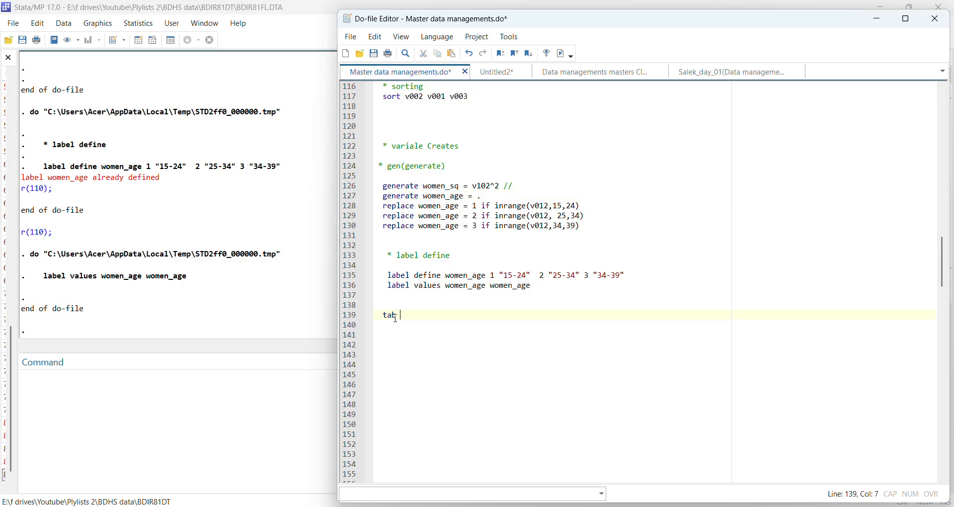
type("women_age")
Run tab women_age and review its frequency table alongside the earlier replace output.
left_click_drag(386, 305, 442, 317)
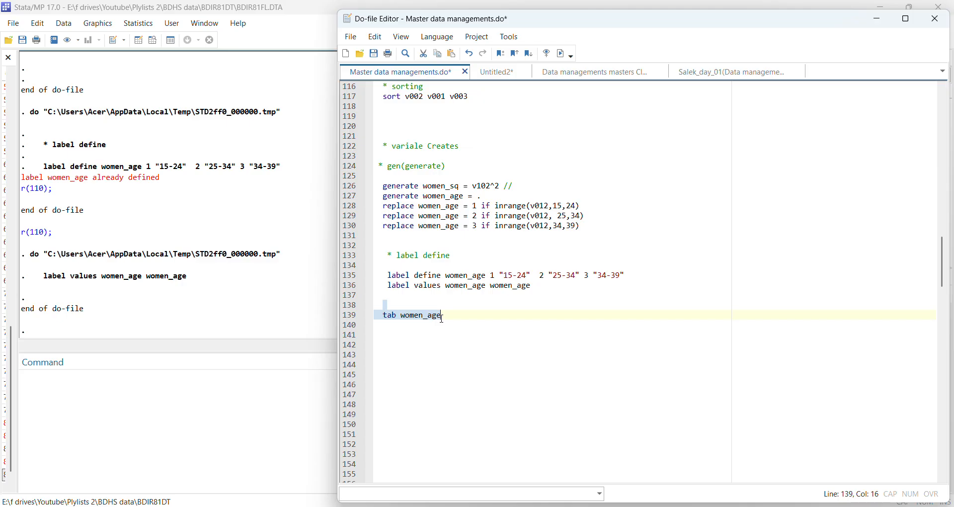
left_click(562, 53)
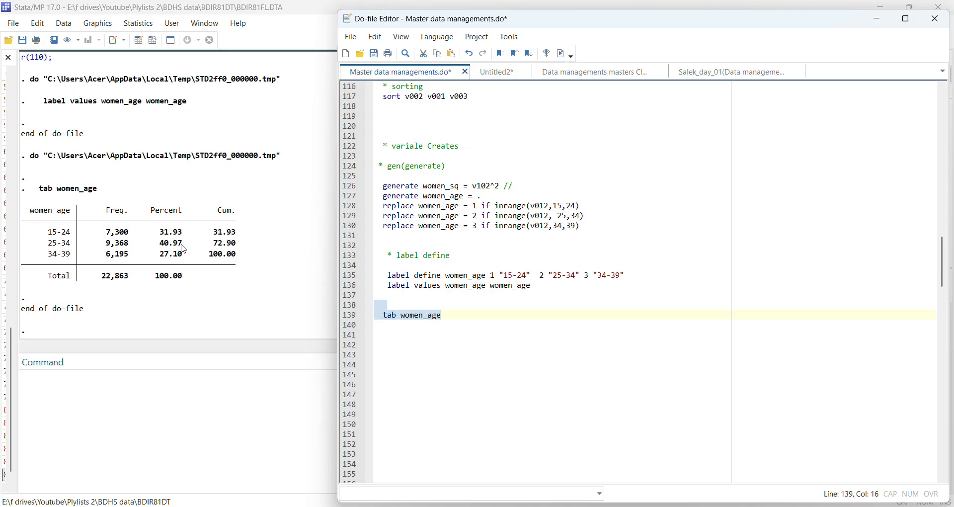
scroll(171, 251, "up", 20)
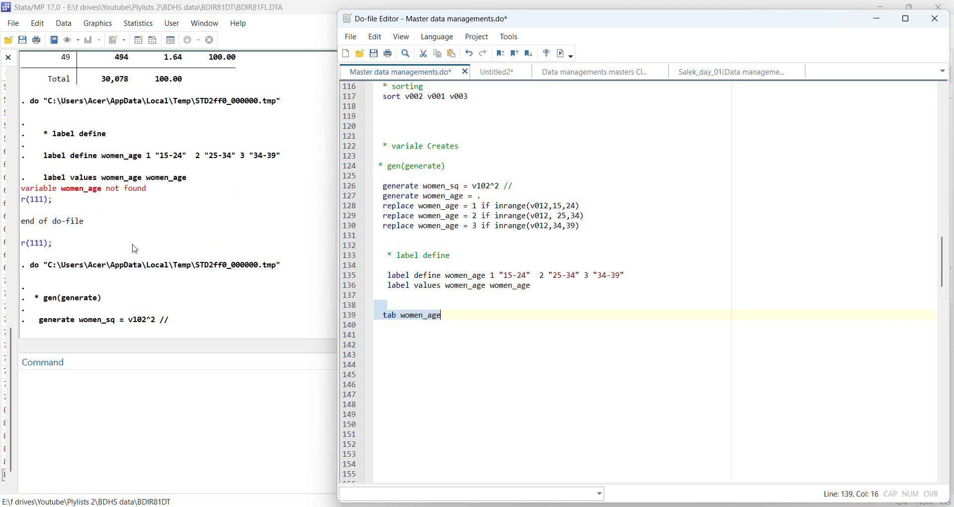
scroll(126, 203, "down", 15)
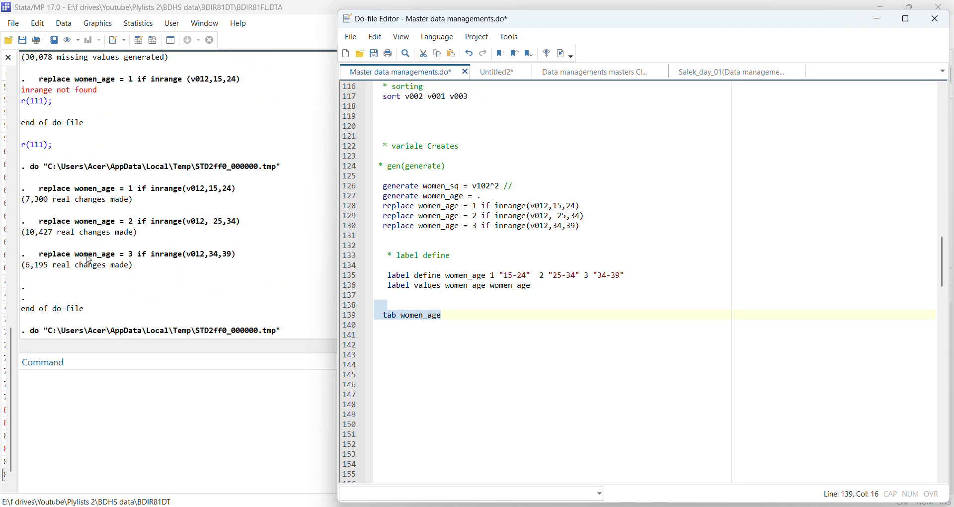
scroll(84, 278, "down", 7)
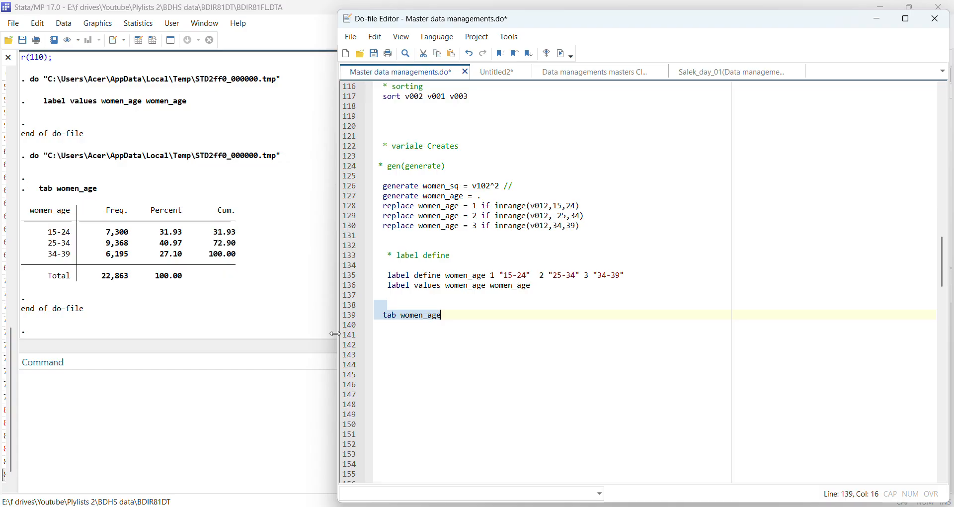
Add the comment * rename variables on line 143, followed by a blank line.
left_click(385, 355)
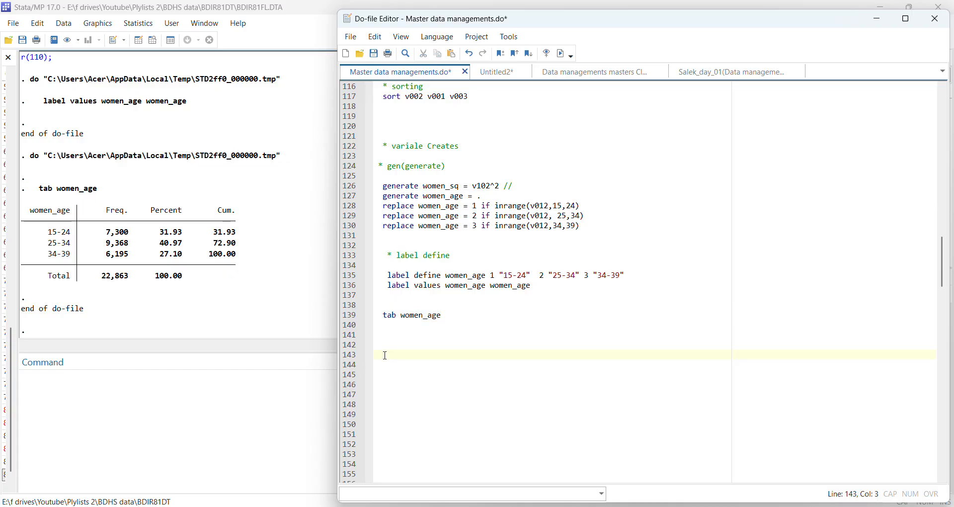
type("rename variable")
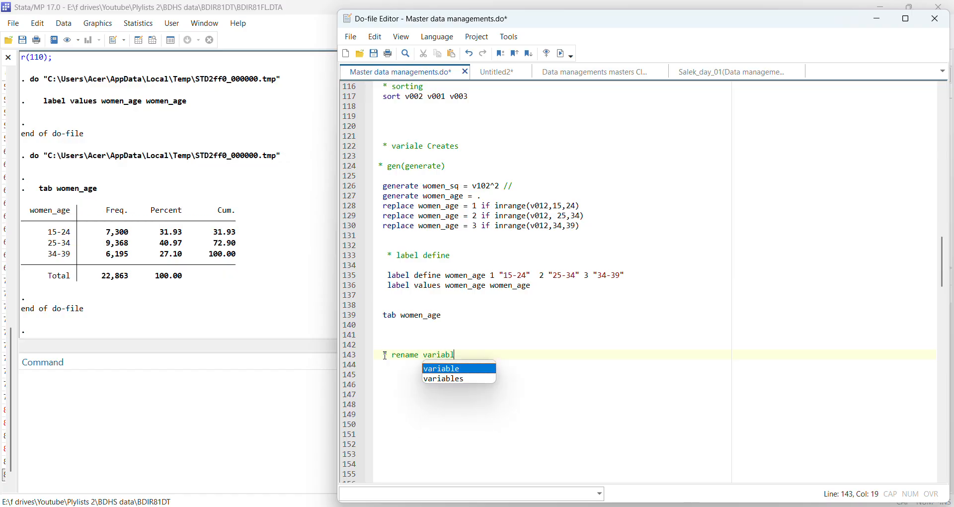
key("Return")
key("Return")
key("Return")
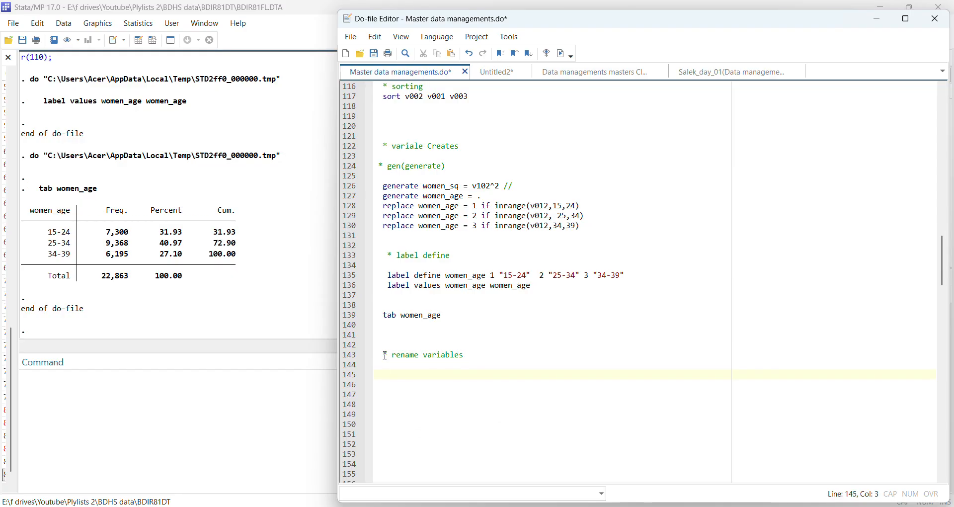
Write the command rename v005 weight on line 145 of the do-file.
type("ren")
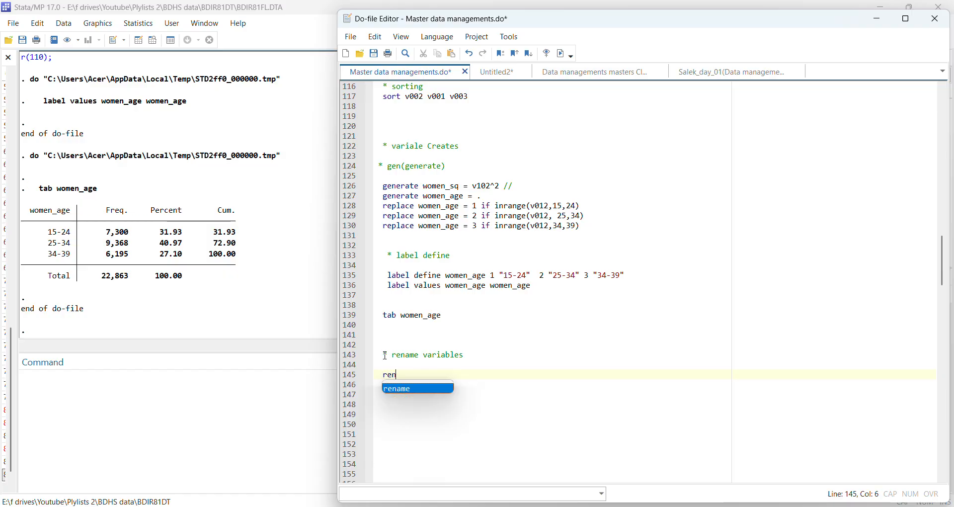
type("ame v")
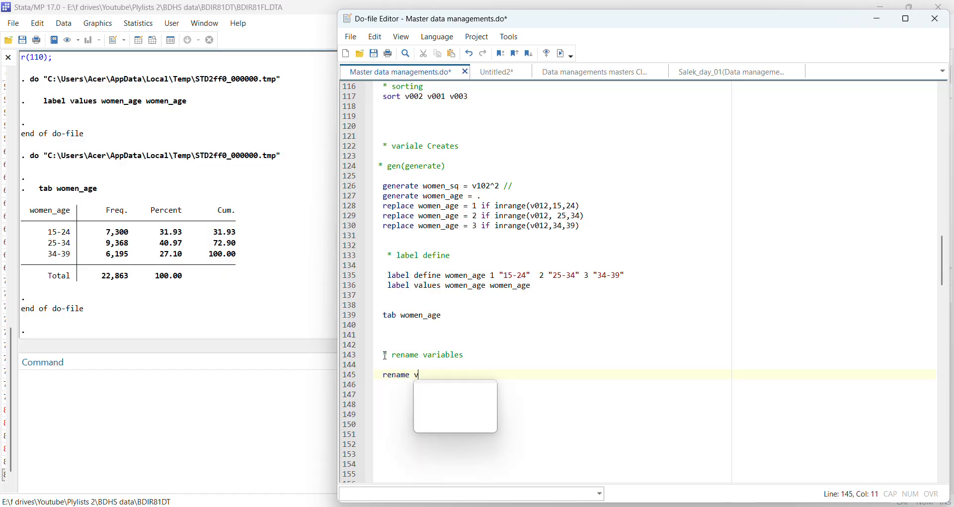
type("005")
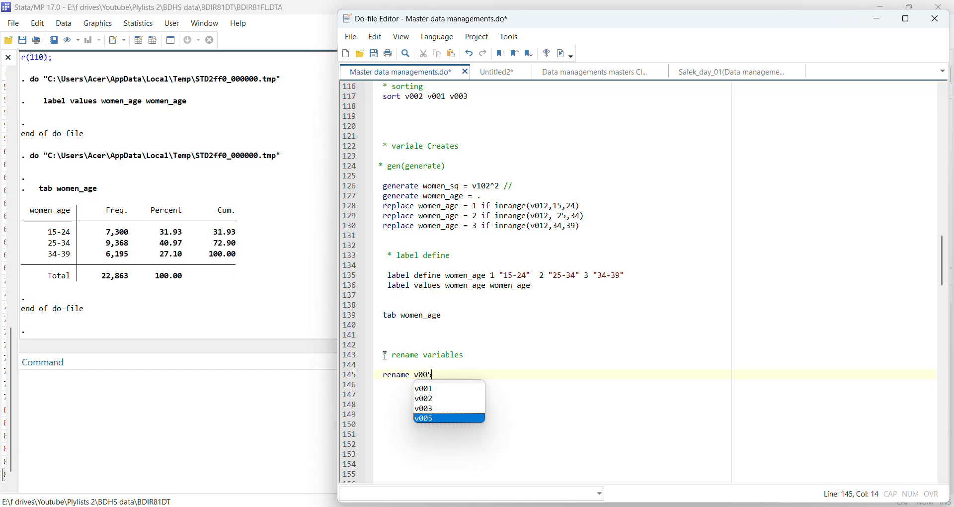
type(" weight")
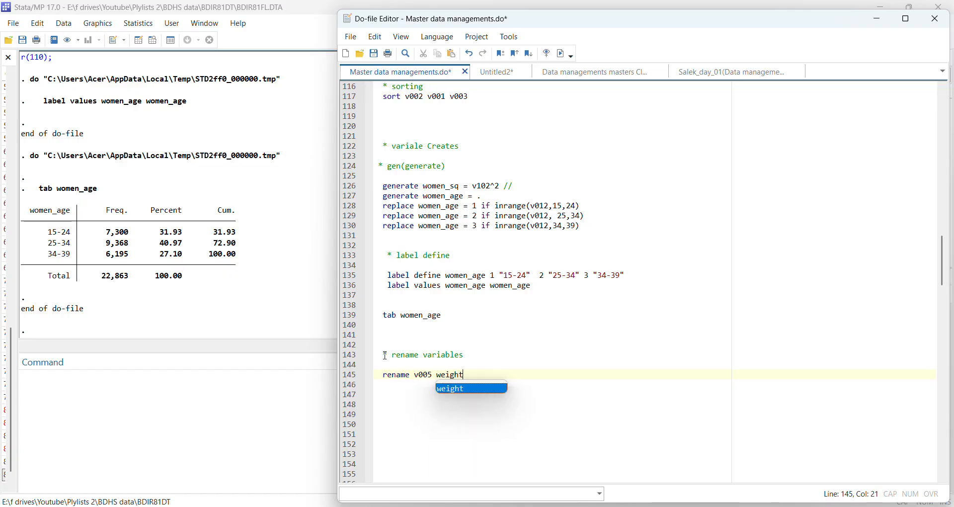
Run only rename v005 weight, clear the v012 filter from the main window's variable list, and return to the do-file.
left_click_drag(384, 372, 454, 381)
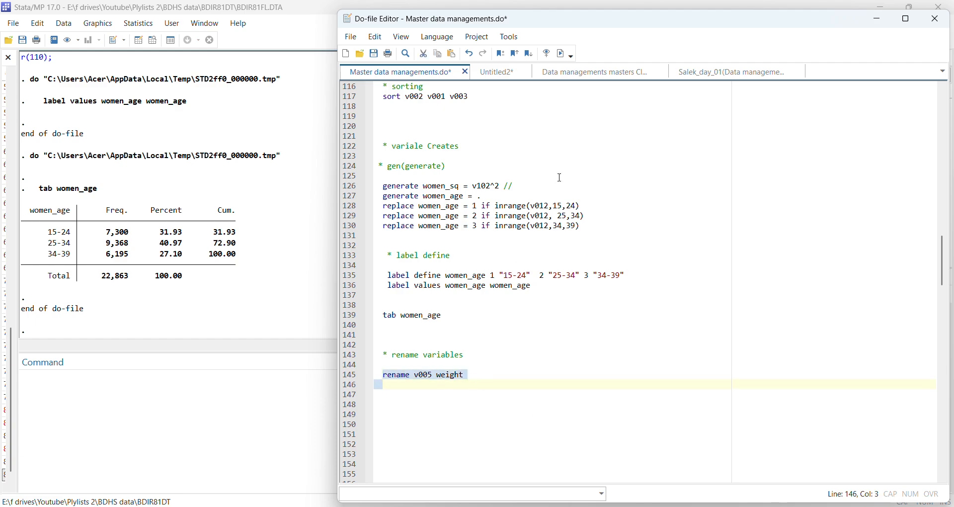
left_click(564, 53)
left_click(209, 226)
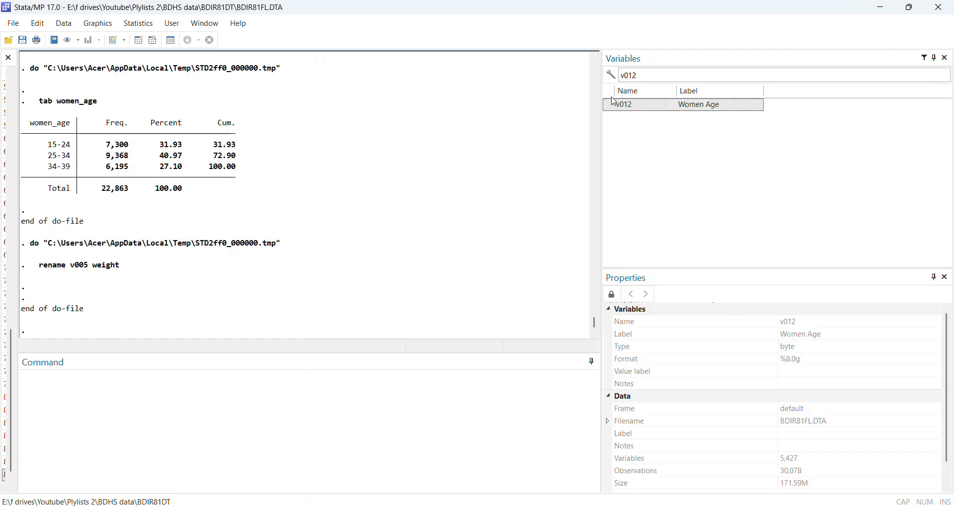
double_click(649, 76)
key("BackSpace")
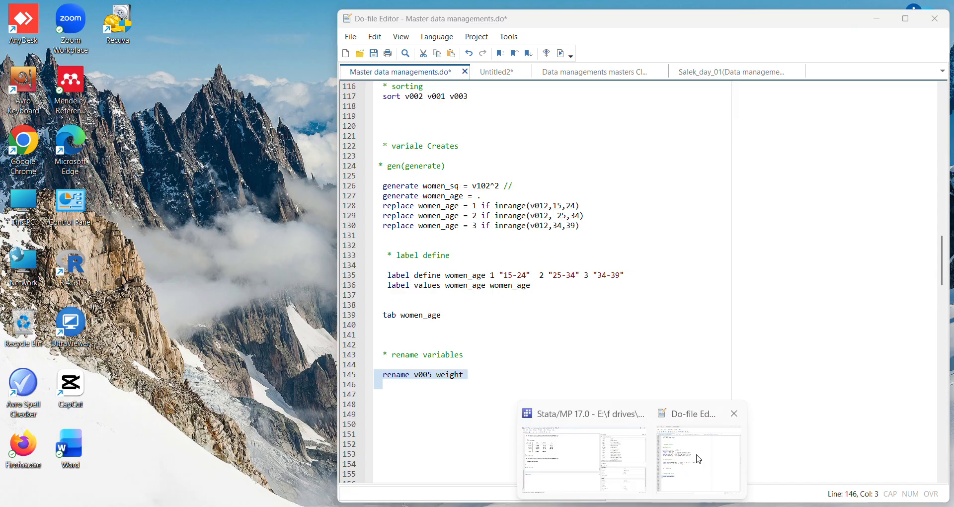
left_click(686, 432)
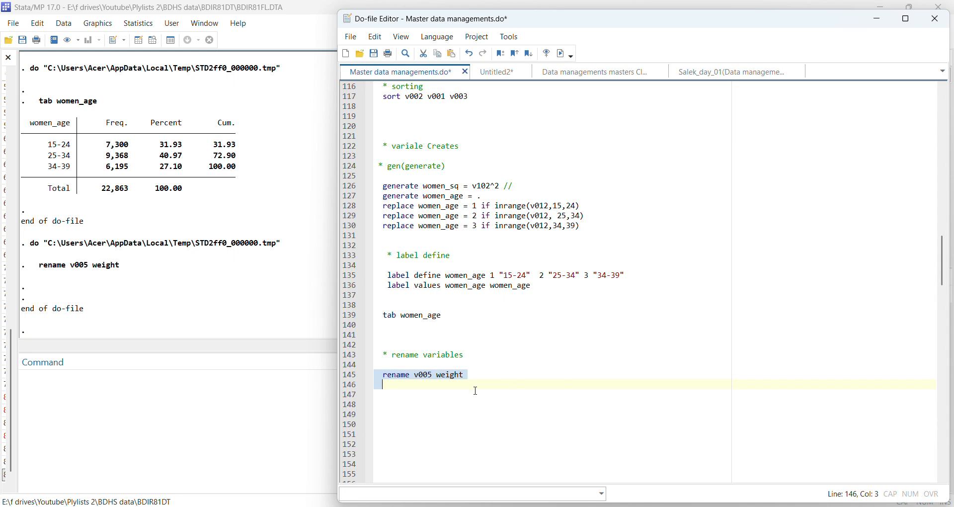
Try to rename v012 with the command rename v012 women age on line 146, running that line alone.
left_click(397, 386)
type("rename v01")
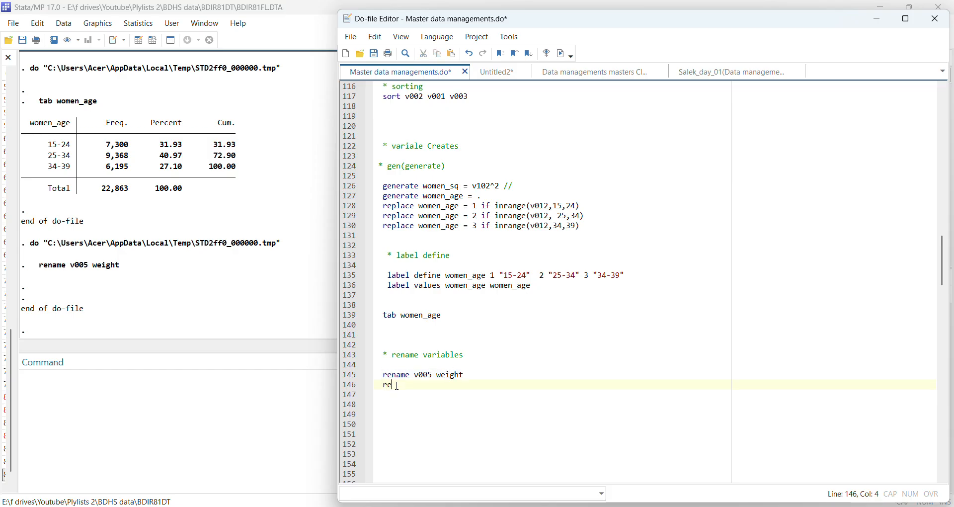
type("2 wom")
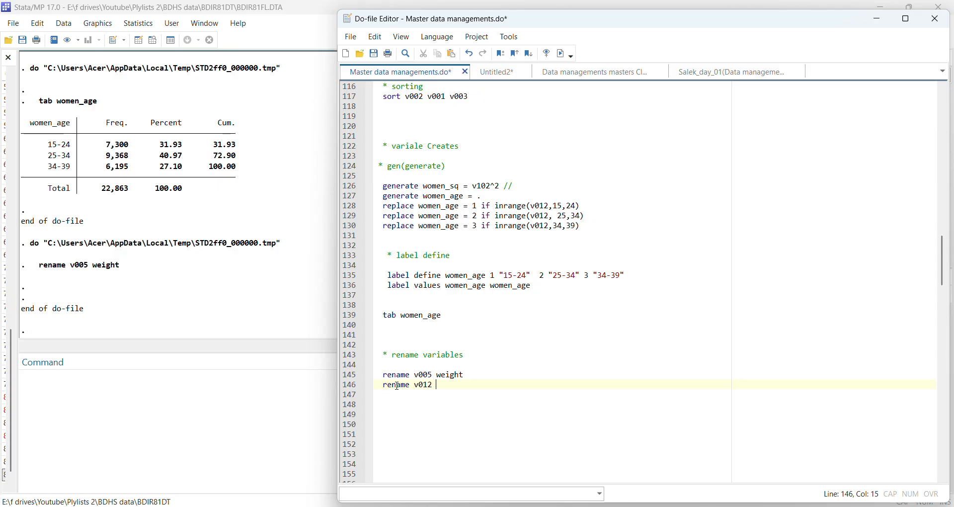
type("age")
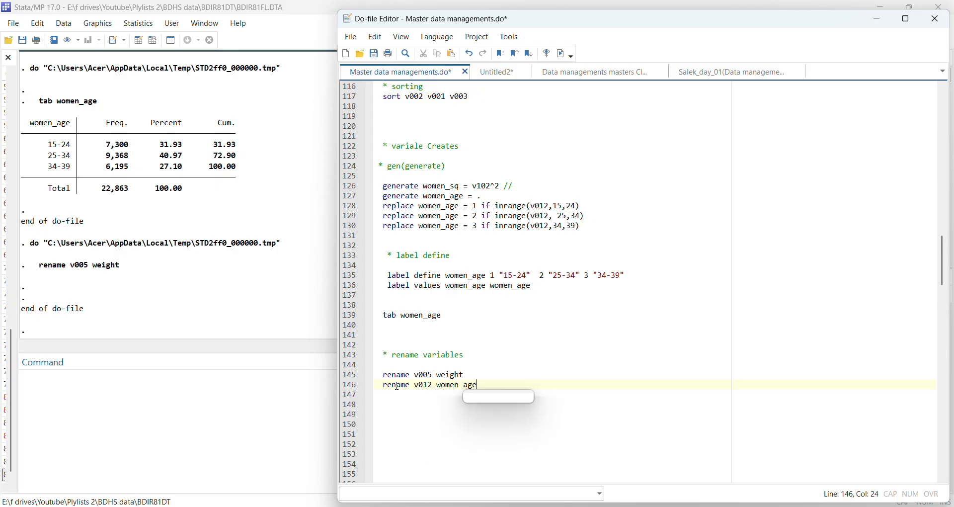
left_click(383, 387)
left_click_drag(383, 387, 478, 387)
left_click(563, 53)
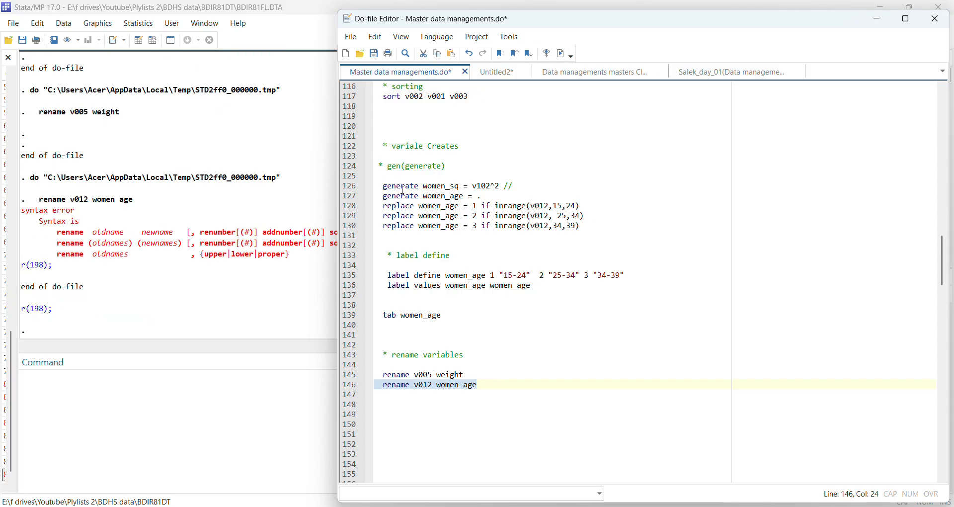
Replace v012 with v106 in the rename command on line 146.
key("Up")
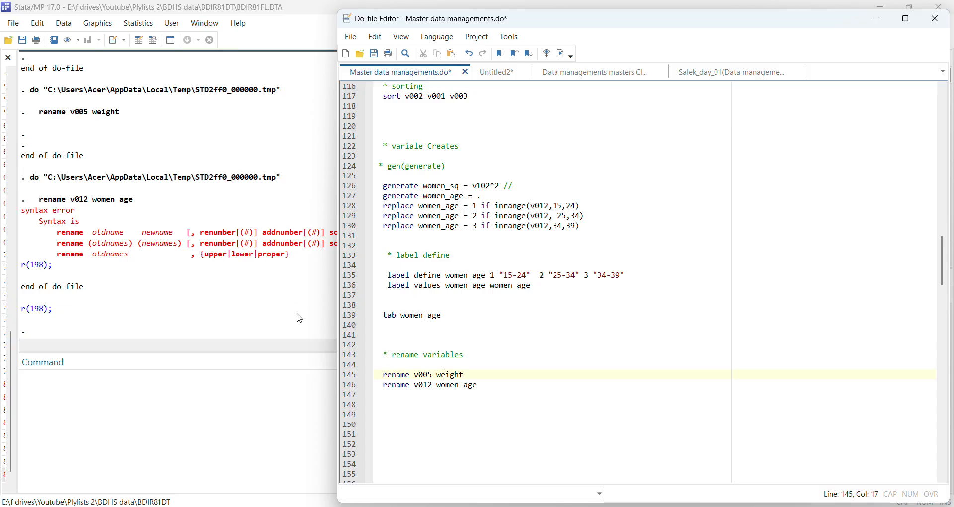
left_click(431, 385)
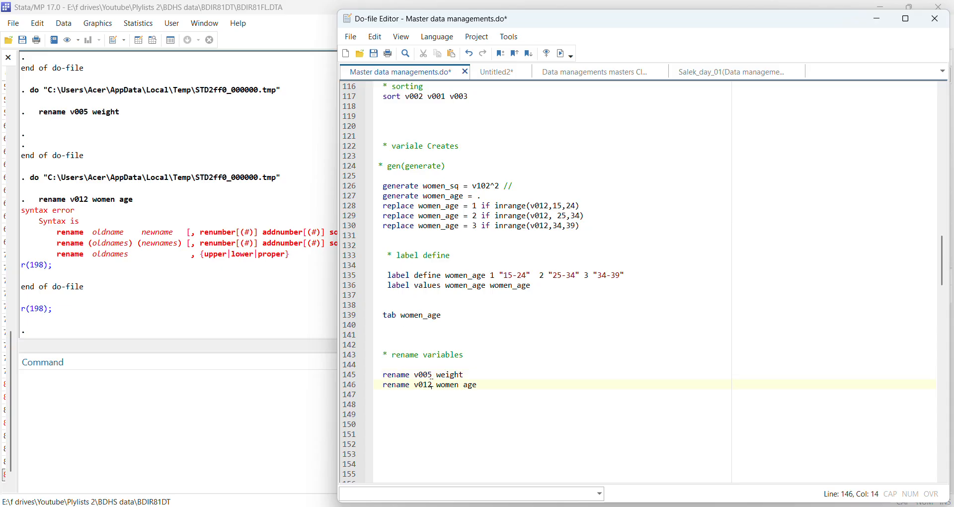
key("BackSpace")
key("BackSpace")
key("BackSpace")
type("106")
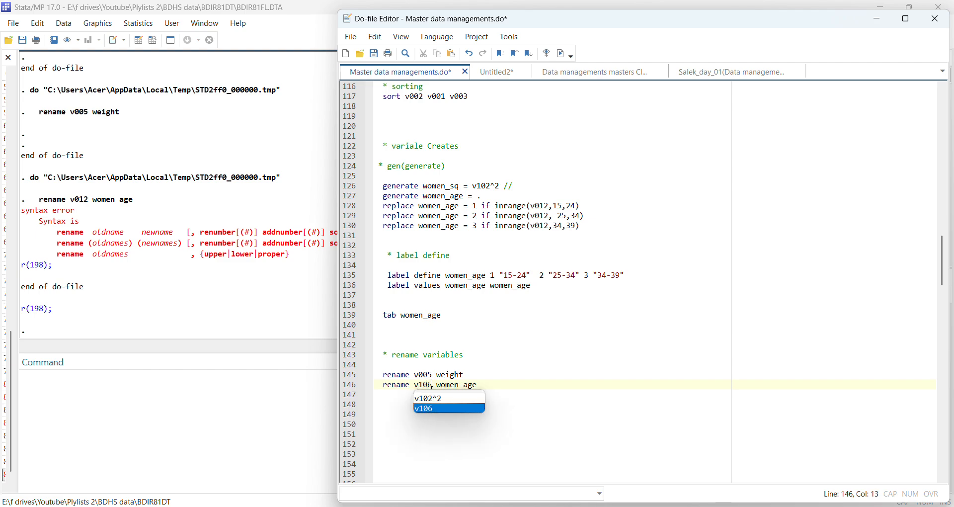
Undo the edits to the second rename command until line 146 is empty.
left_click(462, 344)
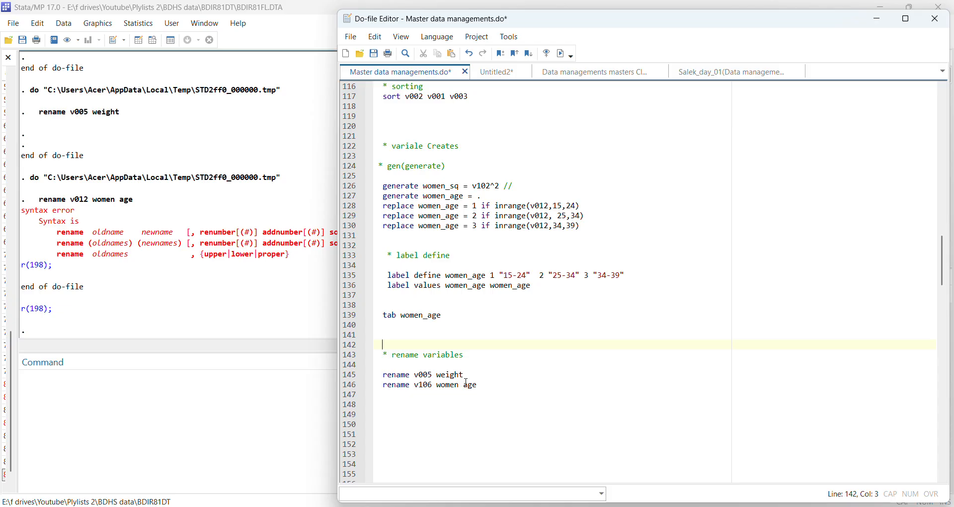
key("ctrl+z")
key("ctrl+z")
key("ctrl+z")
key("ctrl+z")
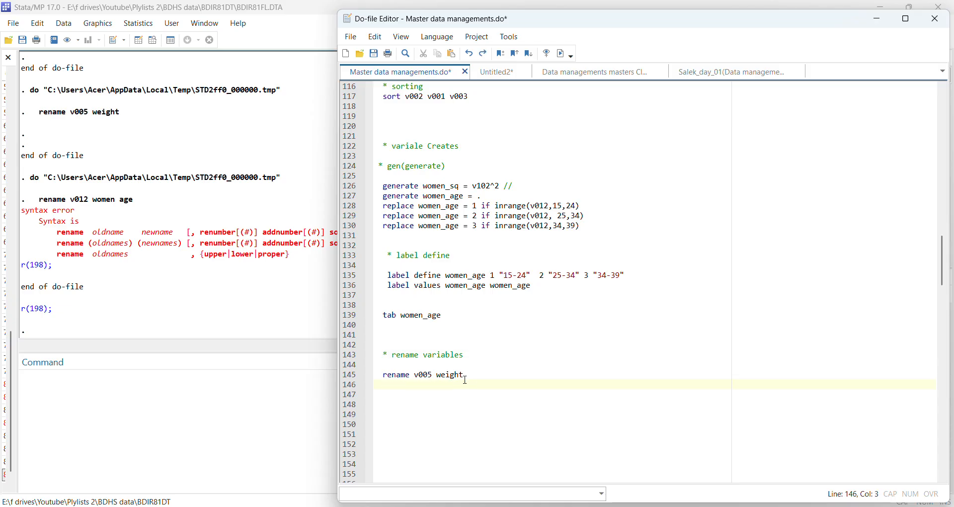
Write the command rename v012 age on line 146 and run that line alone.
type("rname")
key("BackSpace")
key("BackSpace")
key("BackSpace")
key("BackSpace")
key("BackSpace")
type("ename ")
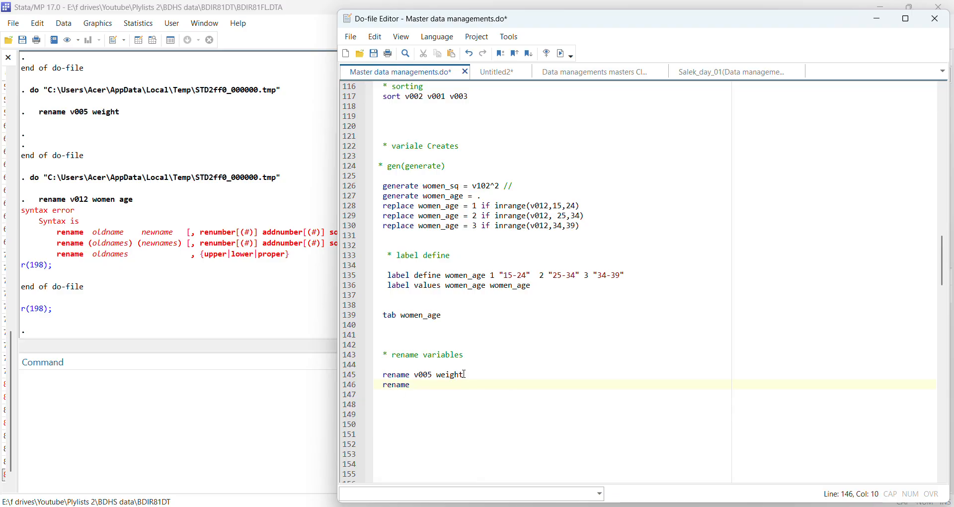
type("v")
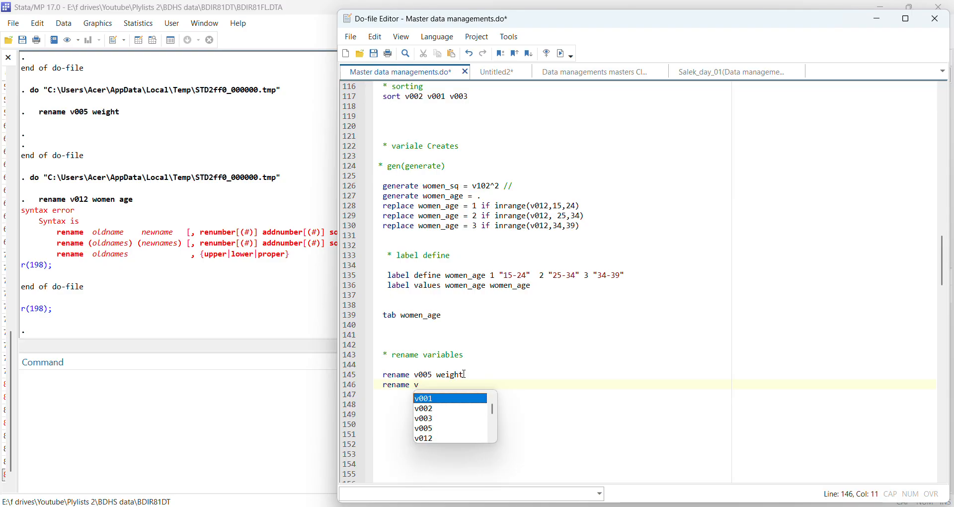
type("012 age")
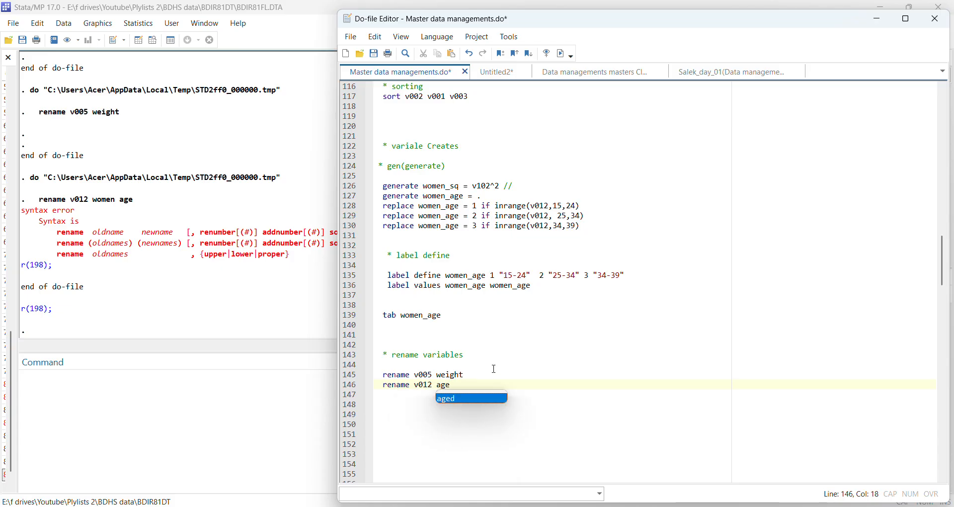
left_click_drag(451, 386, 380, 385)
left_click(564, 53)
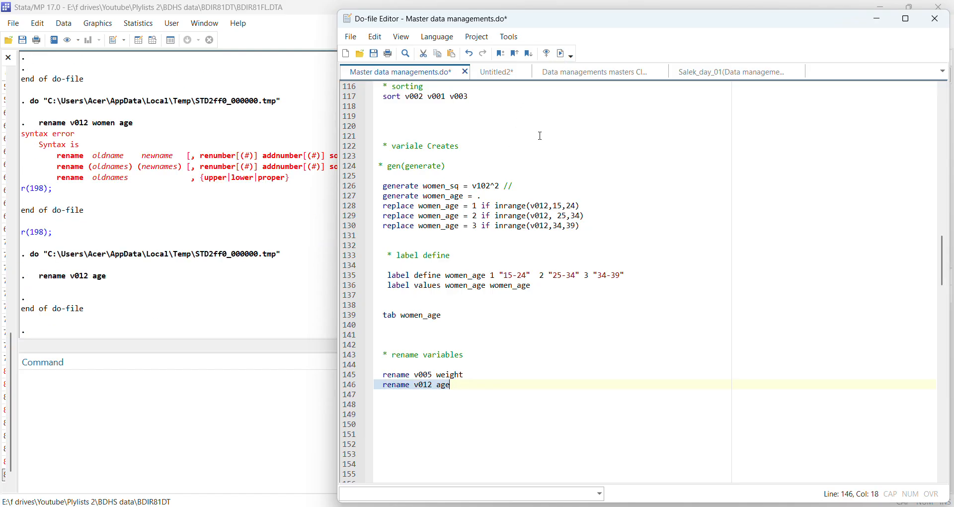
Add the command rename v106 women_education on line 147, below the age rename.
left_click(457, 386)
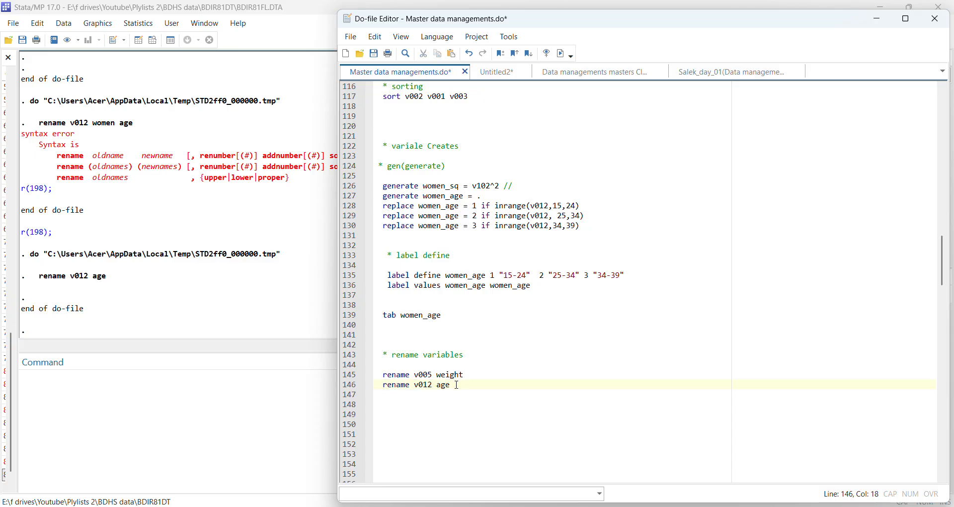
key("Return")
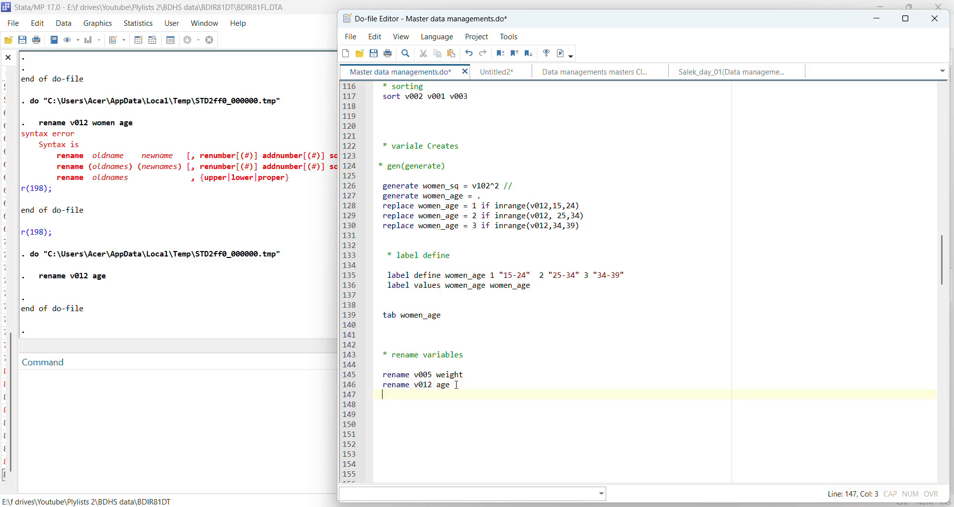
type("rename")
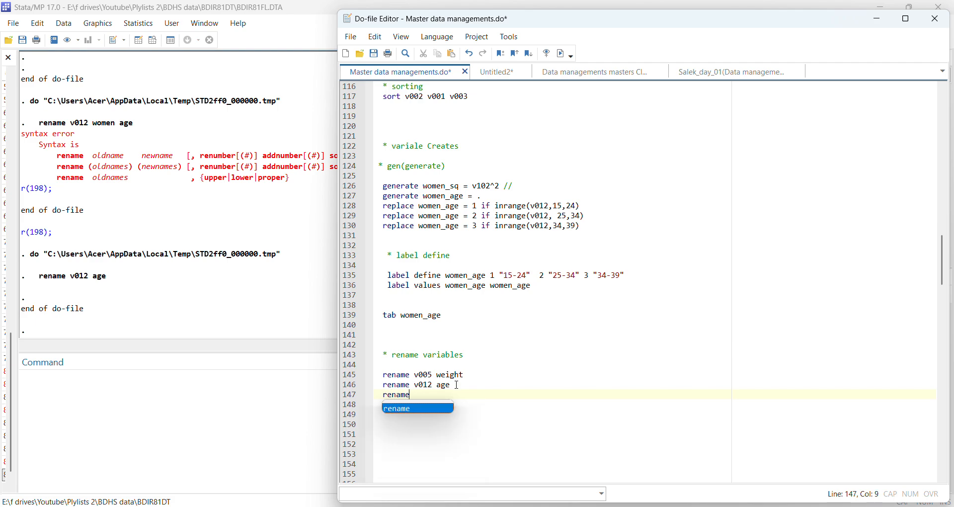
type(" v106")
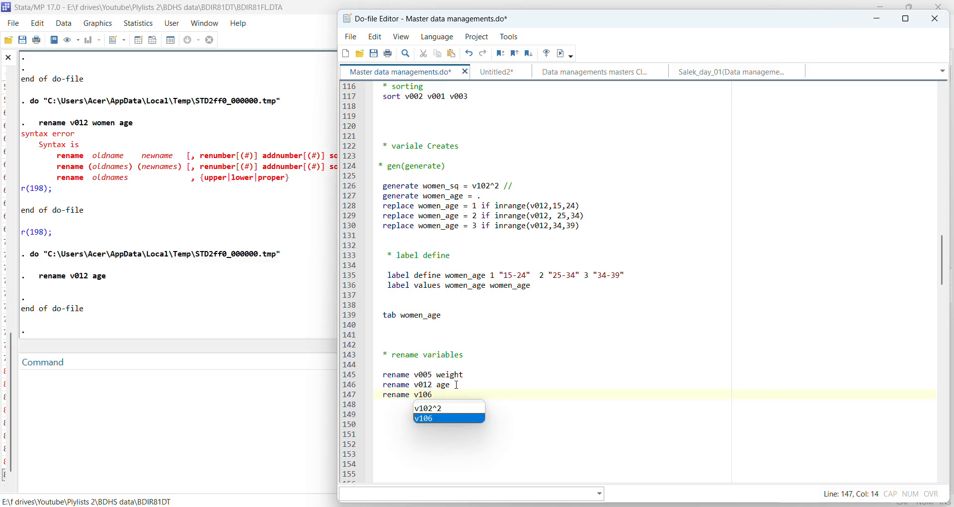
type(" wom")
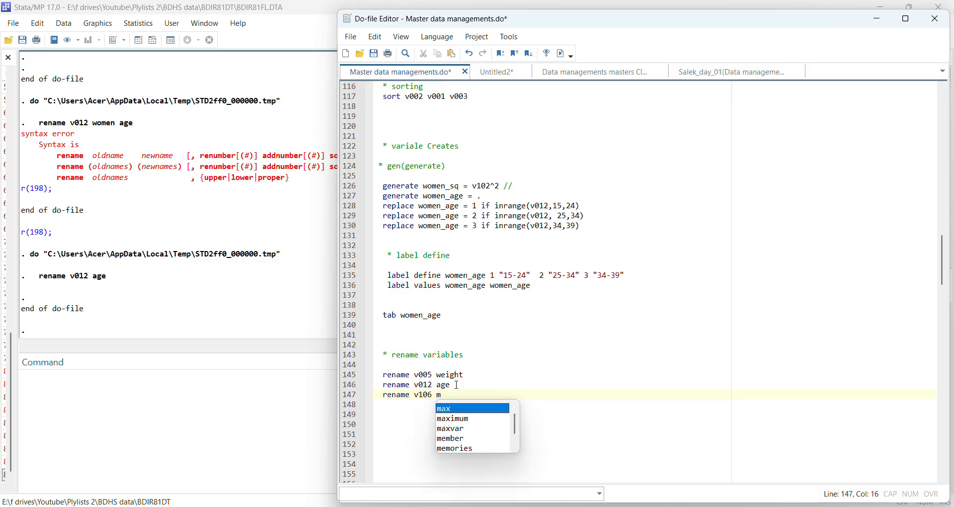
type("en_")
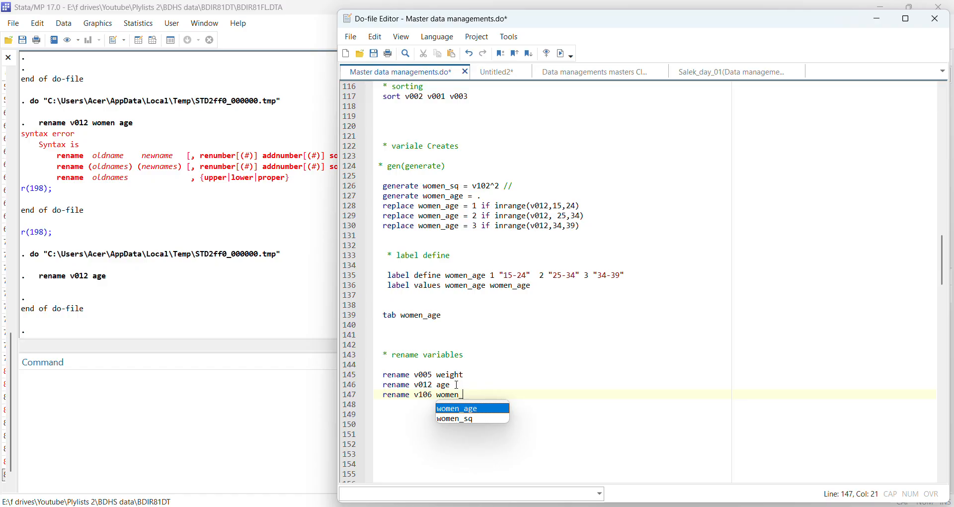
type("educati")
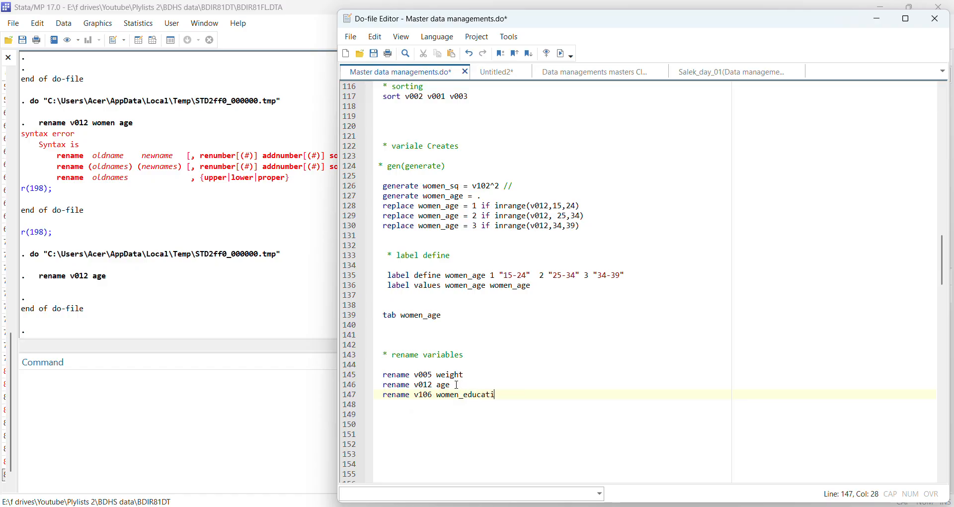
type("on")
key("Return")
key("Return")
key("Return")
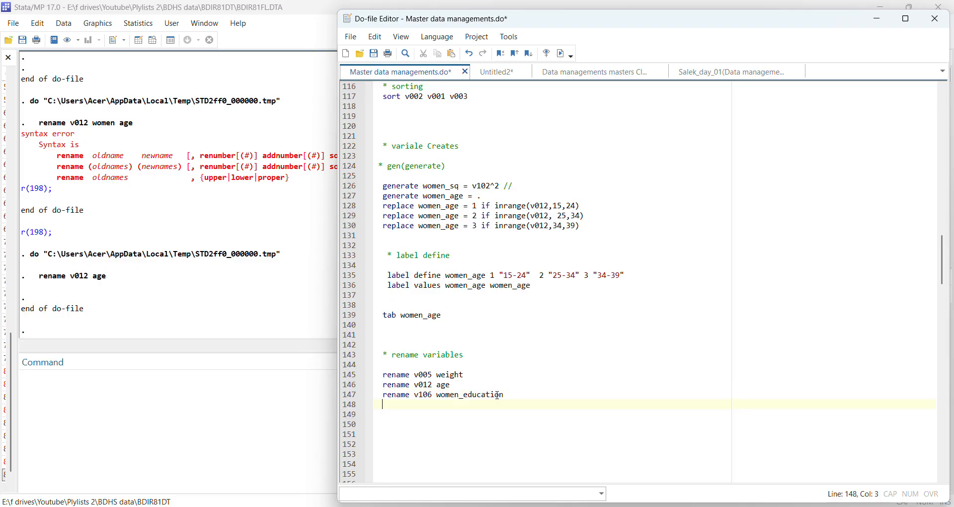
Run only the rename v106 women_education command on line 147.
left_click_drag(522, 402, 375, 392)
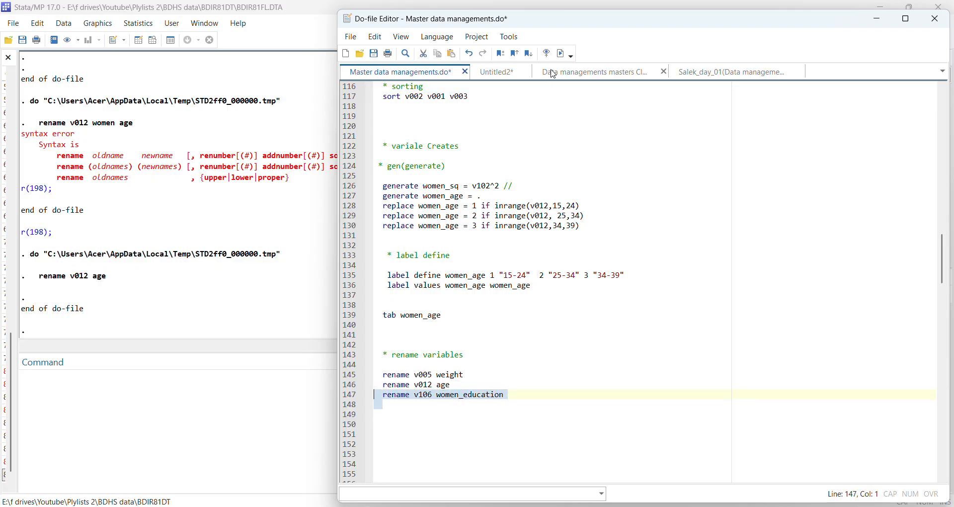
left_click(562, 53)
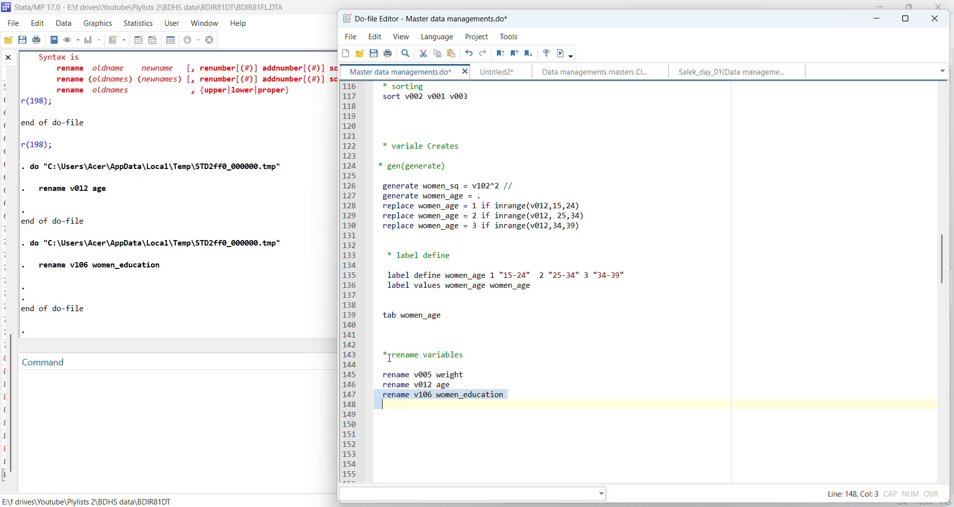
scroll(399, 420, "down", 3)
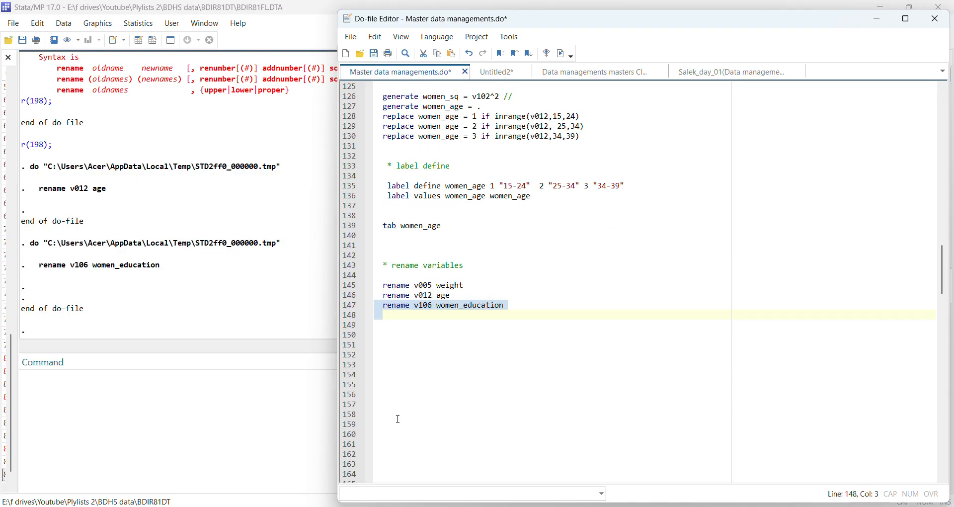
Add the comment lines "* Handling missing" and "* complete cases anlysis" on lines 150 and 151, below the rename commands.
left_click(392, 337)
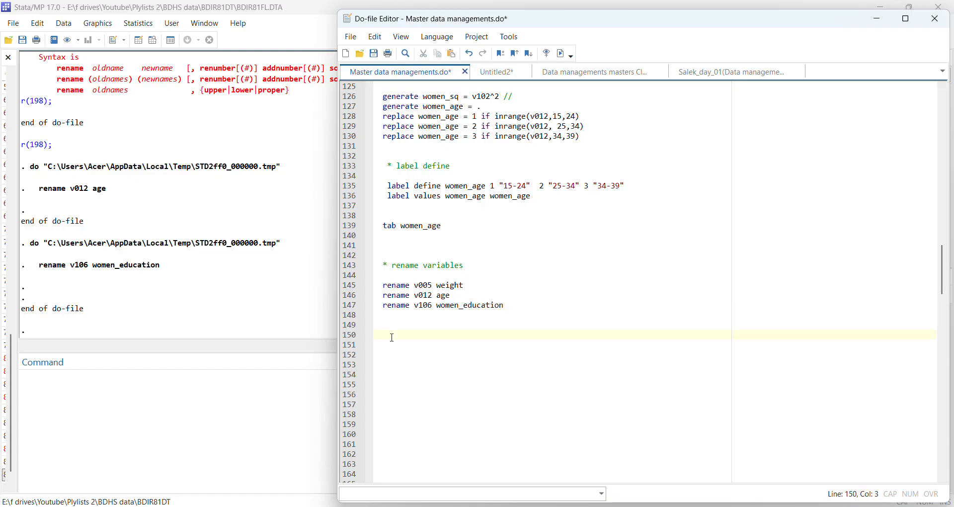
type("* Handling missing")
key("Return")
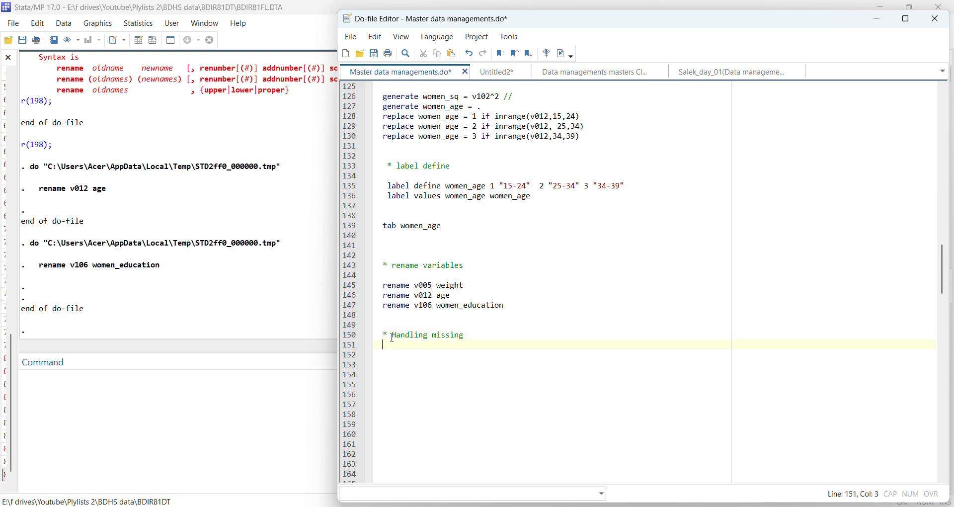
type("* complete cases anlysis")
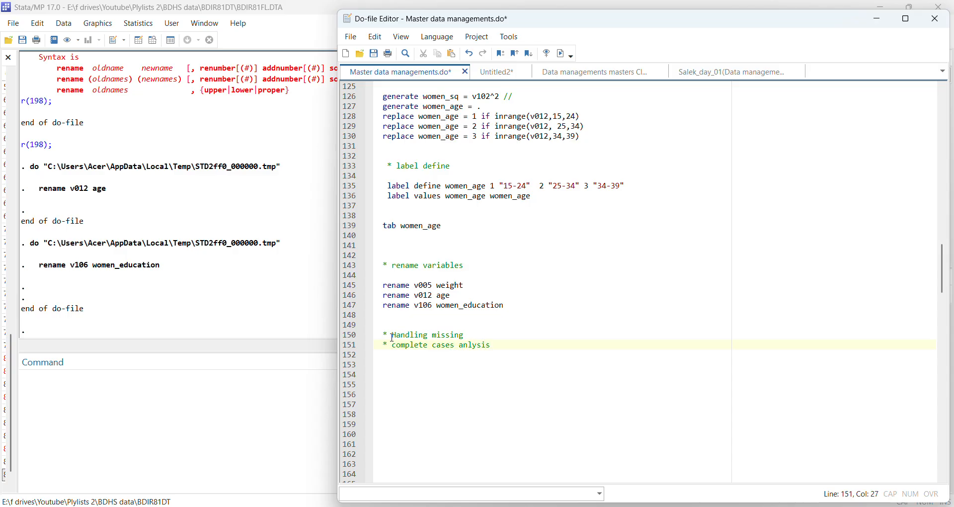
Write the example notes "Age = 20000" and "education 25000" on lines 153 and 154 and turn both into comments with an asterisk.
key("Return")
key("Return")
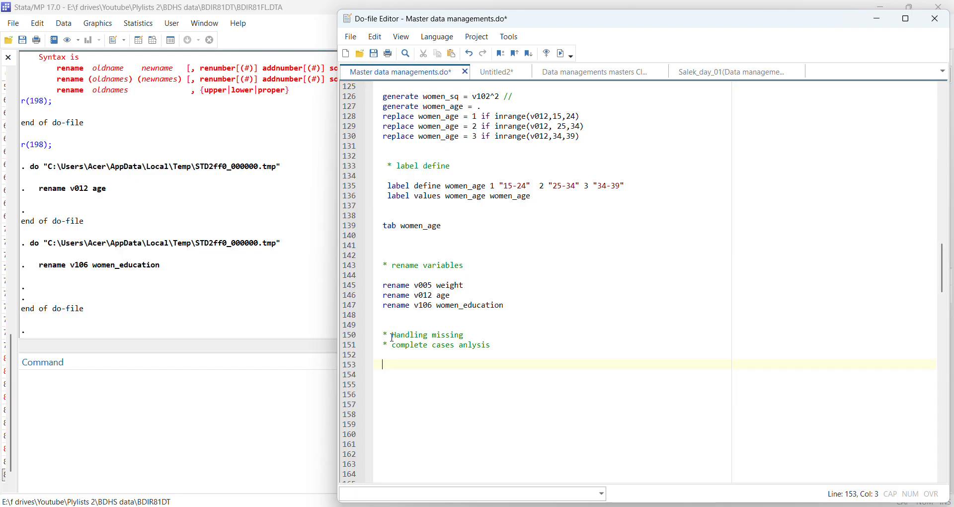
type("Ag")
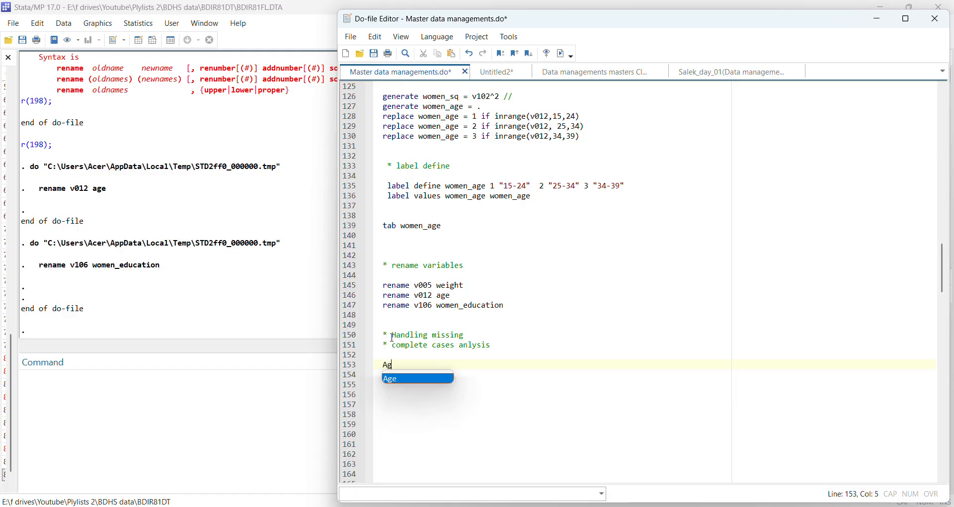
type("e = 20000")
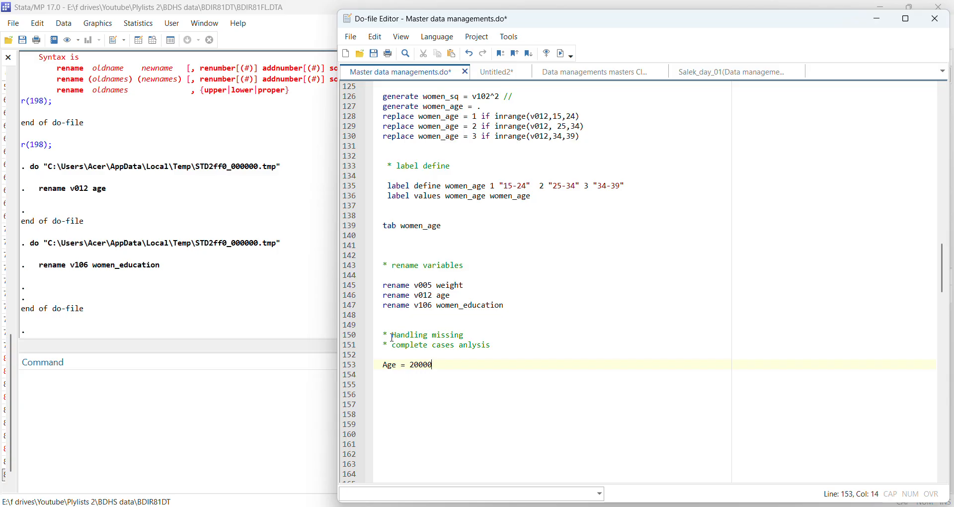
key("Return")
type("educa")
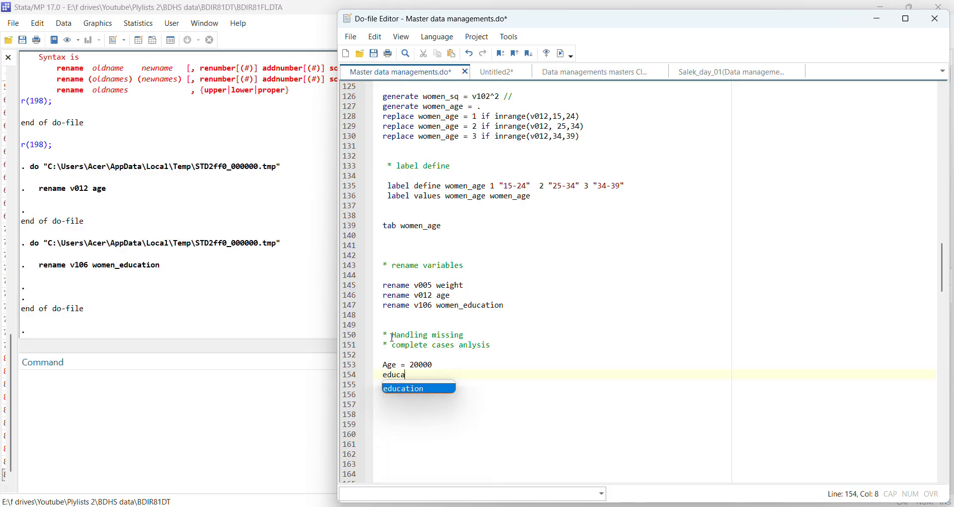
type("tion 25000")
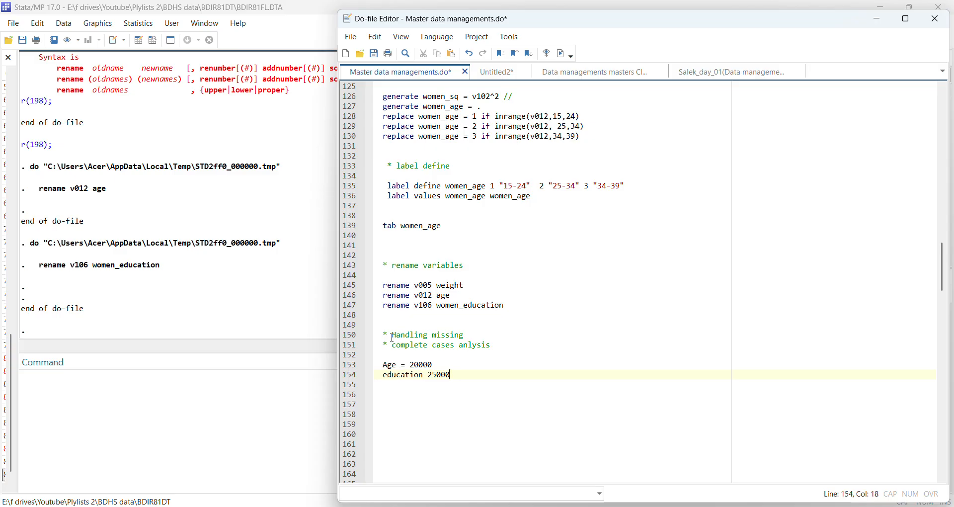
key("Return")
key("Return")
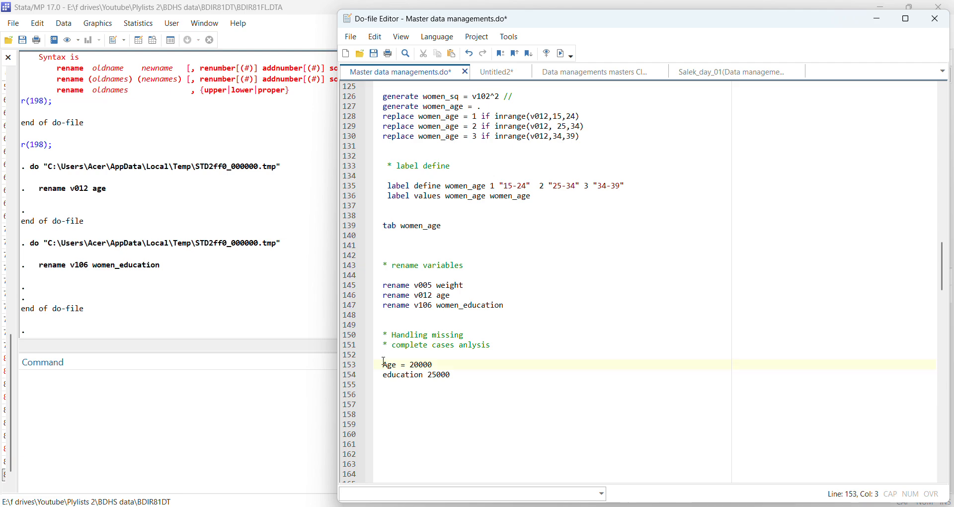
type("*")
type("*")
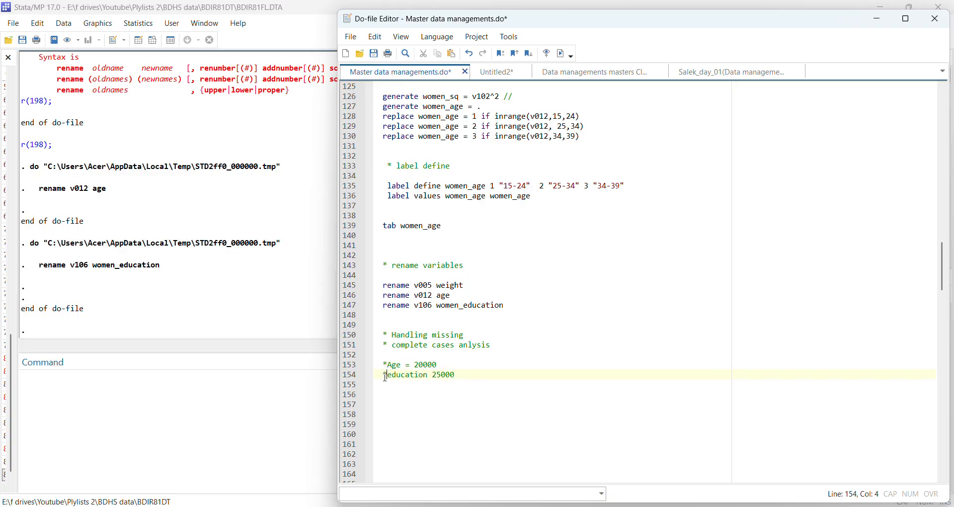
Start the command drof if missing(women) on line 156, below the commented example notes.
left_click(464, 370)
key("Return")
key("Return")
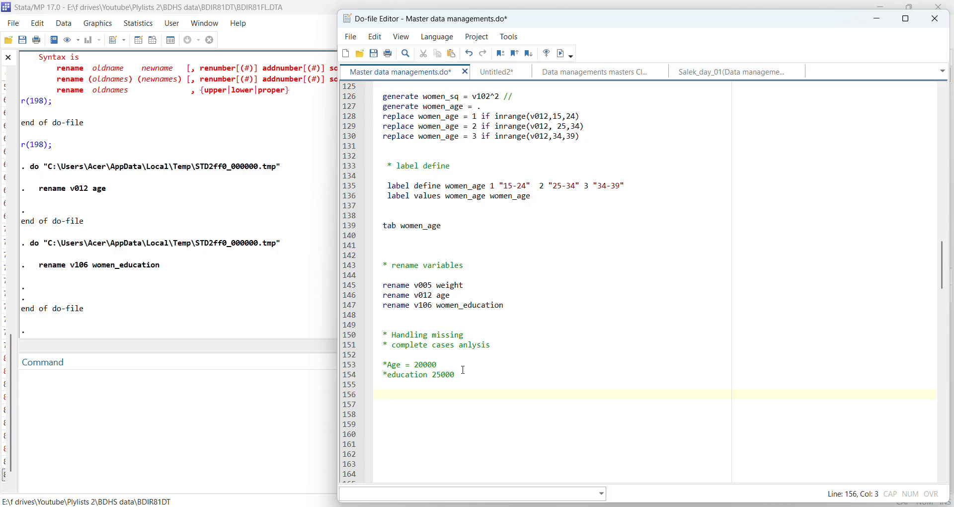
type("drof if missing")
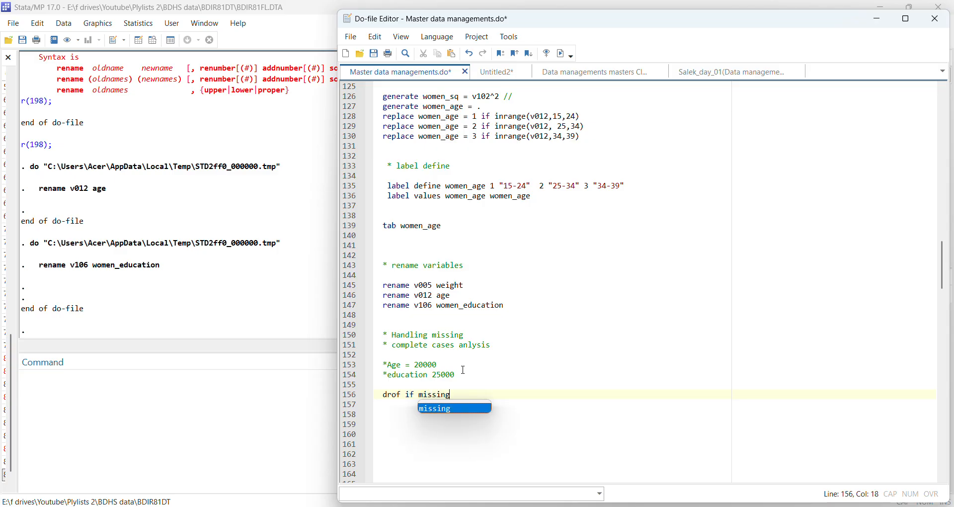
type("(")
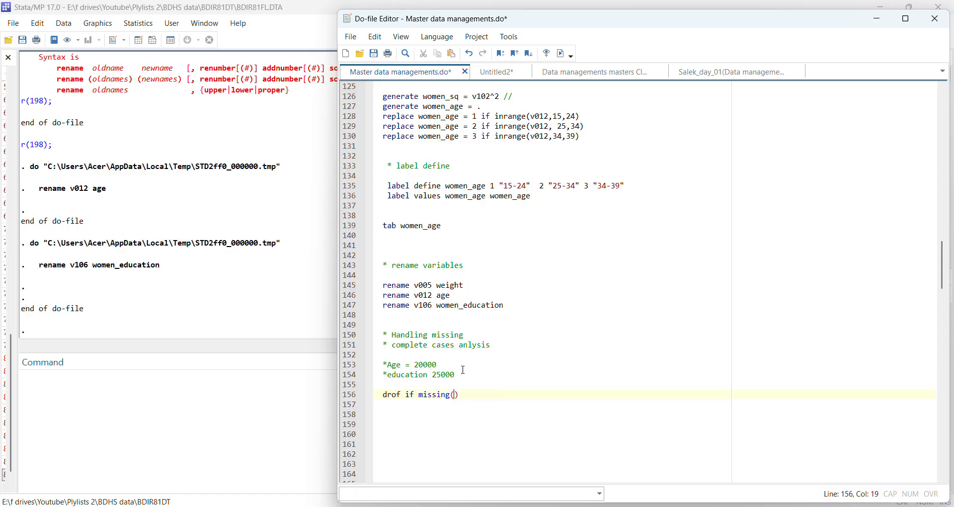
type("women")
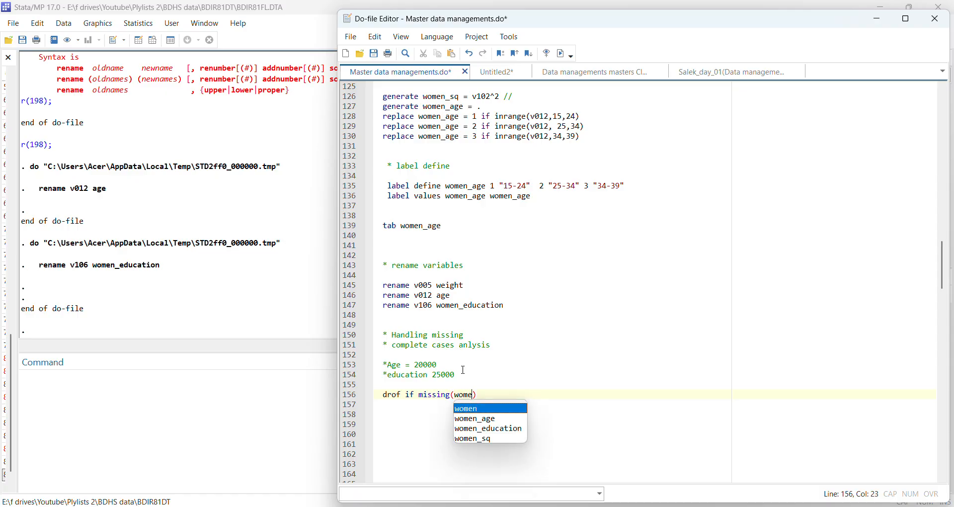